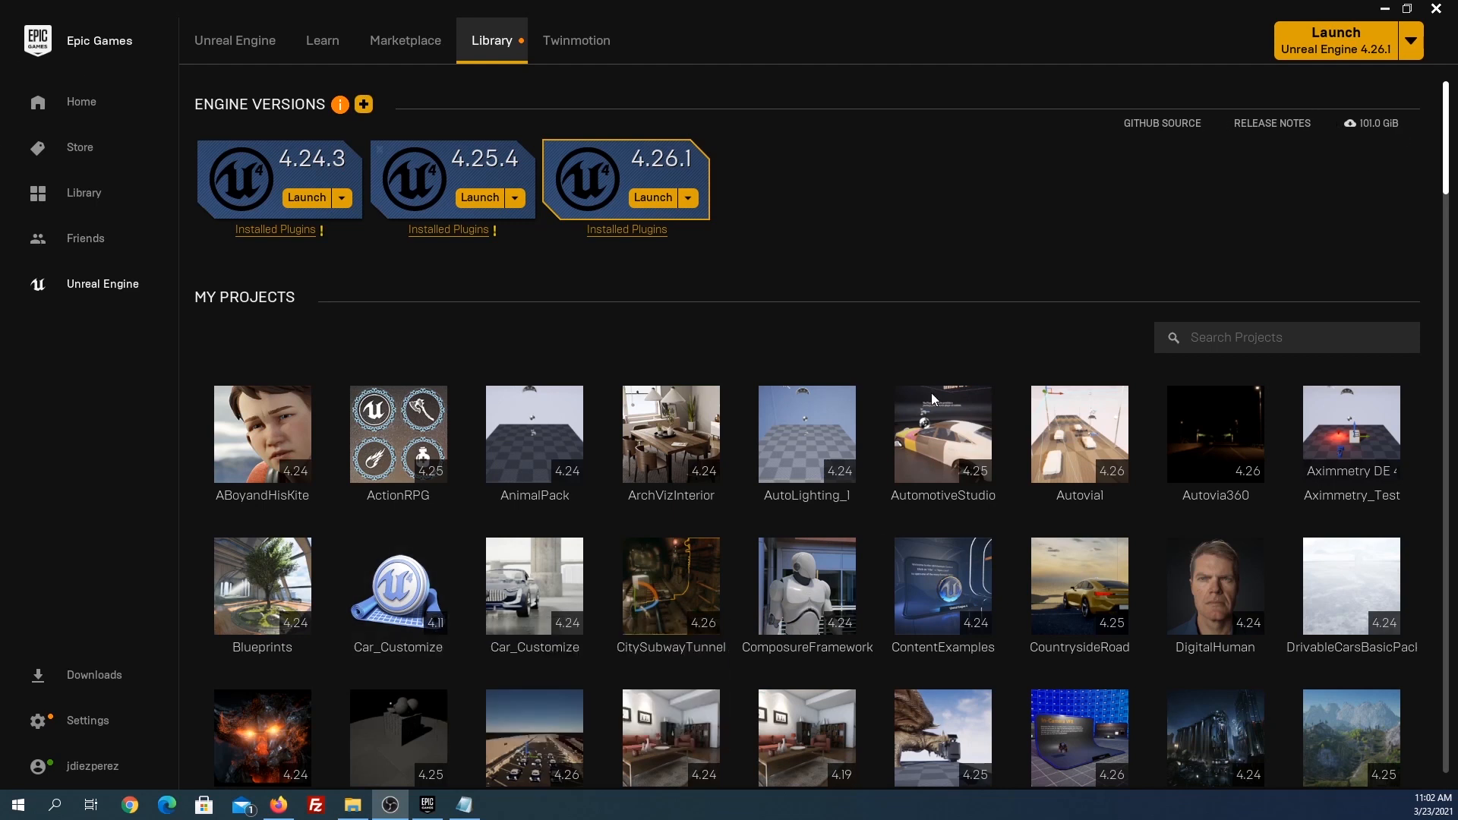
Open the detail page of the Virtual Studio sample project from the Learn section's feature samples.
click(324, 51)
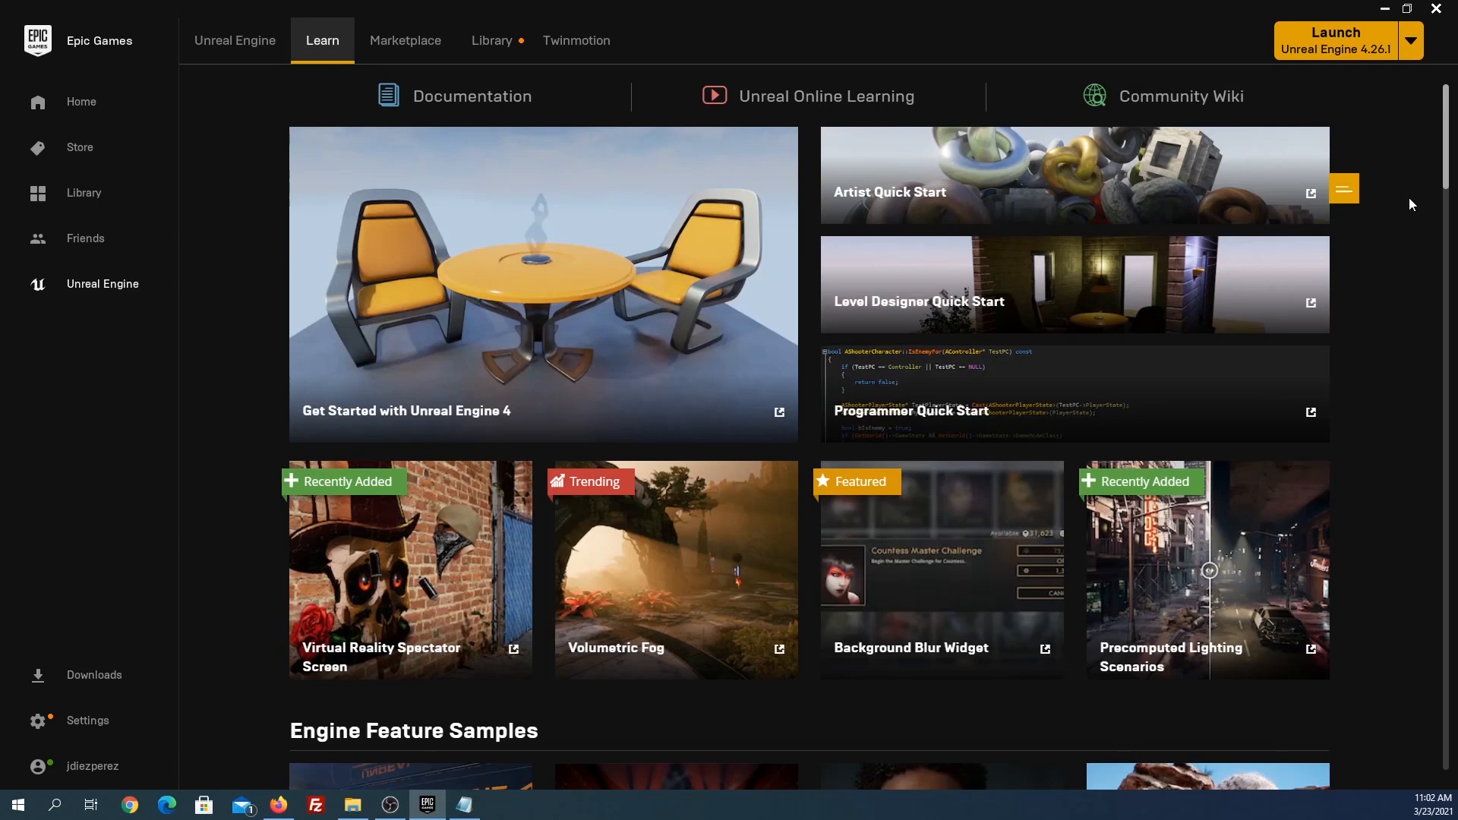
drag(1451, 159, 1446, 359)
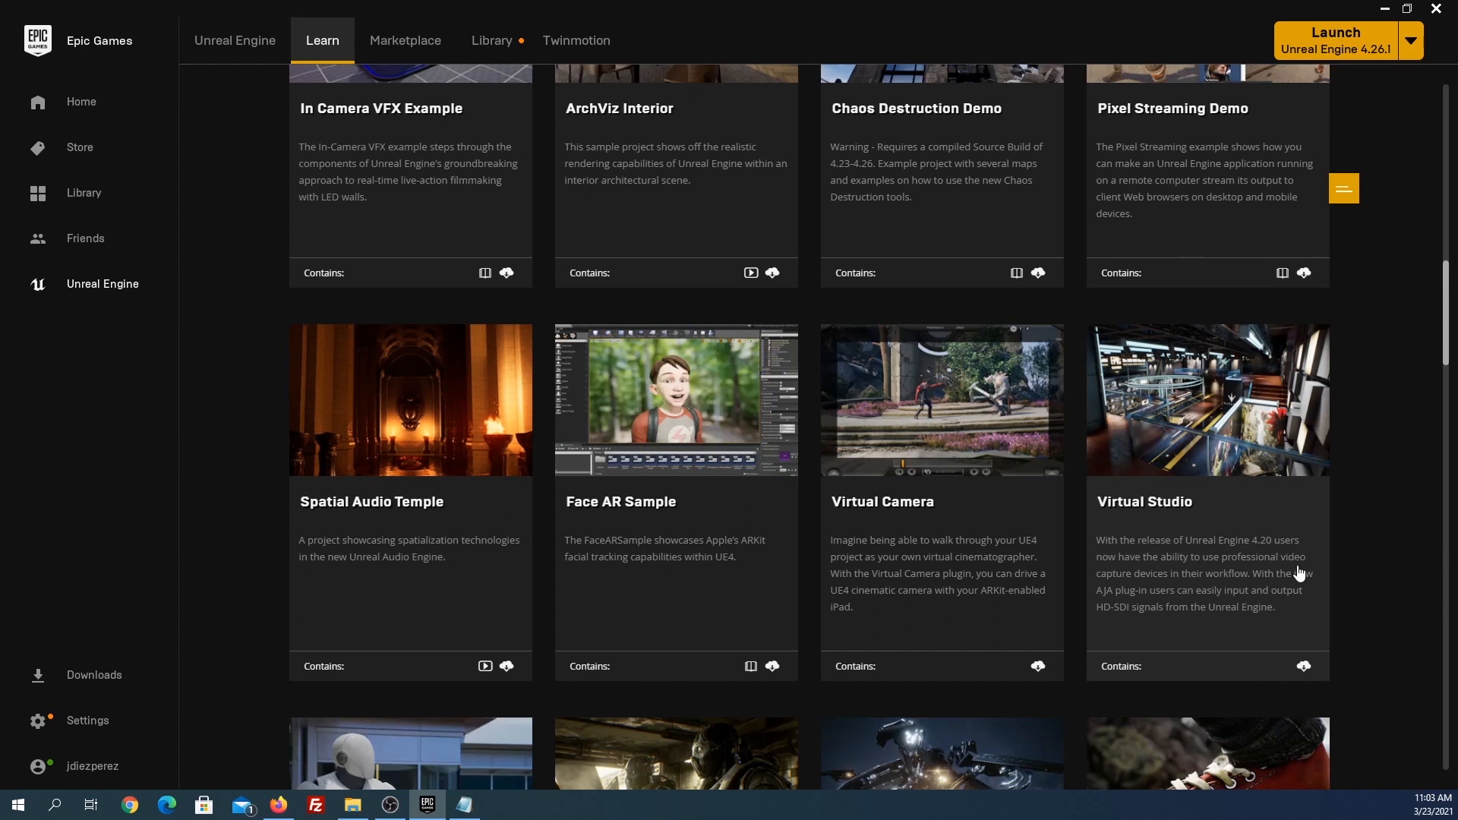
click(1220, 450)
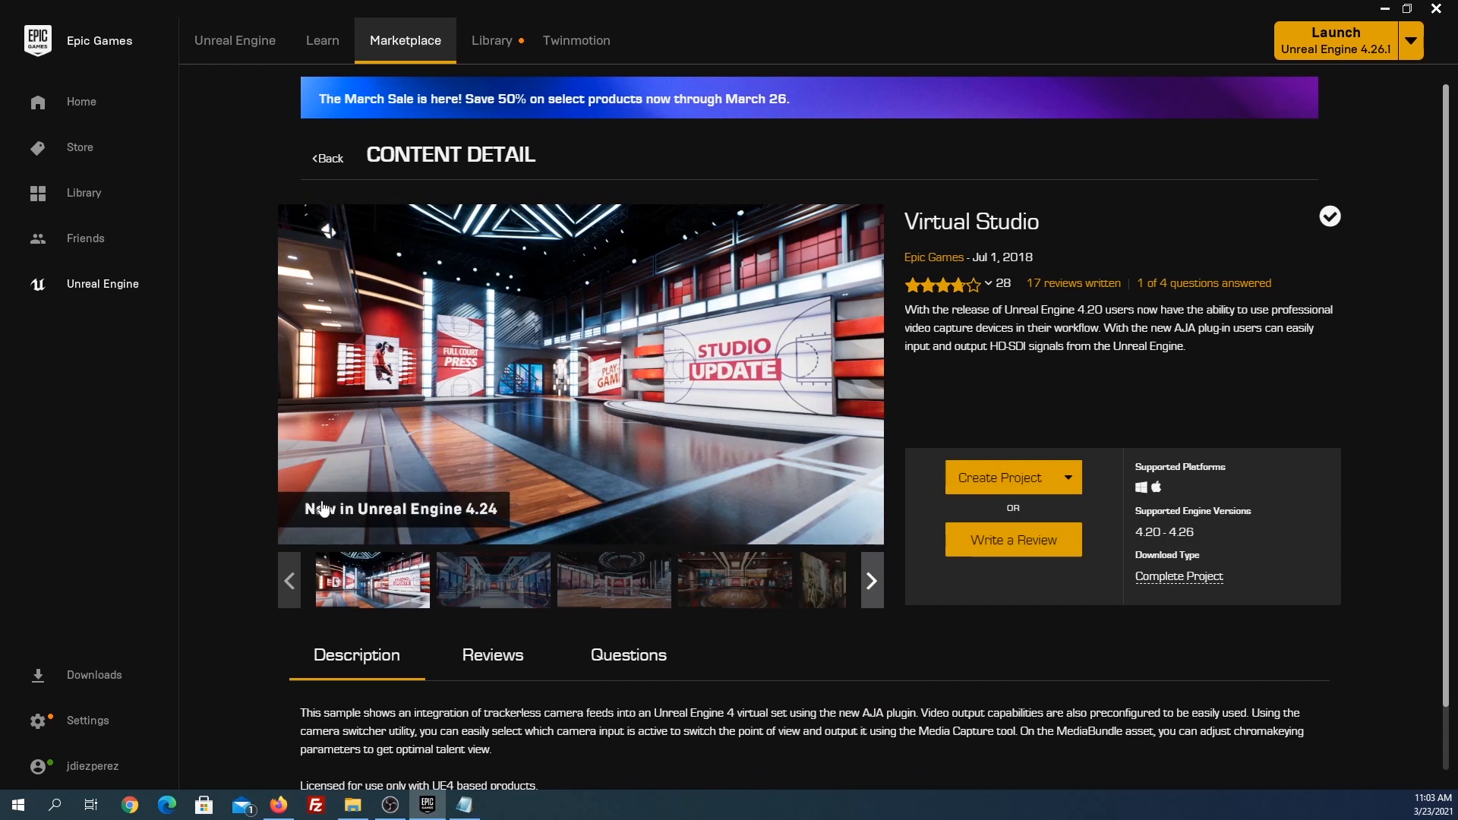
Create the VirtualStudio project for engine version 4.26 in the folder E:/UE4/Projects.
click(972, 477)
click(892, 384)
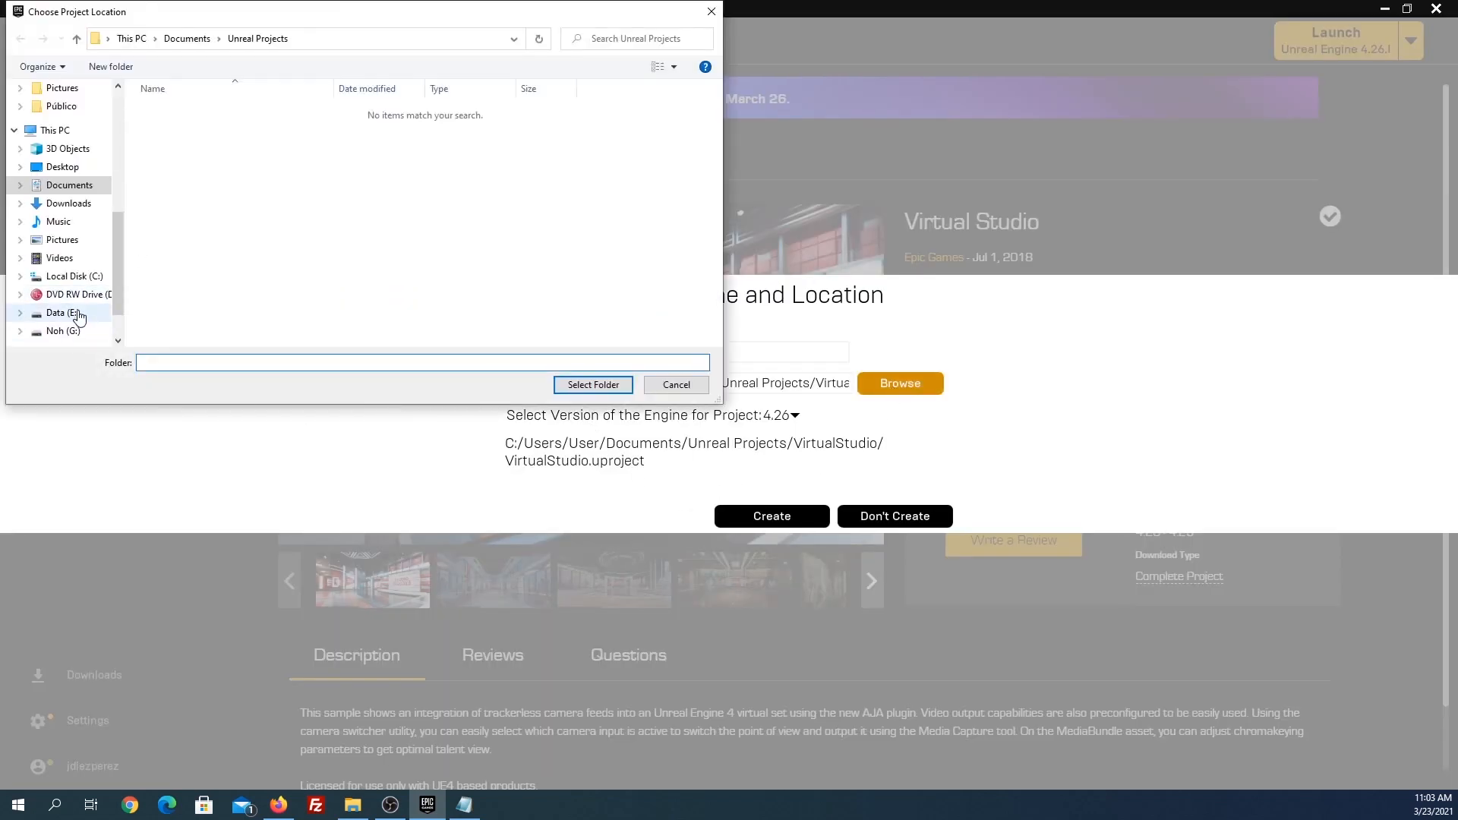
click(61, 313)
double_click(160, 286)
double_click(172, 206)
click(592, 383)
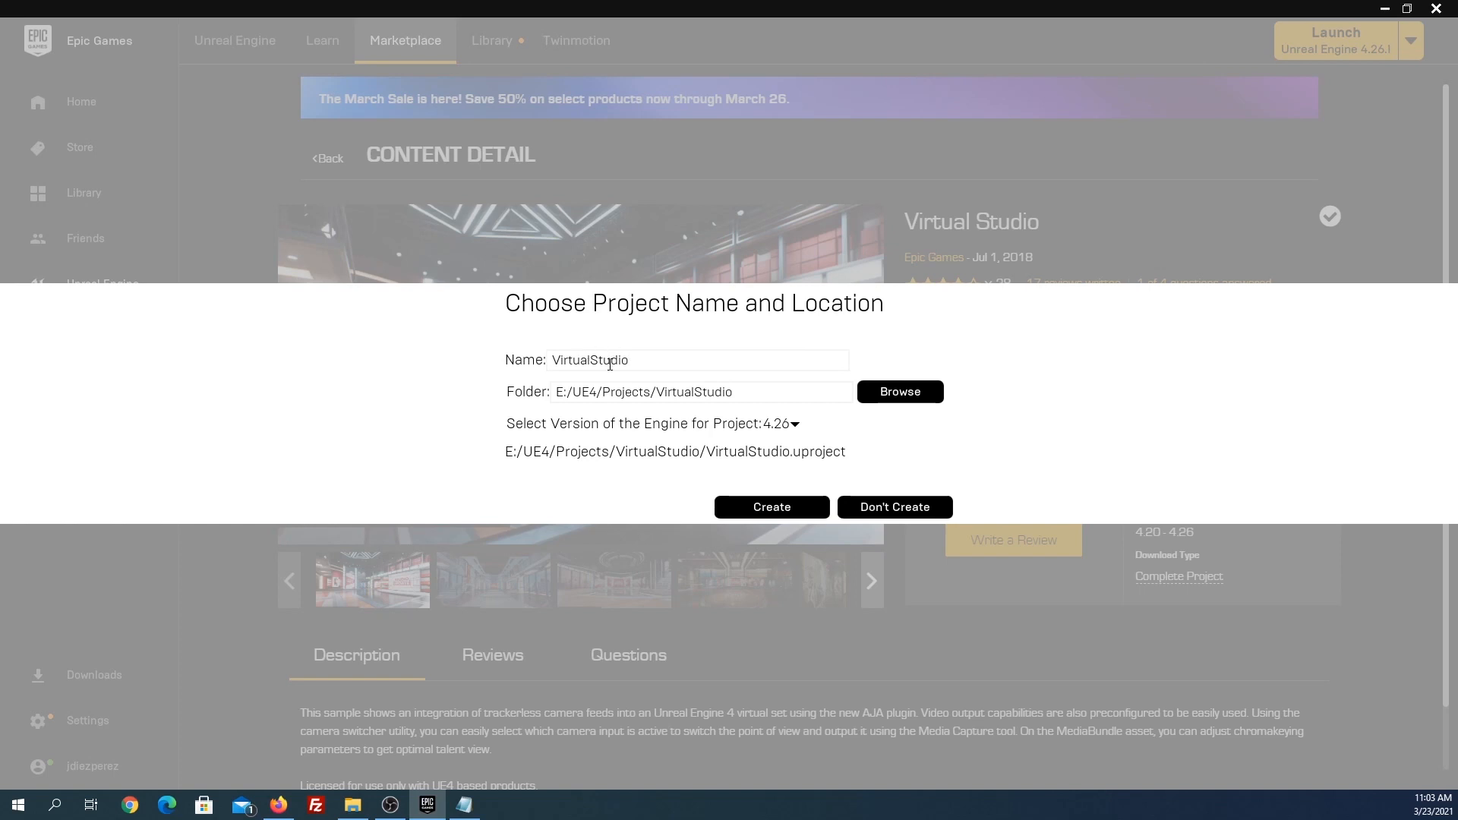
click(783, 513)
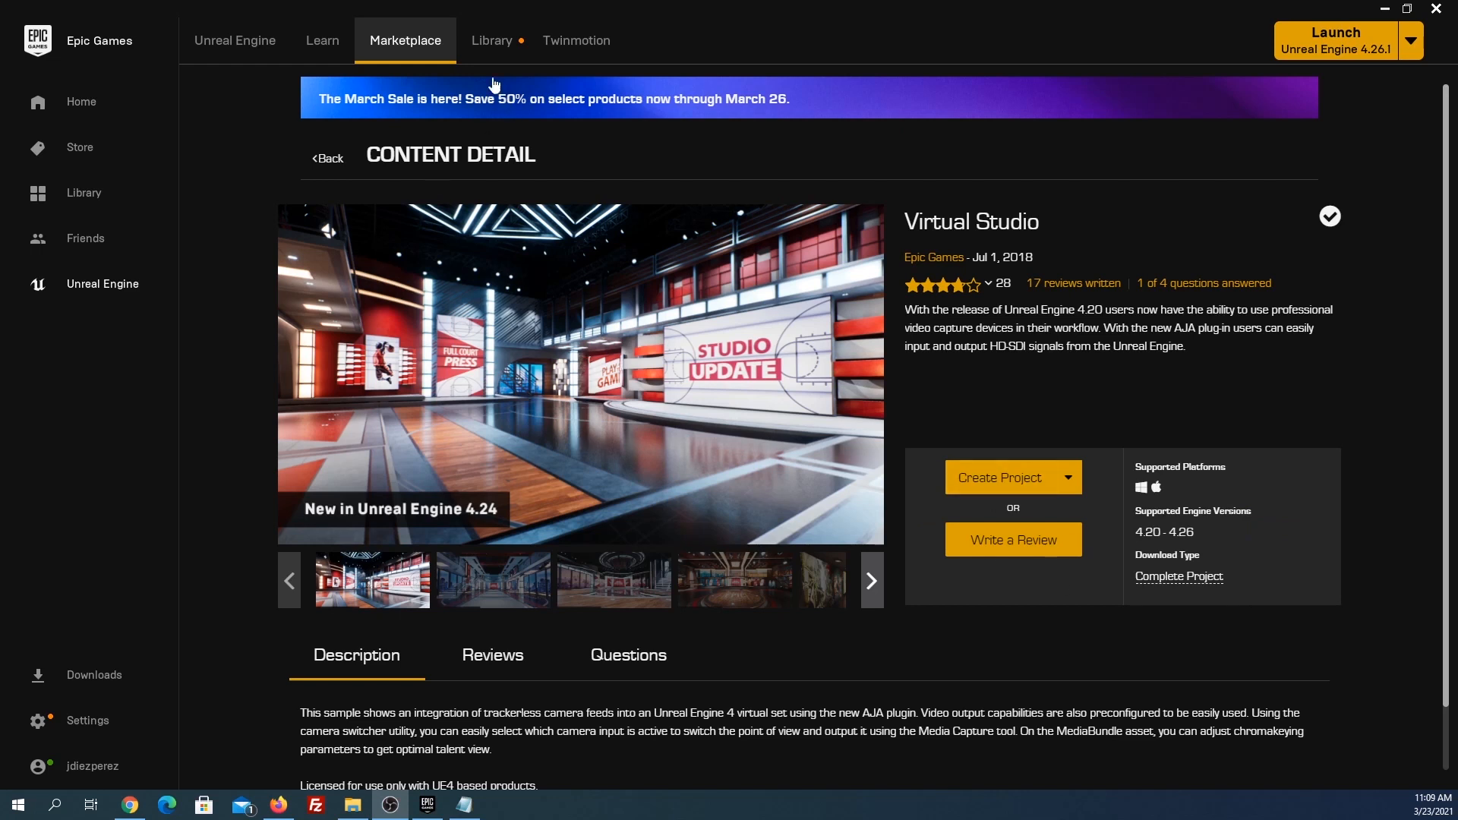
Open the VirtualStudio 4.26 project from the library's project list.
click(492, 49)
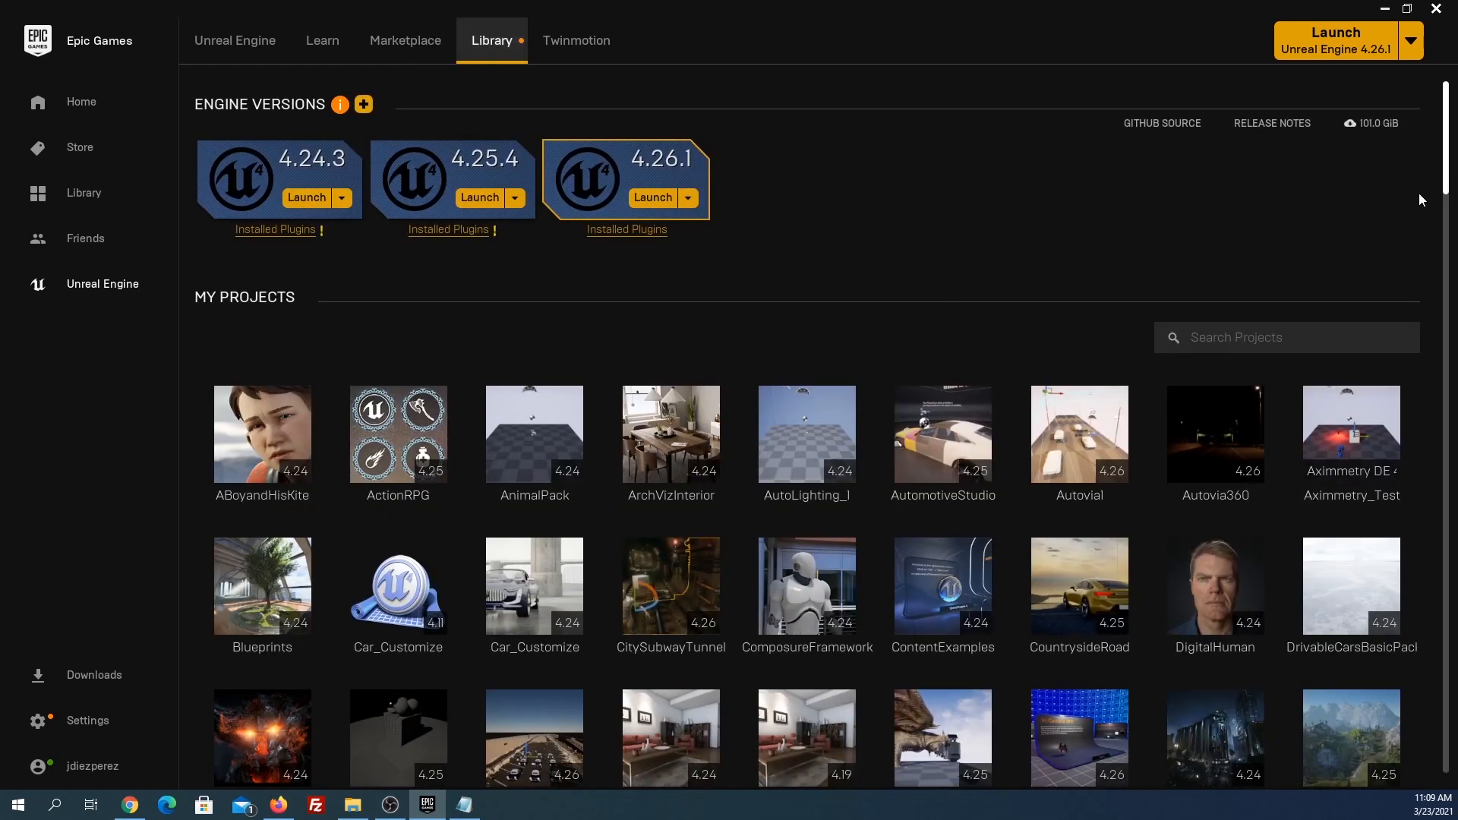
drag(1445, 156, 1446, 241)
scroll(988, 426, down, 2)
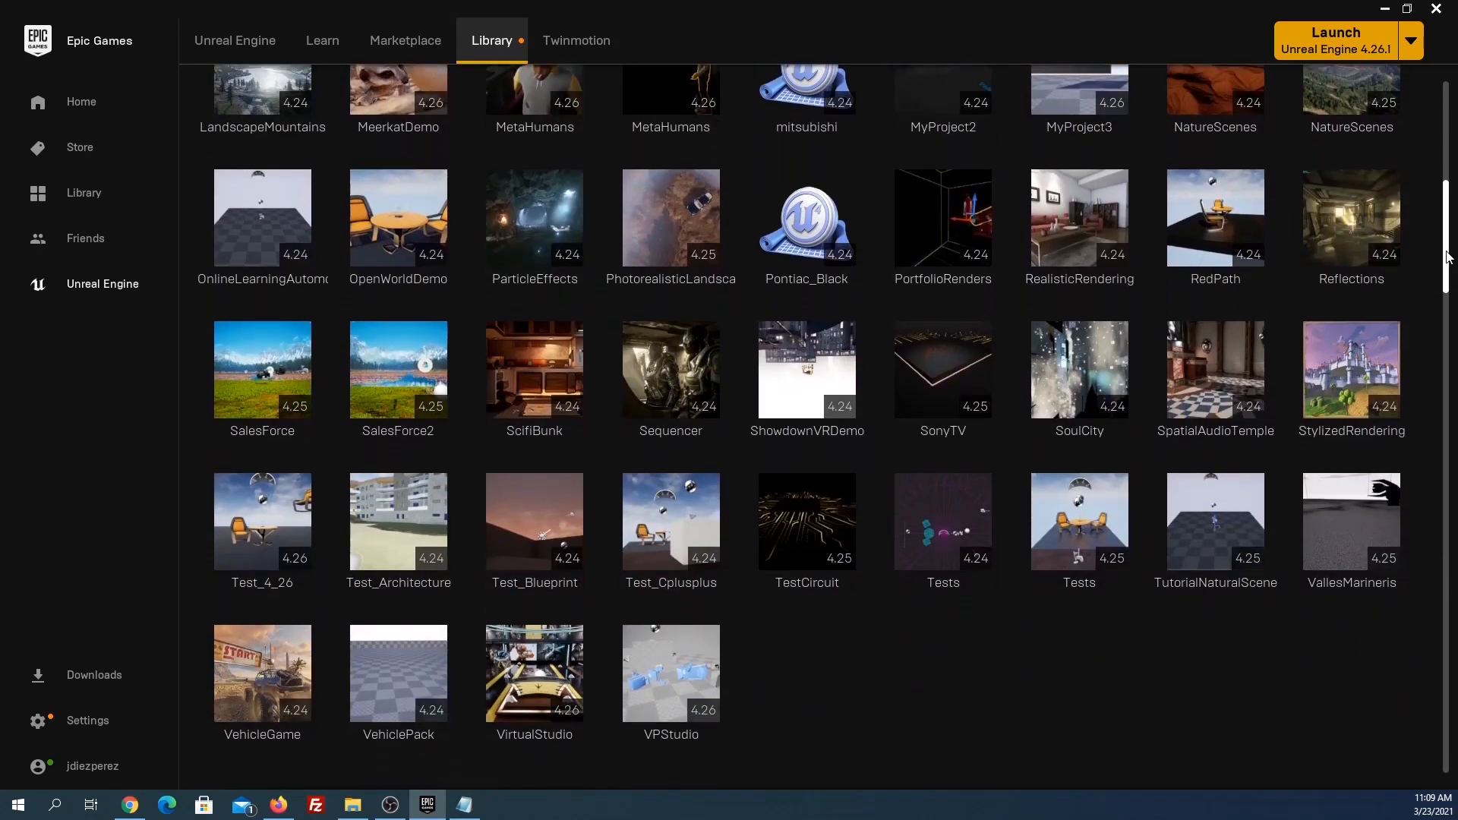
double_click(523, 624)
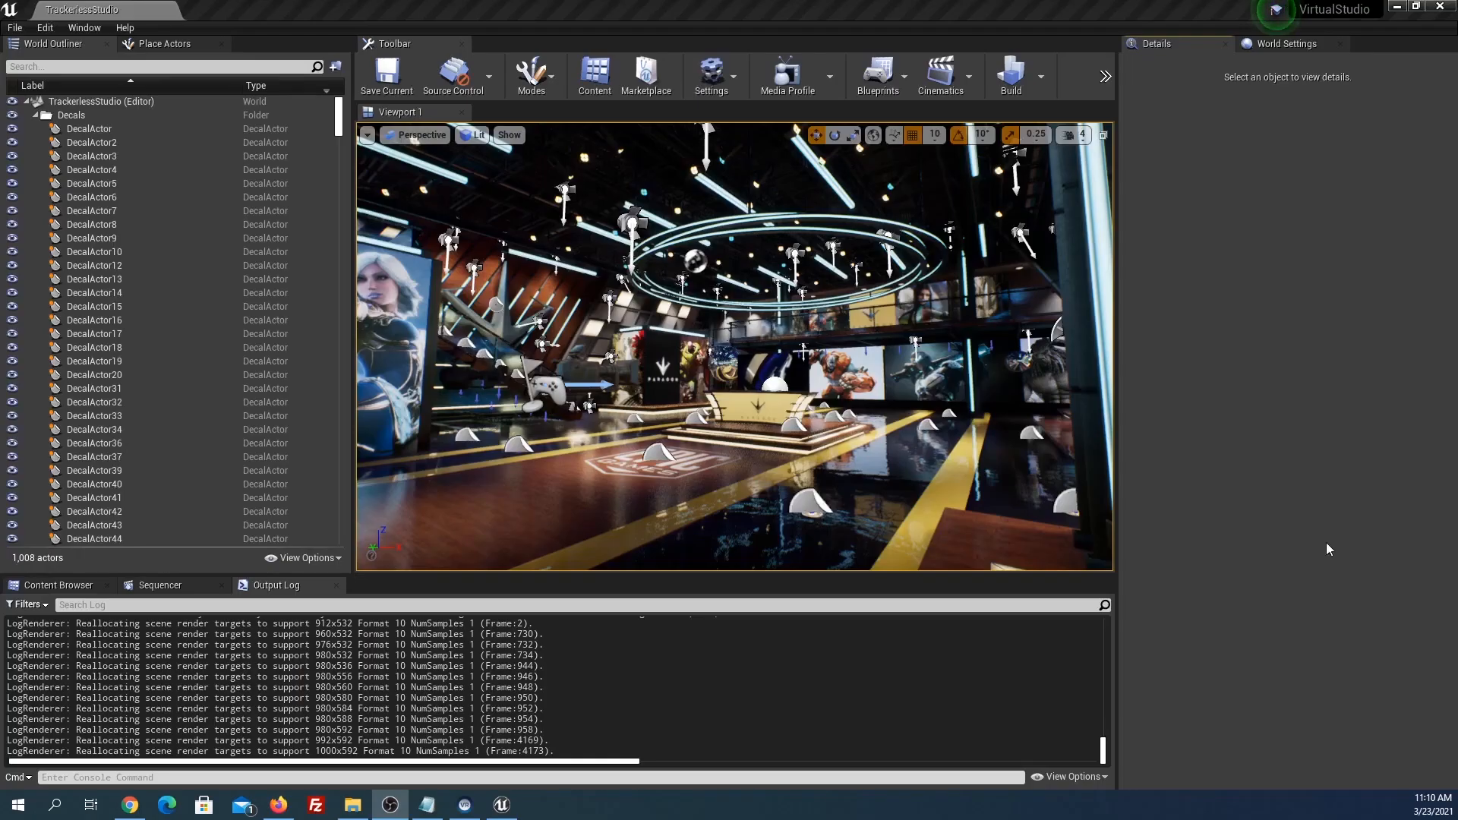
Show the project's content, enlarge the viewport and explore the TrackerlessStudio set with the camera speed set to 2.
click(62, 585)
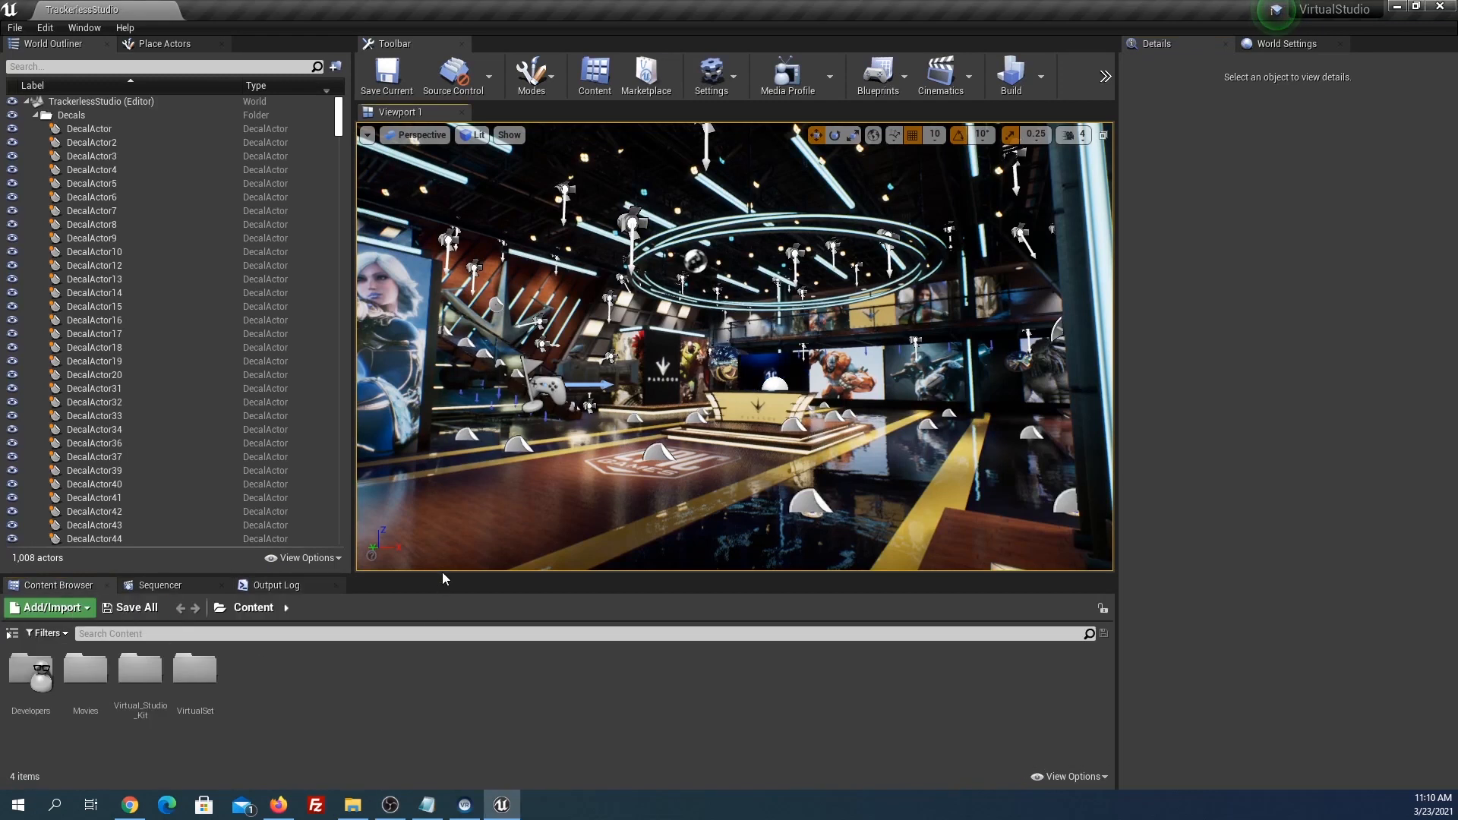
drag(444, 579, 447, 607)
right_drag(668, 448, 757, 445)
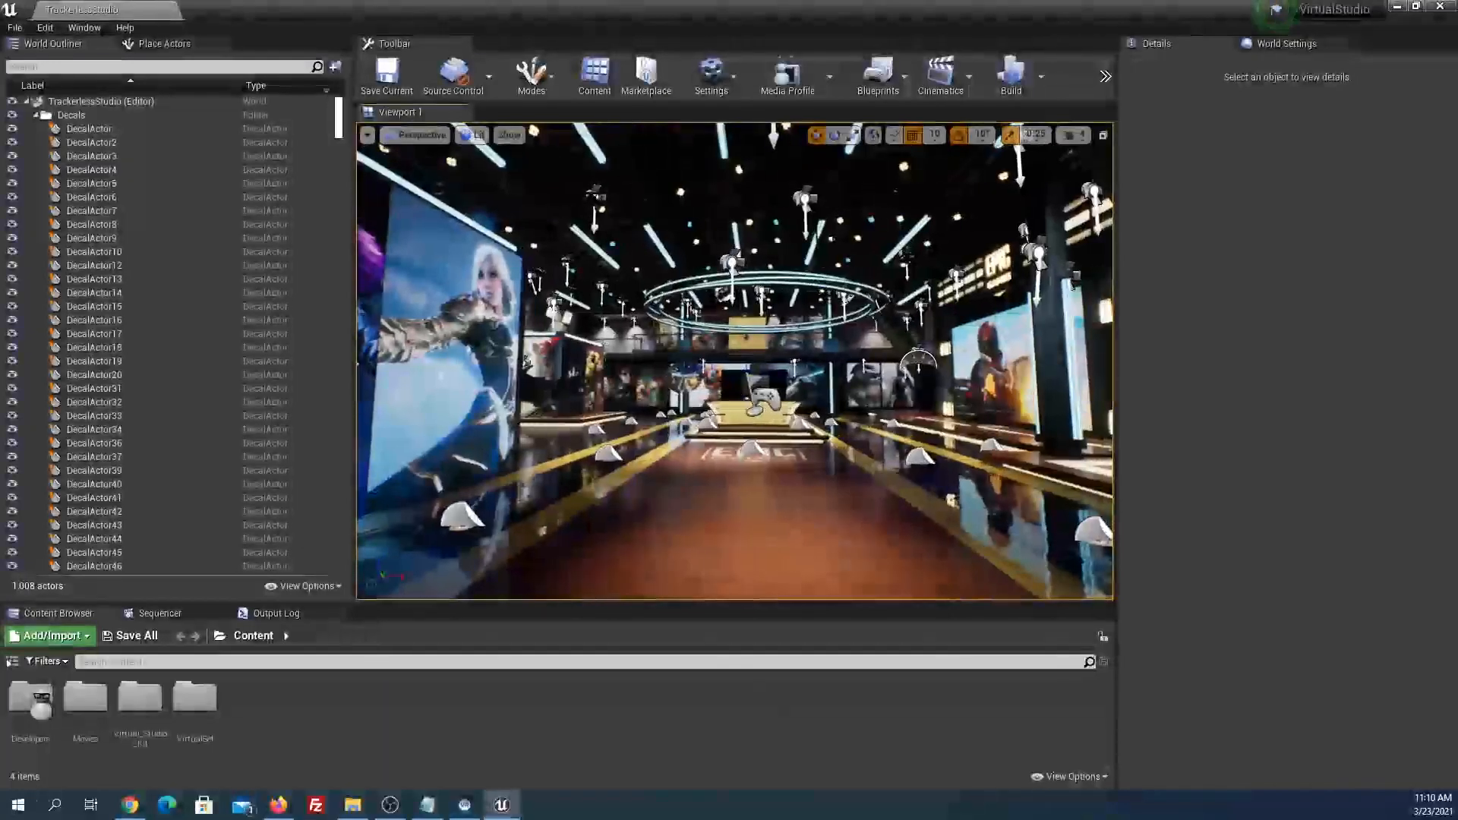
click(1073, 134)
right_drag(988, 366, 410, 375)
key(w)
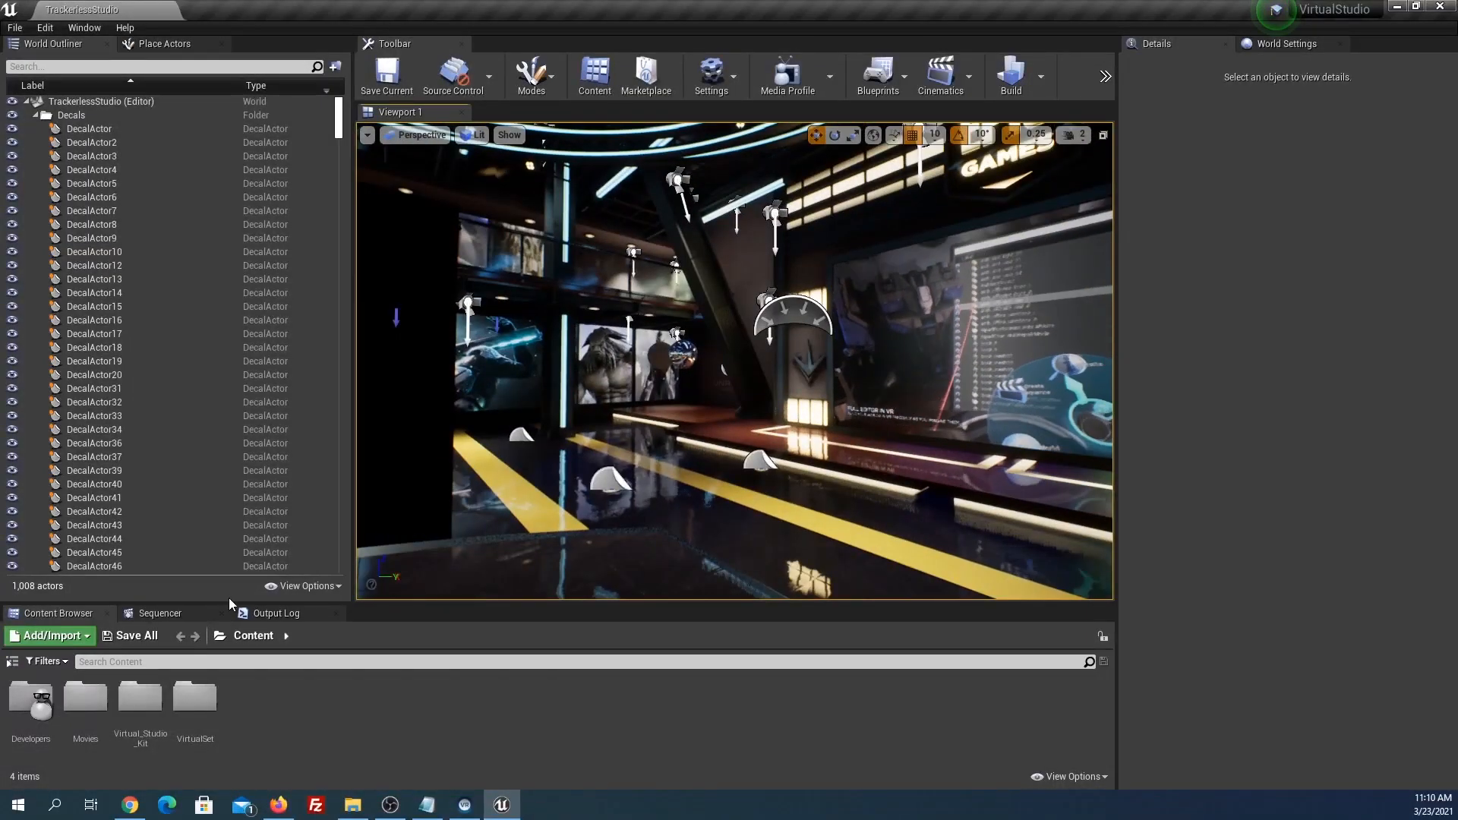
Enlarge the content area, show its folder tree and open the Maps folder inside Virtual_Studio_Kit.
drag(229, 604, 231, 554)
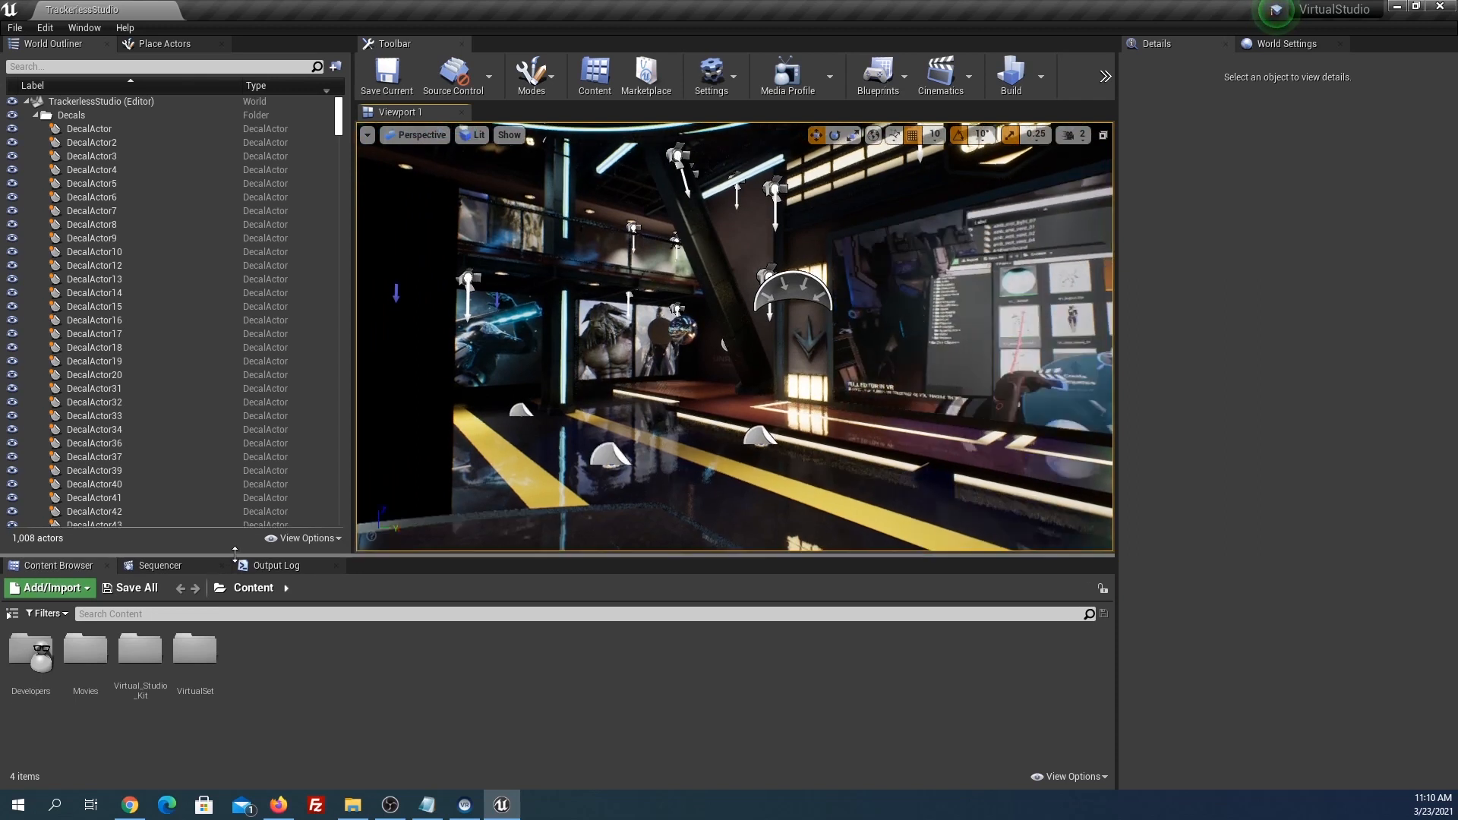
click(13, 612)
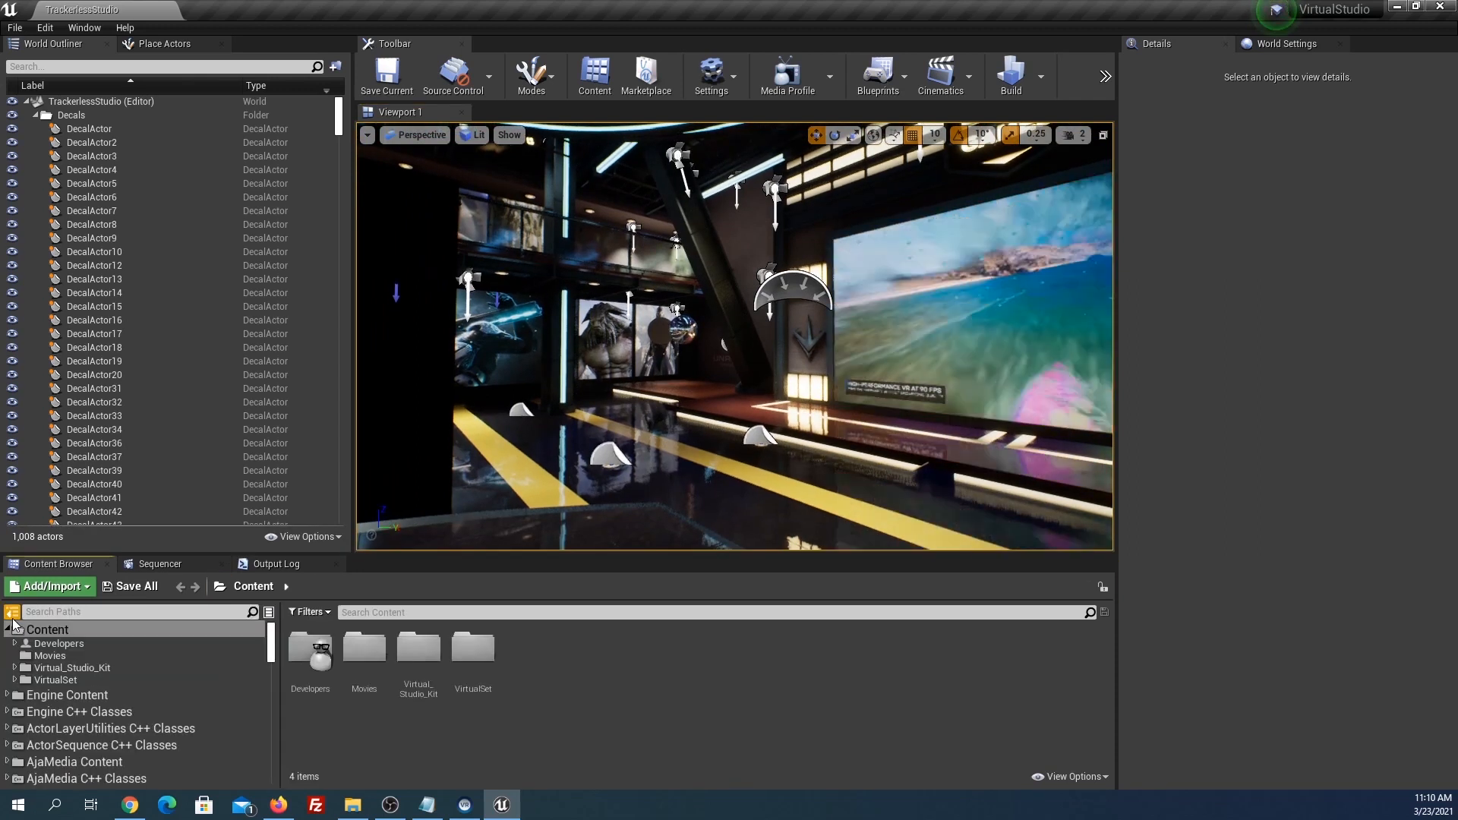
click(72, 668)
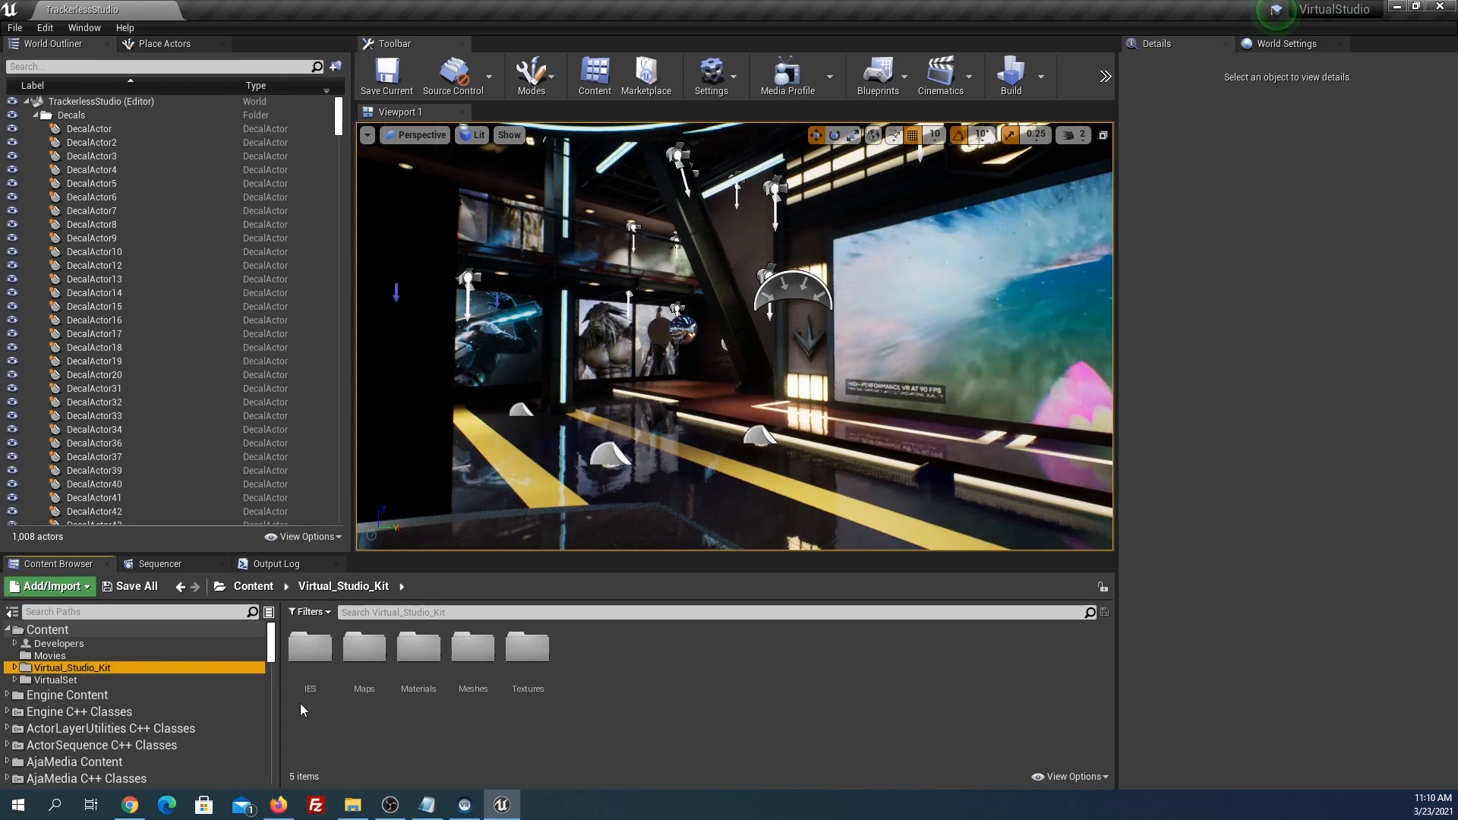
click(361, 658)
double_click(362, 658)
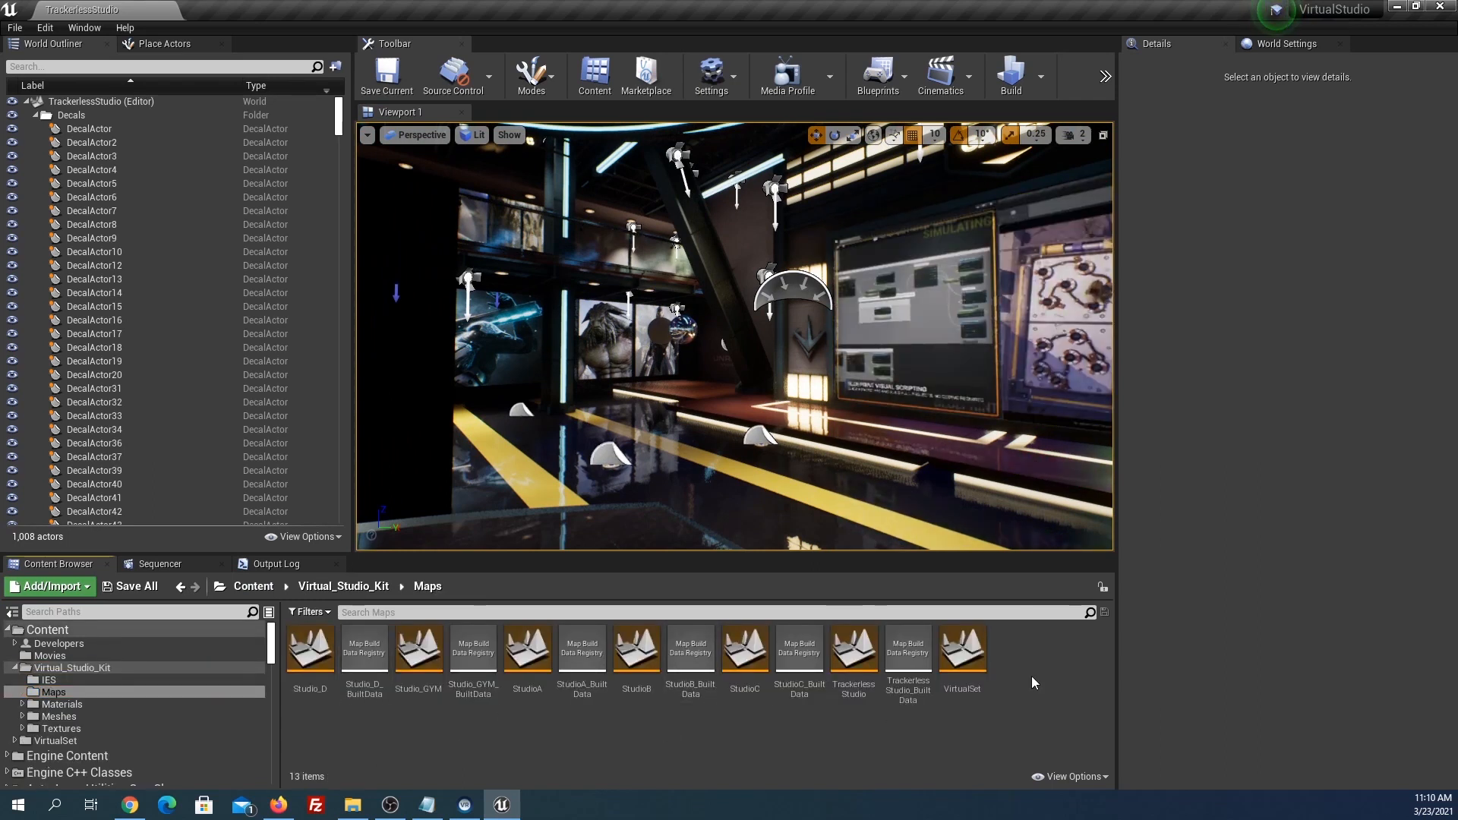
Open the Studio_D level and the StudioC level in turn and look around each set.
double_click(300, 659)
mouse_move(684, 342)
right_down()
mouse_move(531, 342)
mouse_move(896, 342)
mouse_move(668, 341)
right_up()
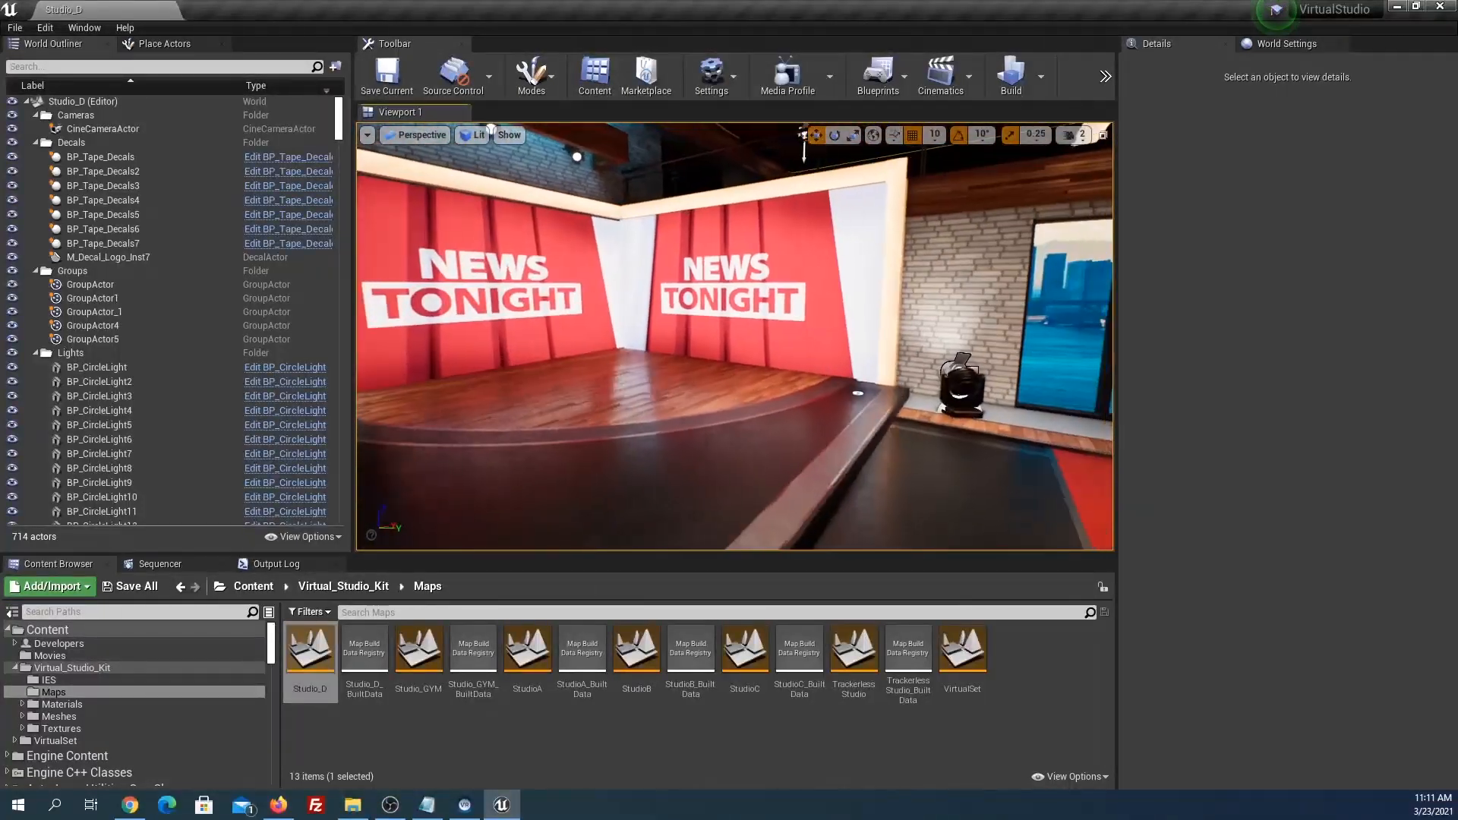
double_click(744, 655)
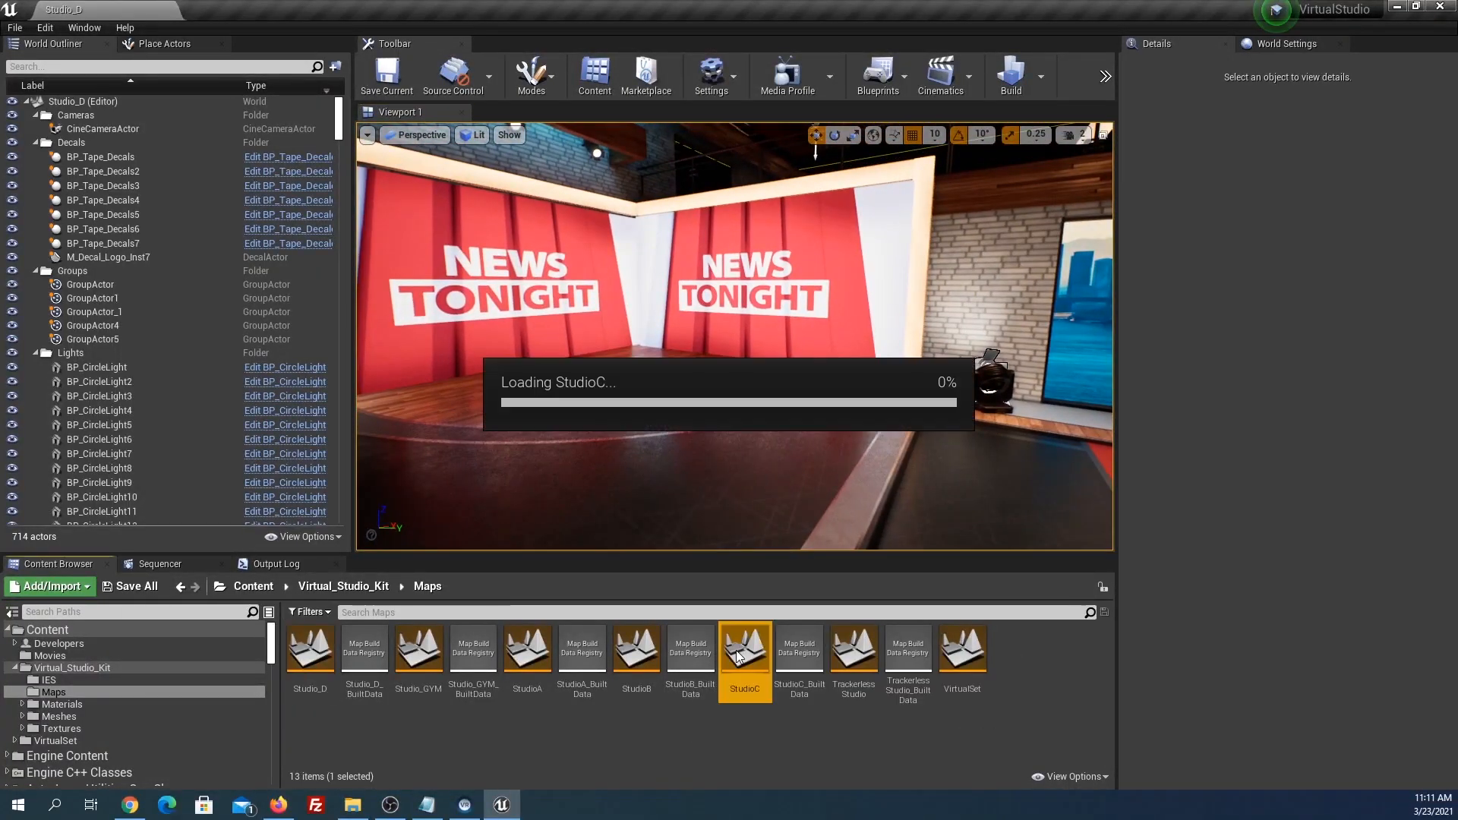
right_drag(950, 342, 380, 334)
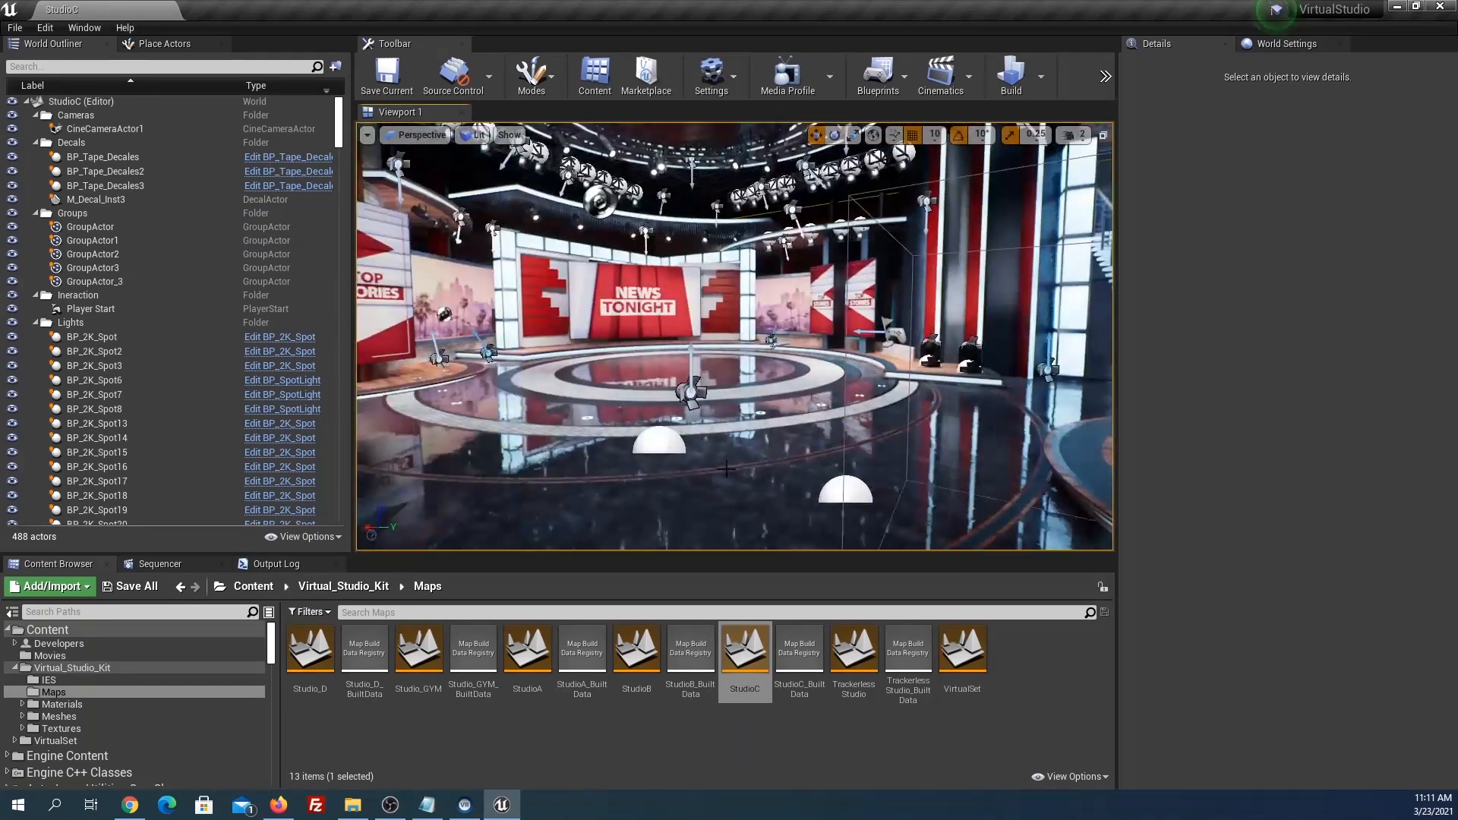
Load the Studio_D level again and frame its News Tonight corner stage.
double_click(310, 649)
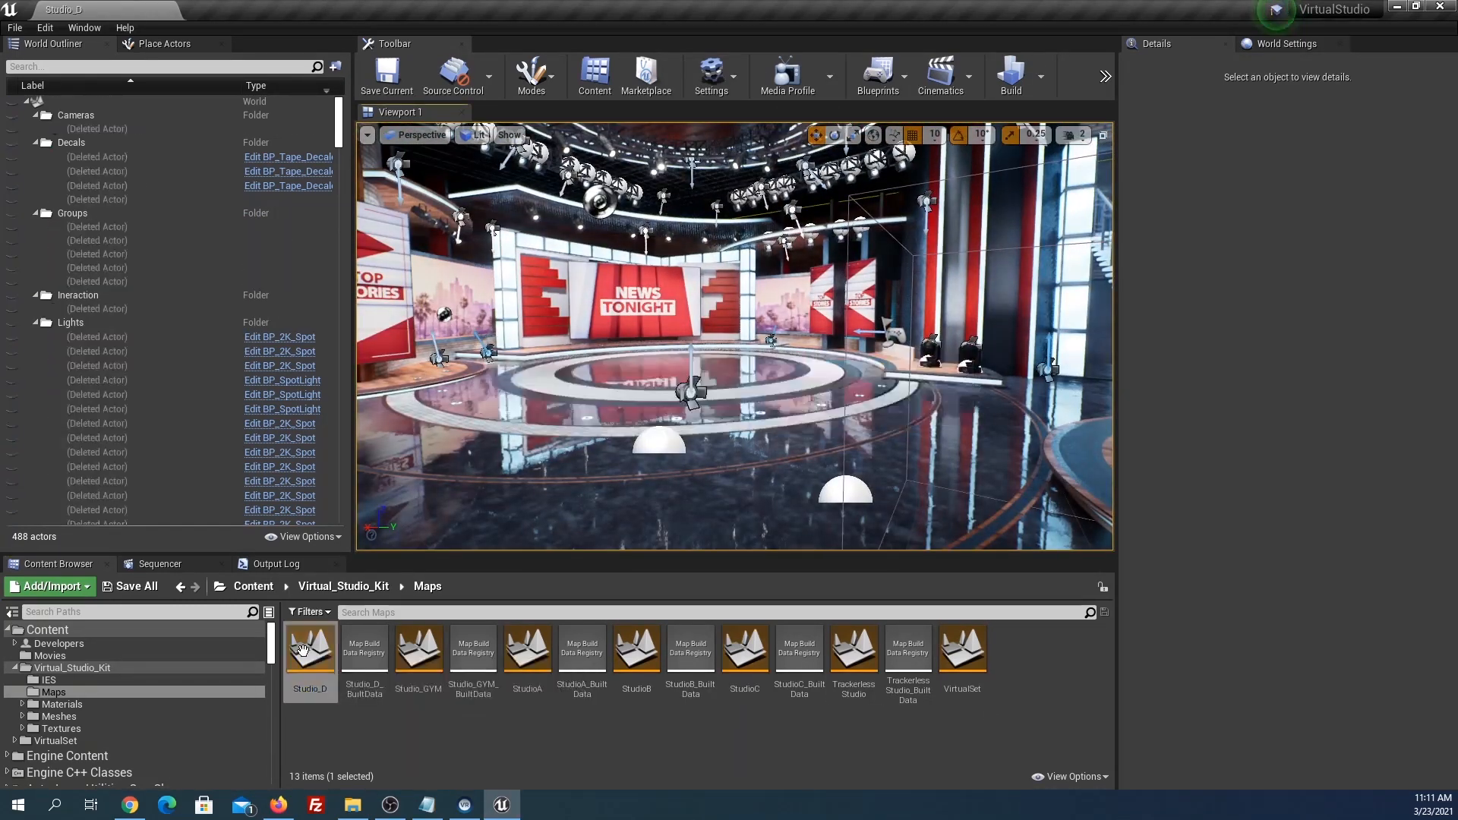
mouse_move(734, 338)
right_down()
mouse_move(752, 337)
mouse_move(726, 336)
right_up()
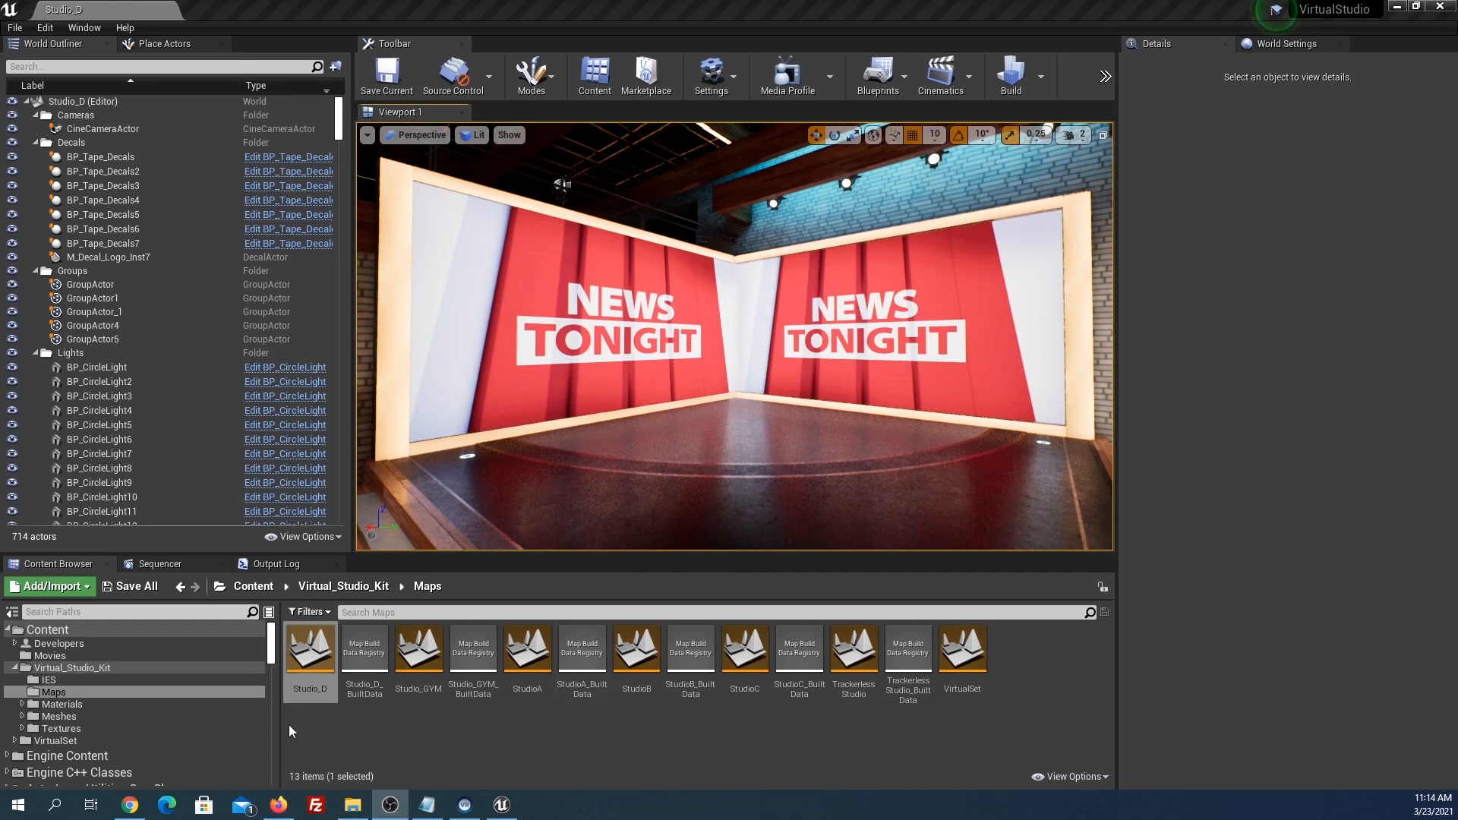
Open the Movies folder of the project's Content in File Explorer.
double_click(31, 669)
click(61, 634)
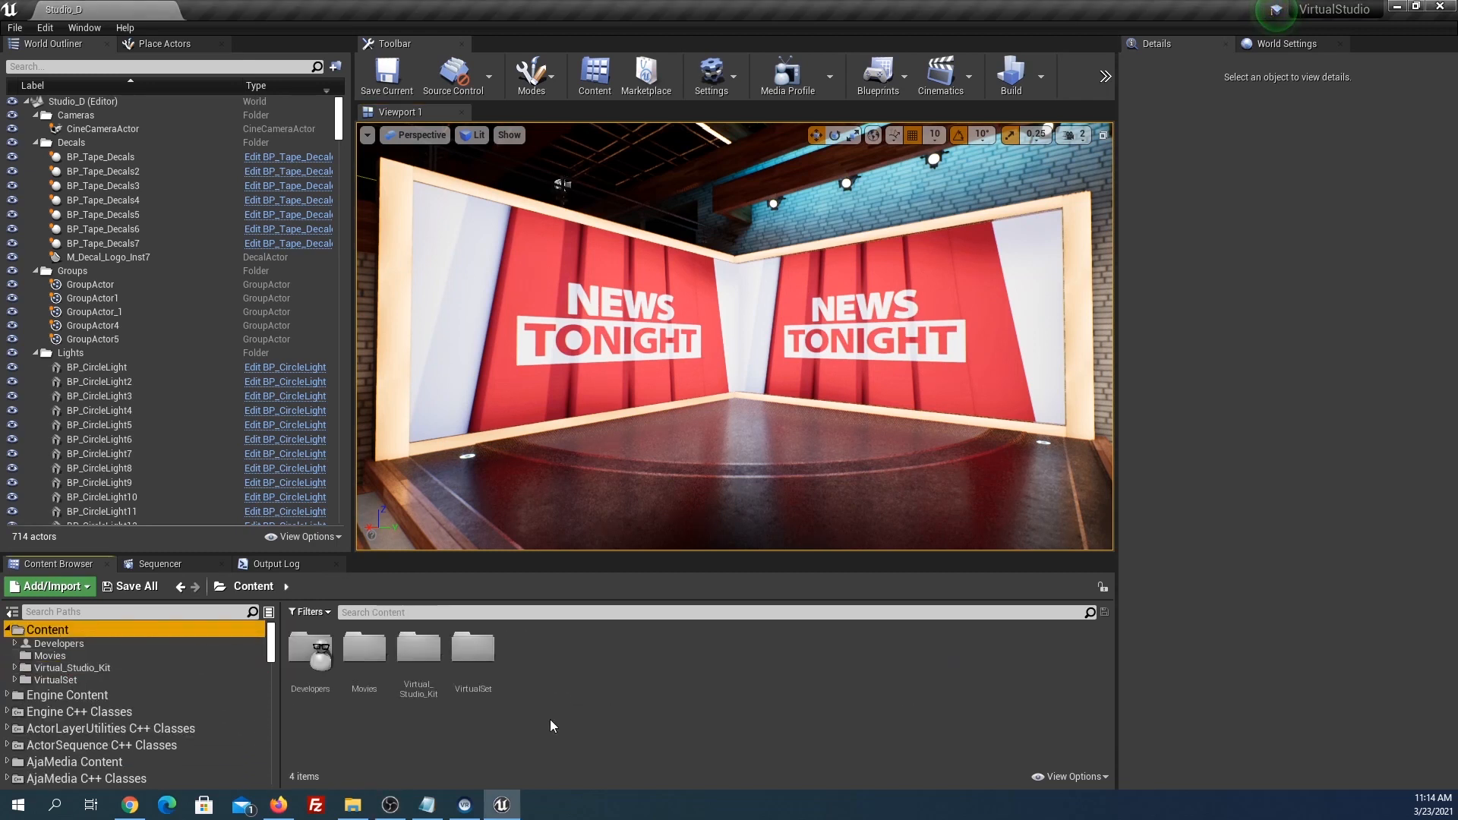
click(50, 656)
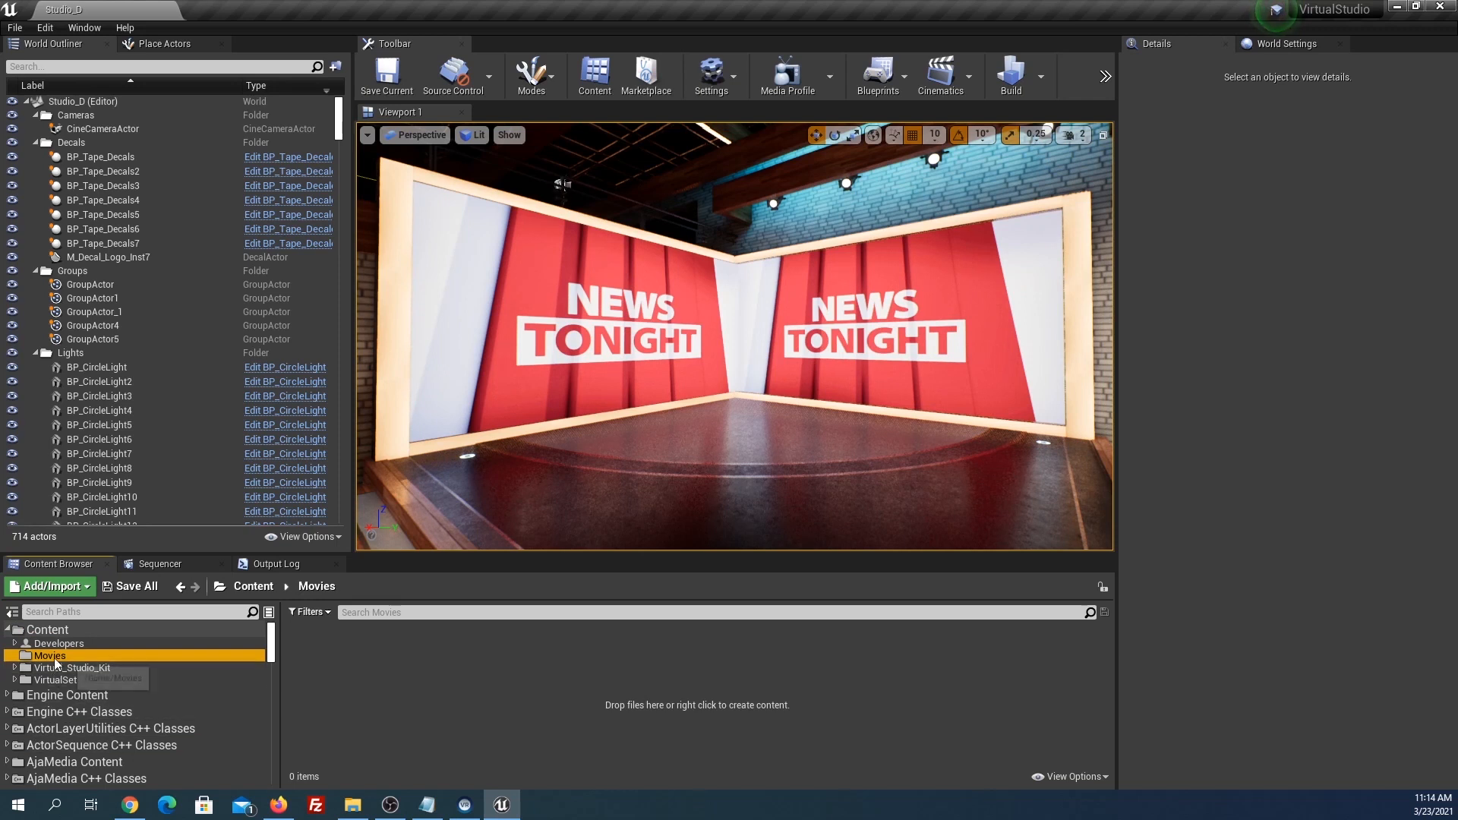
right_click(53, 657)
click(117, 383)
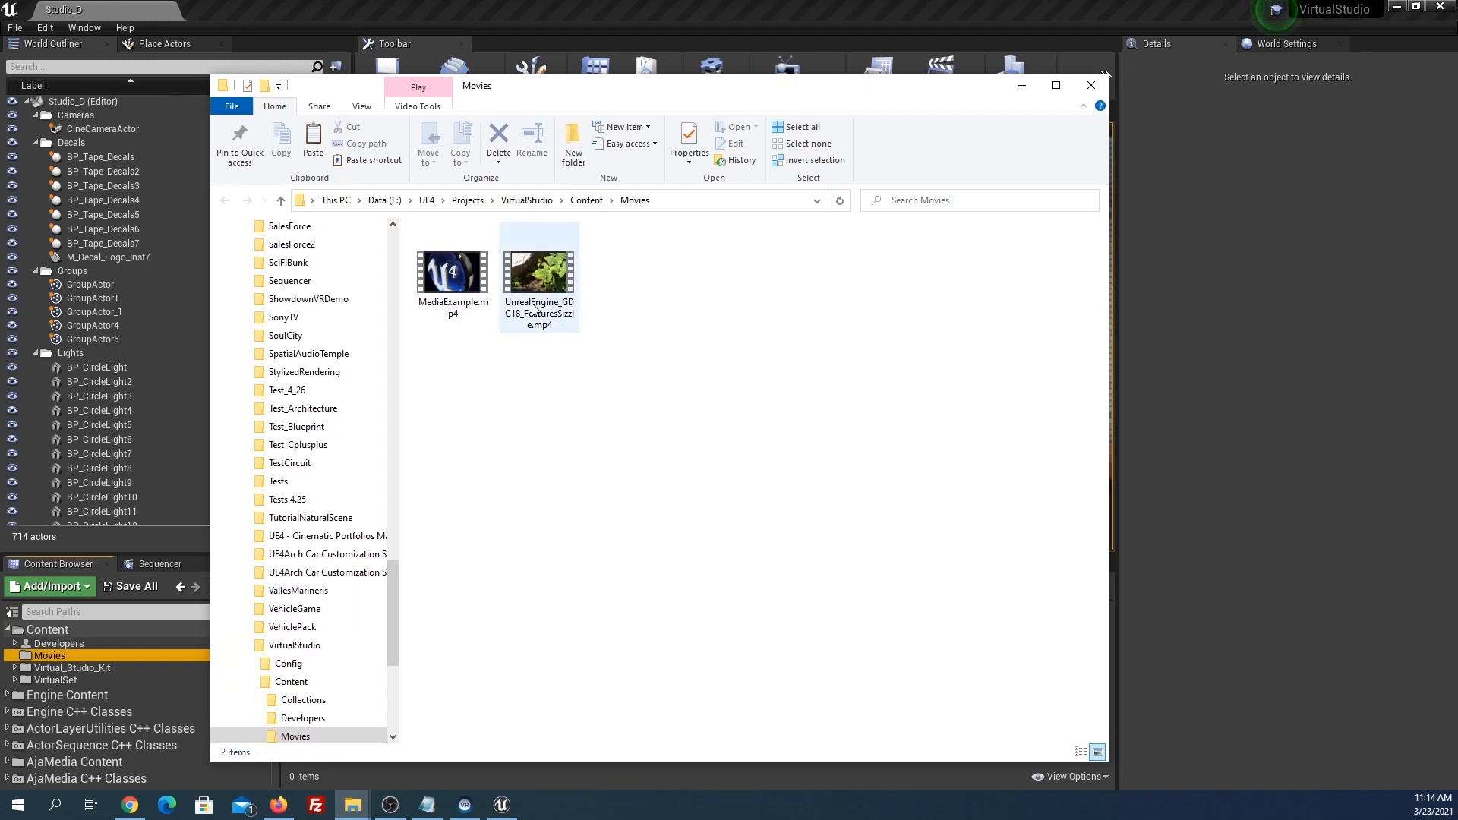
drag(678, 92, 897, 91)
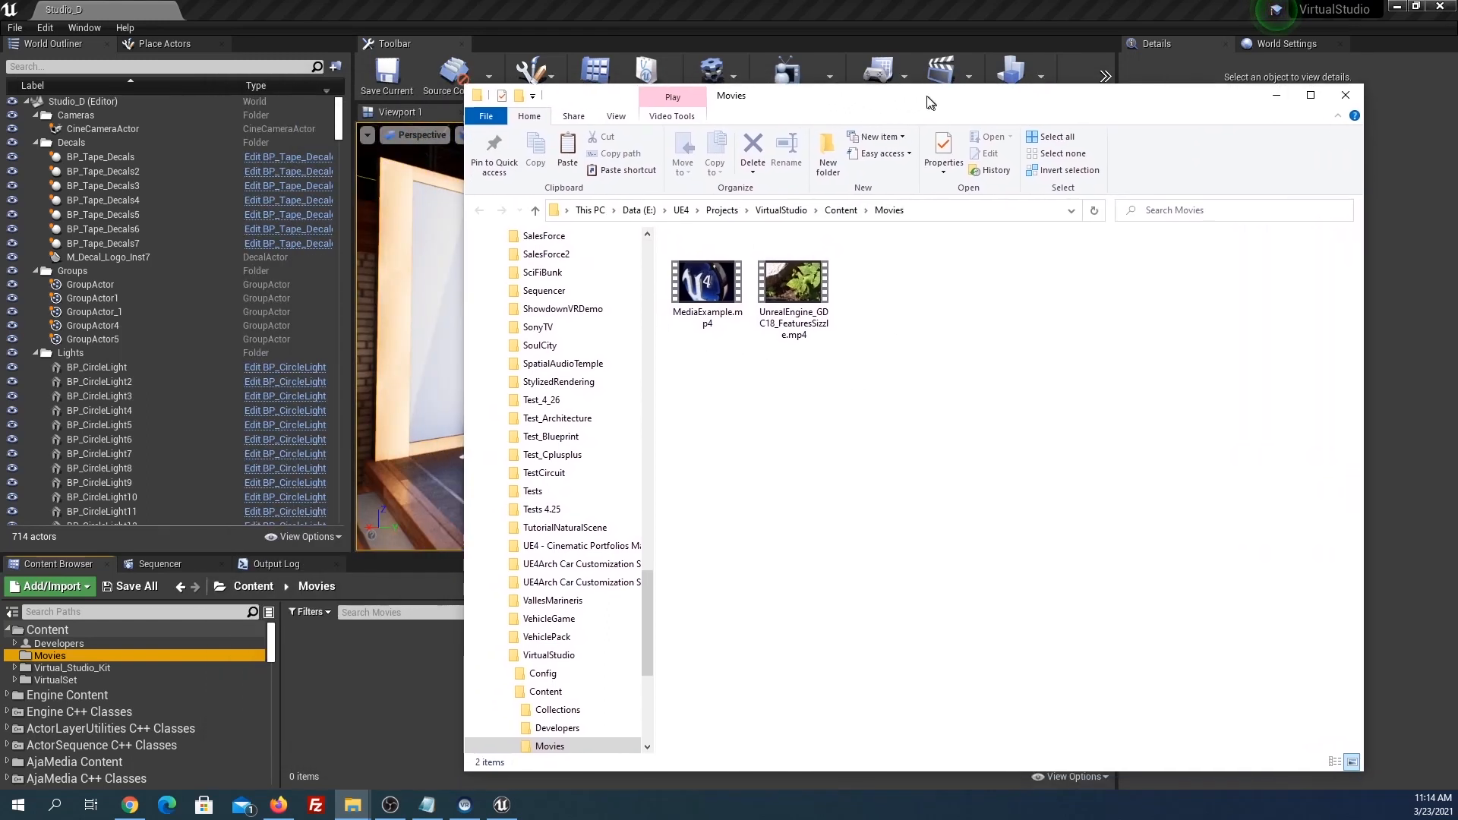
Copy Green_Beige-Girl.mp4 from the desktop's temp/video folder into the project's Movies folder.
mouse_move(353, 803)
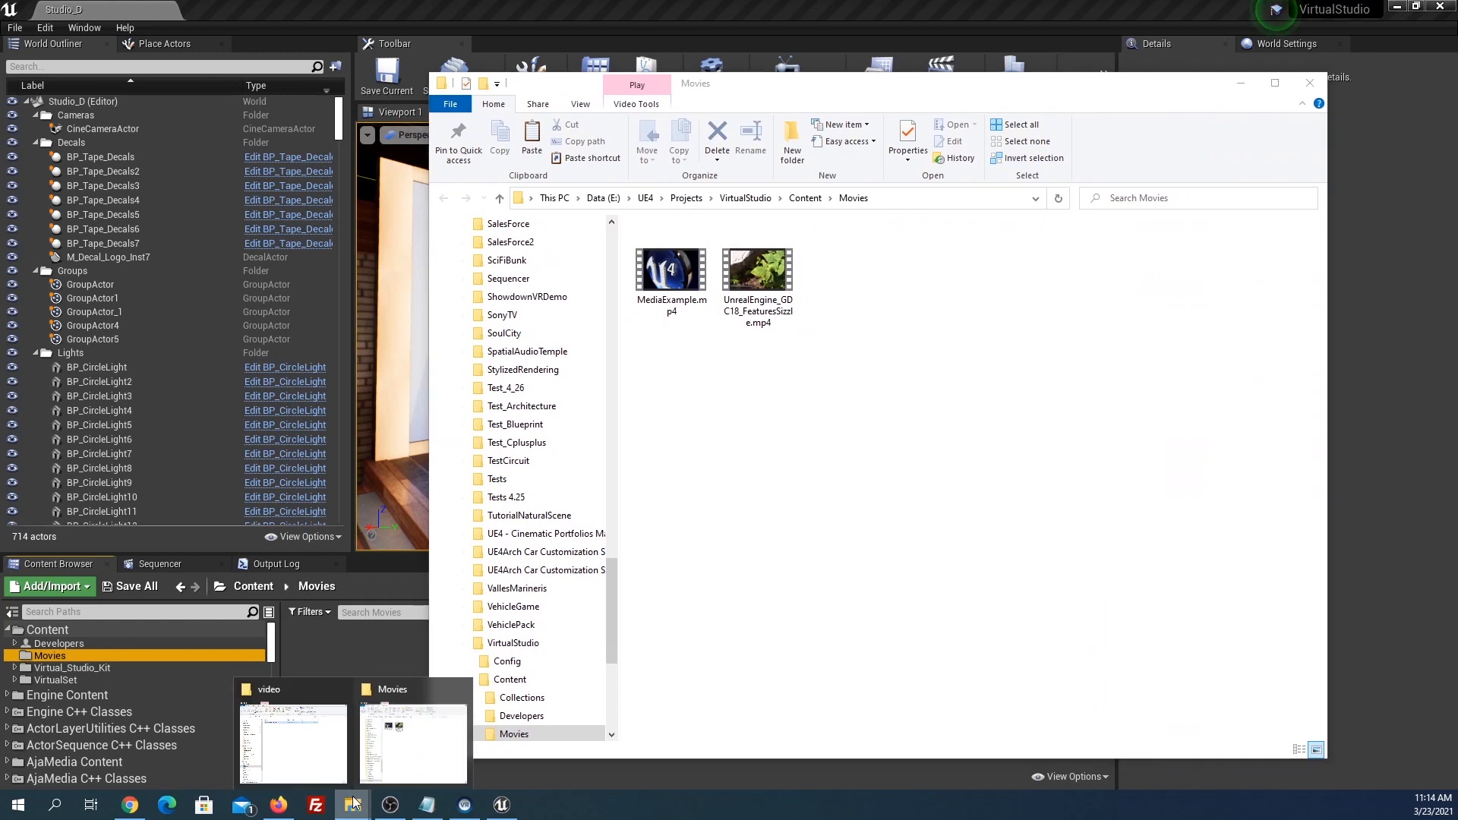
click(312, 749)
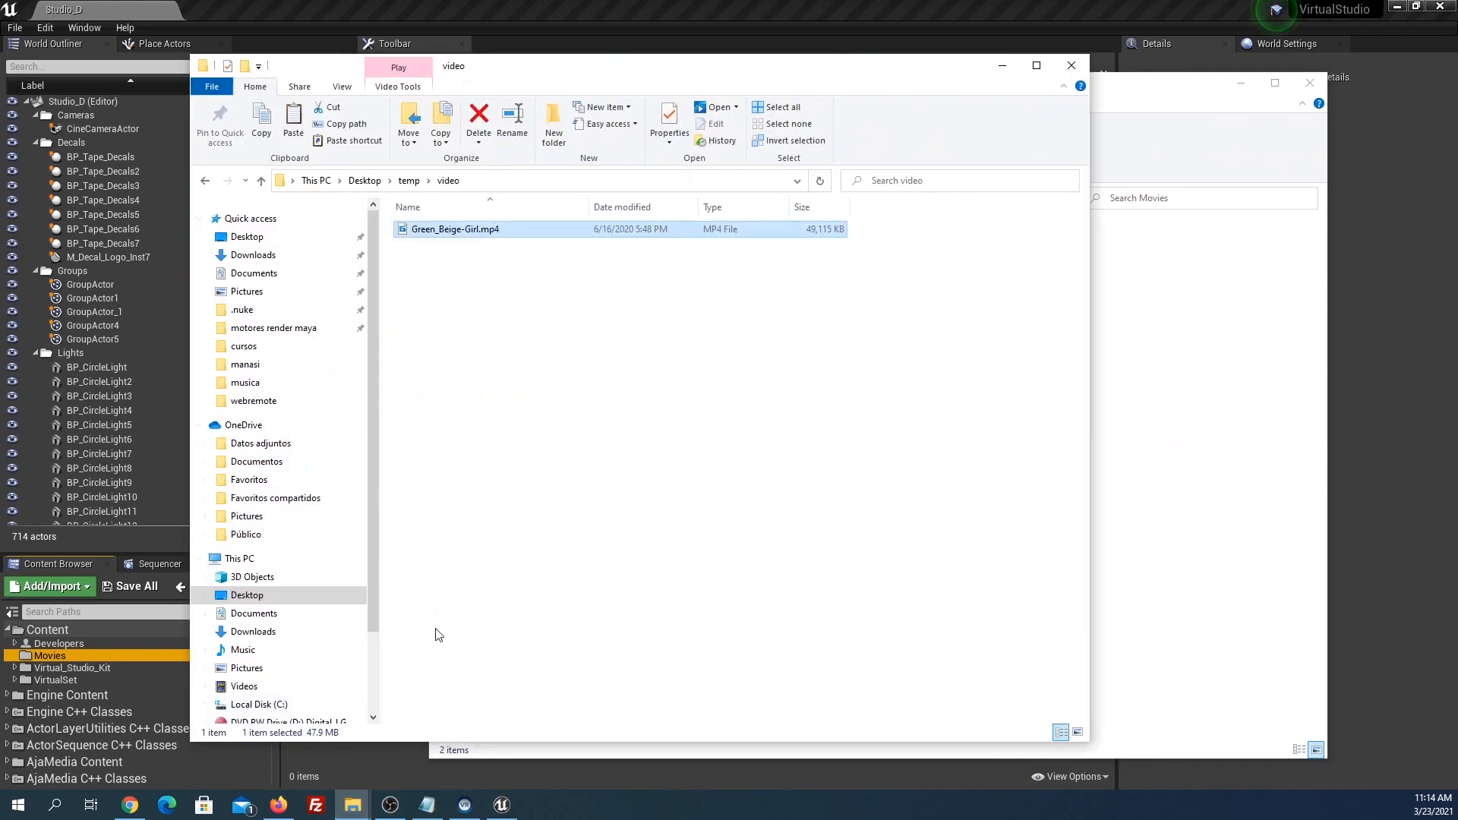
right_click(426, 239)
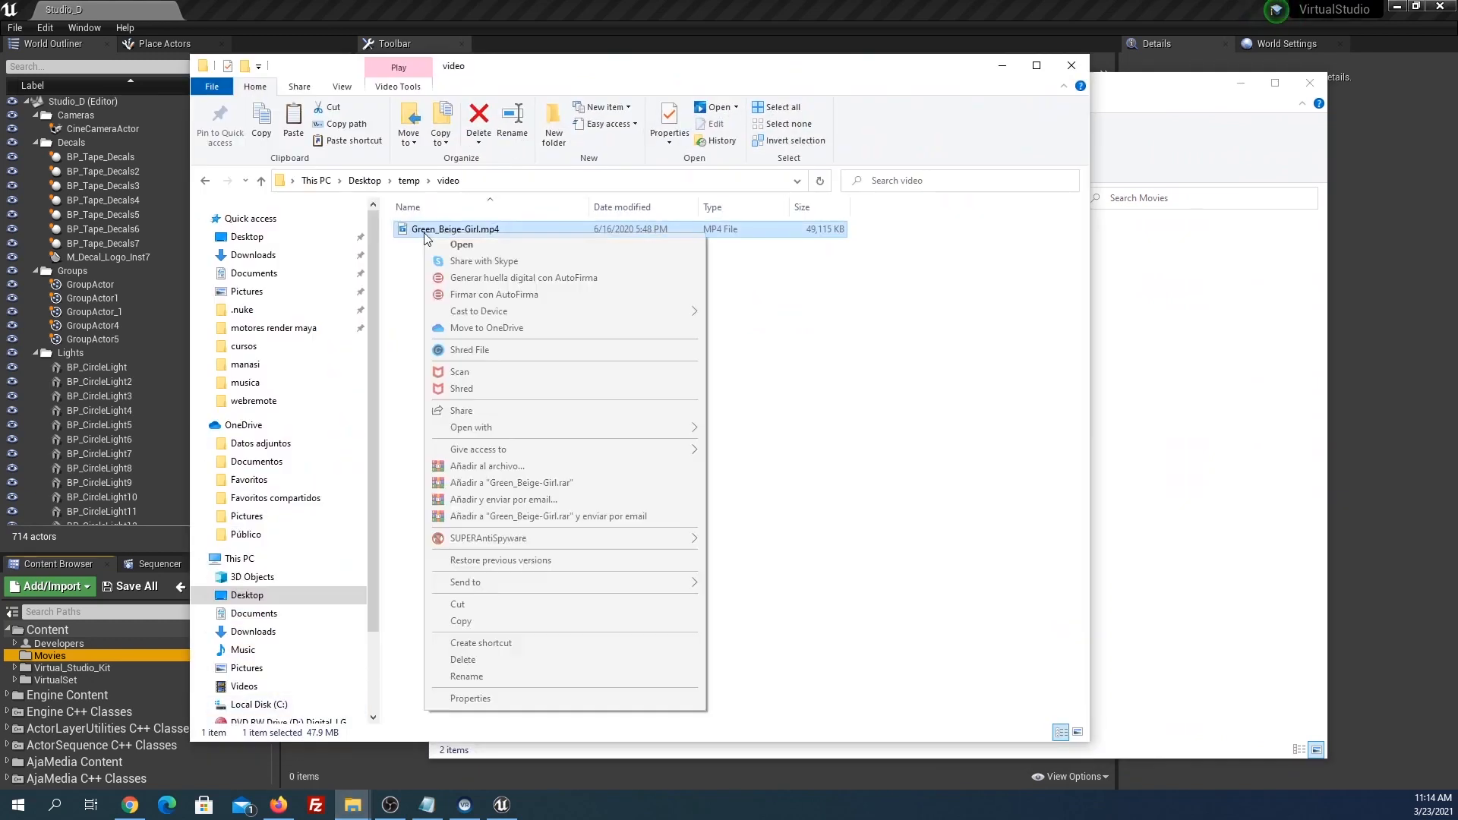
click(487, 619)
click(1125, 315)
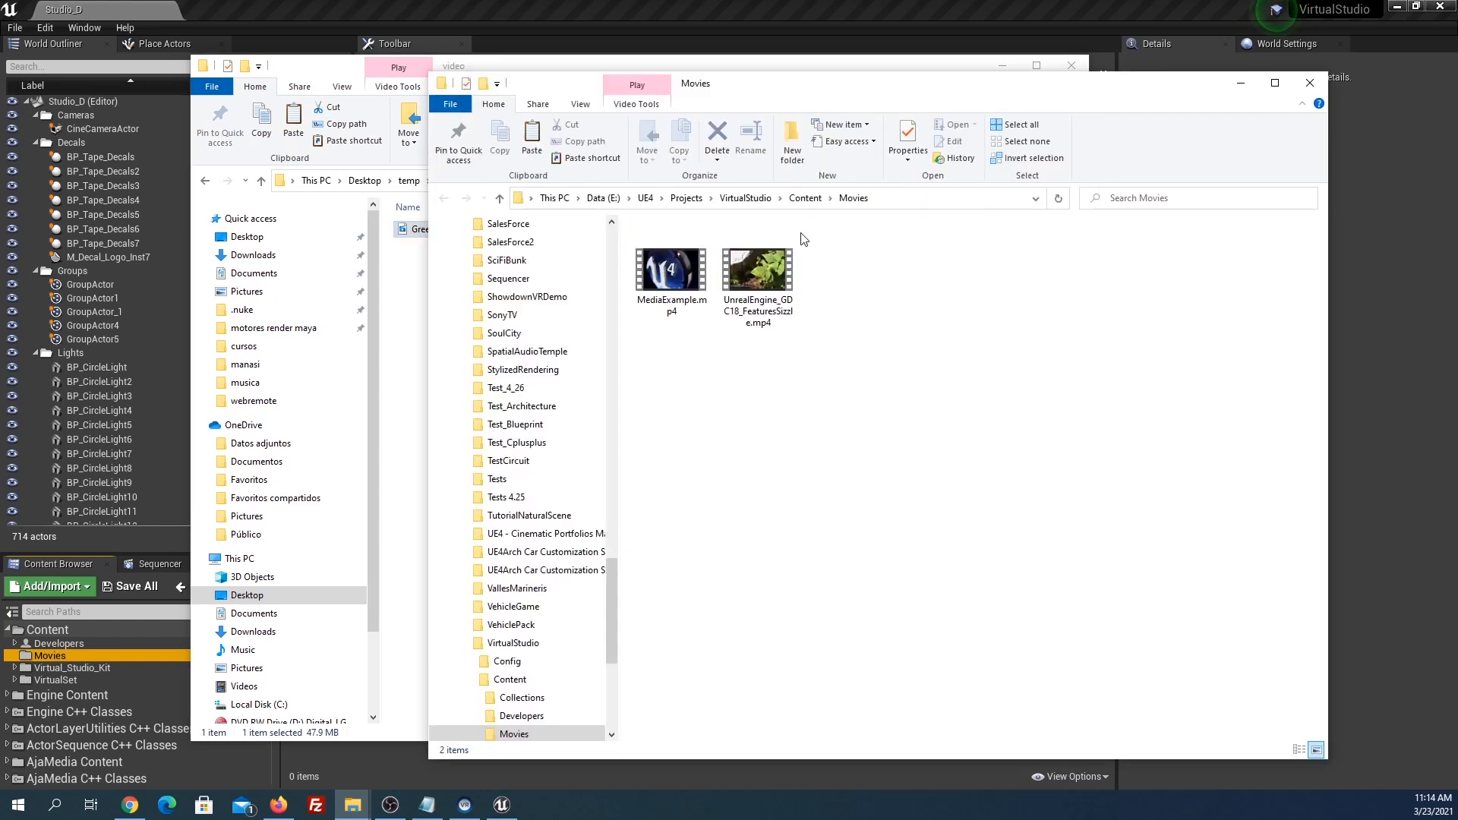
right_click(796, 396)
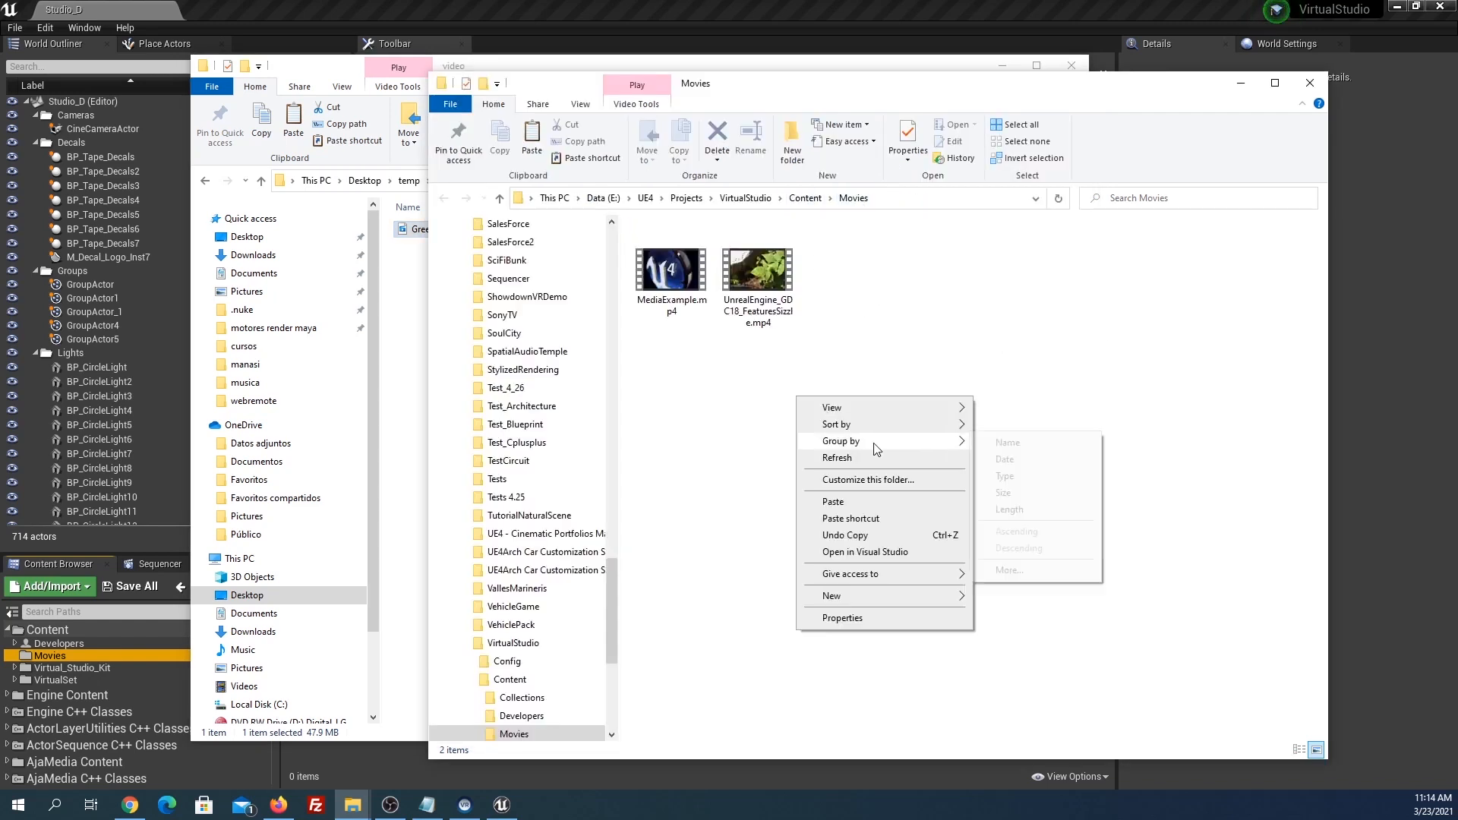
click(846, 507)
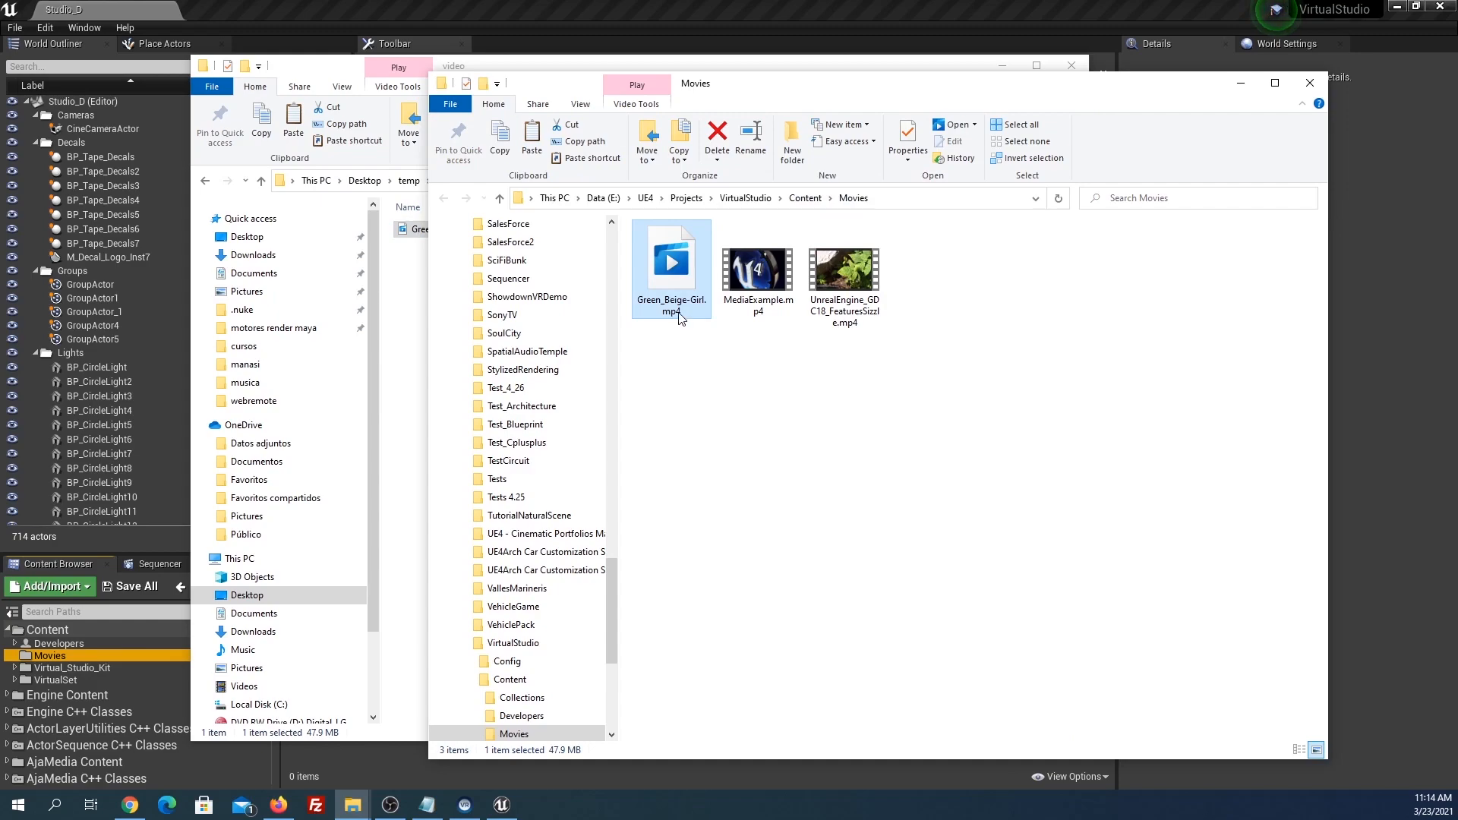
Play the copied Green_Beige-Girl.mp4 to preview the footage, and leave the full-screen playback.
double_click(665, 278)
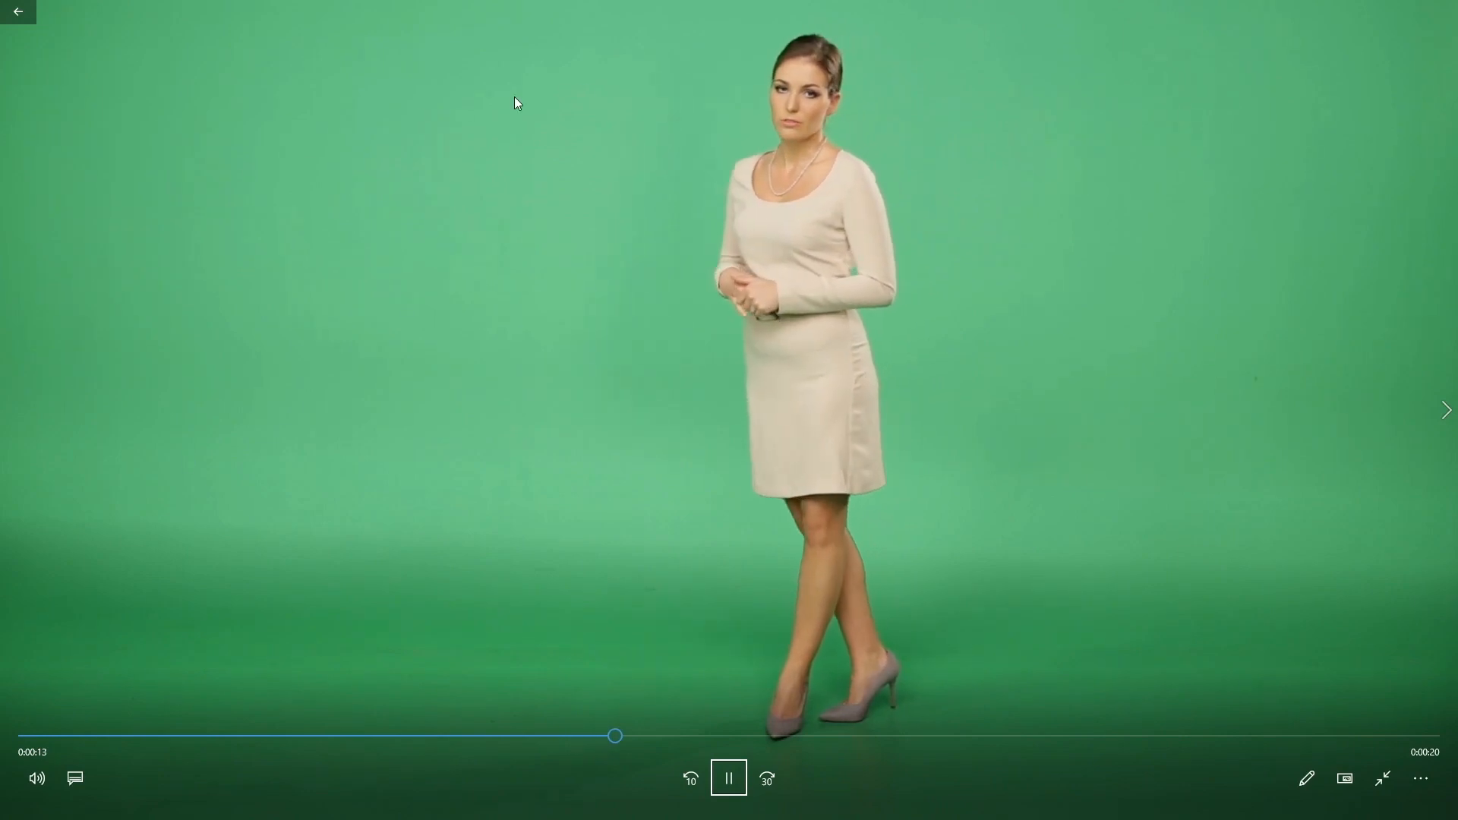
key(Escape)
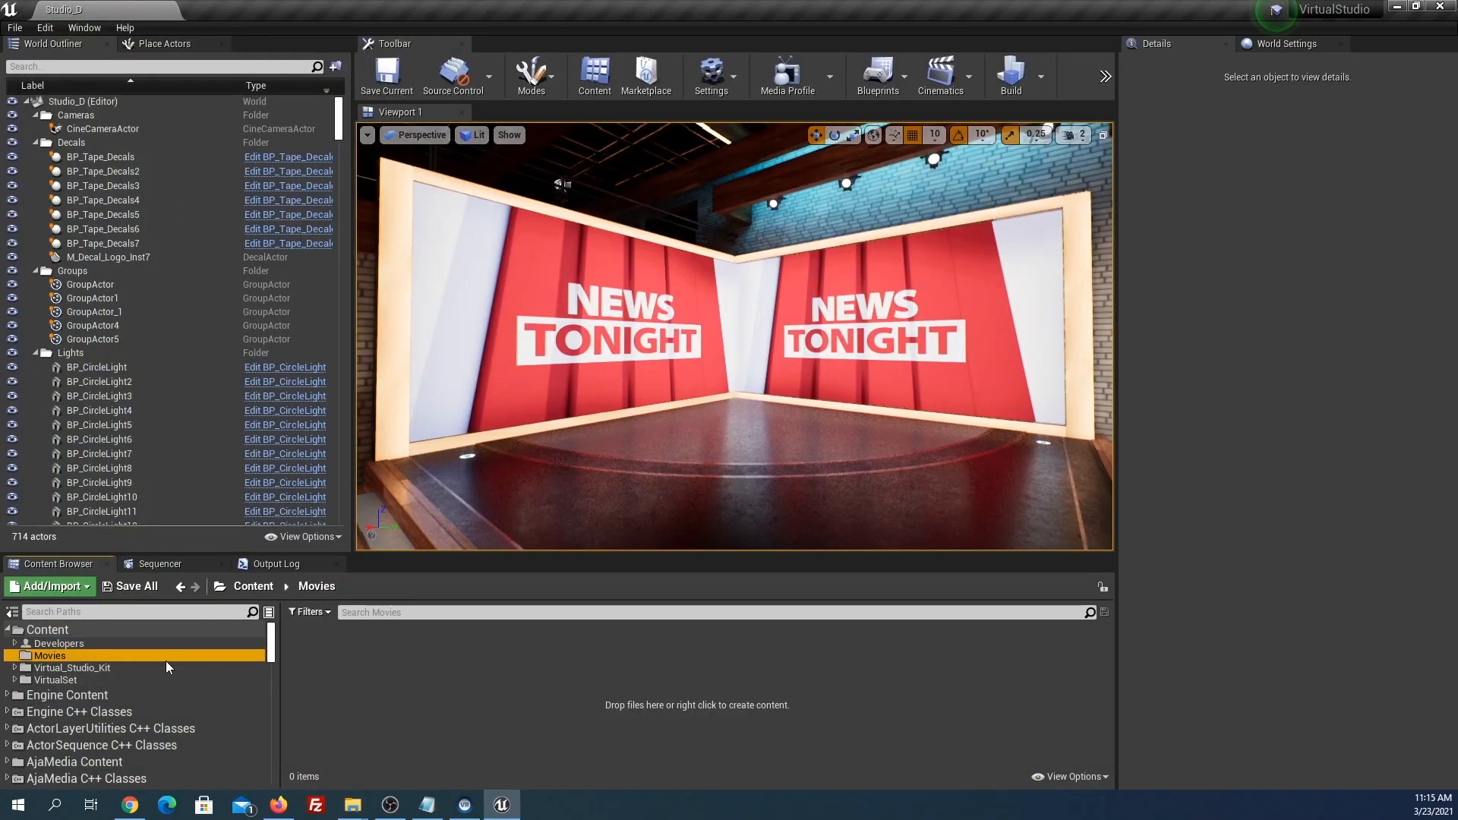
Create a new folder named ProgramaTV in the project's Content folder.
click(76, 630)
right_click(594, 679)
mouse_move(600, 675)
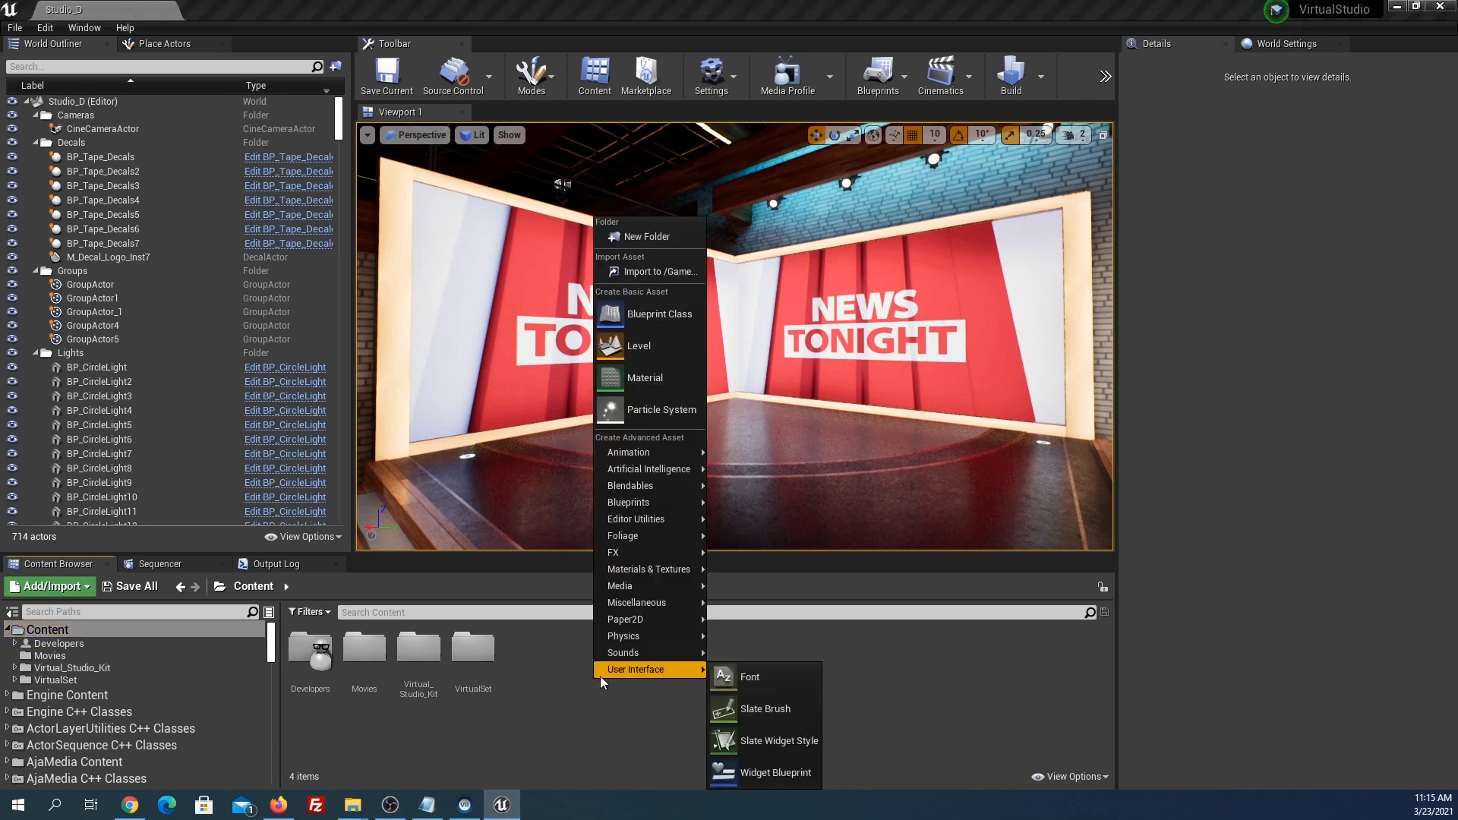
click(652, 237)
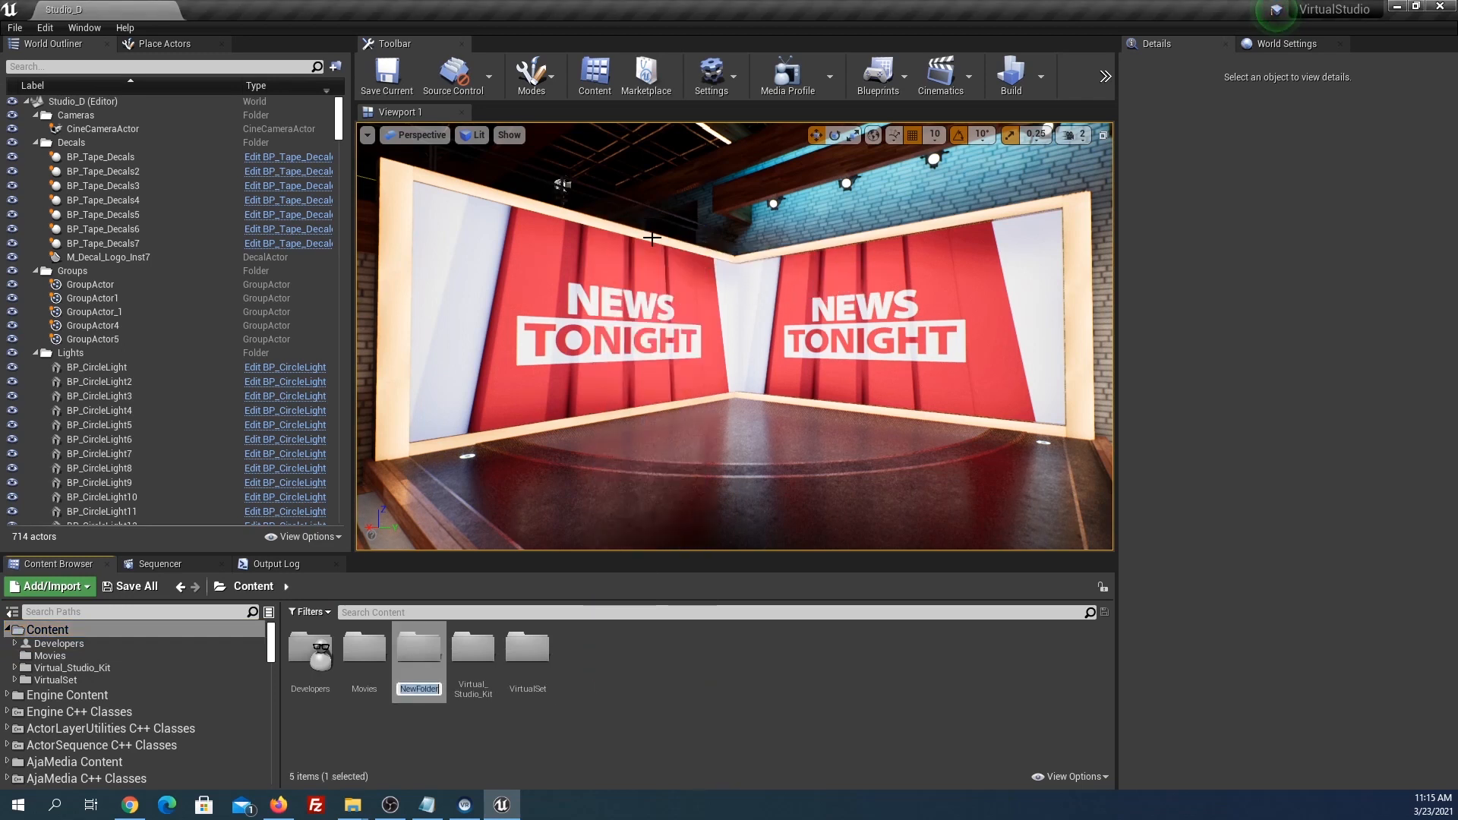
text(Programa)
text(TV)
key(Return)
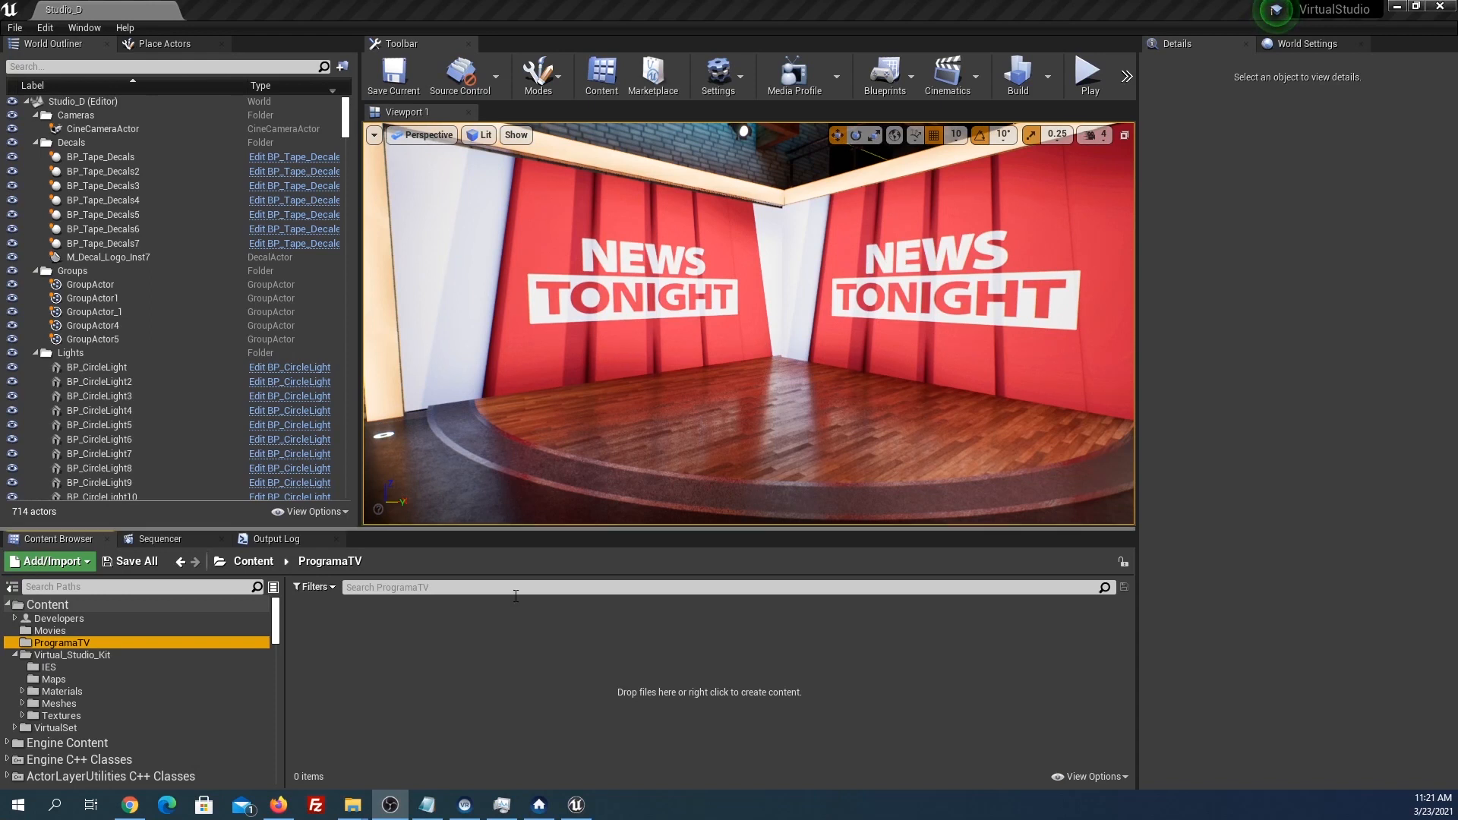
Create a File Media Source named PresentadoraFileMediaSource in the ProgramaTV folder and save all content.
right_click(392, 665)
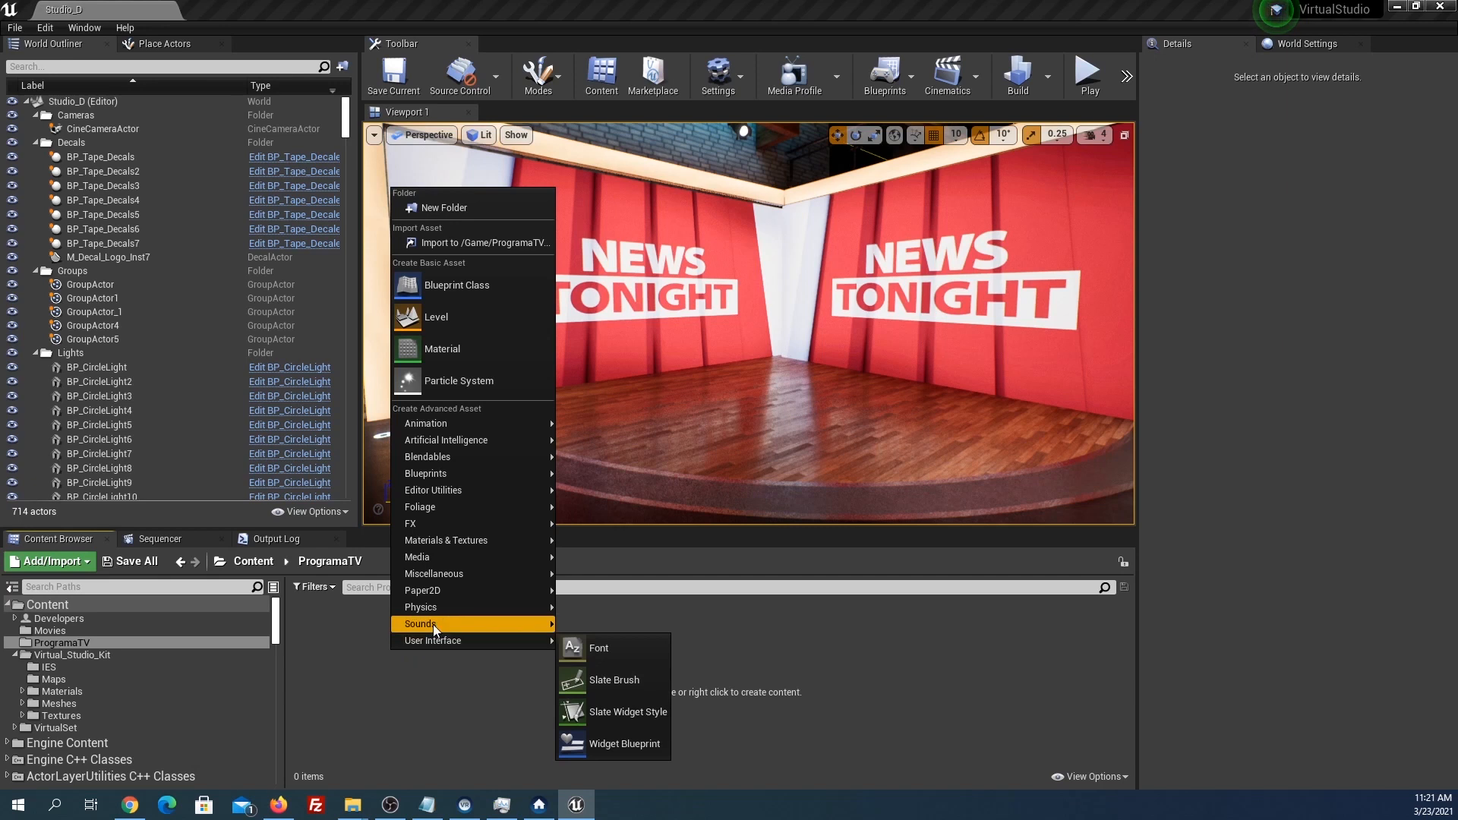
mouse_move(453, 559)
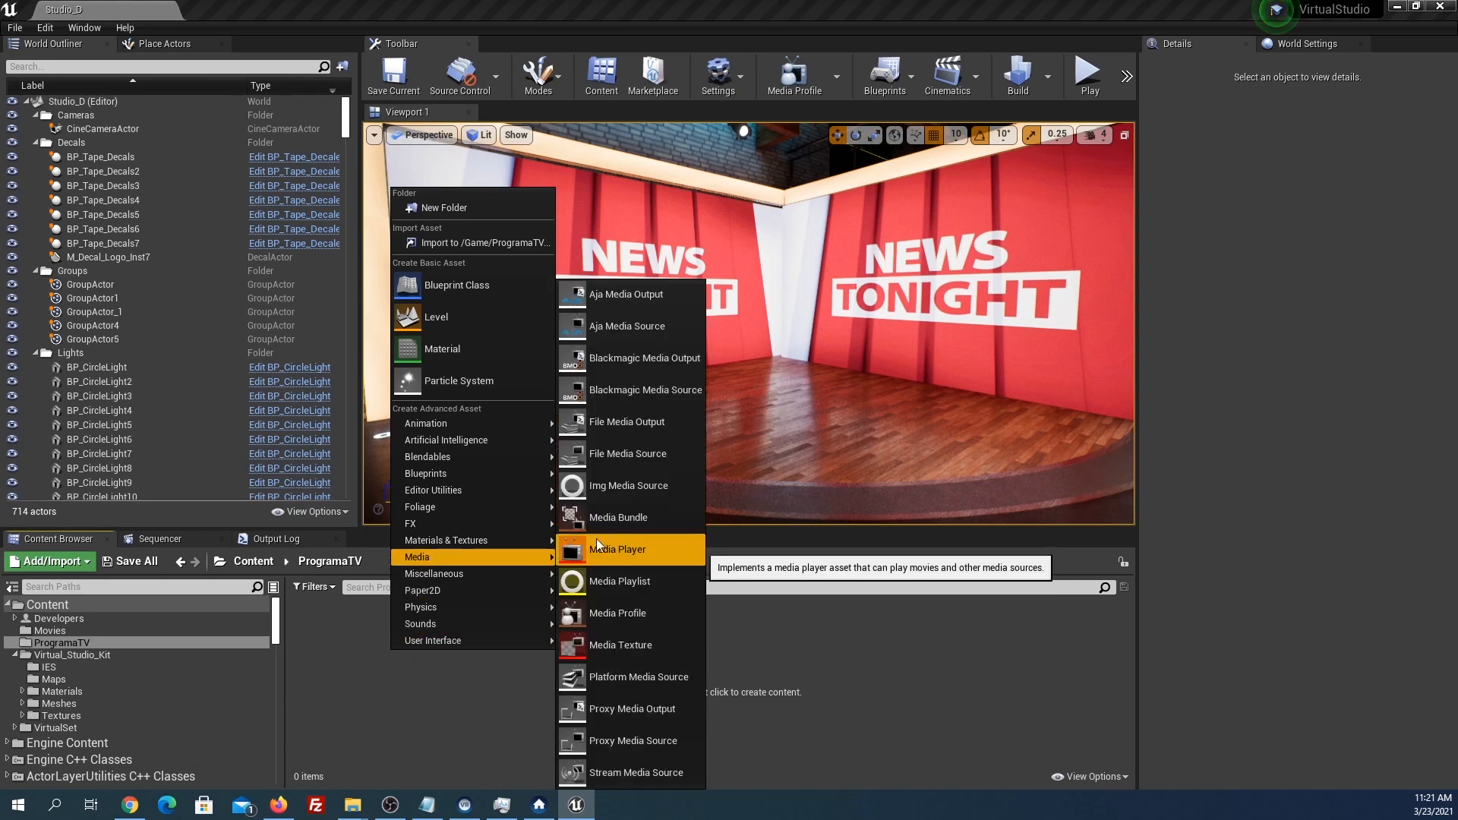
click(637, 453)
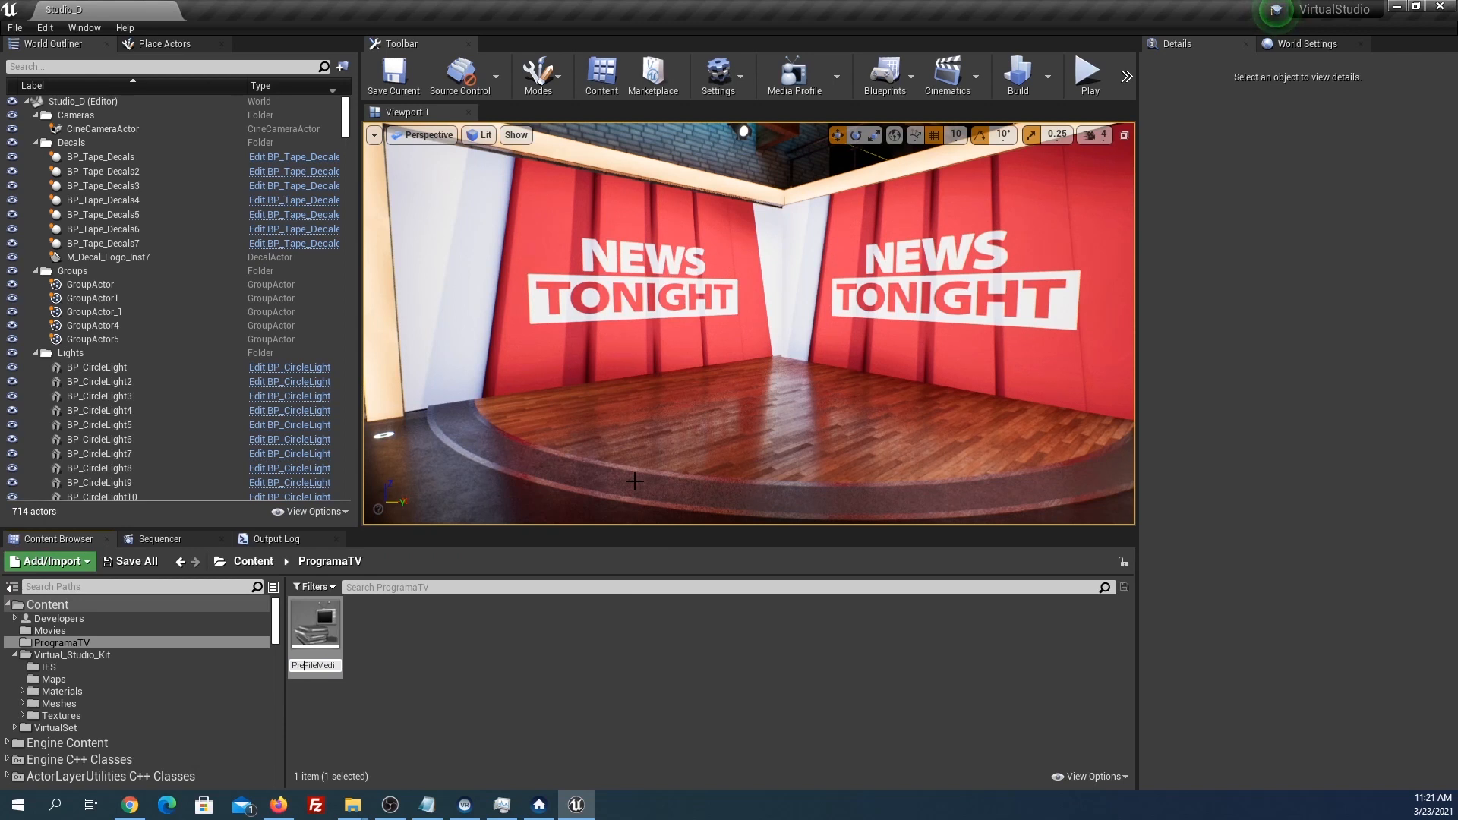
text(Presentadora)
key(Return)
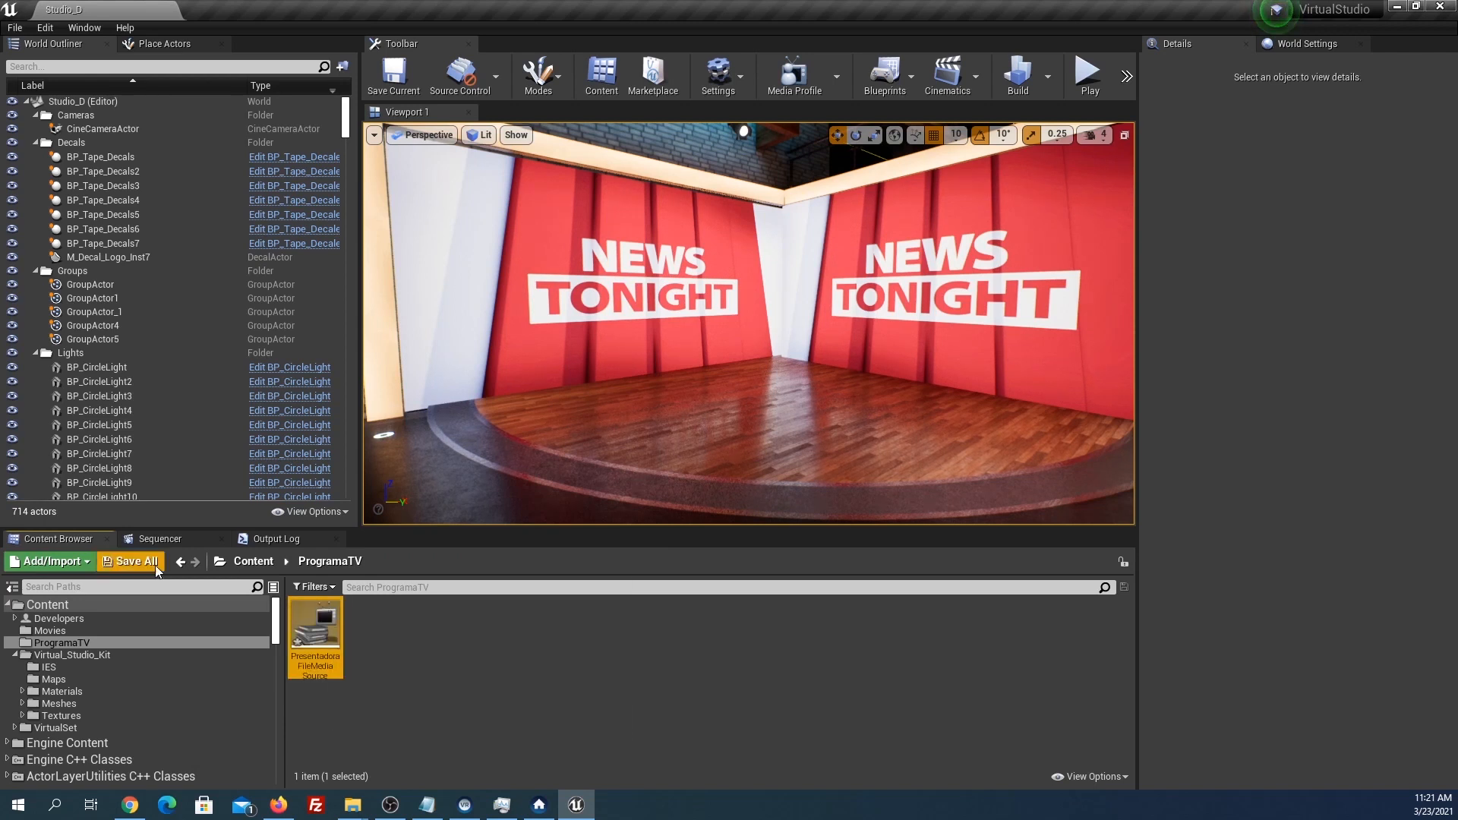
click(130, 562)
click(846, 546)
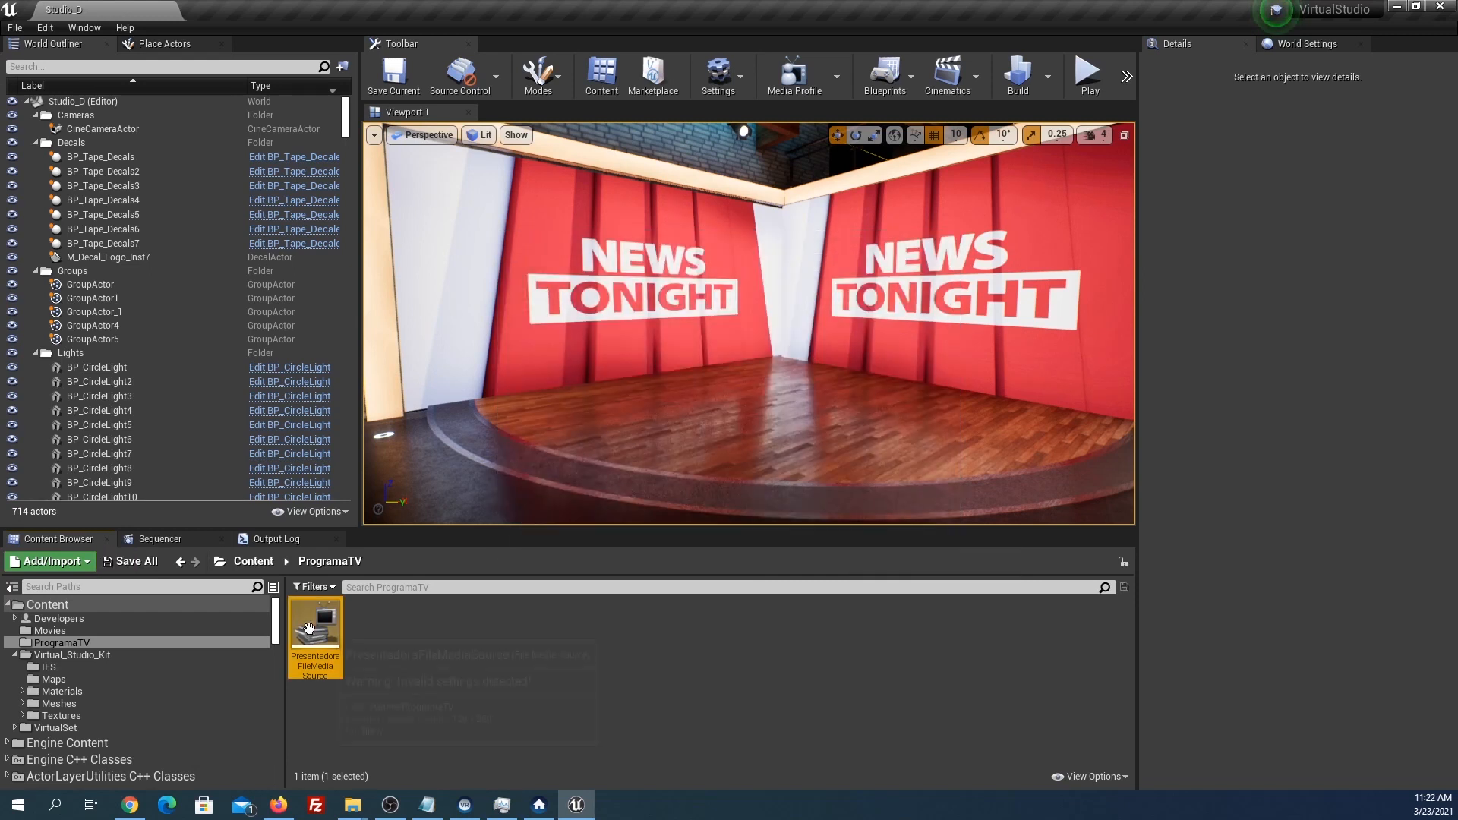
Set the file path of PresentadoraFileMediaSource to Green_Beige-Girl.mp4 in the Movies folder, then save and close the asset.
double_click(308, 629)
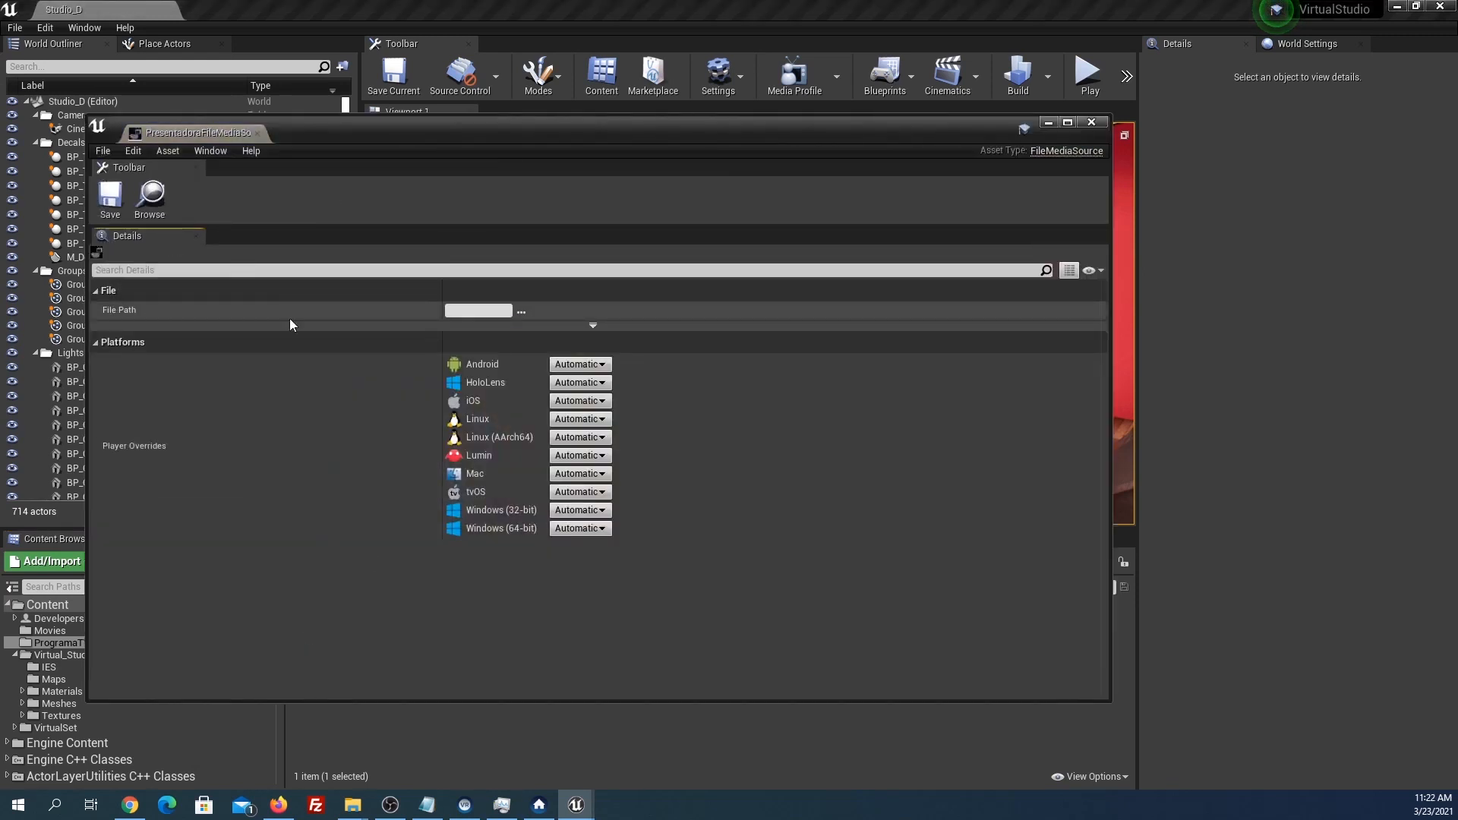
click(521, 311)
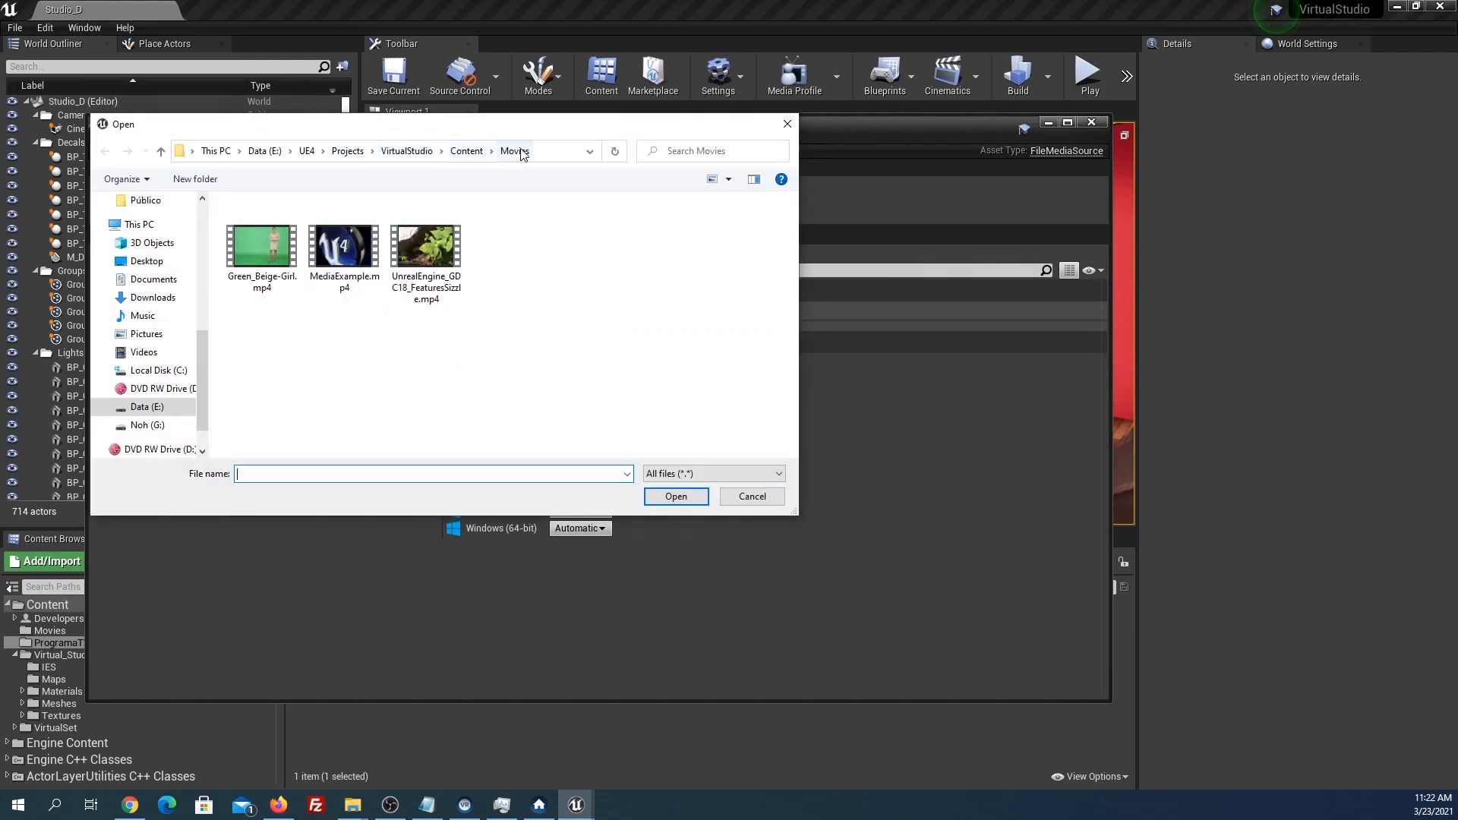
click(256, 253)
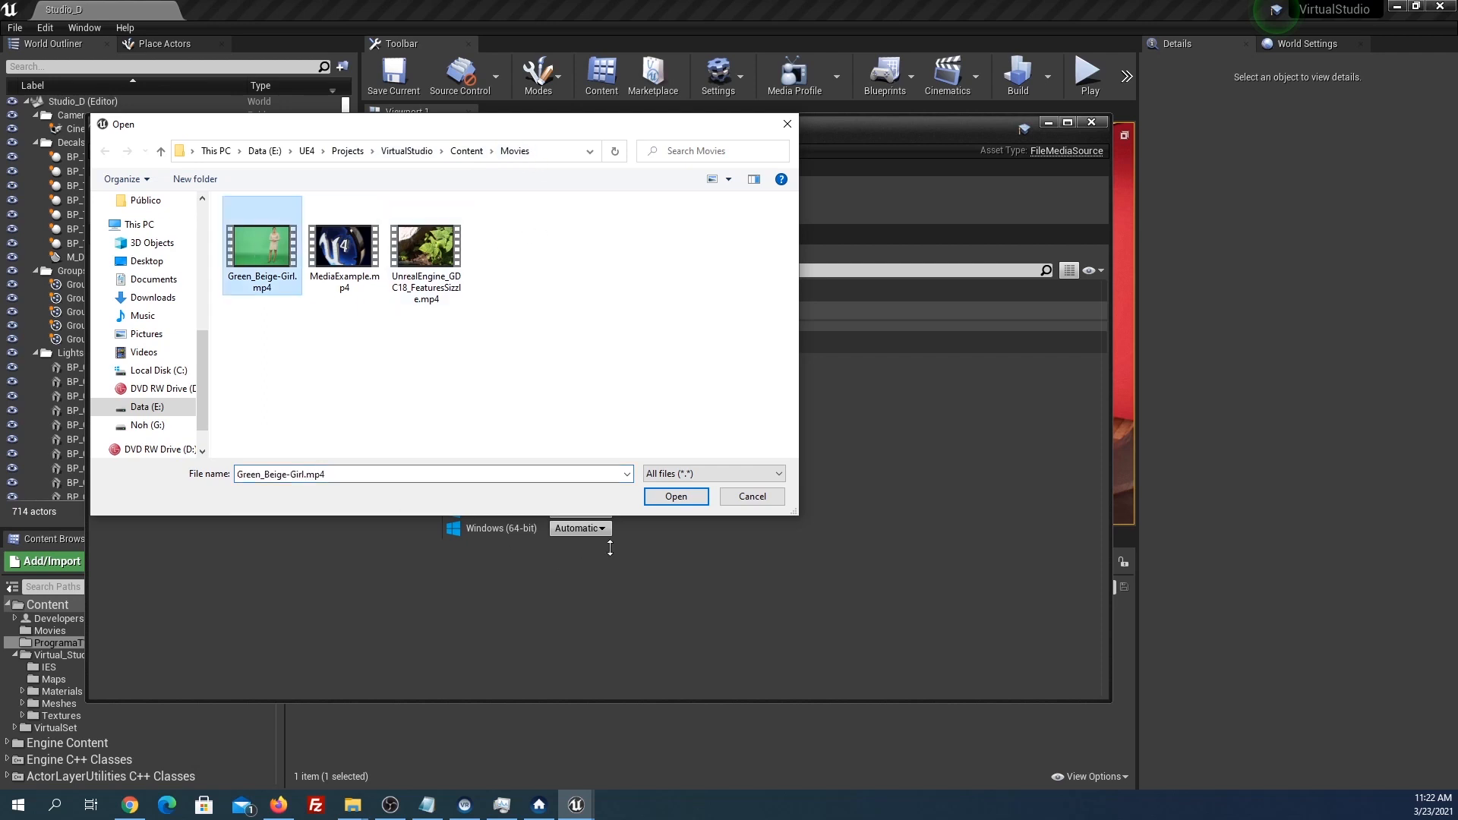
click(665, 501)
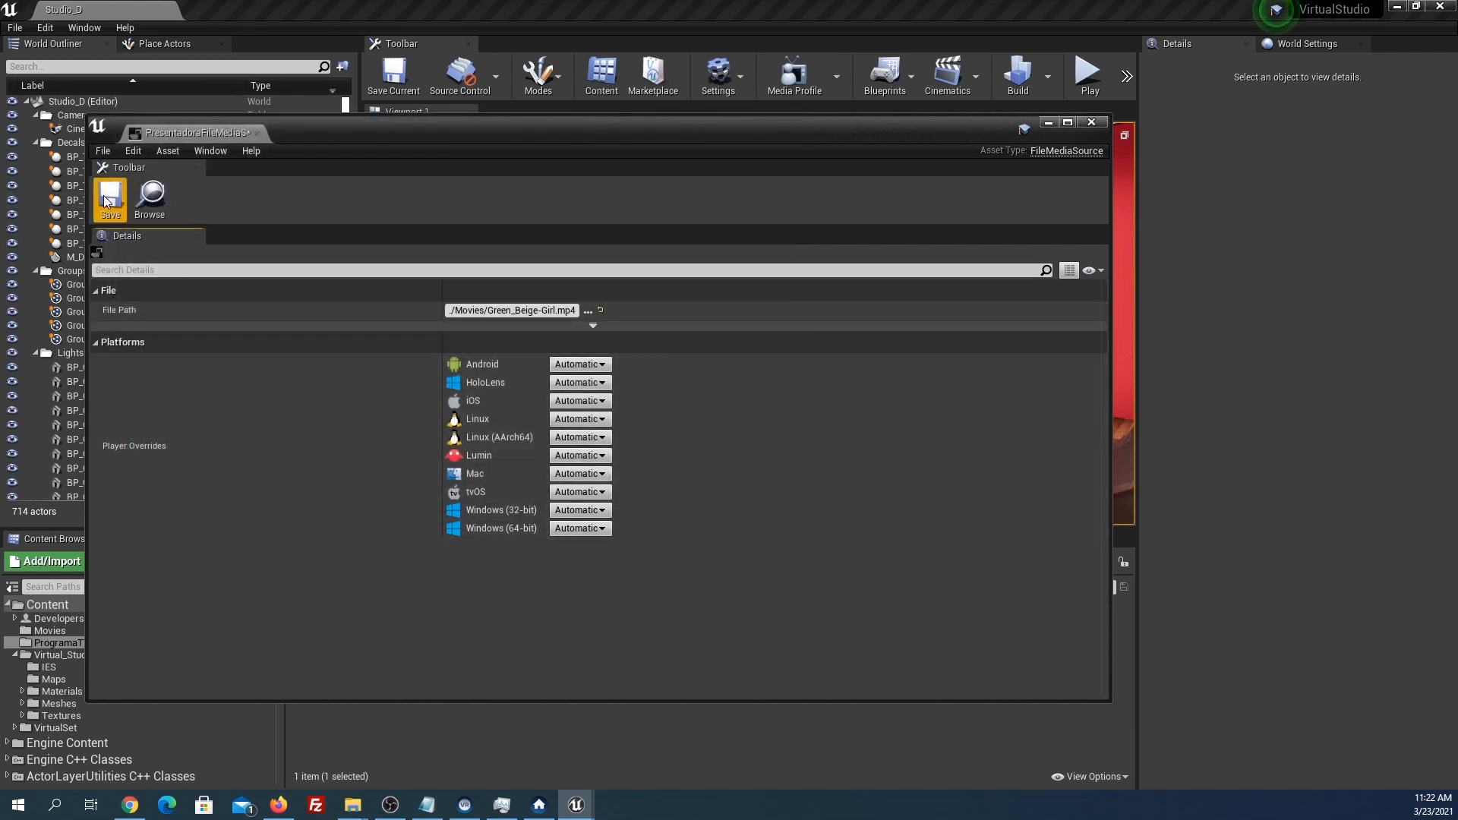
click(107, 200)
click(258, 133)
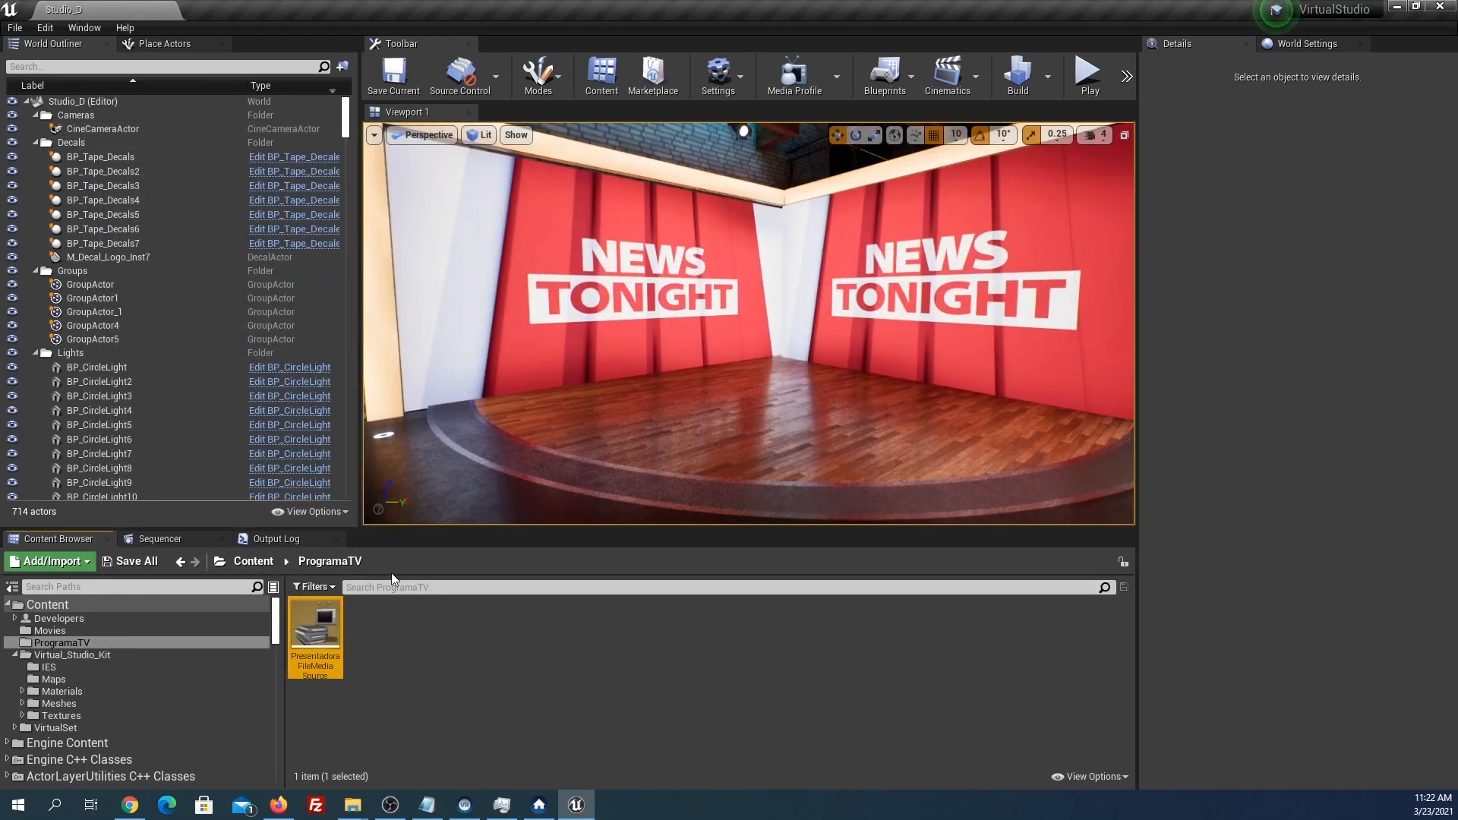
Create a Media Player with a linked video output MediaTexture in ProgramaTV, naming it PresentadoraMediaPlayer.
right_click(412, 635)
mouse_move(465, 541)
click(626, 548)
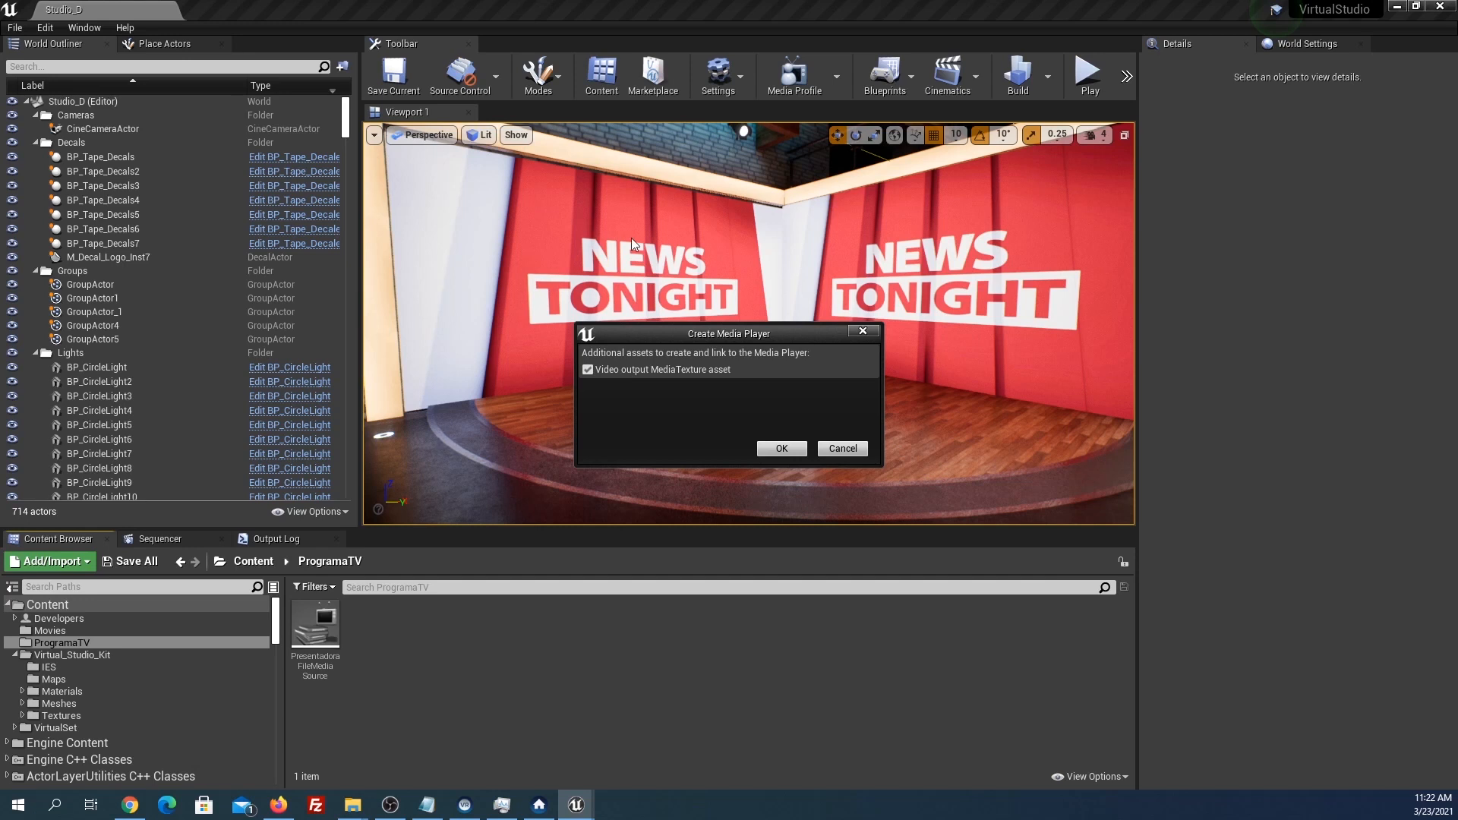
click(773, 450)
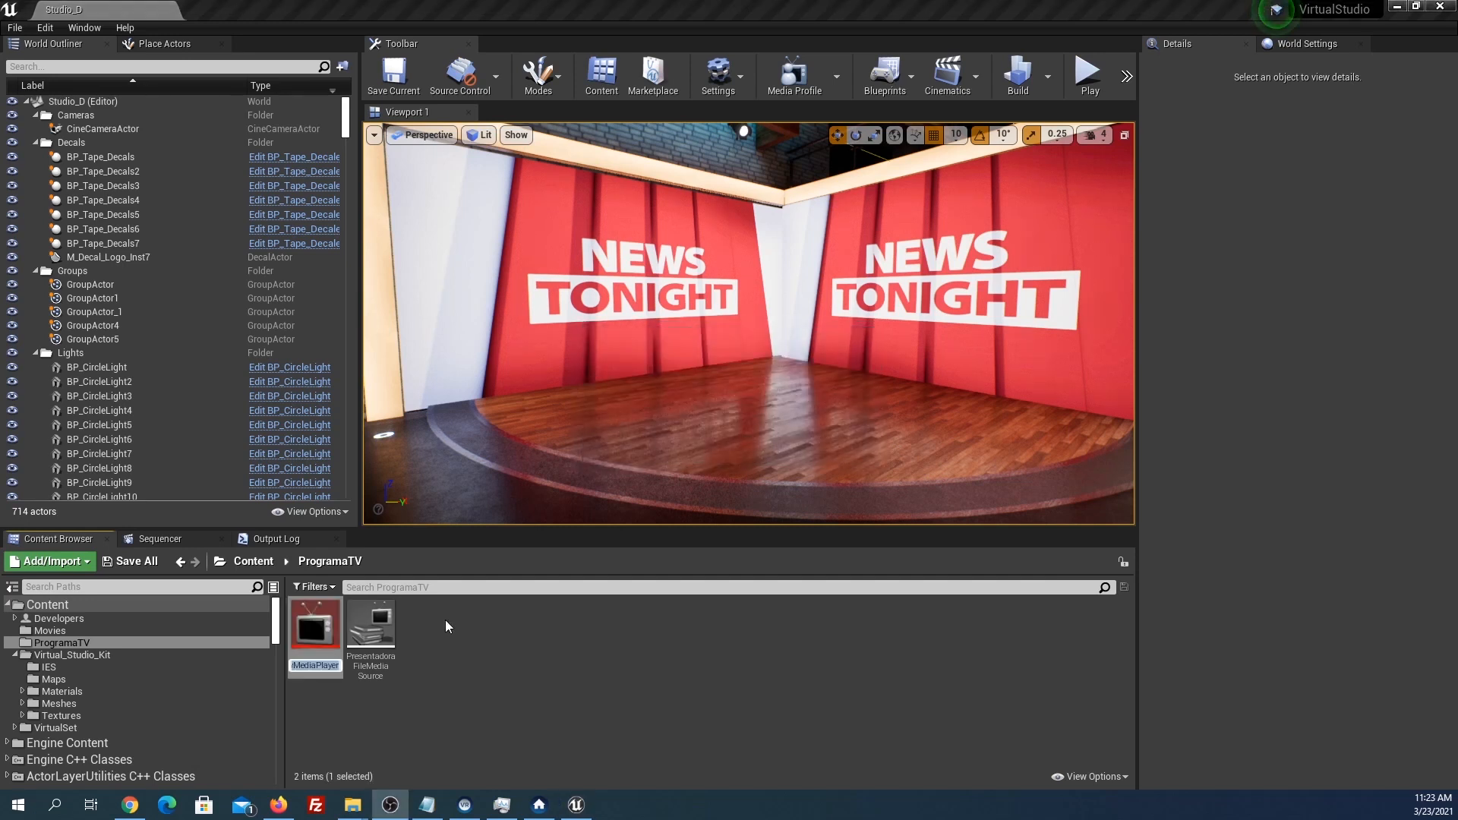
click(307, 661)
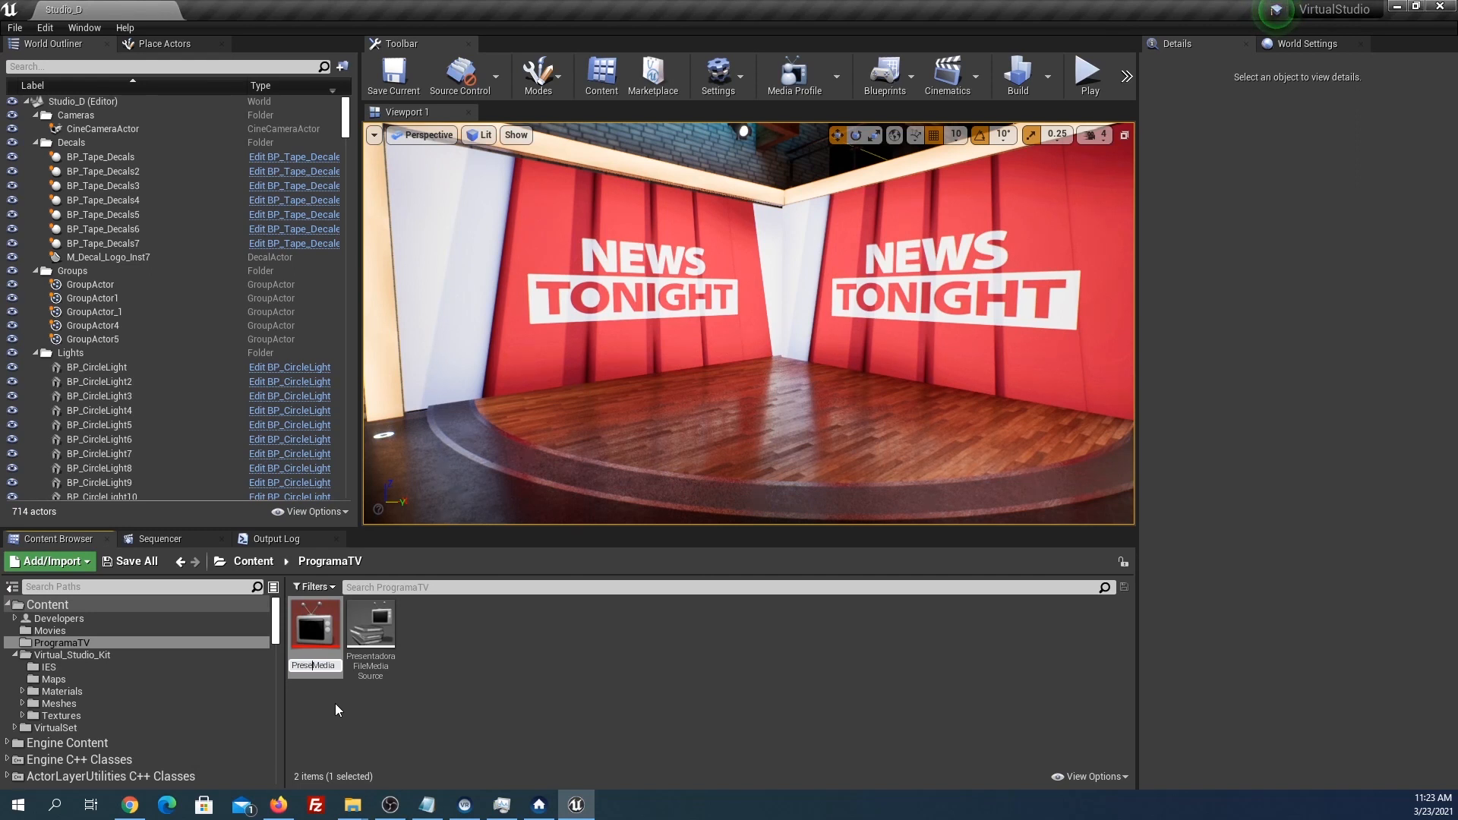
text(Presentadora)
key(Return)
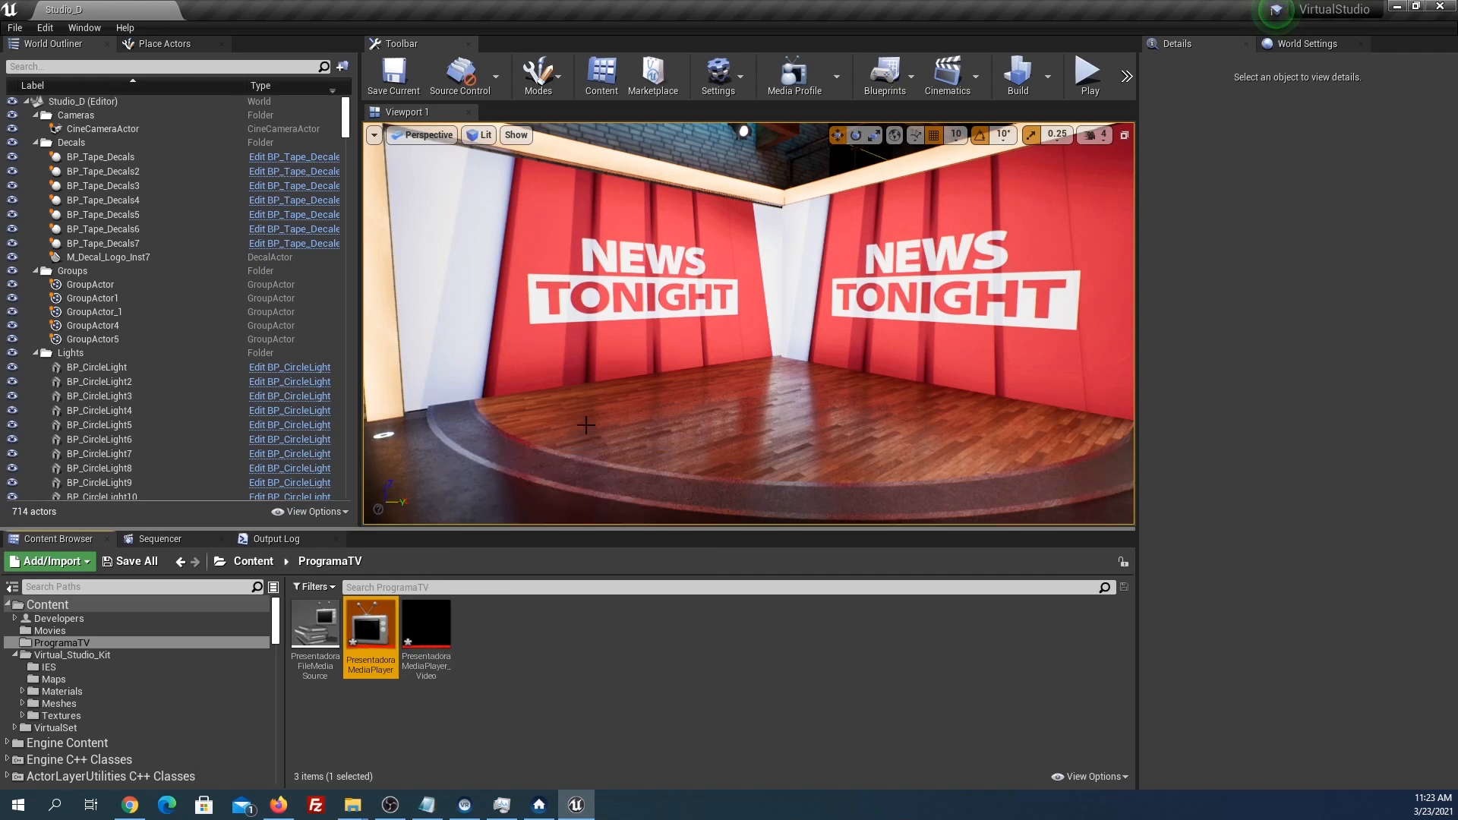
Play PresentadoraFileMediaSource in PresentadoraMediaPlayer, enable Loop, then save and close the media player.
double_click(364, 628)
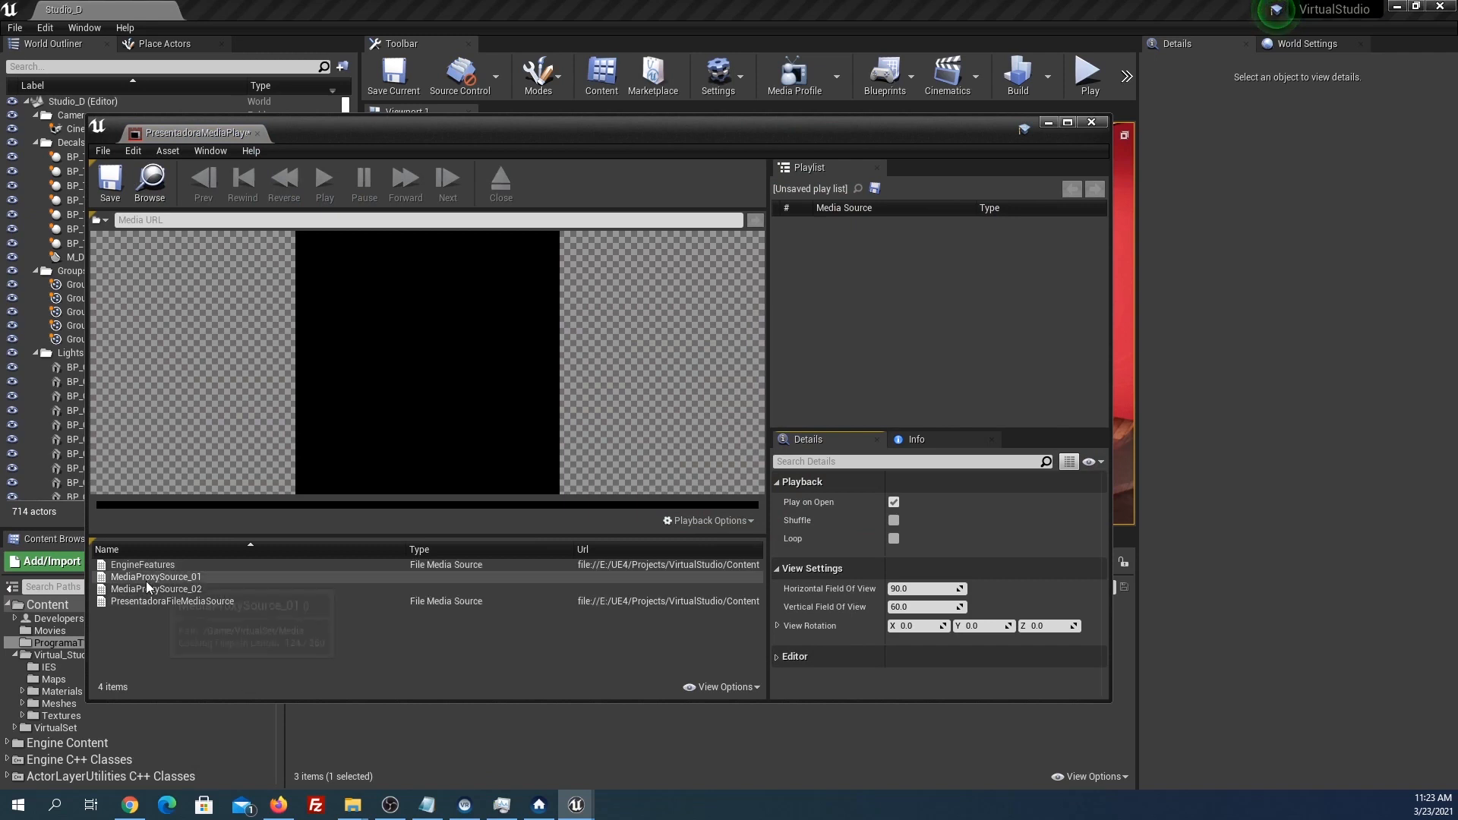
double_click(175, 604)
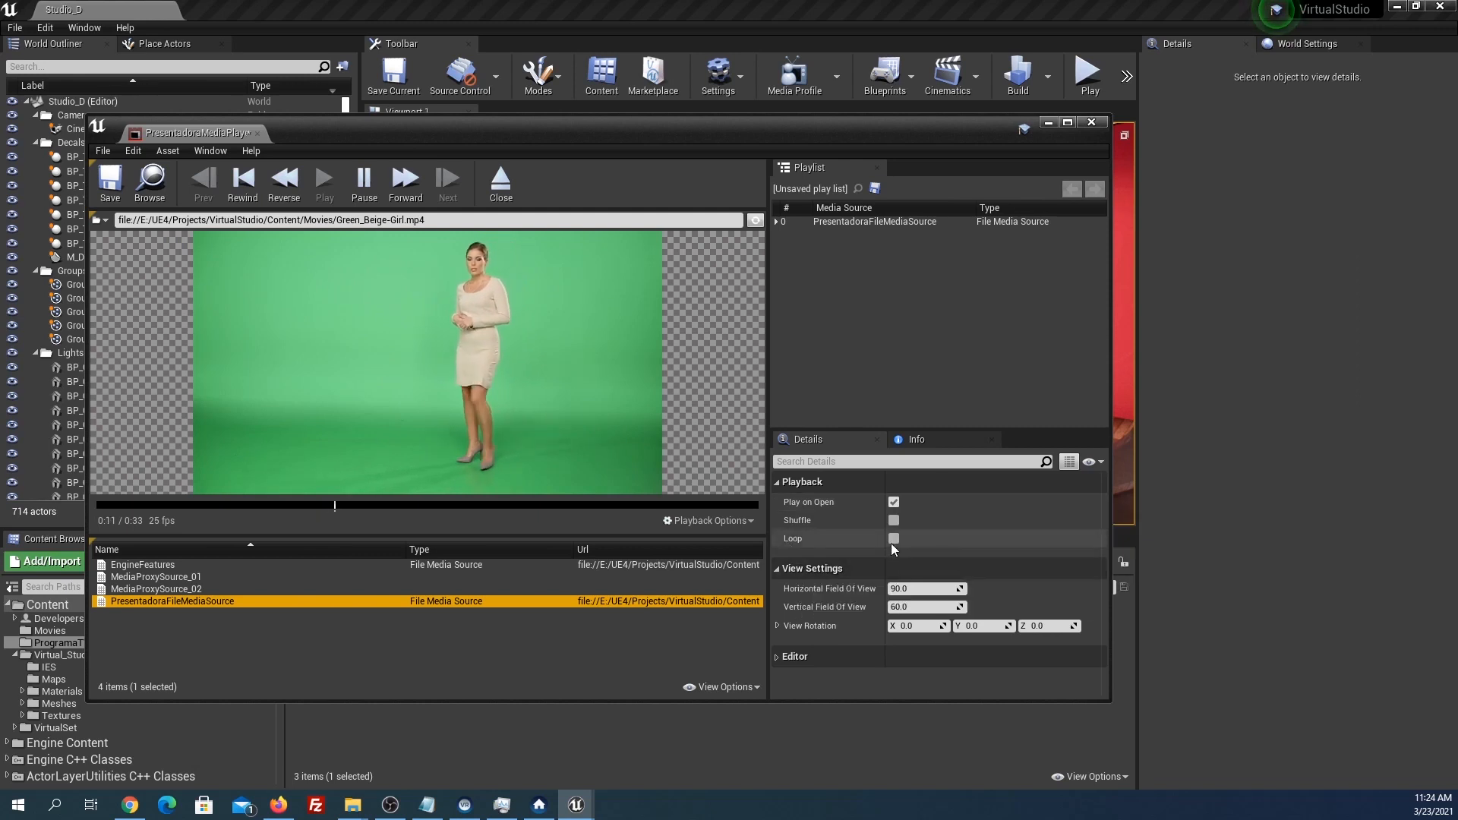
click(893, 539)
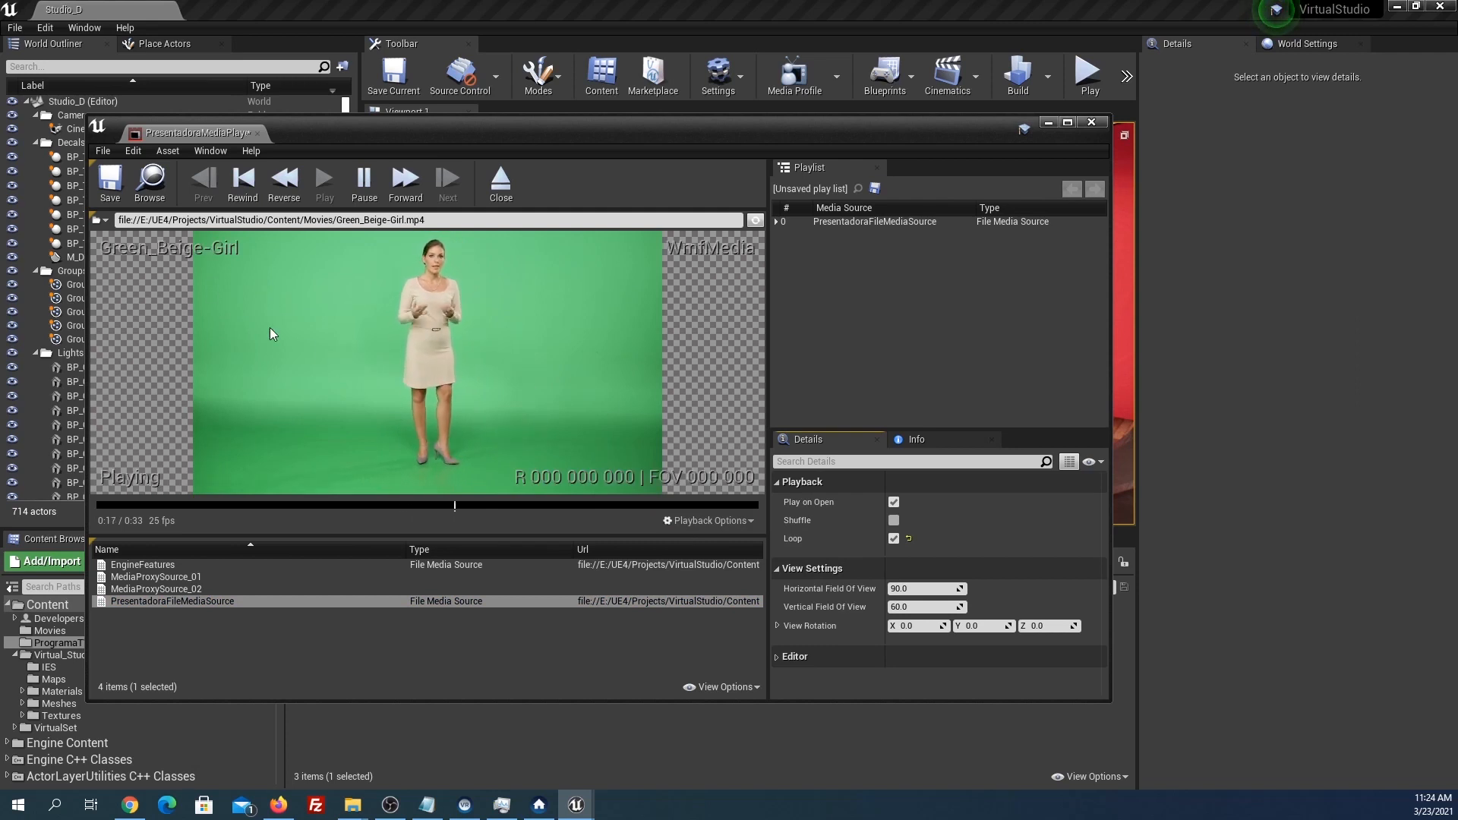
click(109, 196)
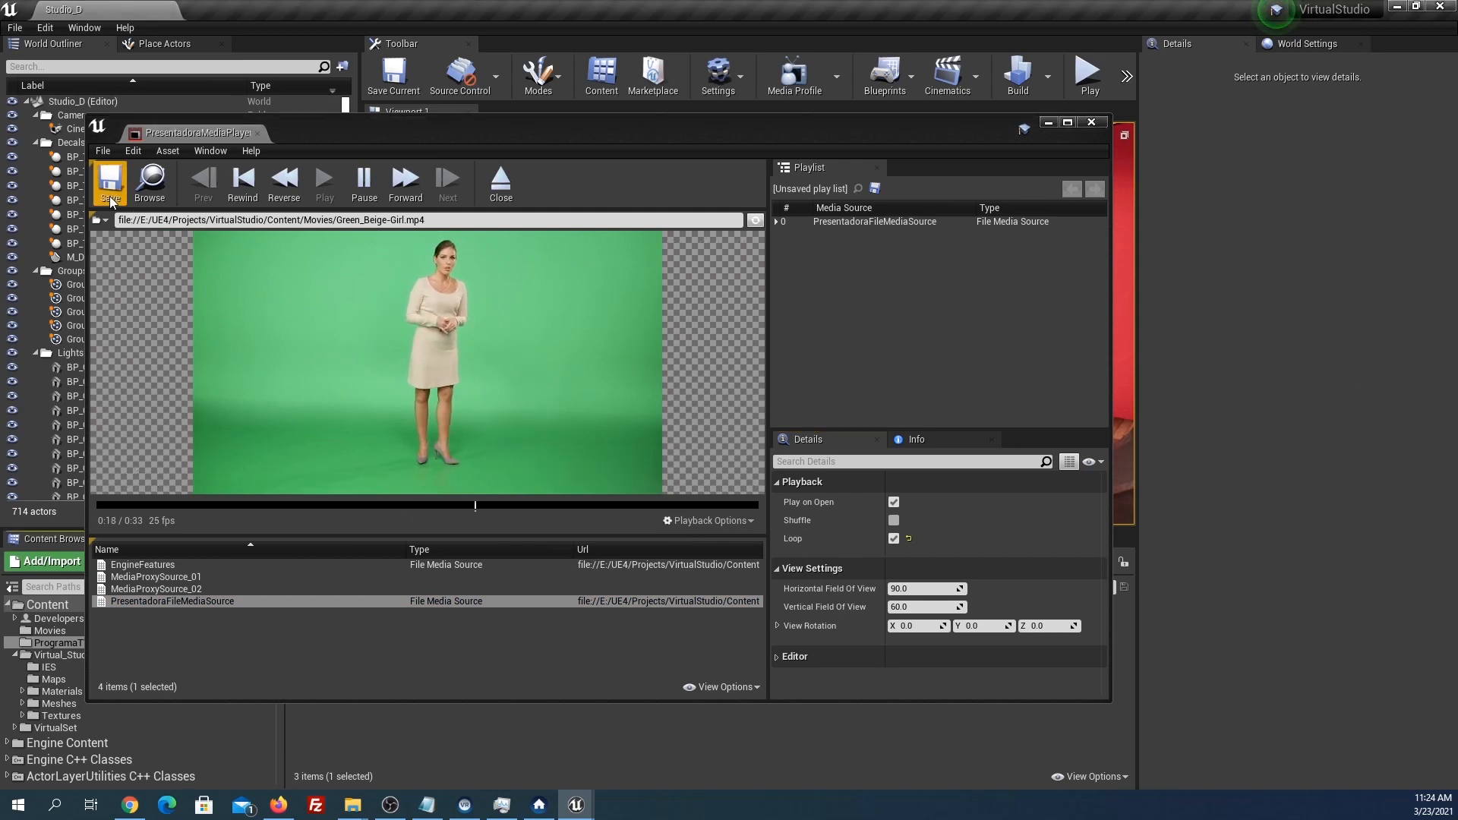
click(259, 134)
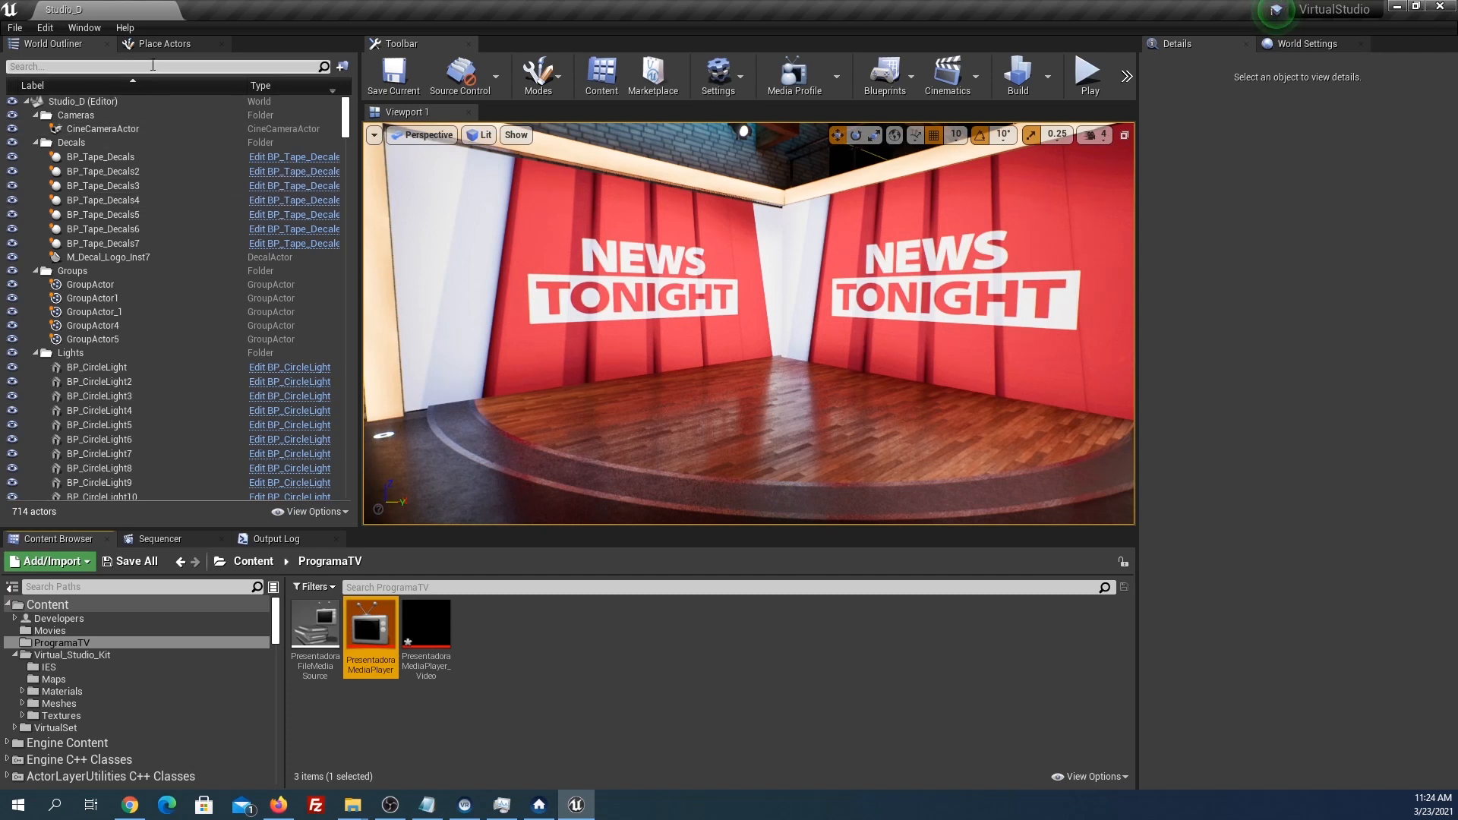
Place a basic Plane on the wooden stage at about X 950, Y -830, Z 90 and activate the rotation gizmo.
click(163, 43)
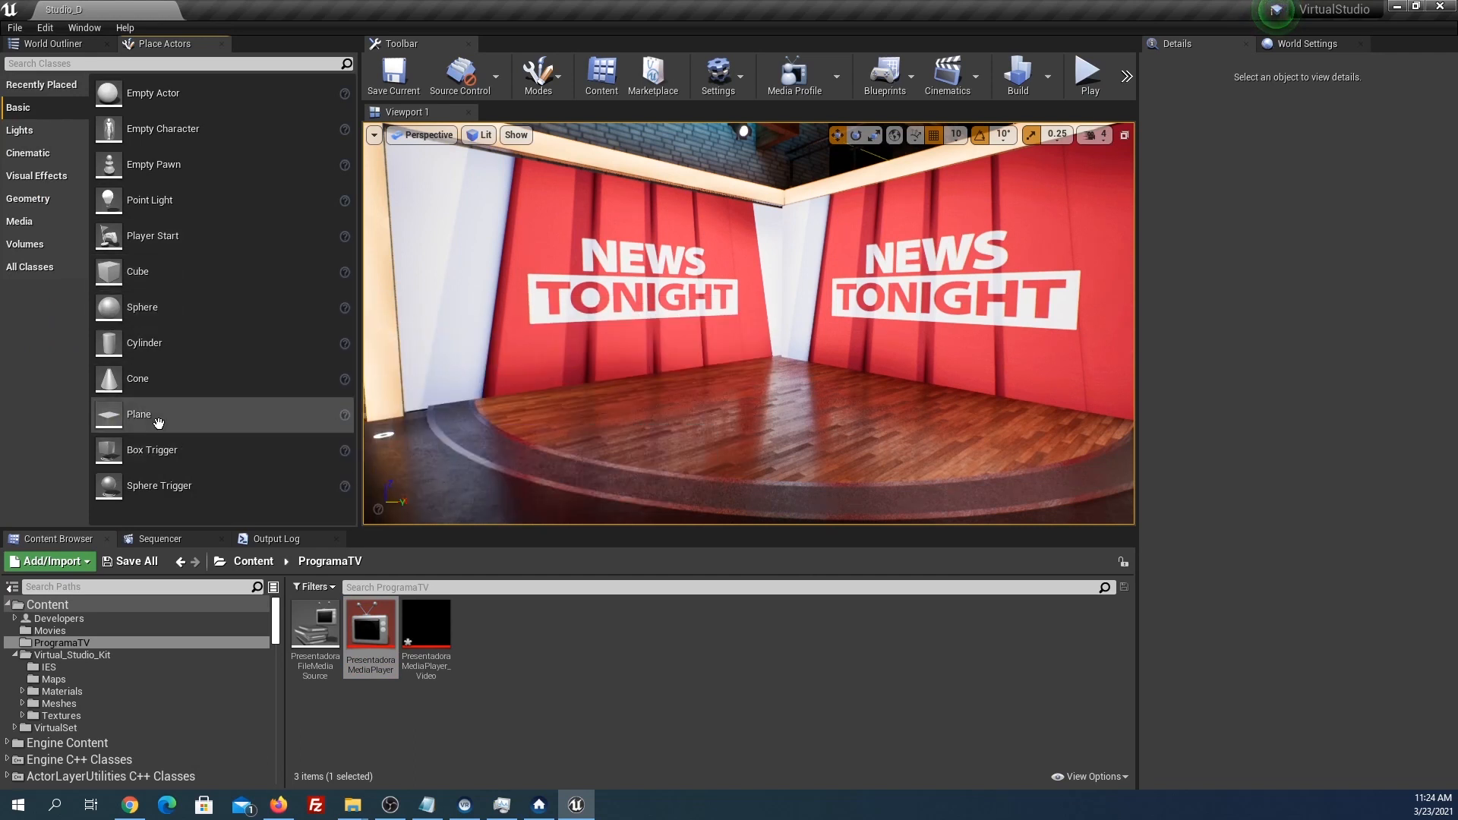
drag(176, 430, 740, 391)
drag(772, 410, 857, 265)
key(e)
drag(754, 356, 790, 346)
drag(825, 339, 894, 370)
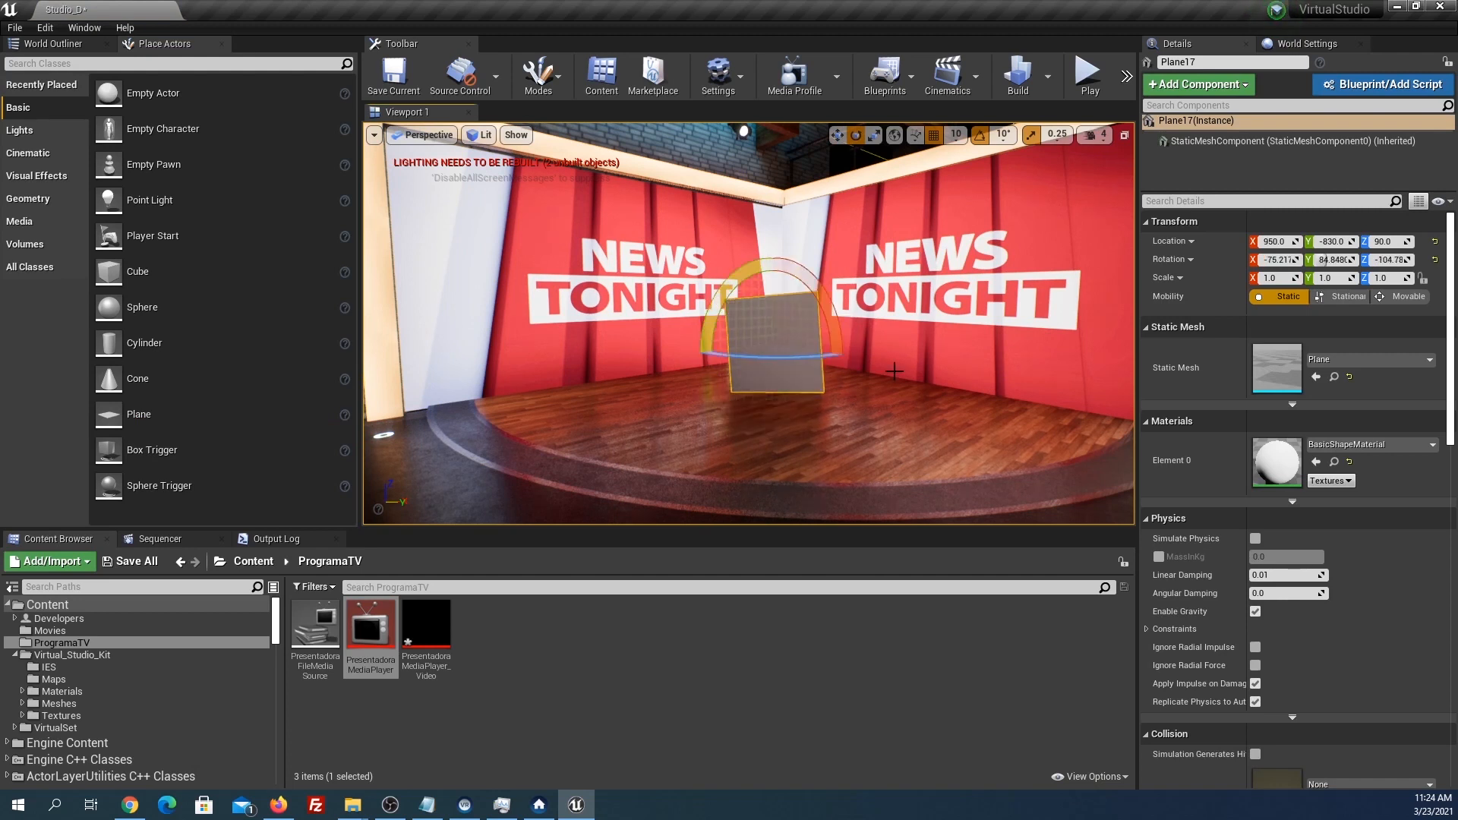
click(1435, 261)
Rotate the plane upright to 40, 90 and 360 degrees and apply the PresentadoraMediaPlayer_Video texture to it.
drag(689, 313, 772, 284)
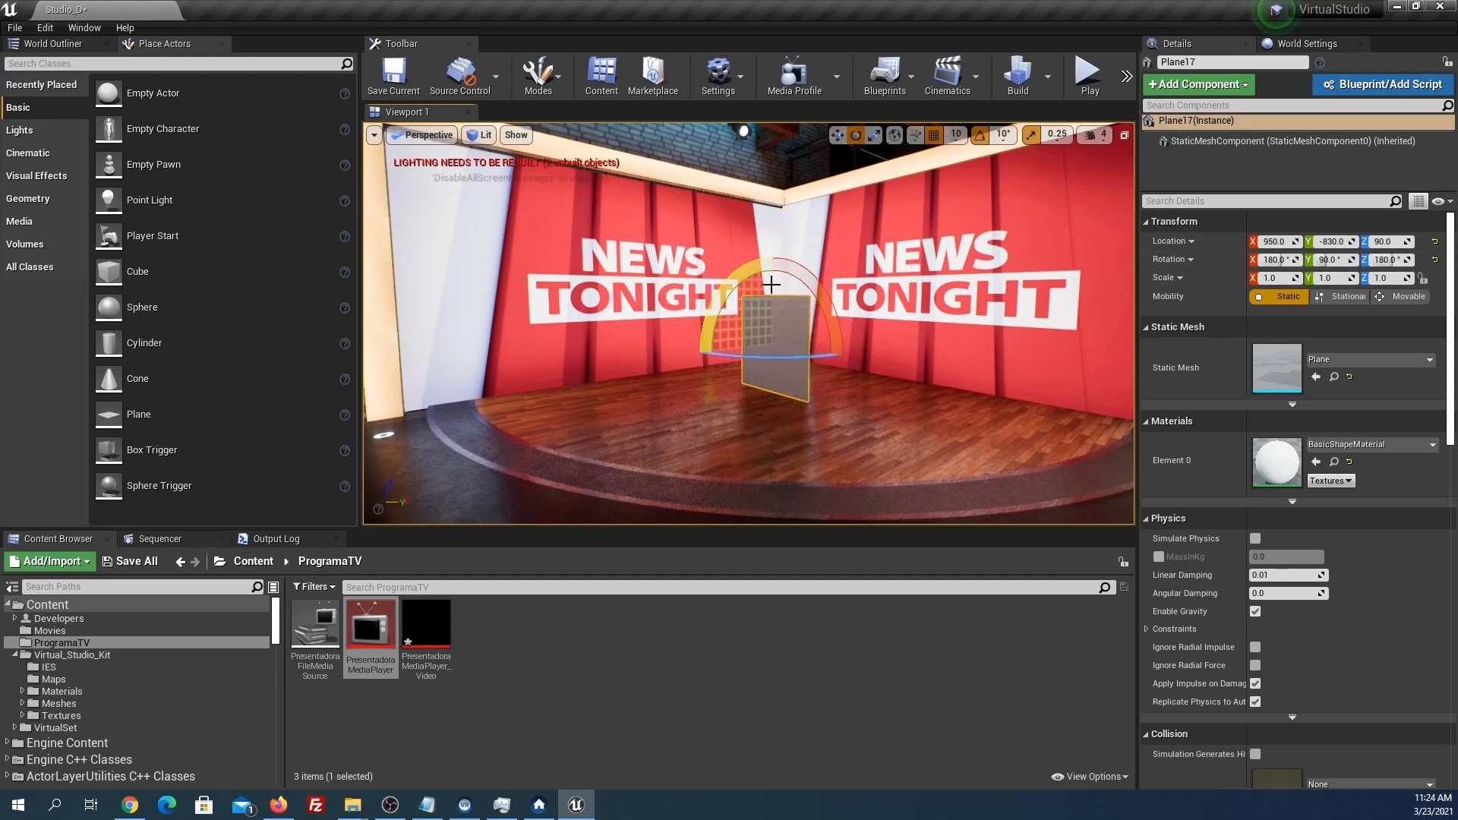
mouse_move(775, 370)
mouse_down()
mouse_move(782, 335)
mouse_move(770, 338)
mouse_move(783, 357)
mouse_up()
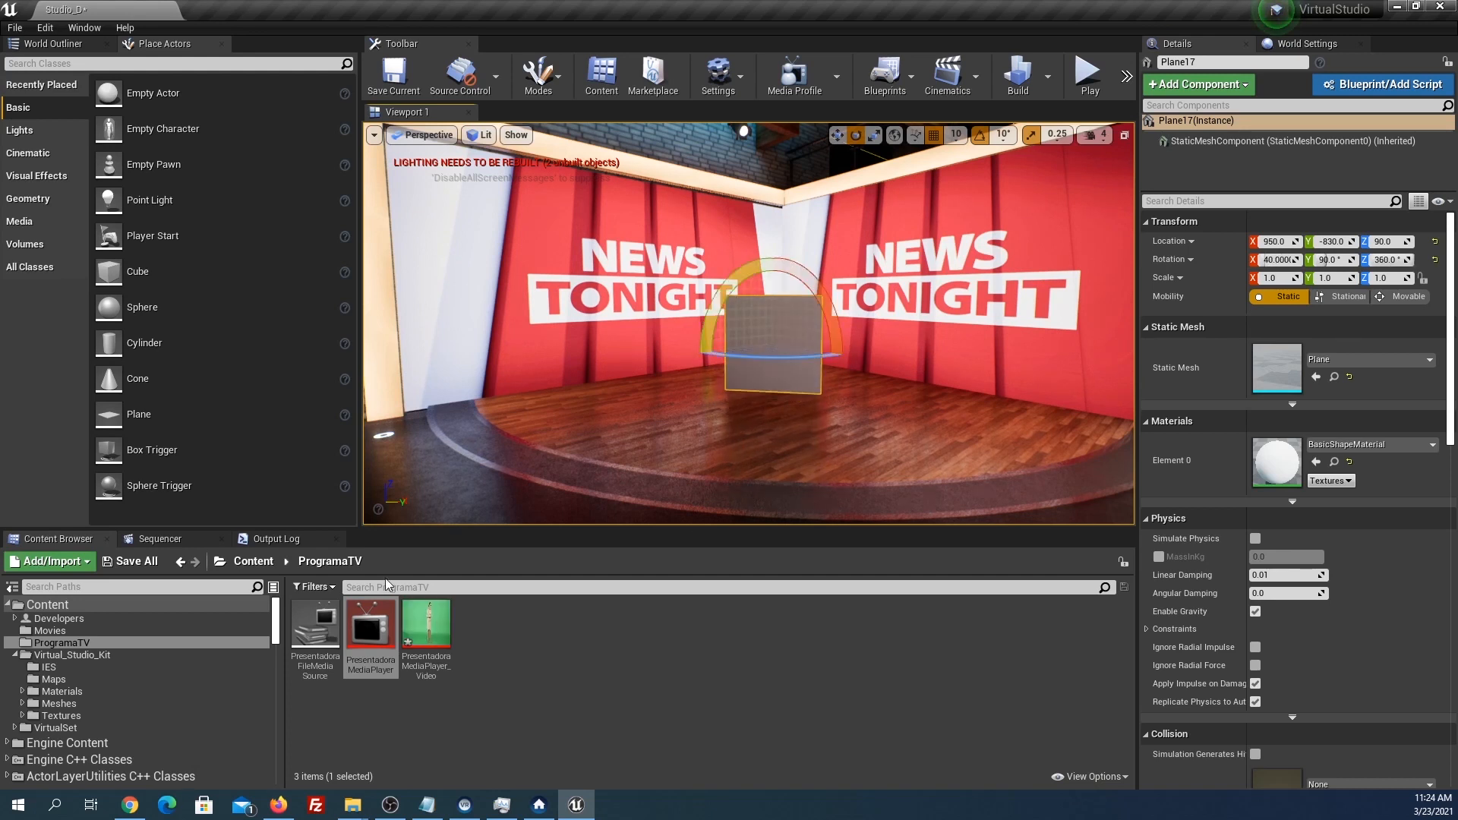
drag(426, 638, 771, 331)
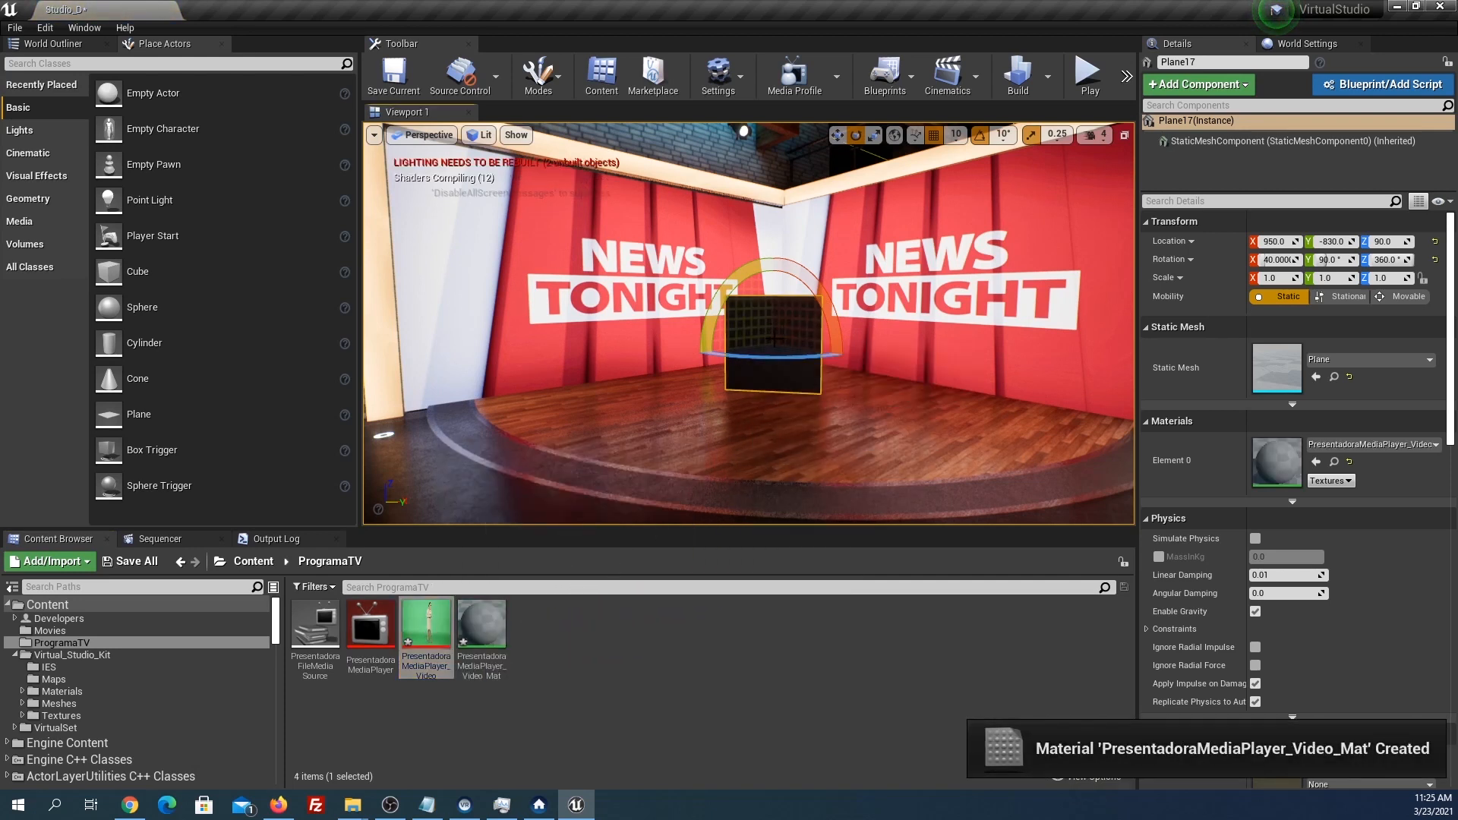
Play PresentadoraFileMediaSource in the PresentadoraMediaPlayer editor, docked beside the level, and examine the video on the stage plane.
double_click(372, 635)
drag(189, 133, 254, 17)
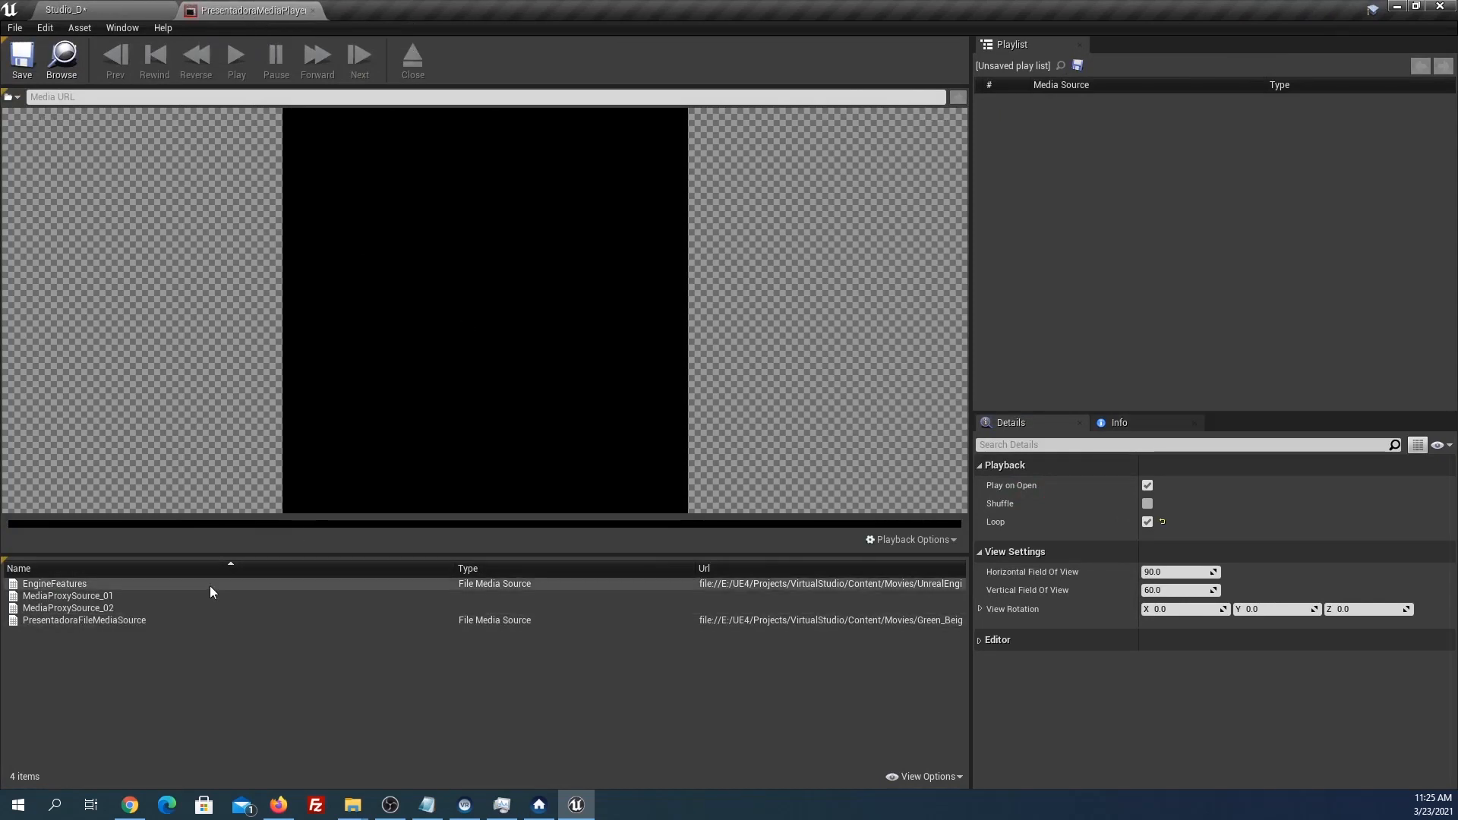
click(97, 619)
double_click(98, 619)
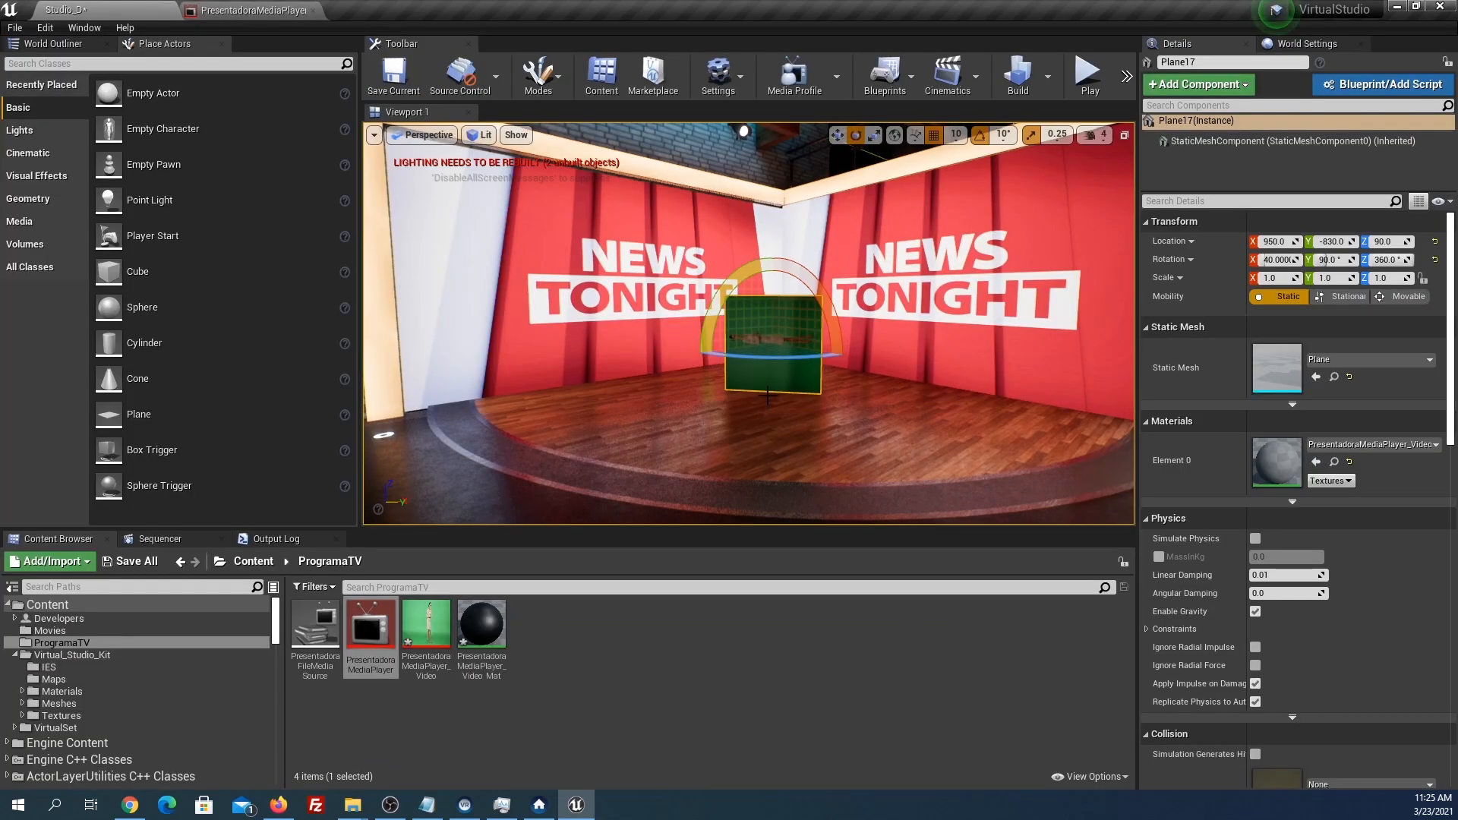
scroll(749, 323, up, 10)
scroll(749, 323, down, 7)
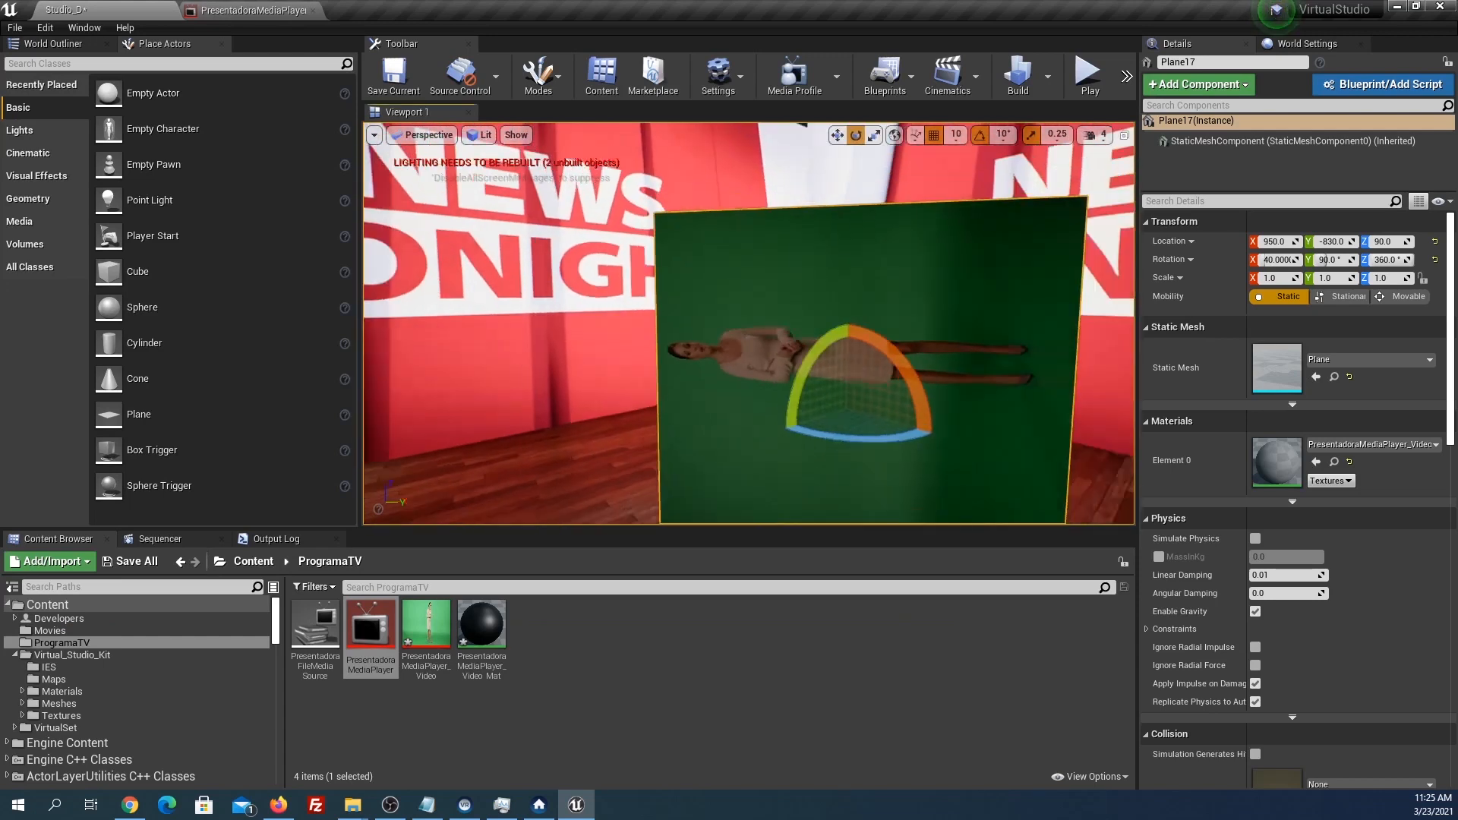
scroll(749, 323, down, 2)
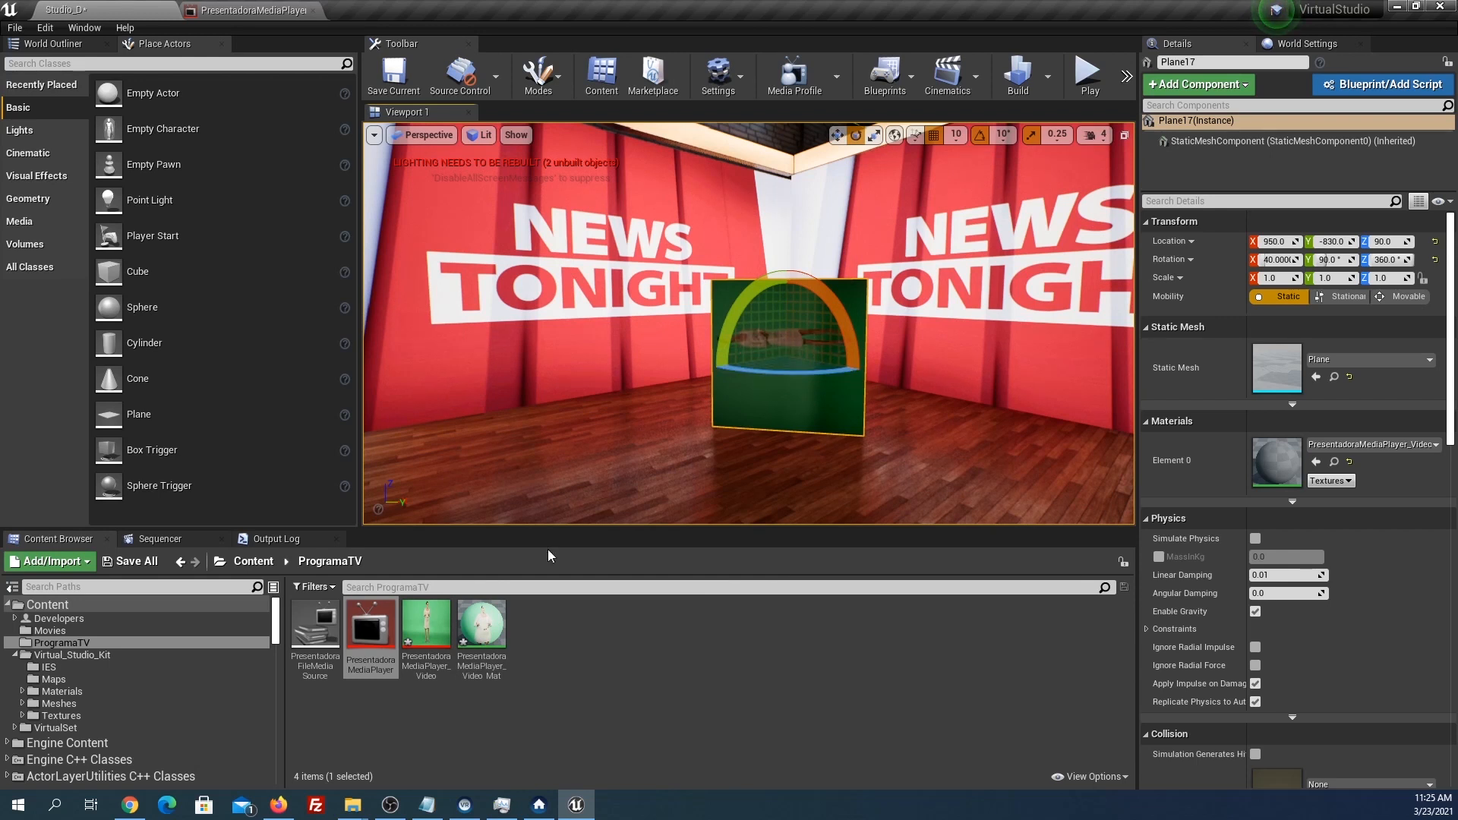
Examine the frame width and height of Green_Beige-Girl.mp4 in its file properties, starting from the project's Movies folder.
click(58, 631)
right_click(58, 632)
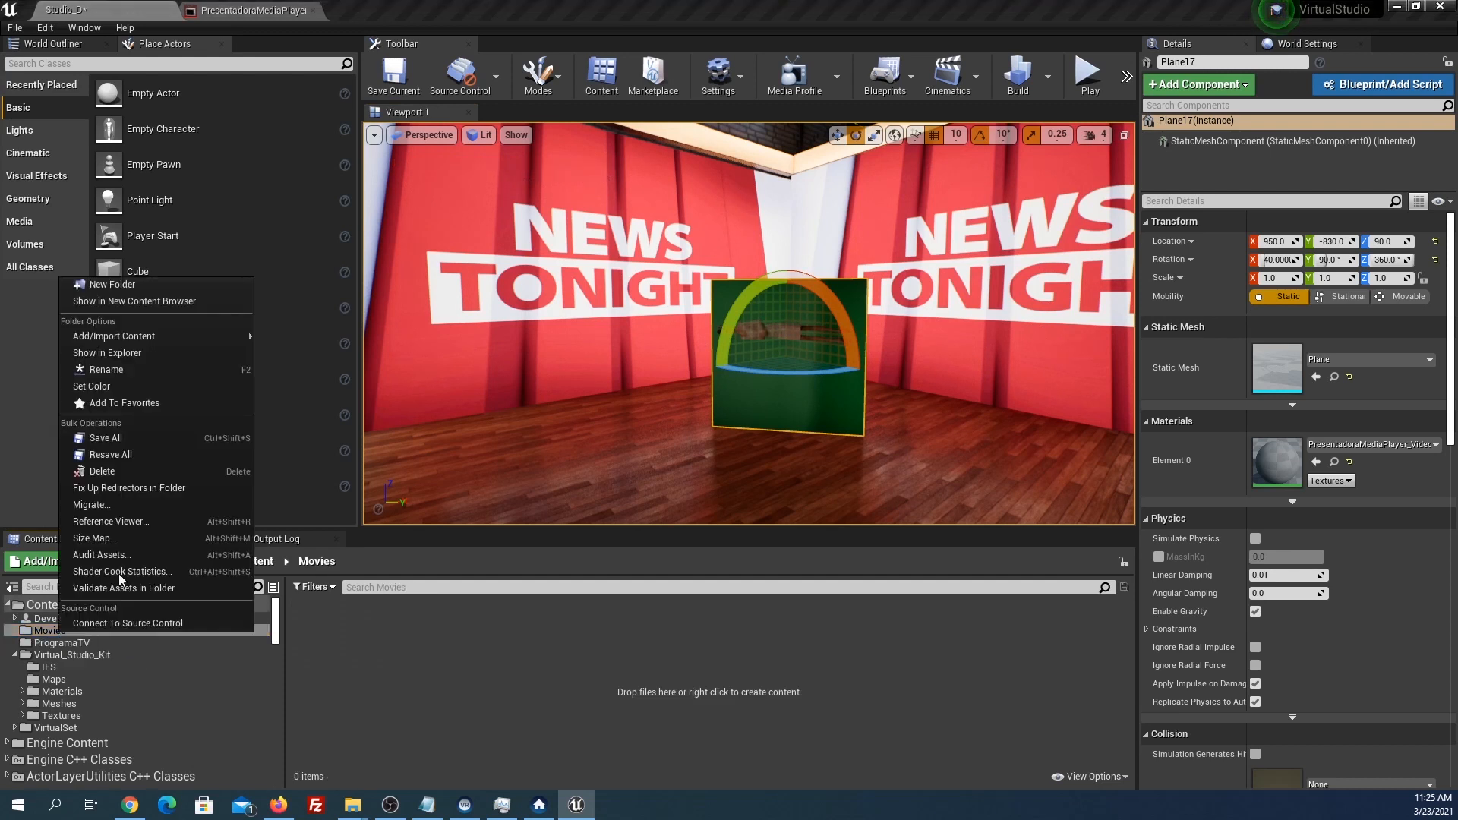
click(139, 351)
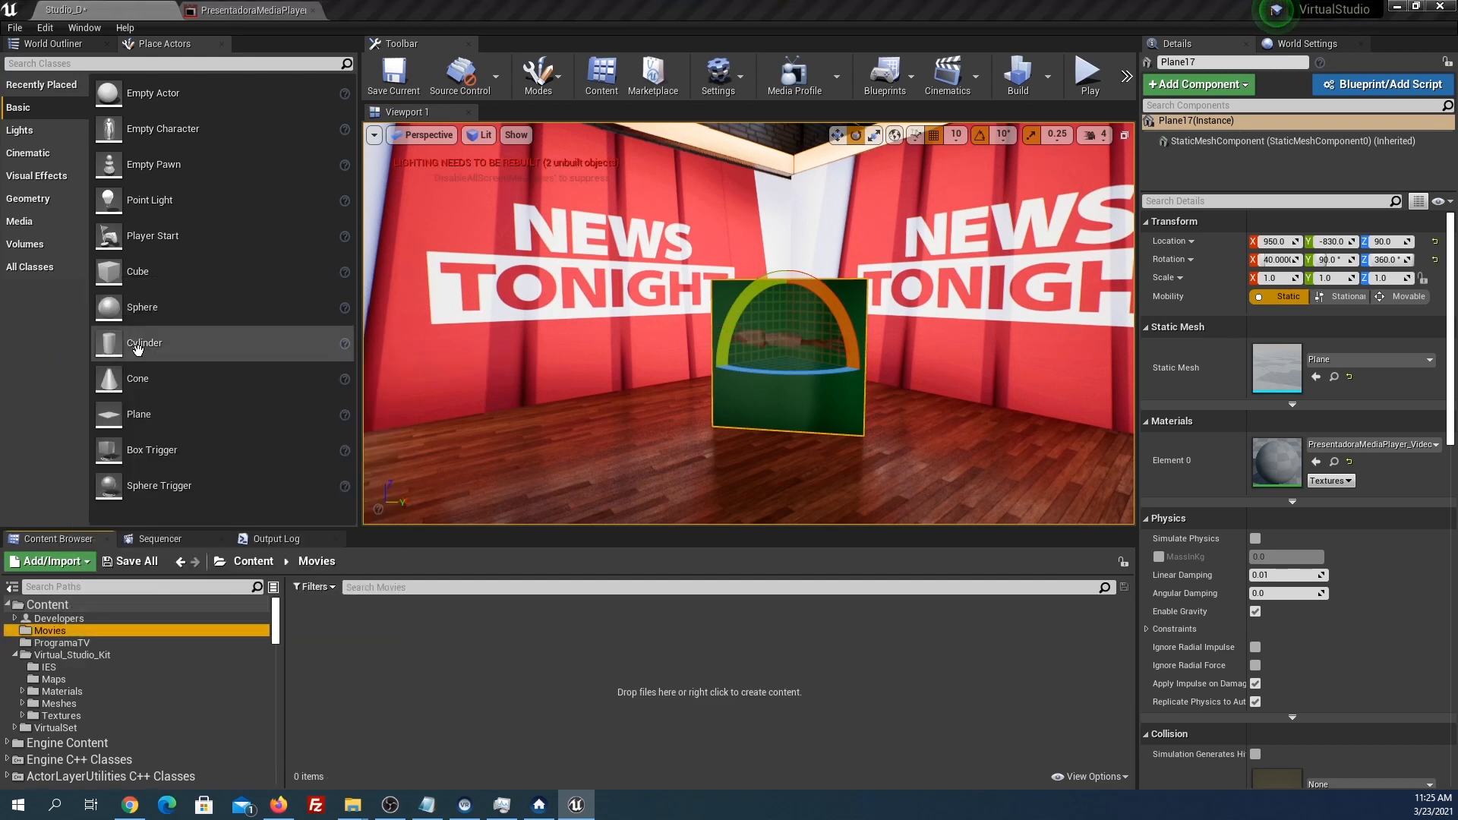
right_click(705, 208)
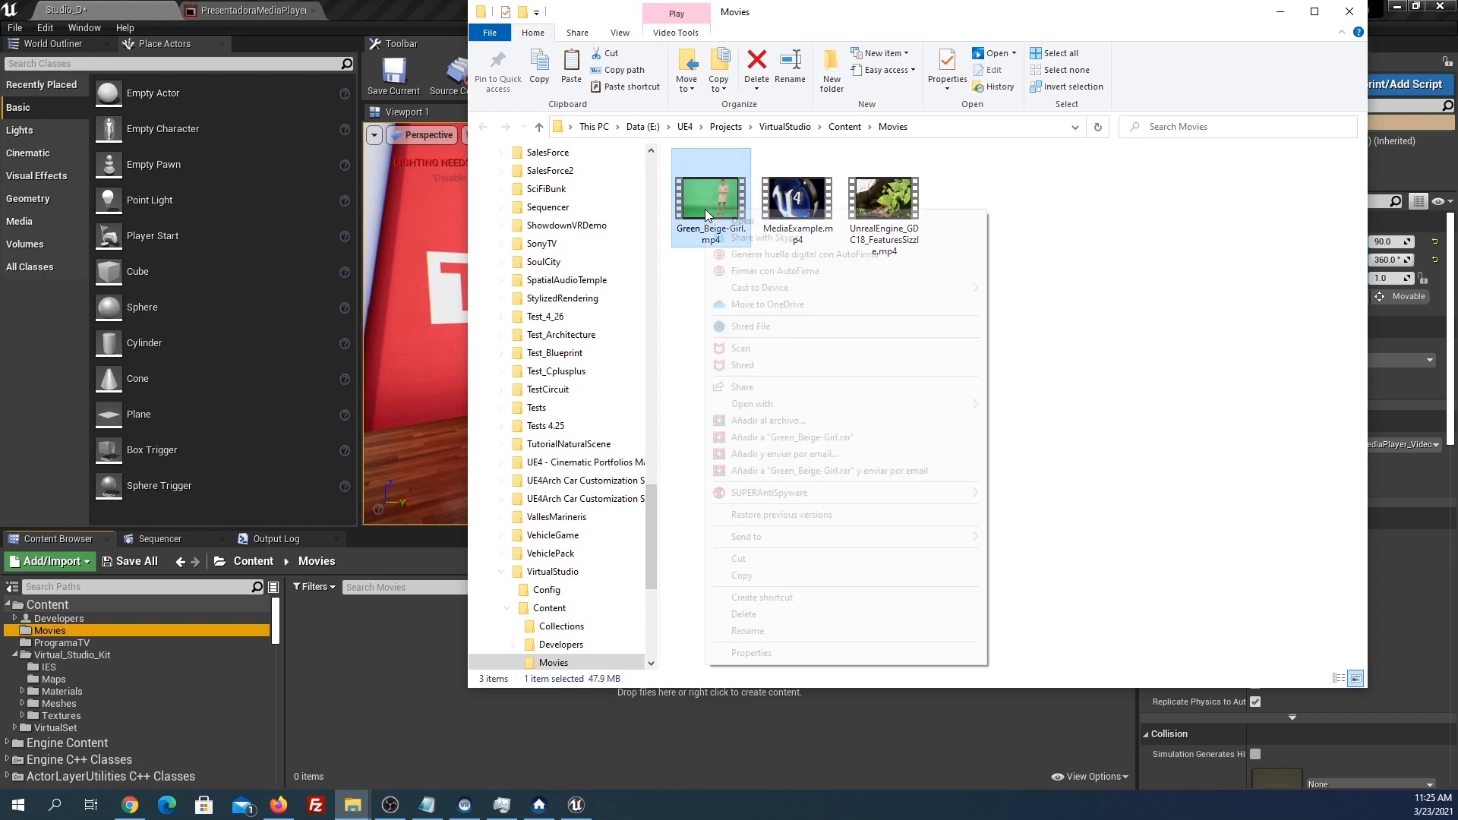
click(749, 655)
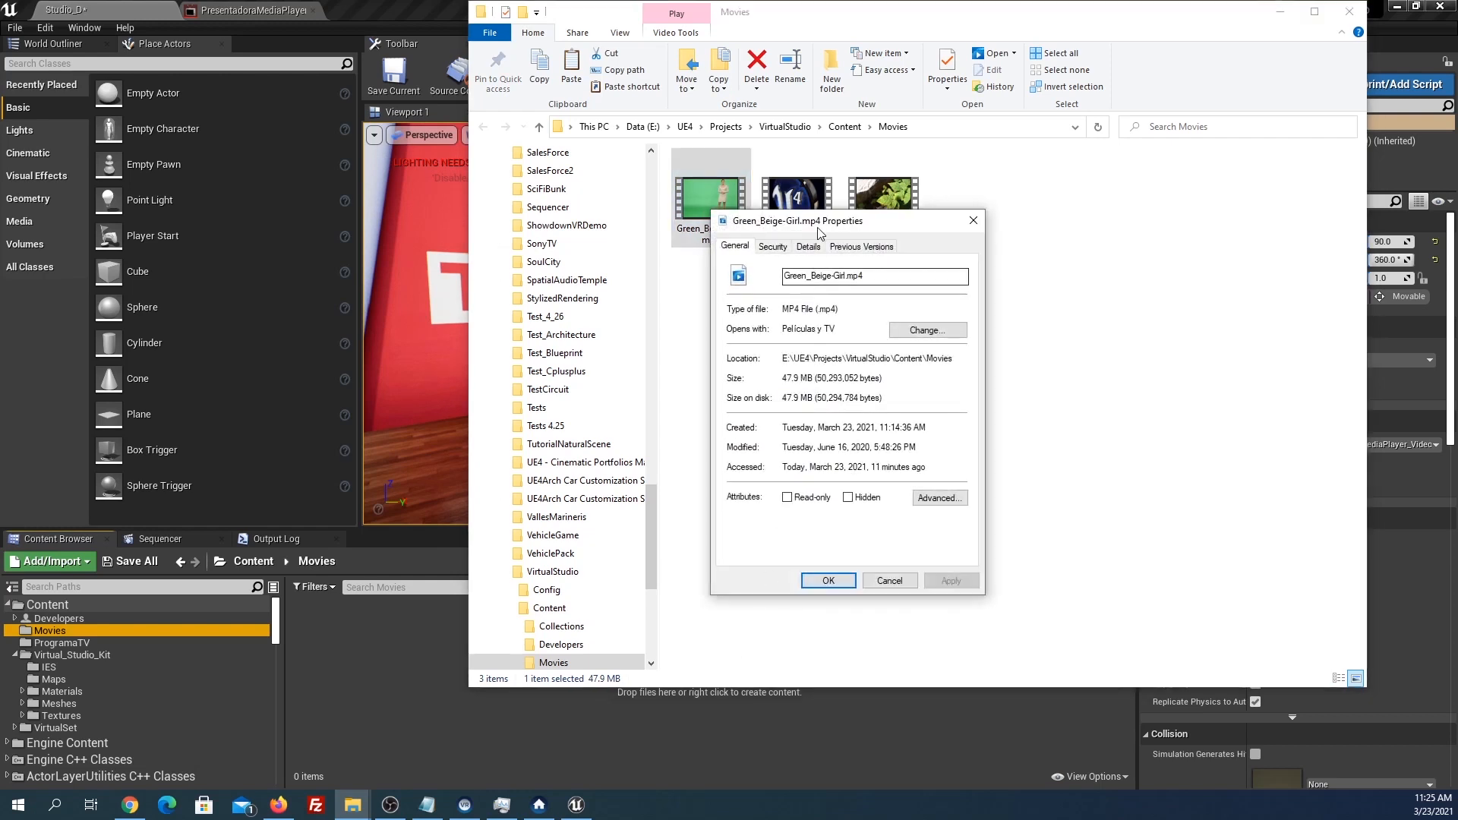
click(809, 247)
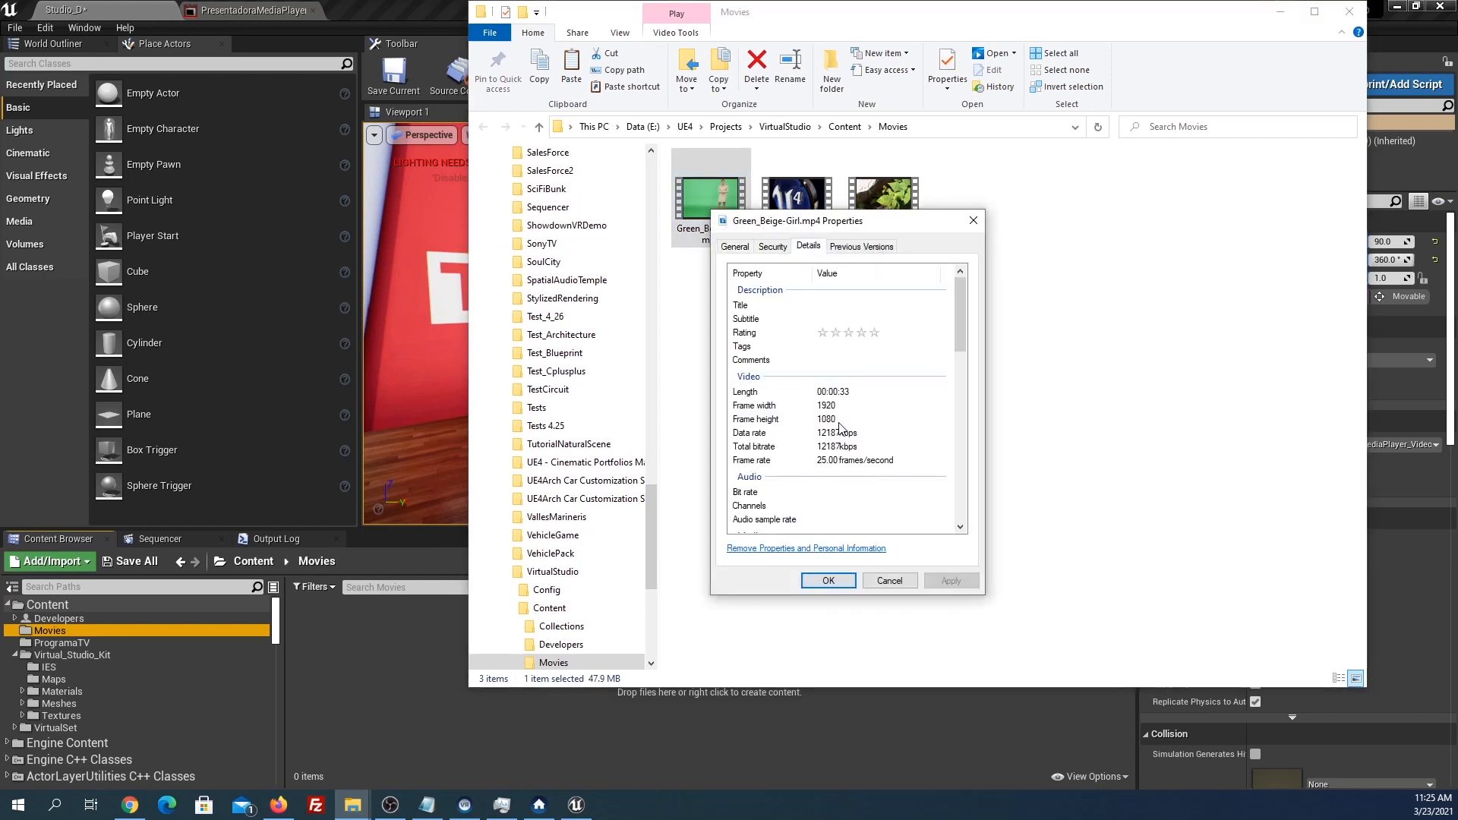
click(973, 224)
click(1349, 12)
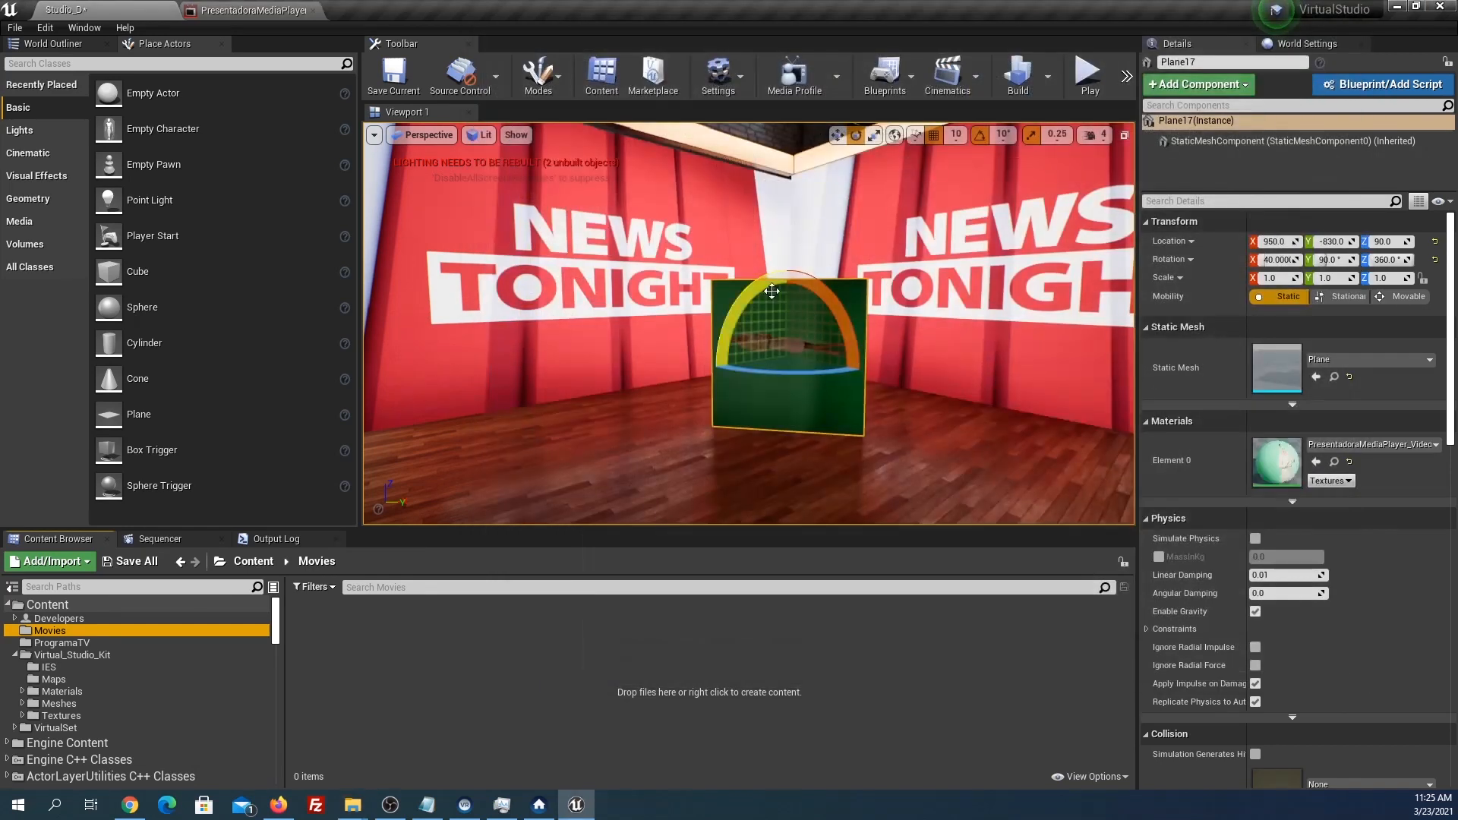
Reset the stage plane's rotation and turn it upright to 90, 0 and 30 degrees so the presenter stands vertically.
drag(787, 275, 671, 272)
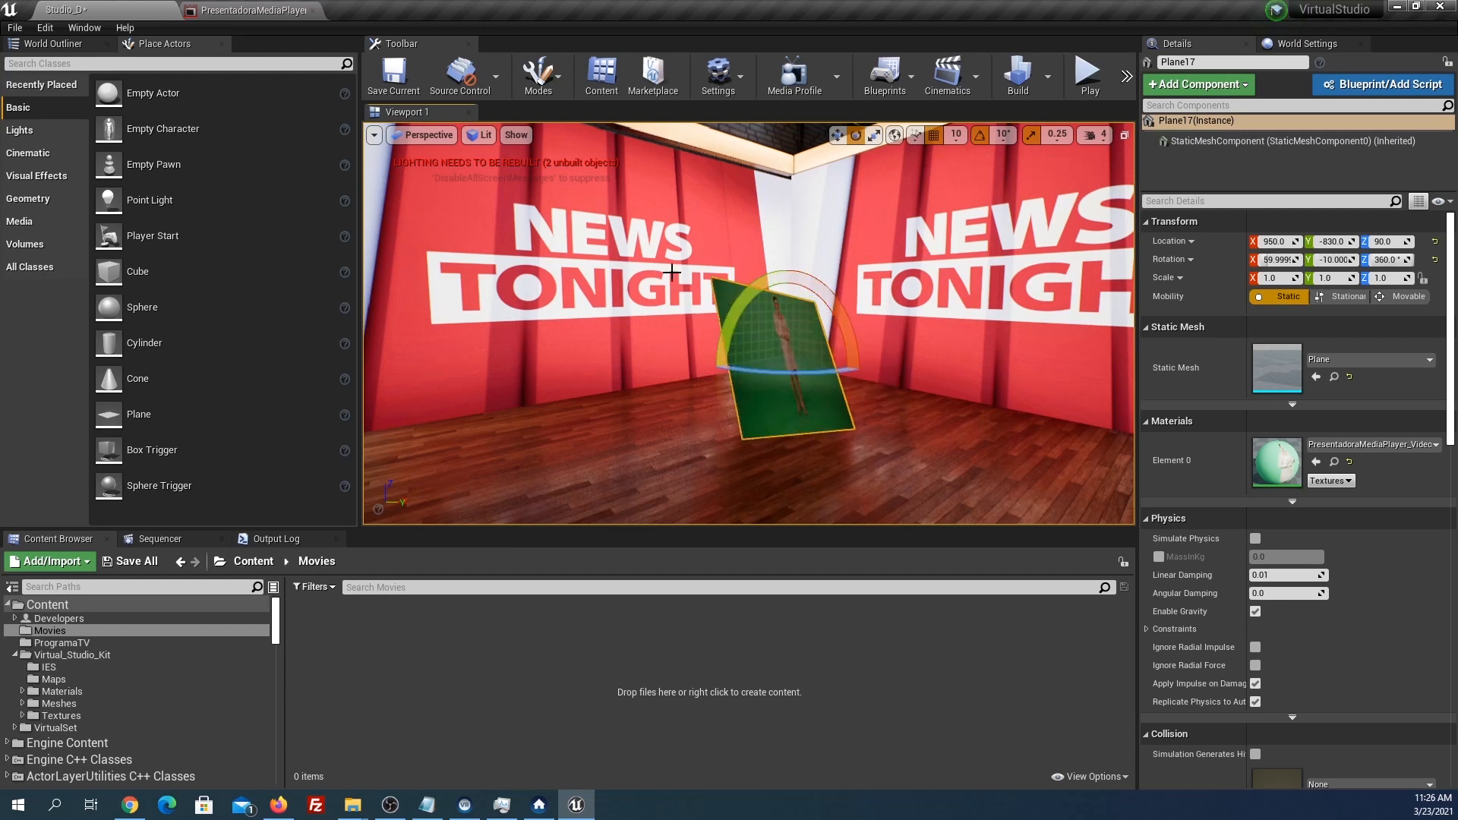
click(1435, 260)
drag(826, 283, 801, 313)
mouse_move(786, 367)
mouse_down()
mouse_move(832, 366)
mouse_move(799, 360)
mouse_up()
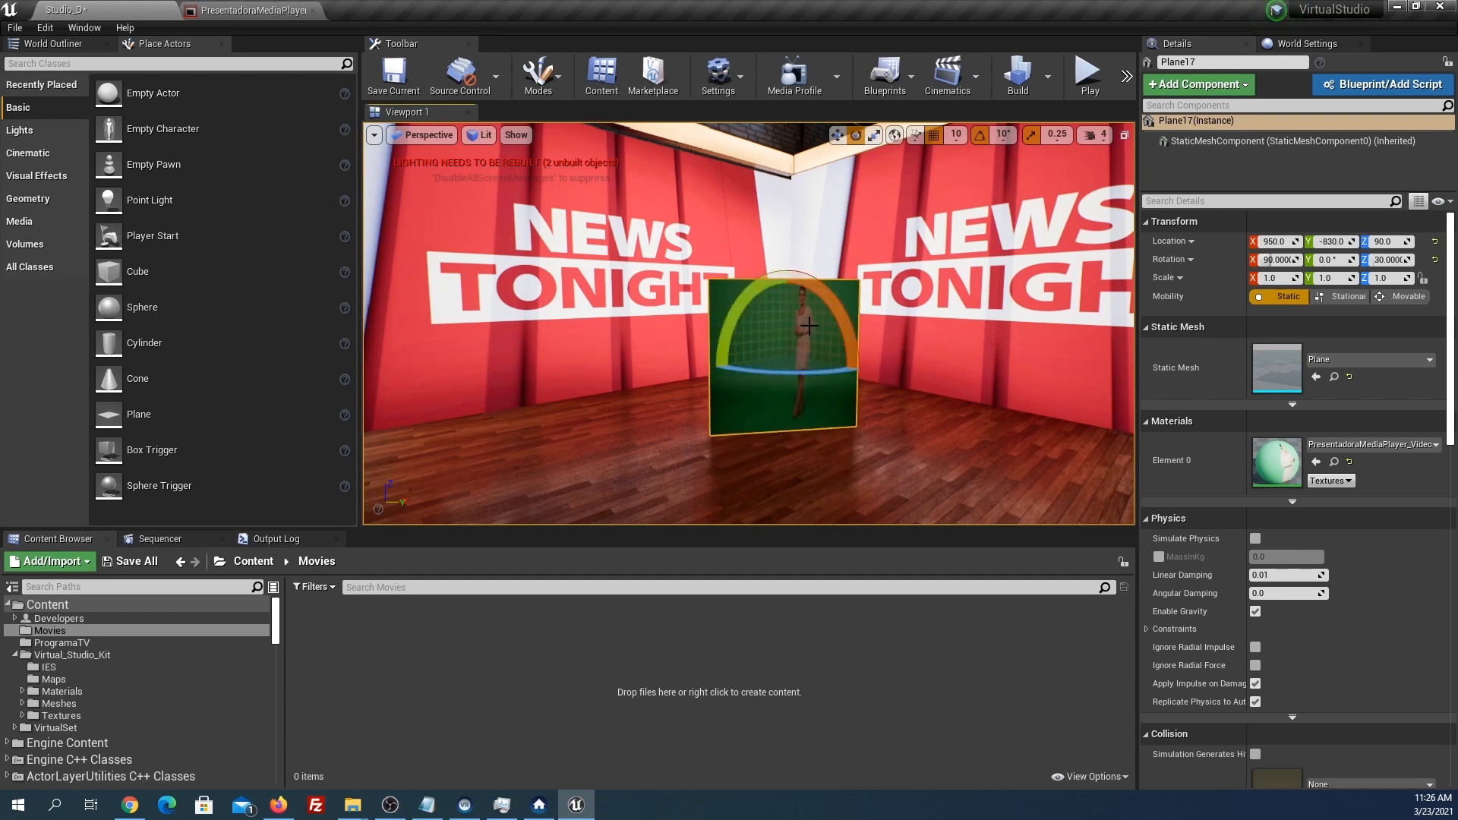
Set the plane's scale to X 1.92 and Y 1.08, then lock its proportions and enlarge it to X 2.54.
click(1422, 280)
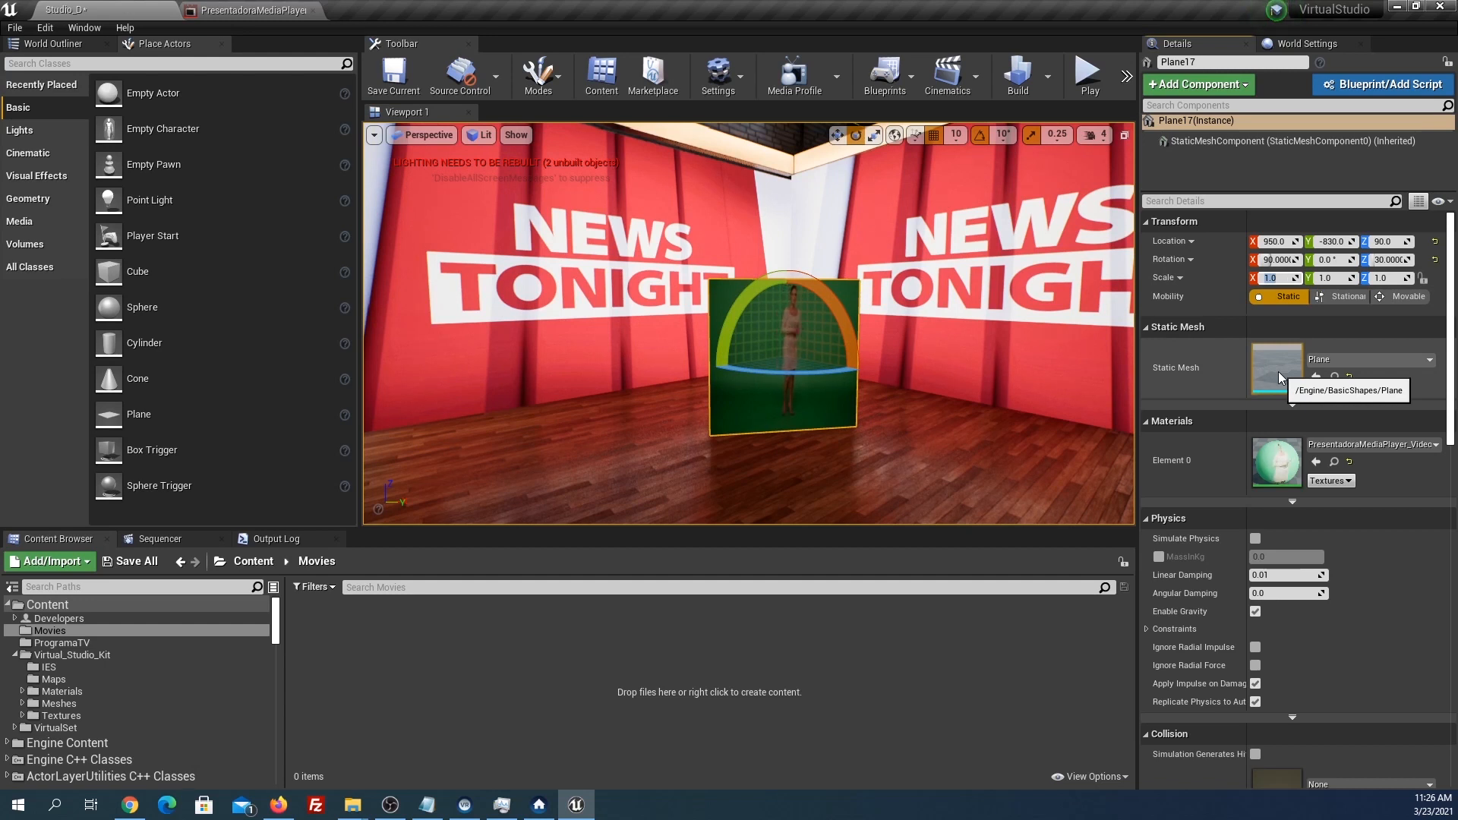
text(1.92)
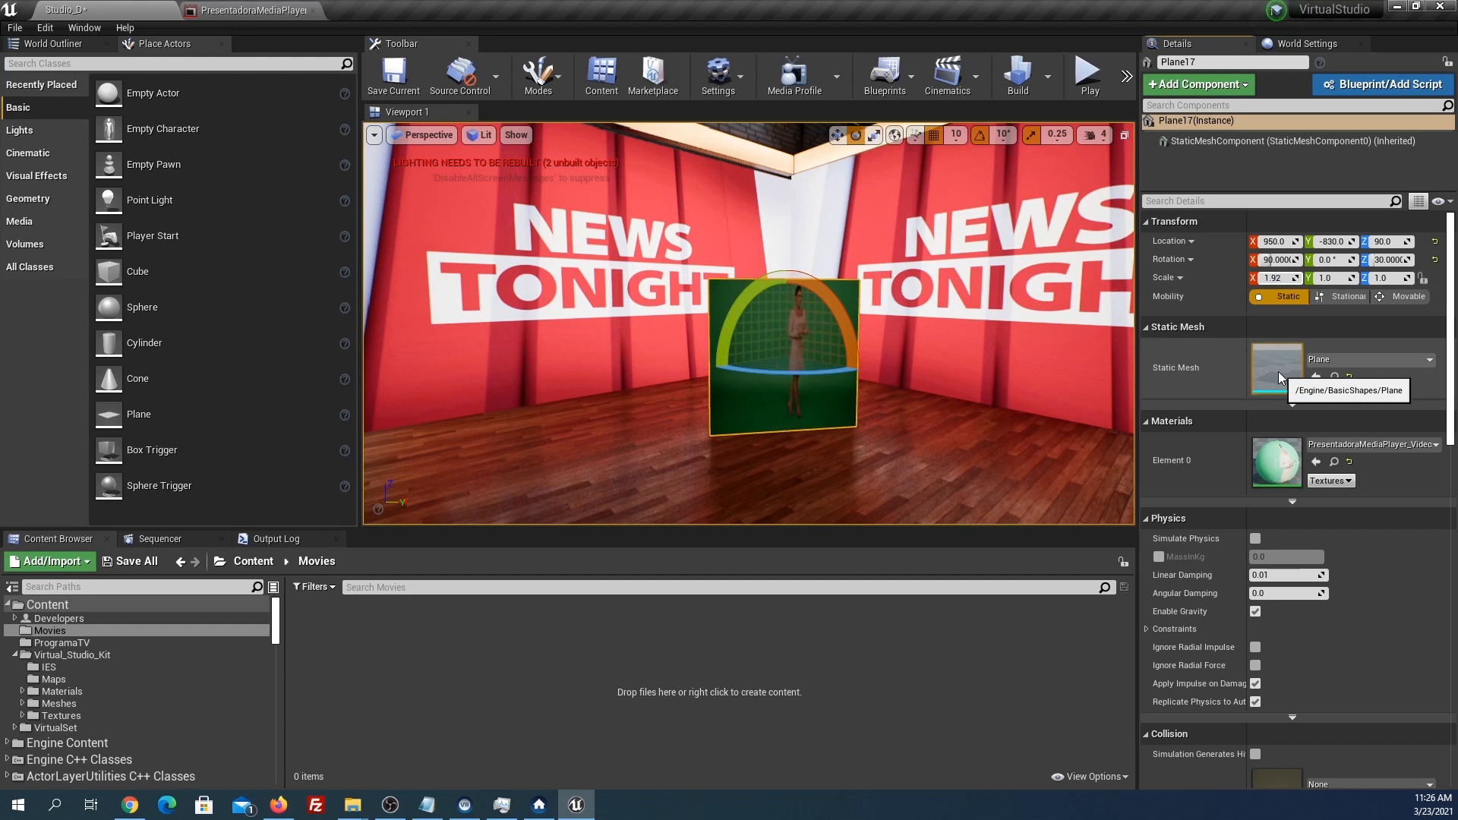
key(Tab)
text(1.08)
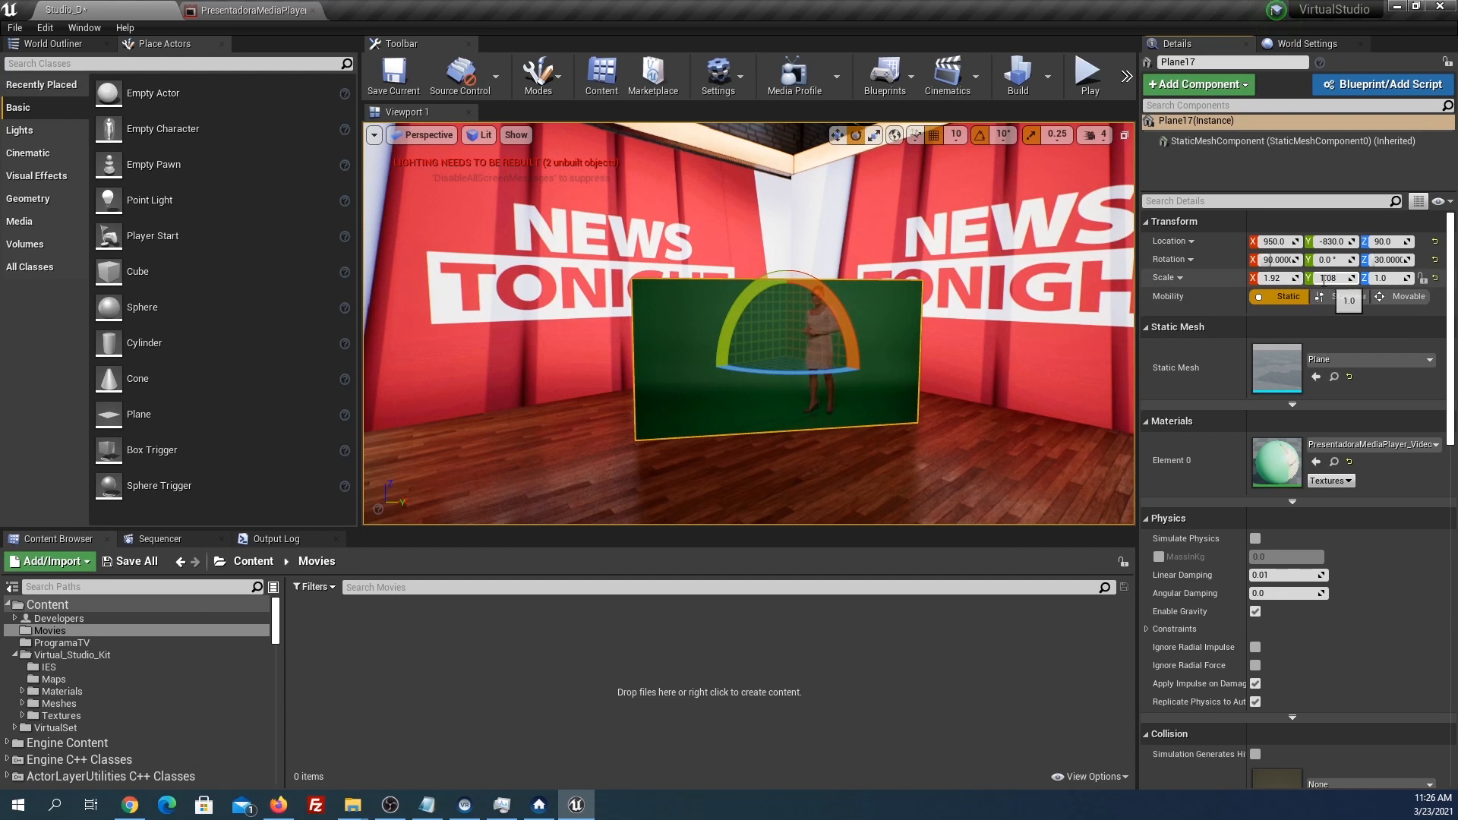
key(Return)
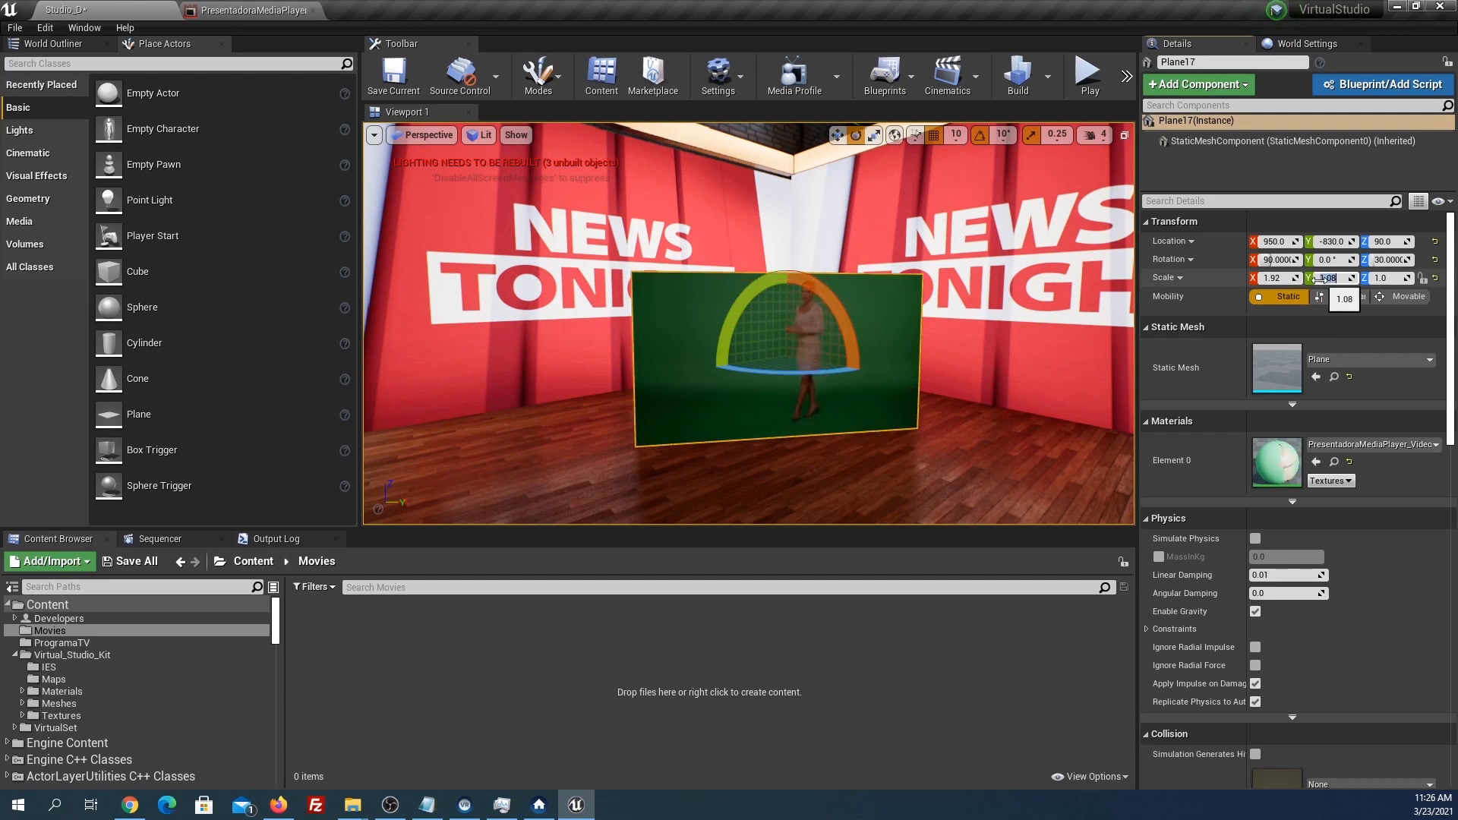
click(1423, 279)
drag(1268, 278, 1300, 278)
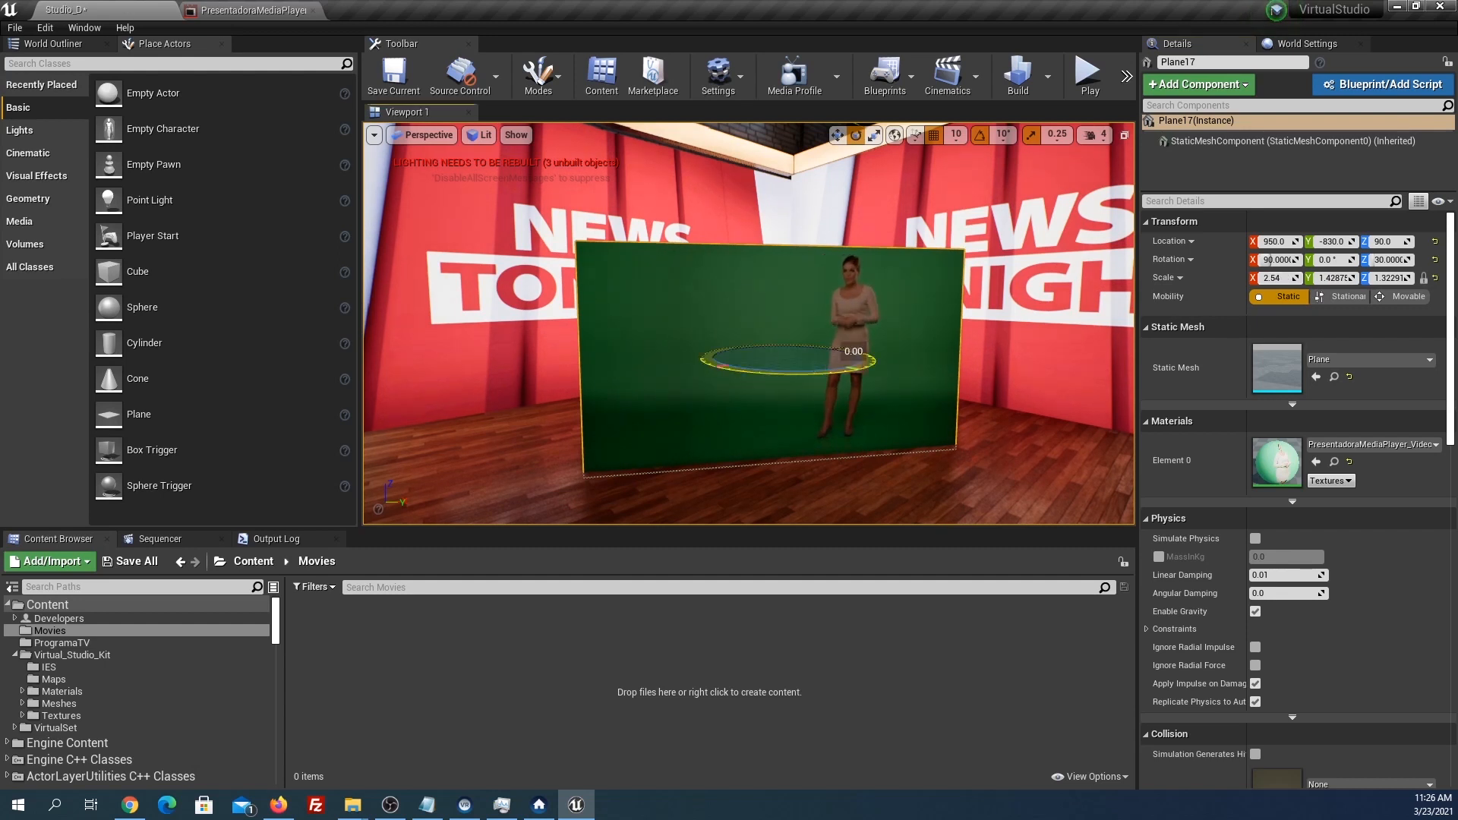
Set the rotation snap to 5° and turn the plane to 35 degrees around Z.
drag(854, 357, 867, 360)
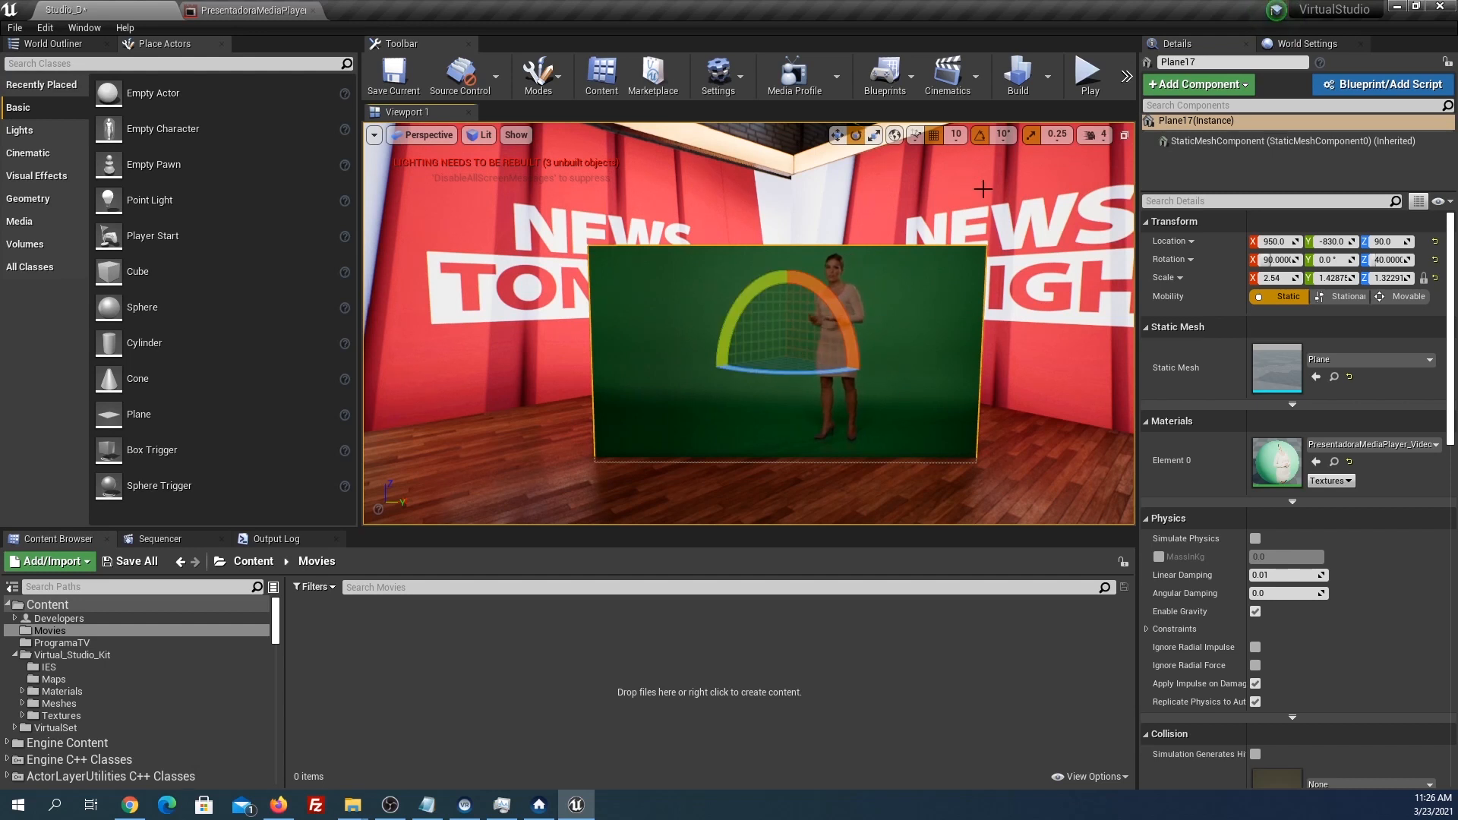
click(1004, 134)
click(1018, 159)
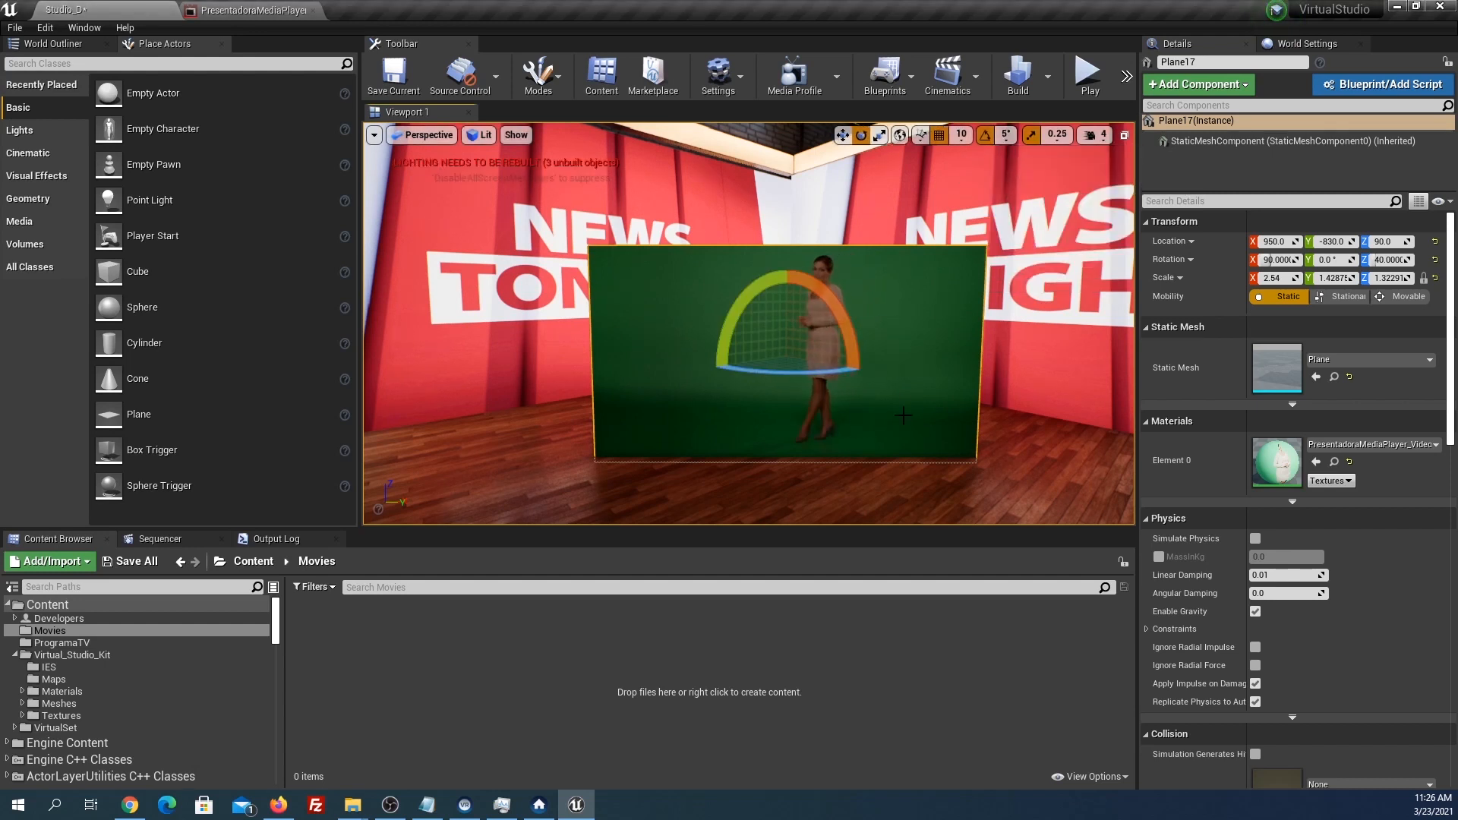
drag(854, 357, 845, 357)
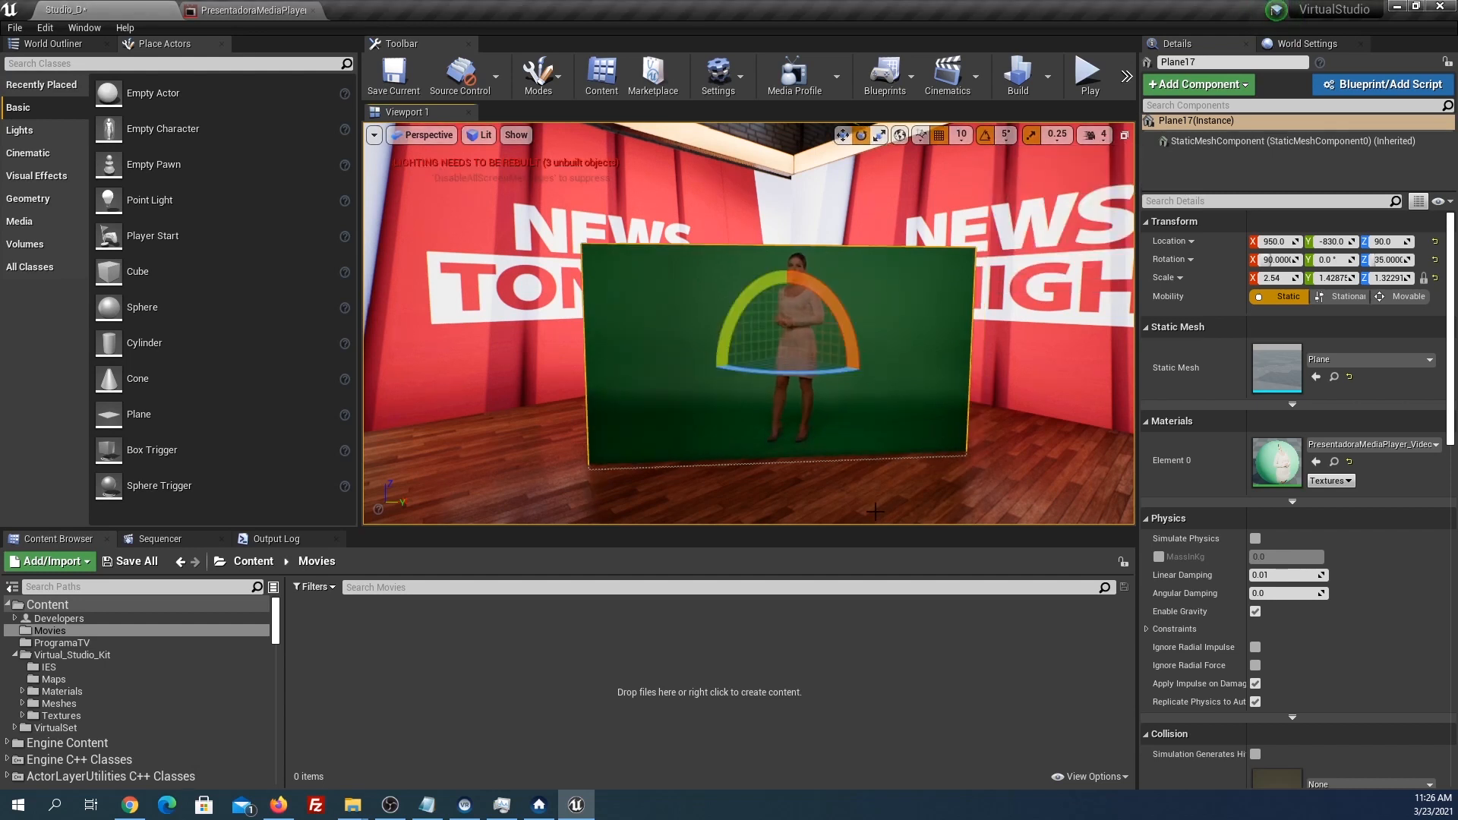
Enlarge the plane proportionally to about 3.14 in X and position it at Z 93 using a grid snap of 1.
drag(1284, 278, 1329, 278)
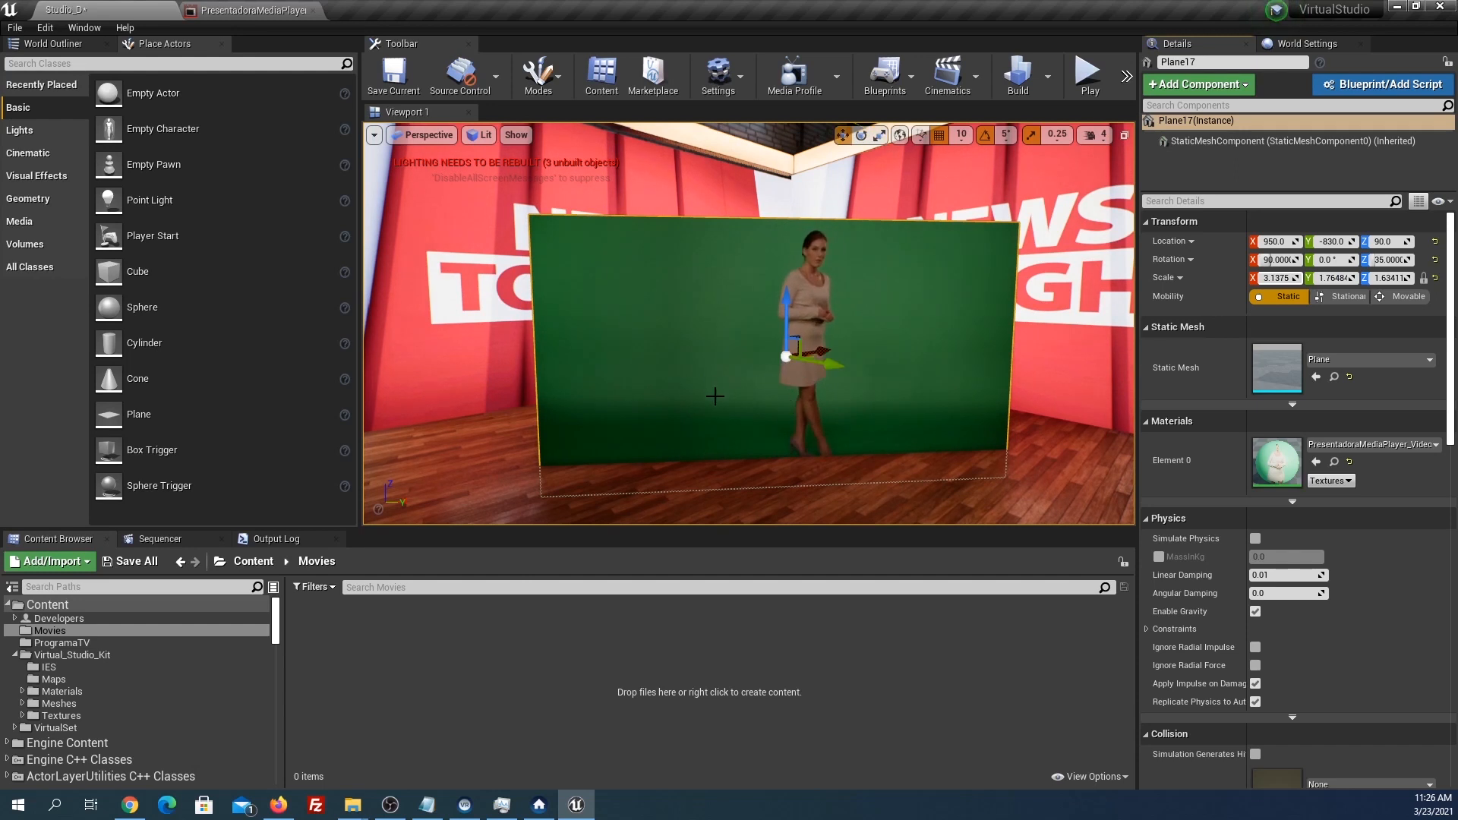
drag(785, 302, 785, 291)
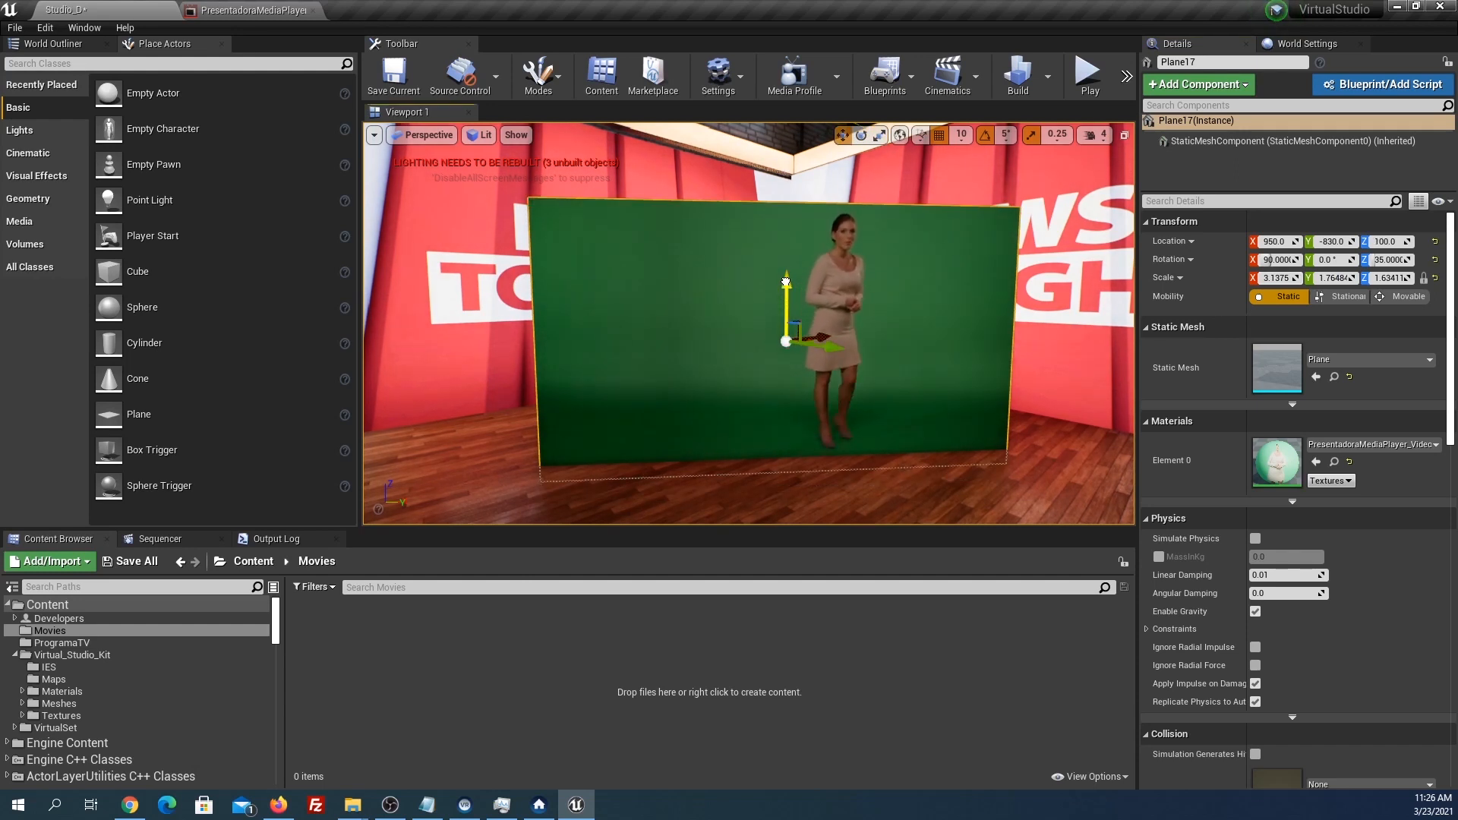
click(963, 137)
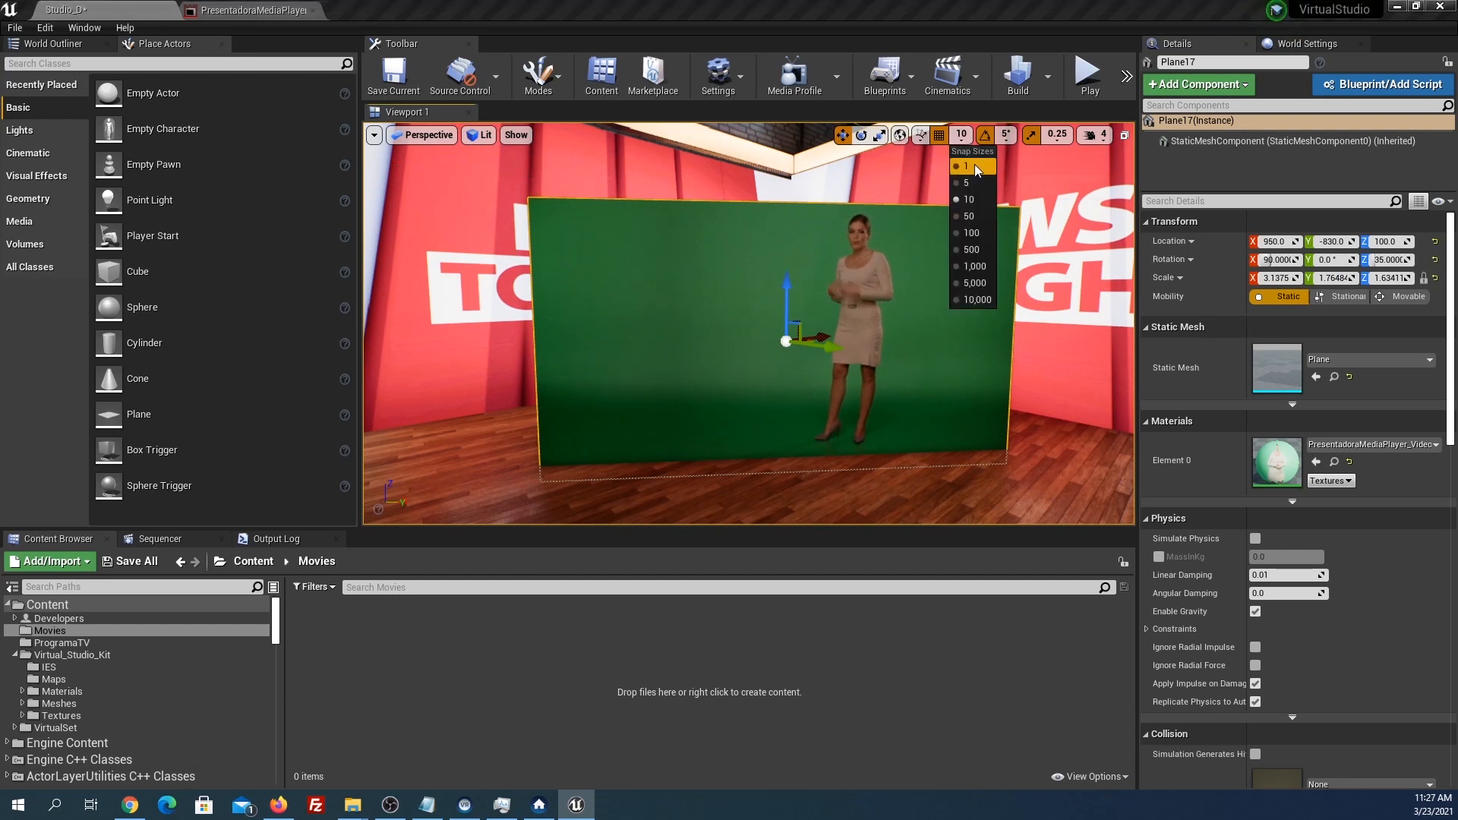
click(966, 165)
drag(788, 282, 798, 294)
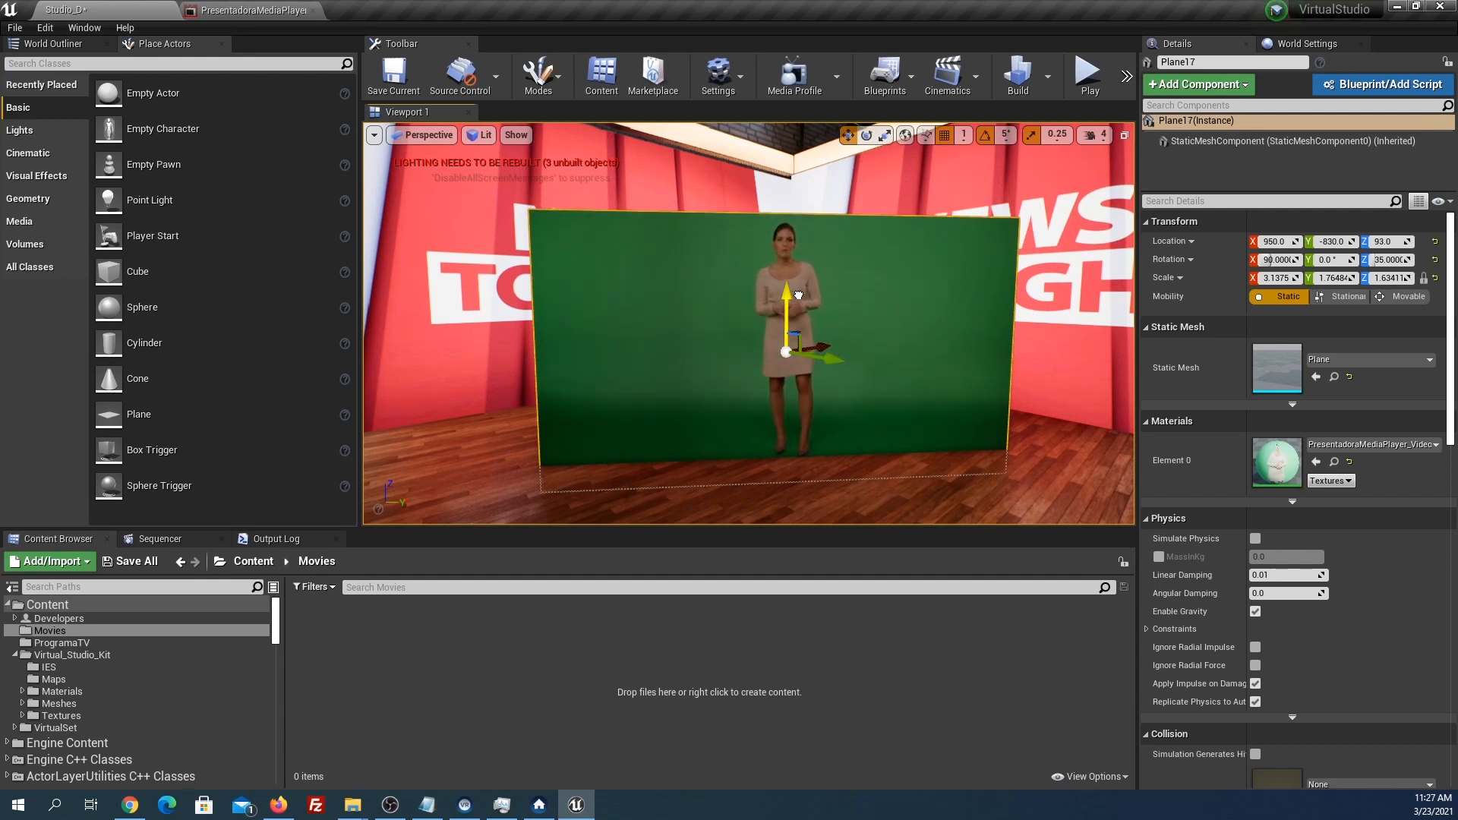
scroll(748, 322, down, 5)
scroll(749, 323, up, 5)
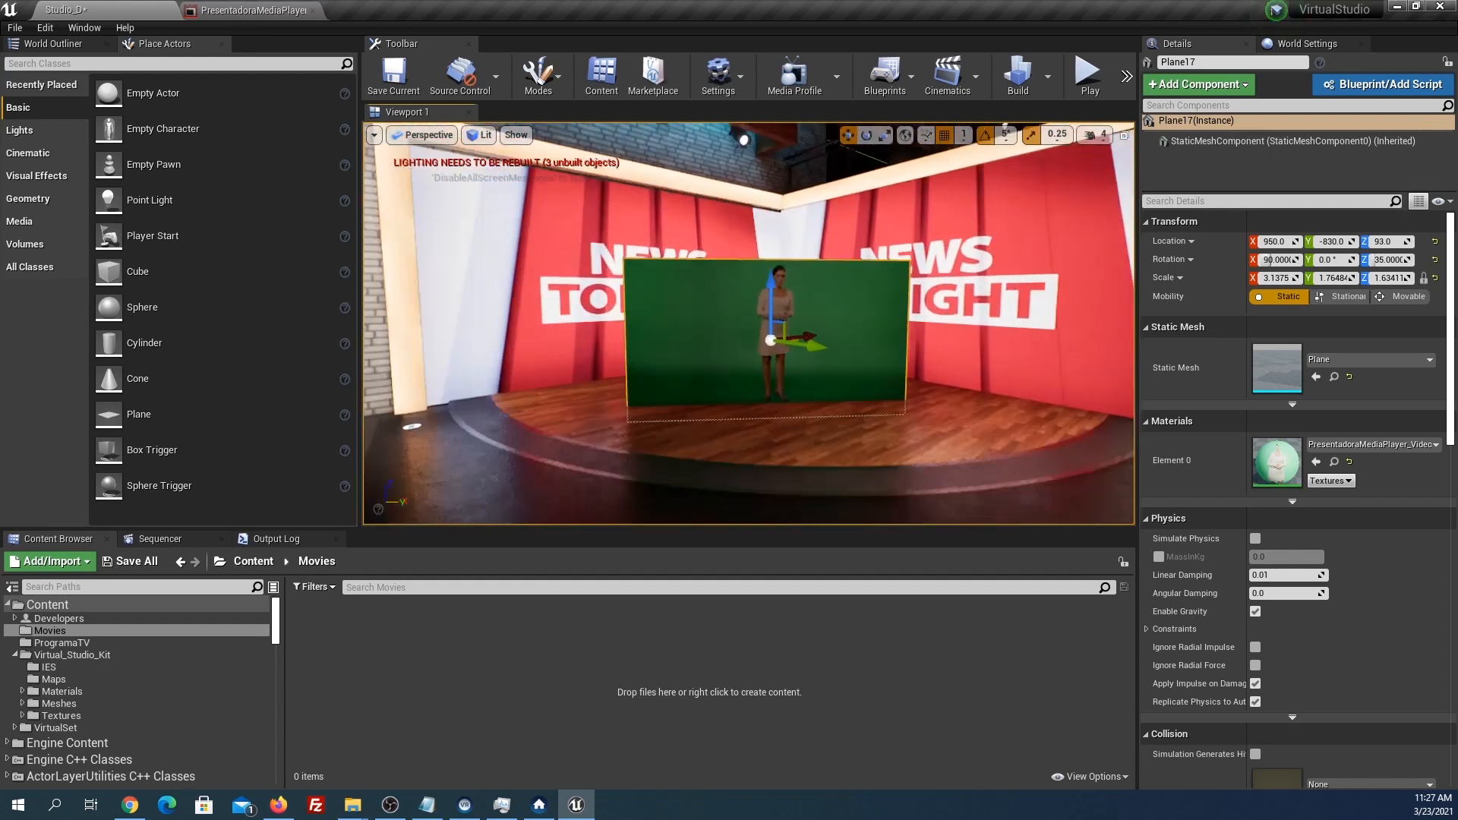
scroll(749, 323, down, 2)
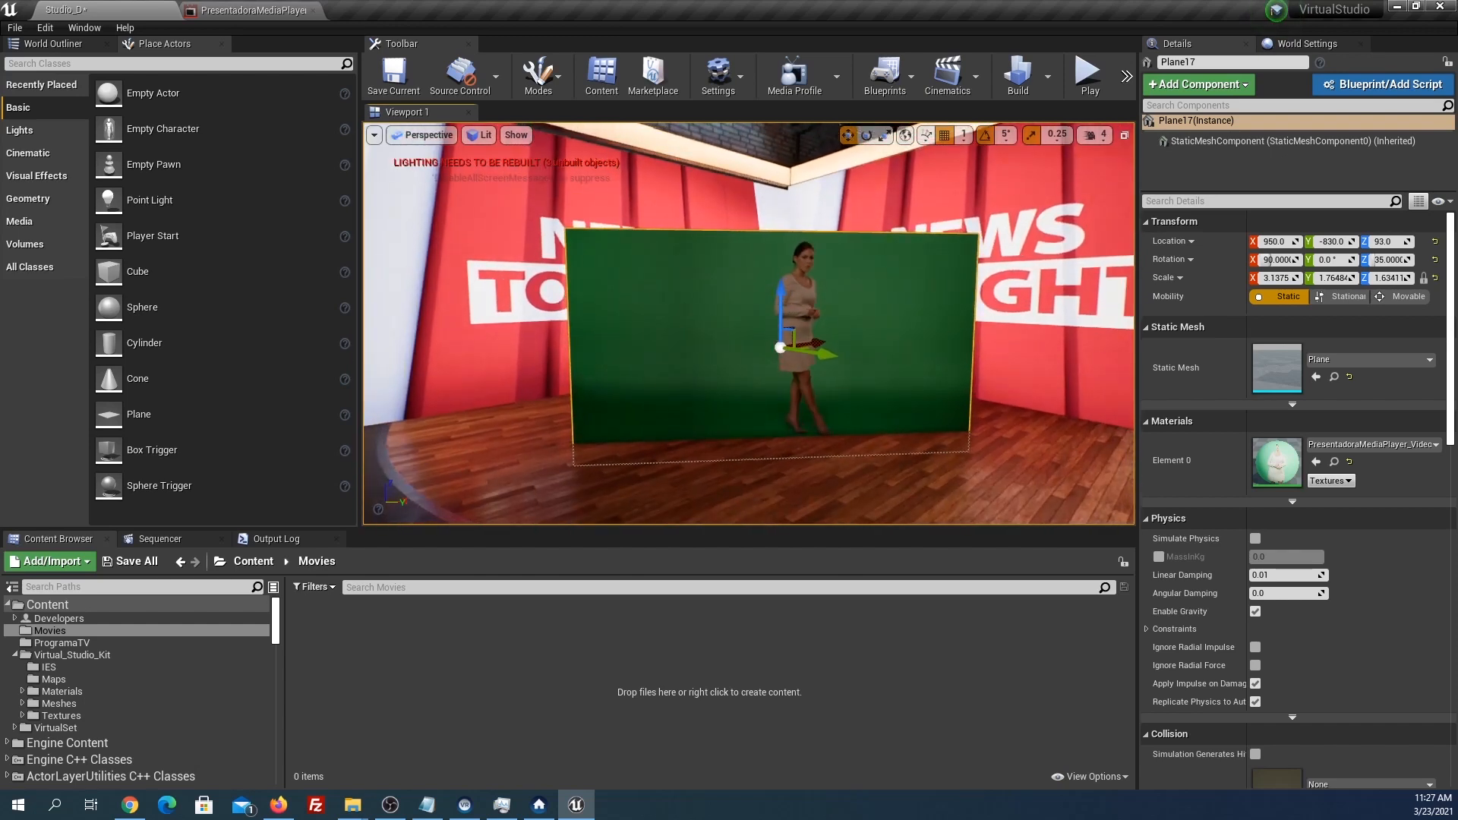
right_drag(748, 323, 746, 330)
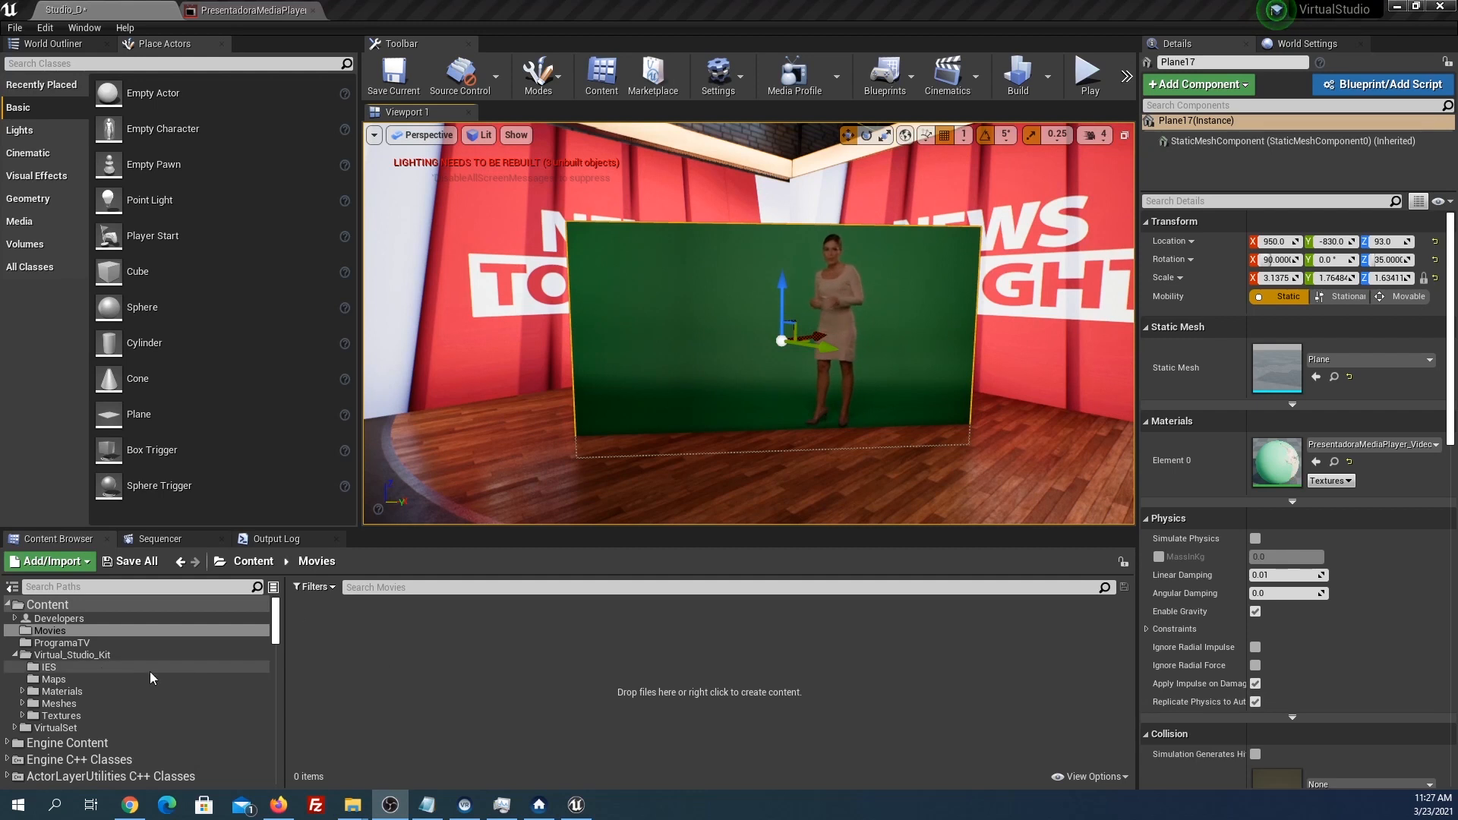
Check the playing video in PresentadoraMediaPlayer, then open the PresentadoraMediaPlayer_Video_Mat material from the ProgramaTV folder.
click(61, 642)
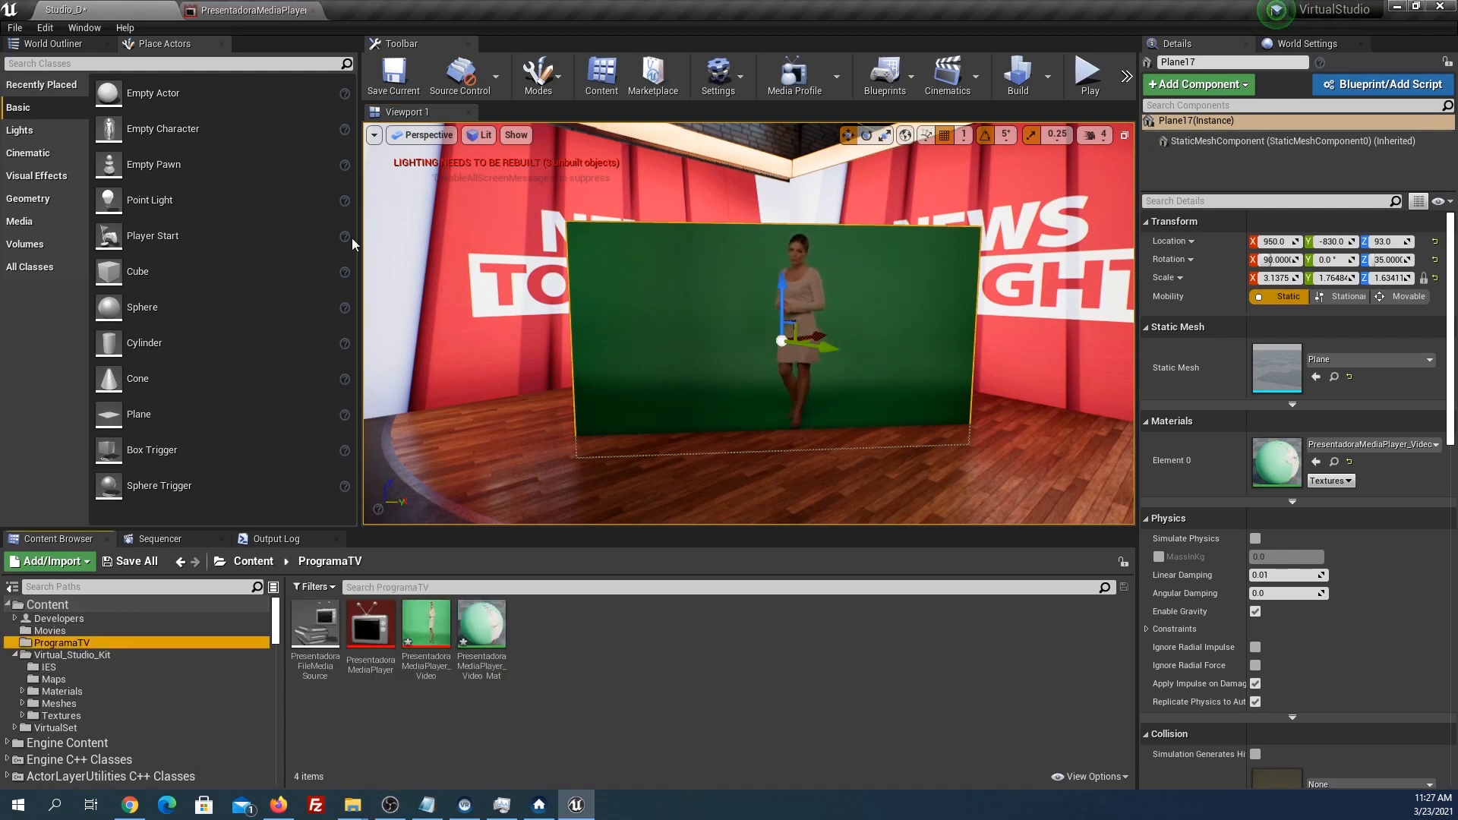
click(251, 9)
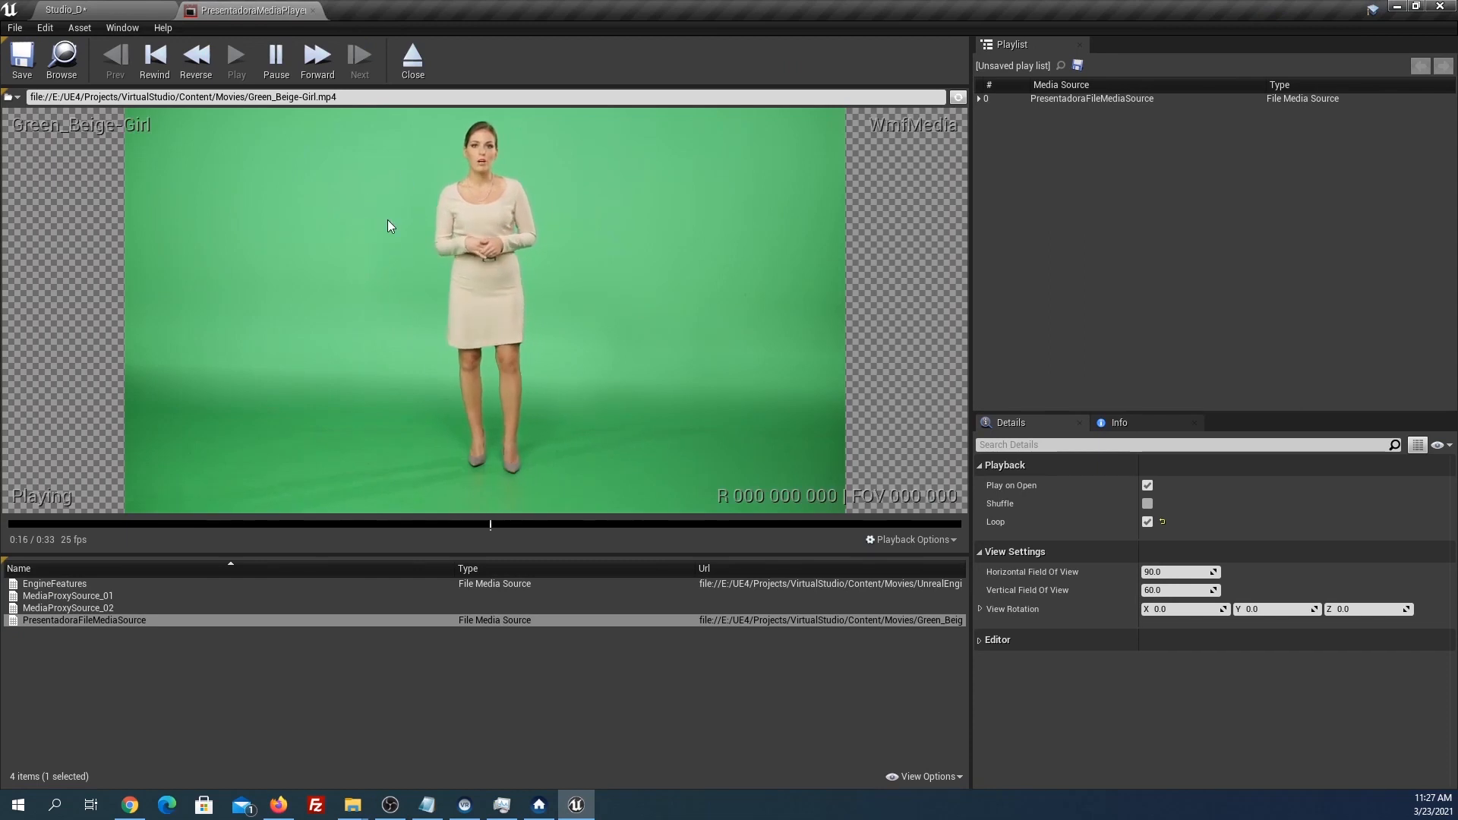
click(69, 10)
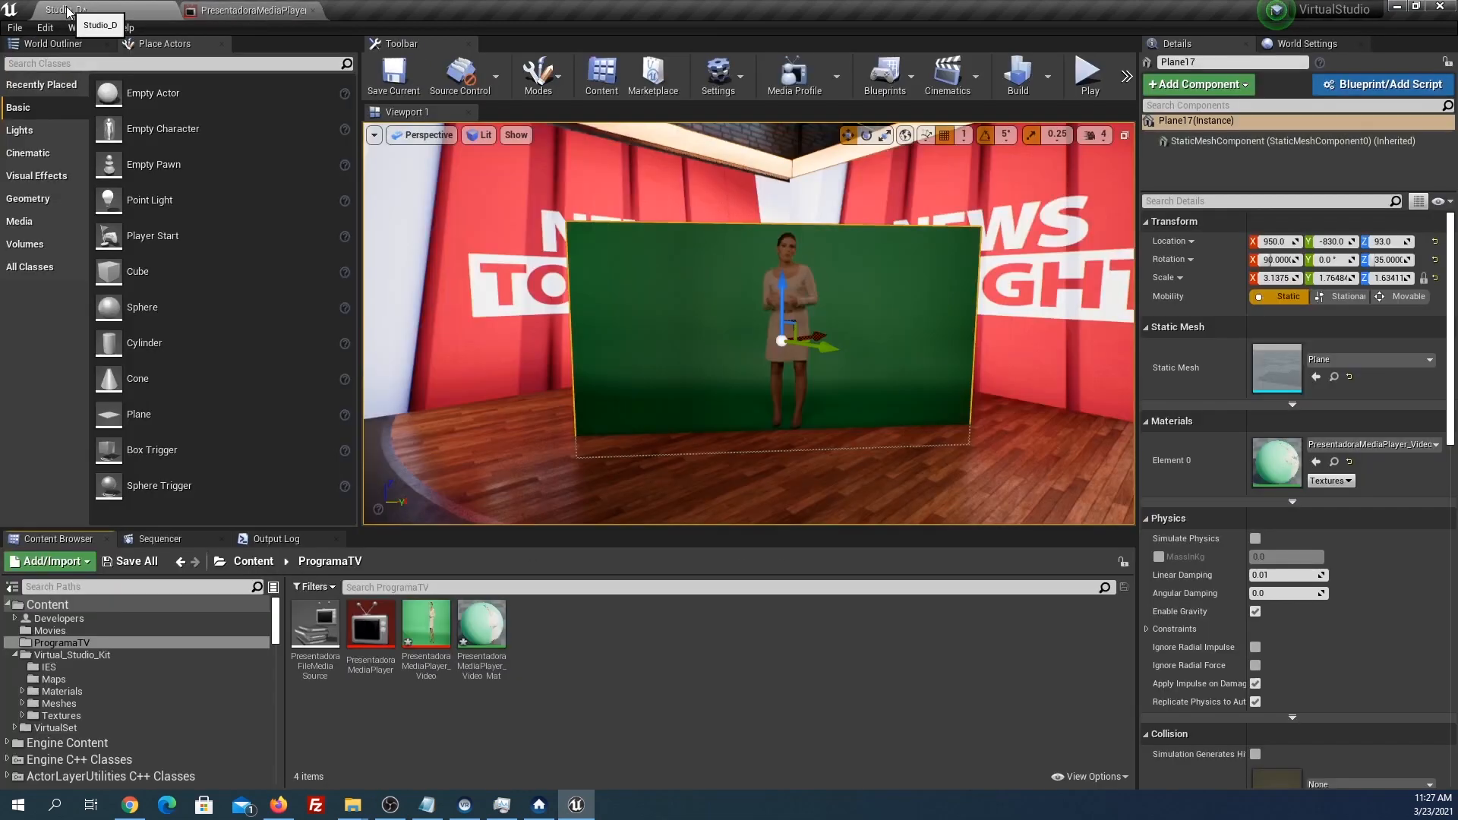
click(485, 623)
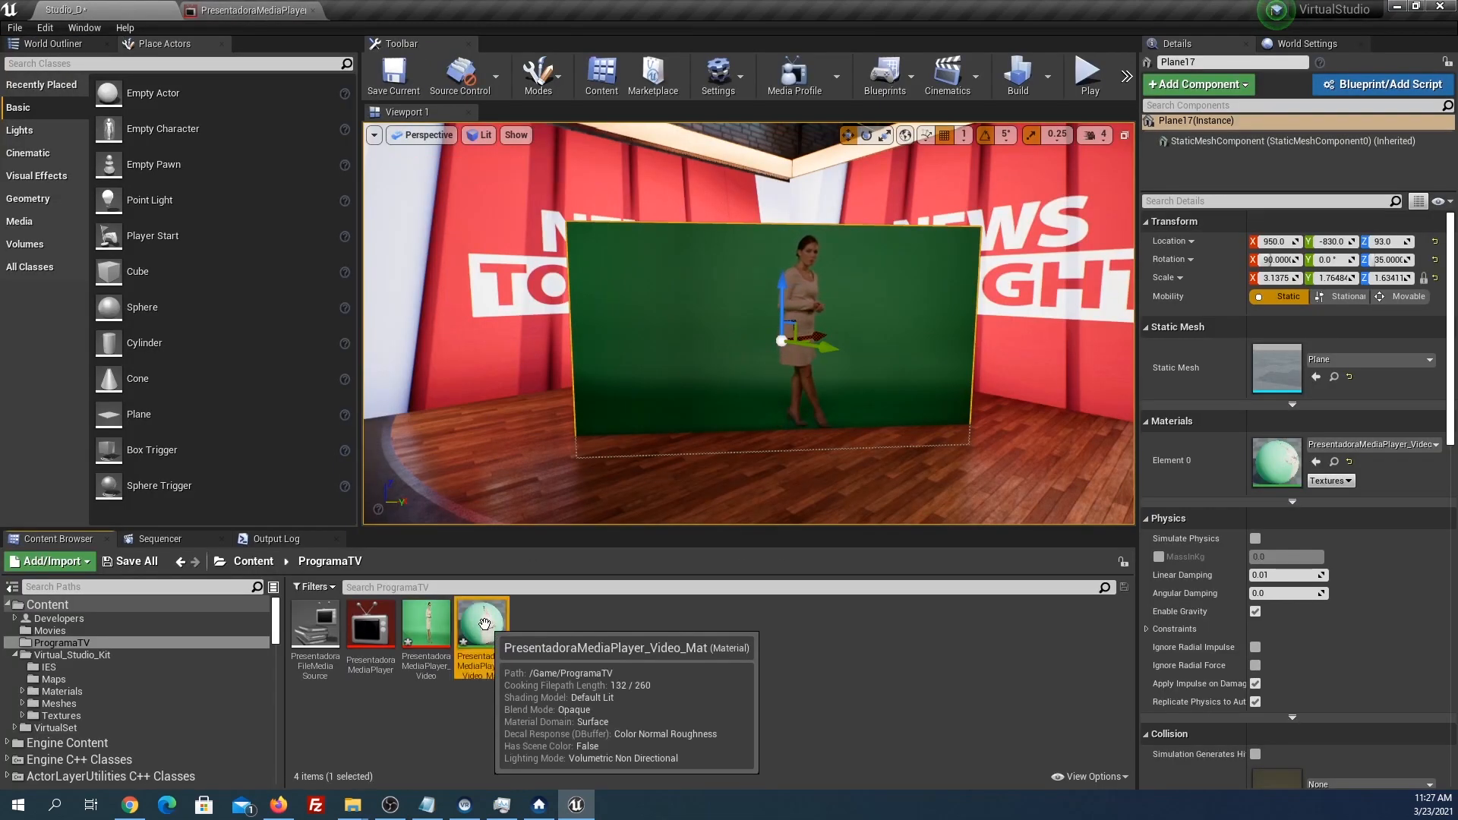
double_click(485, 623)
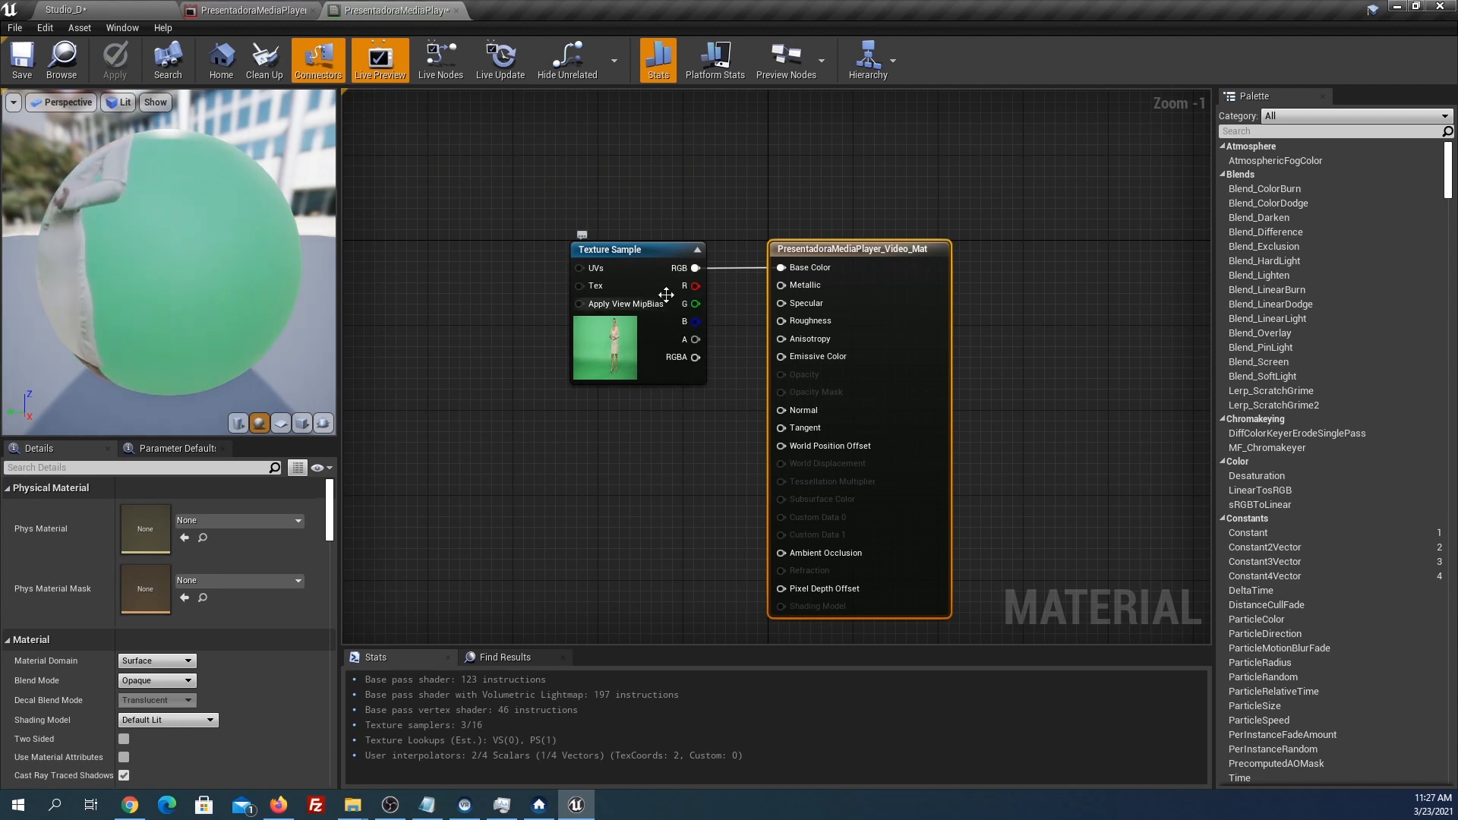
Connect the Texture Sample's RGB output to Emissive Color instead of Base Color, save the material and check the plane in the level.
drag(651, 261, 564, 261)
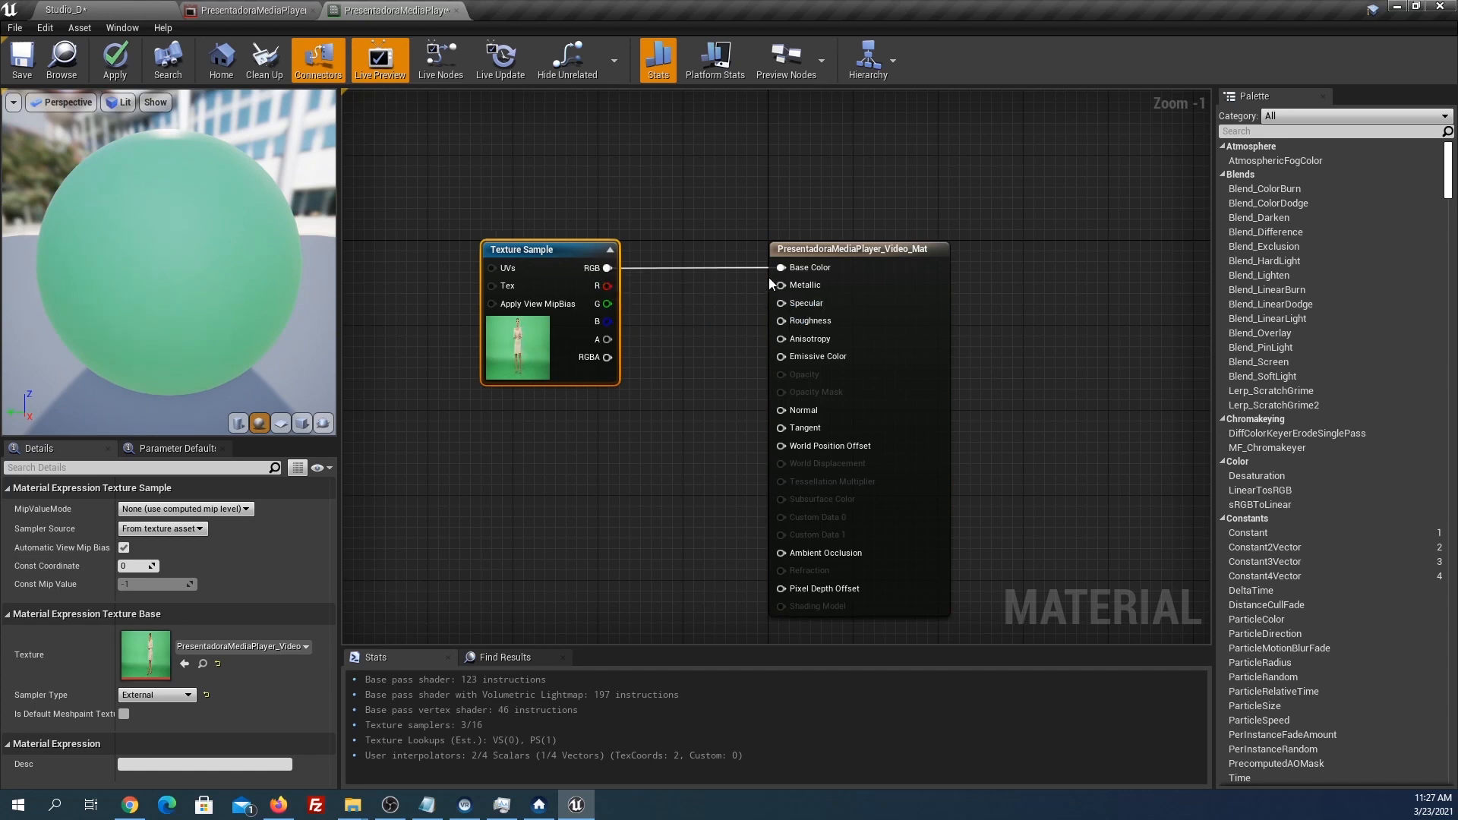
drag(607, 270, 781, 357)
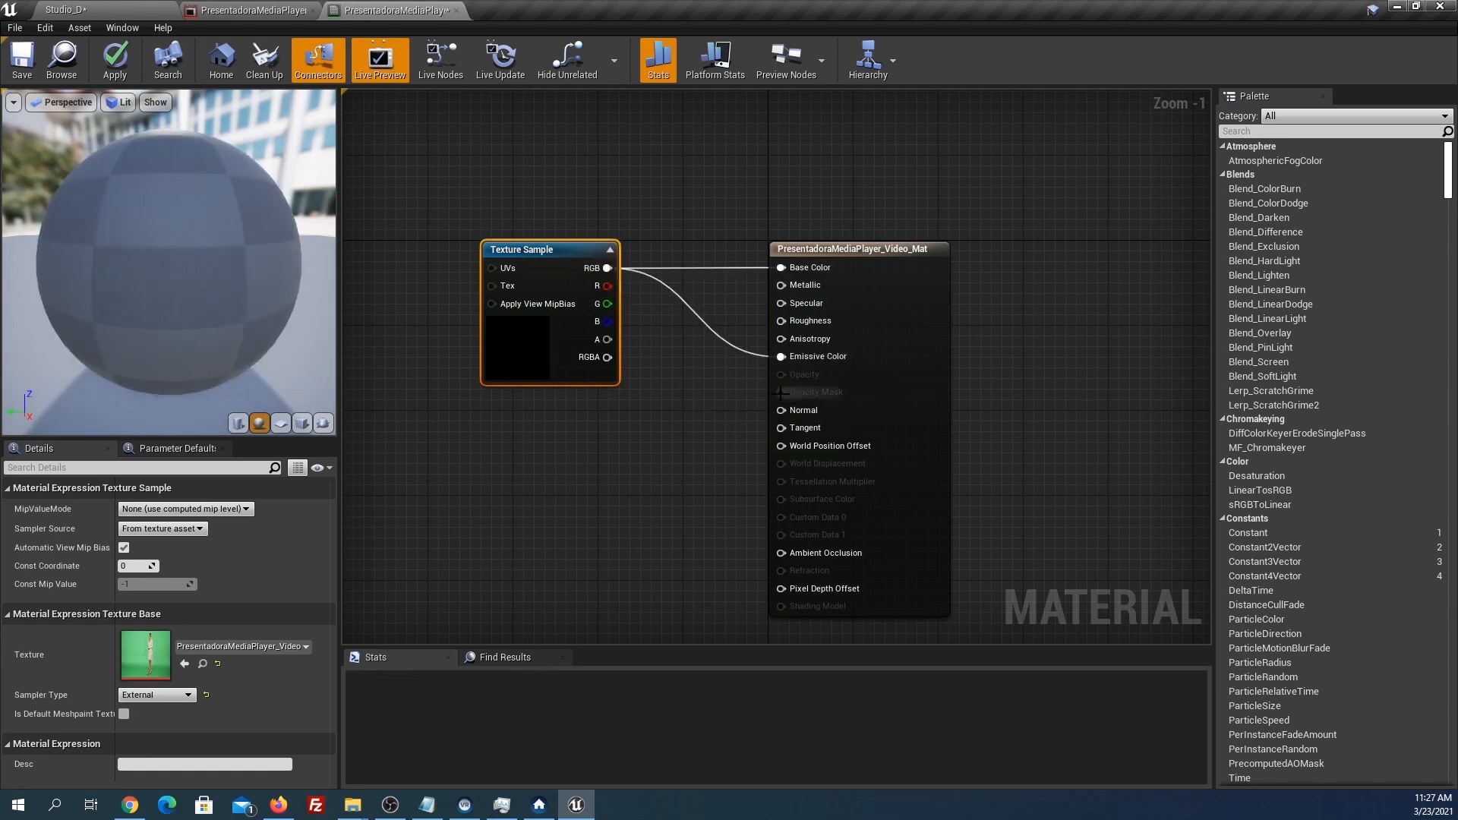
alt+click(781, 268)
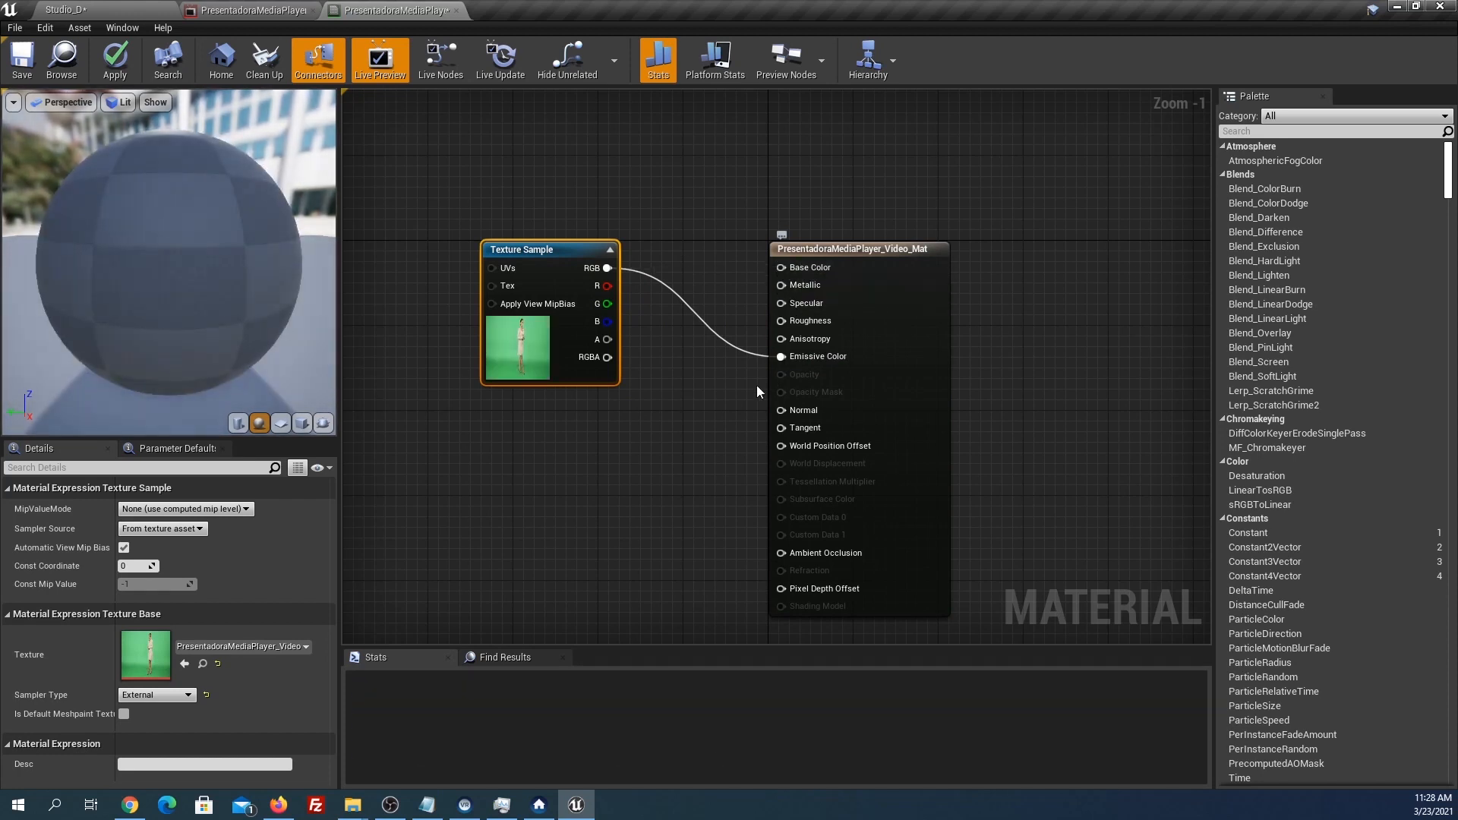
click(27, 70)
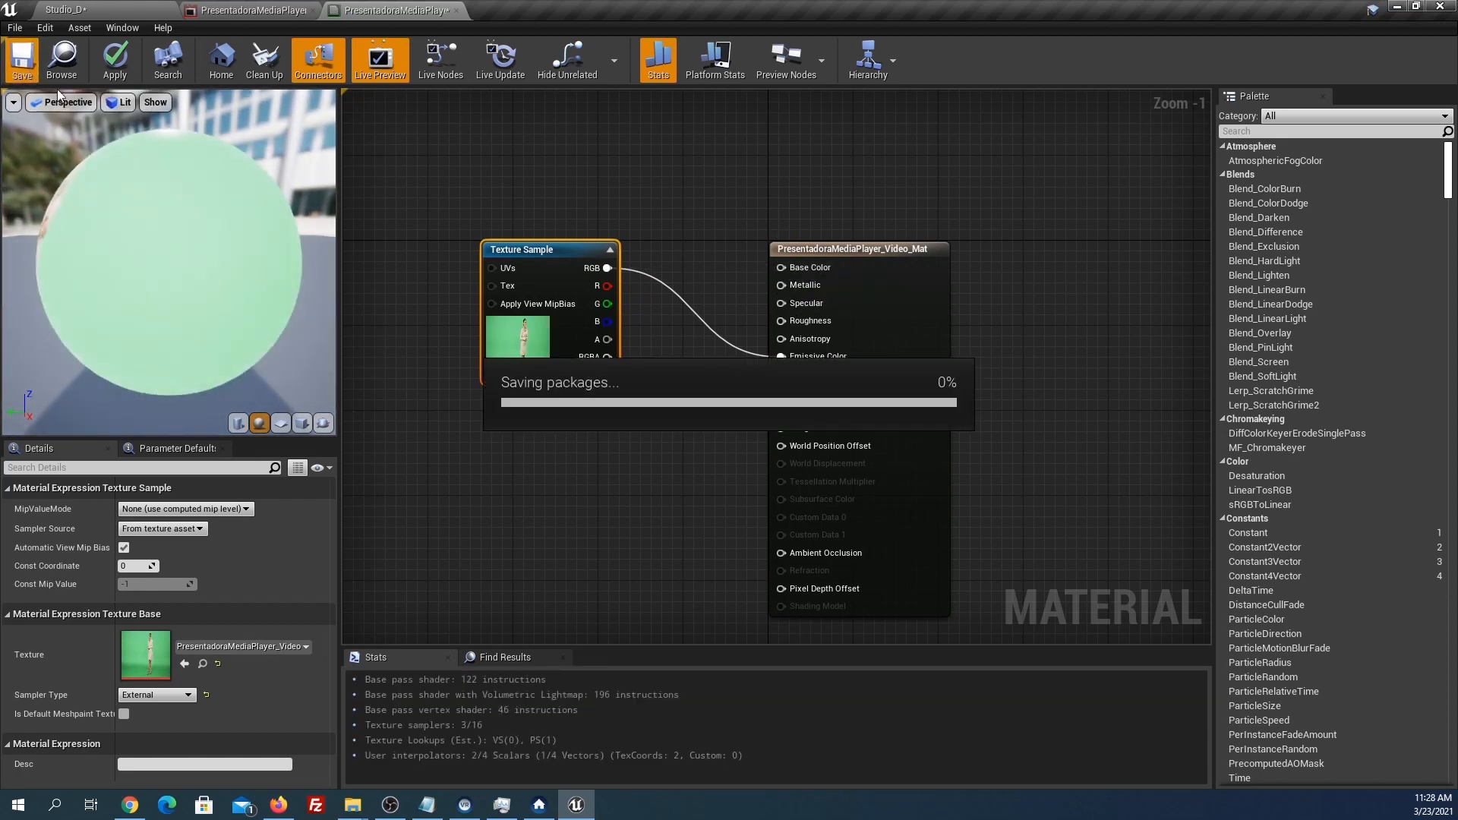
click(107, 9)
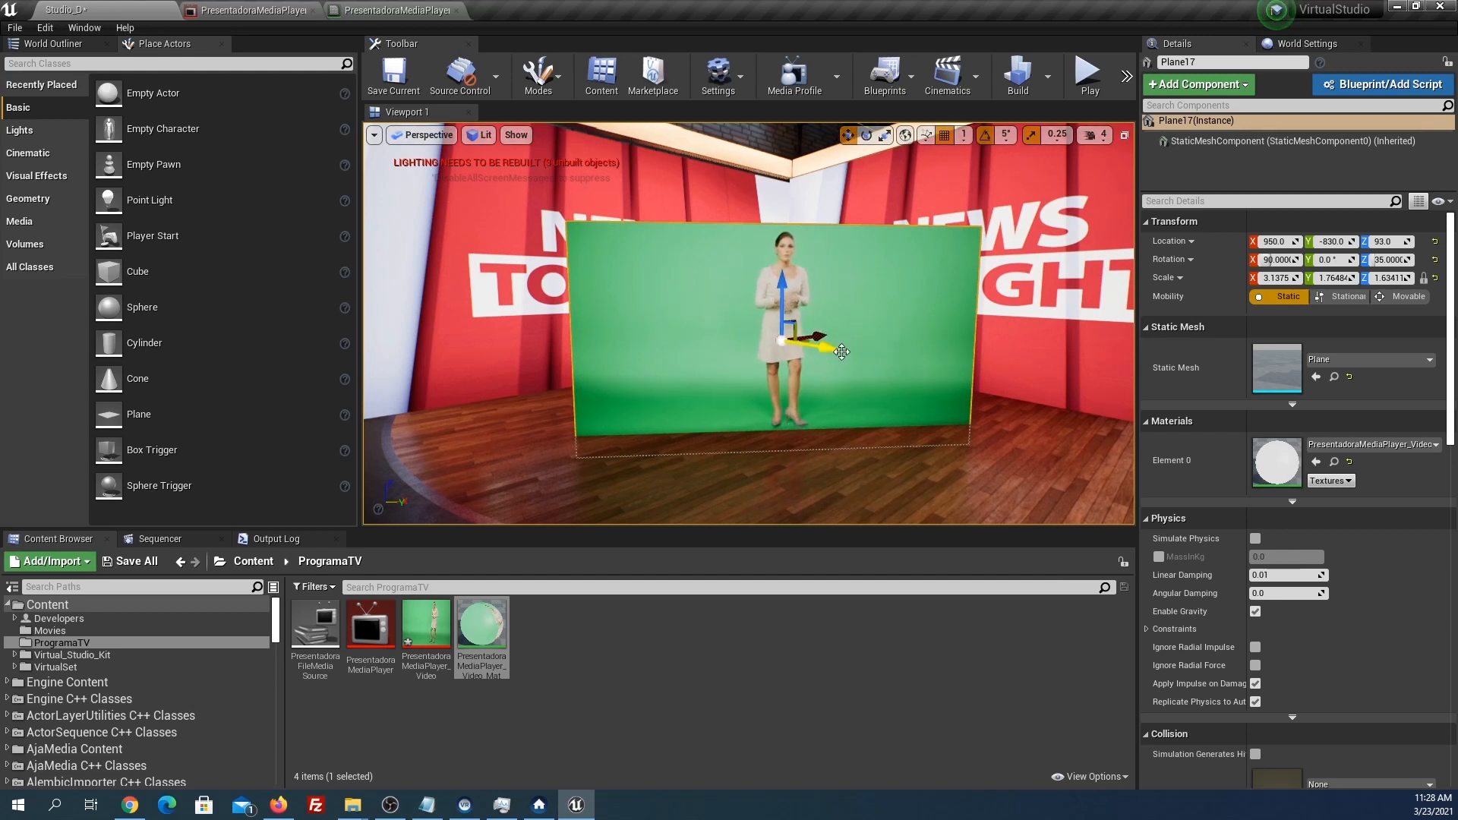
Return to the PresentadoraMediaPlayer_Video_Mat graph and move the Texture Sample farther away from the material output node.
click(391, 10)
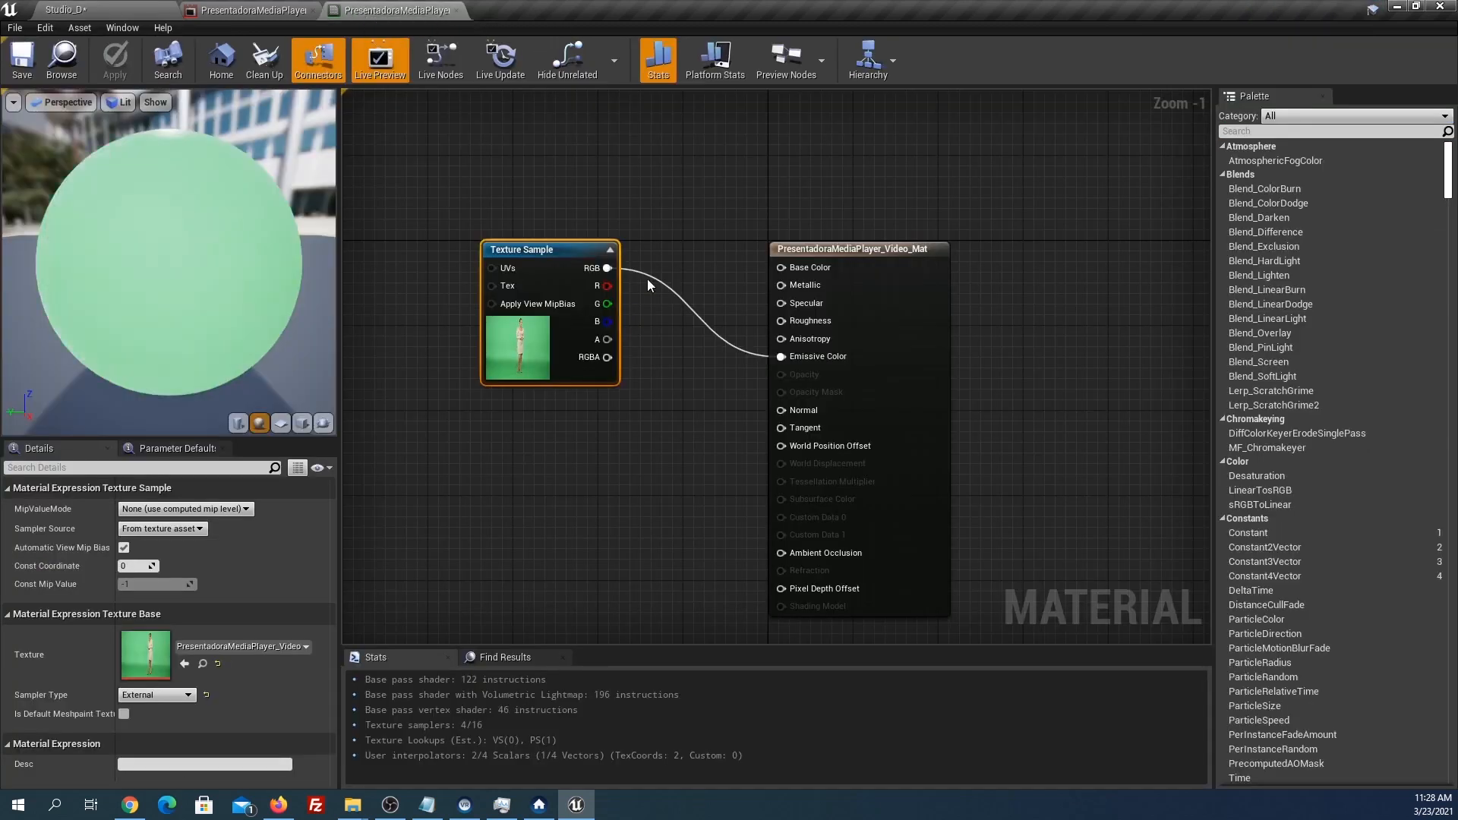
right_drag(680, 484, 787, 468)
scroll(788, 468, down, 2)
drag(671, 293, 526, 291)
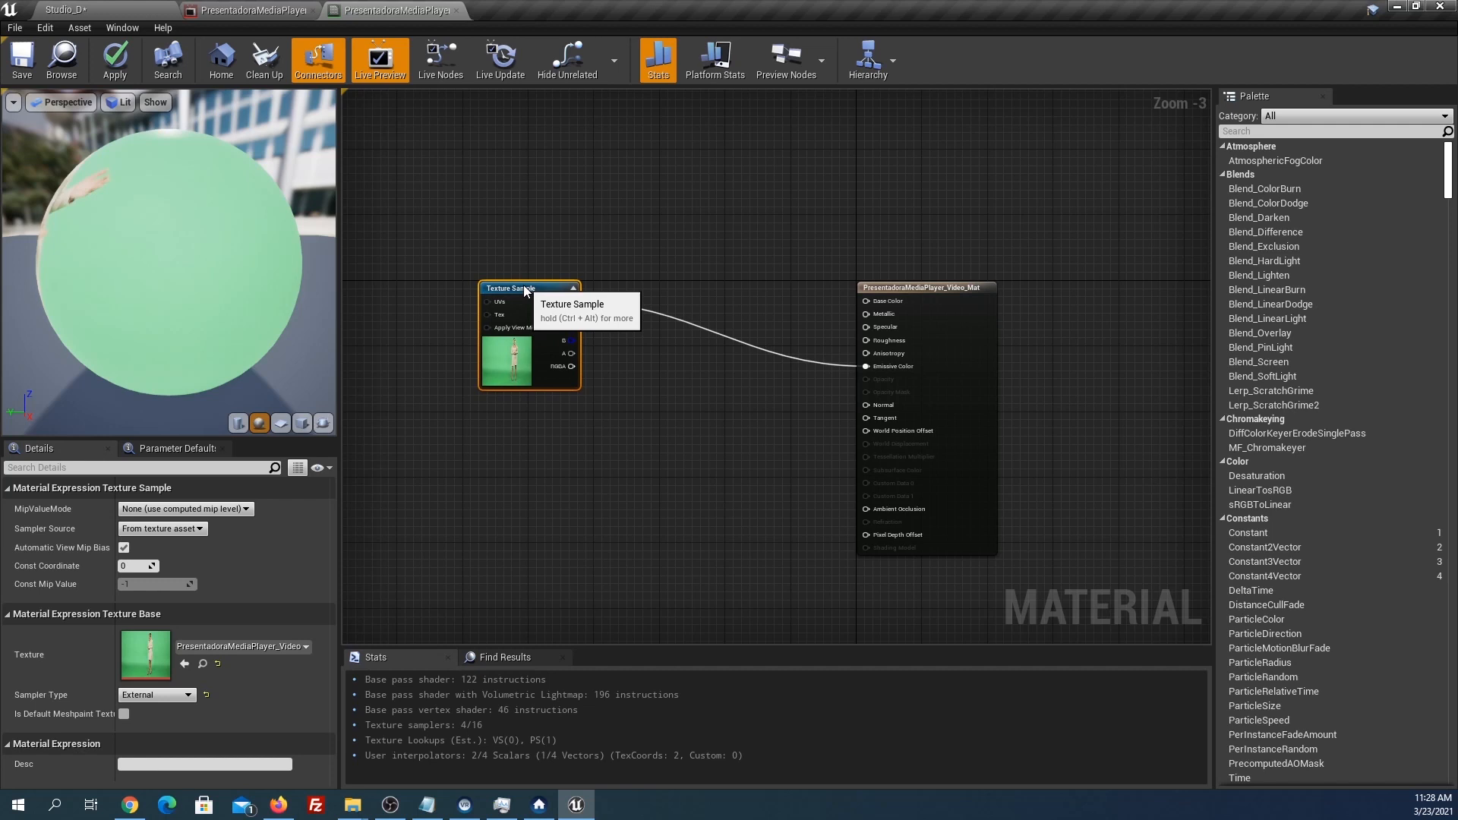
Set the material's Blend Mode to Translucent and widen the gap between the Texture Sample and the material output node.
right_drag(645, 452, 731, 421)
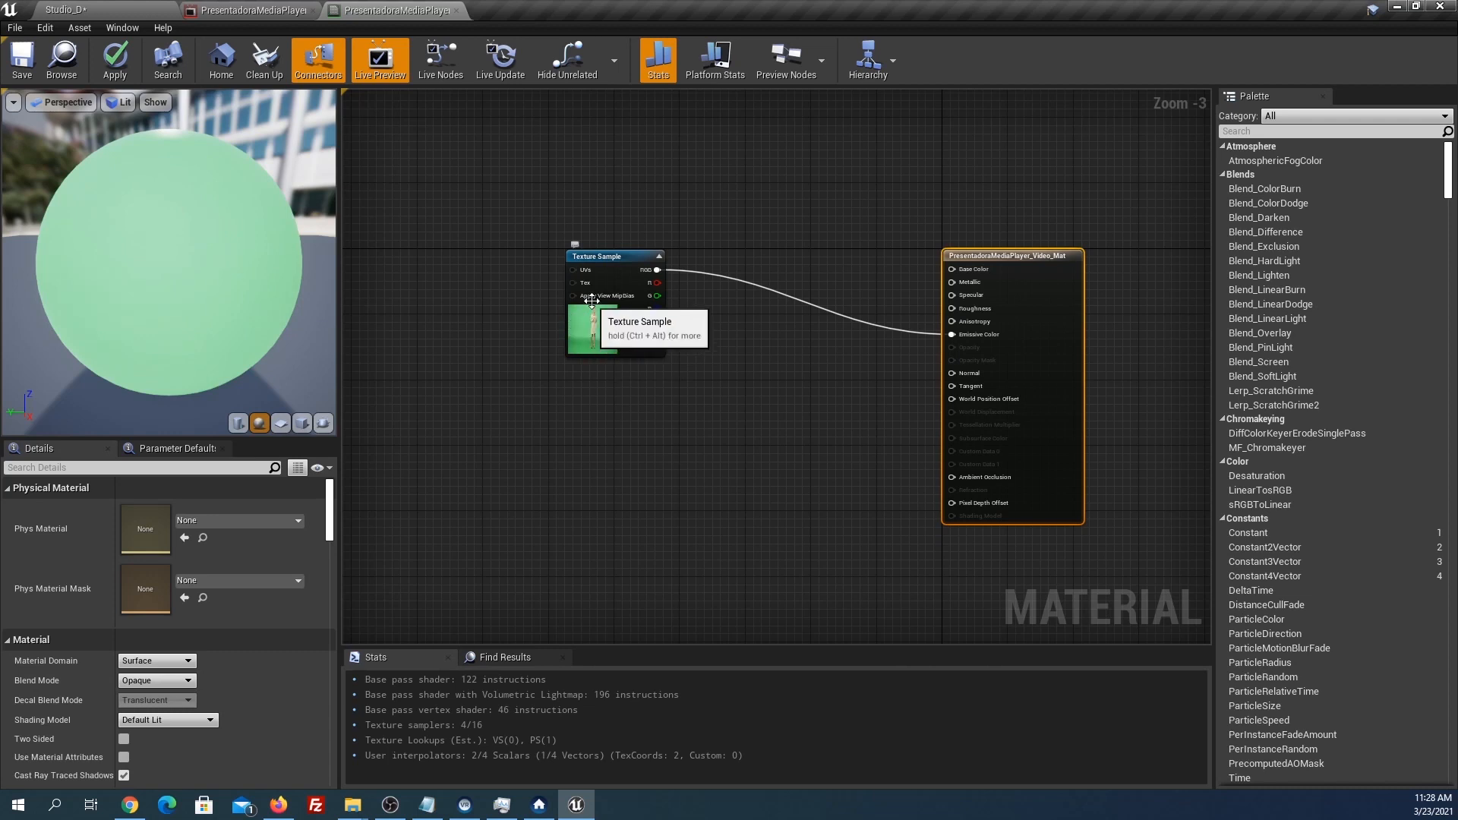
click(158, 681)
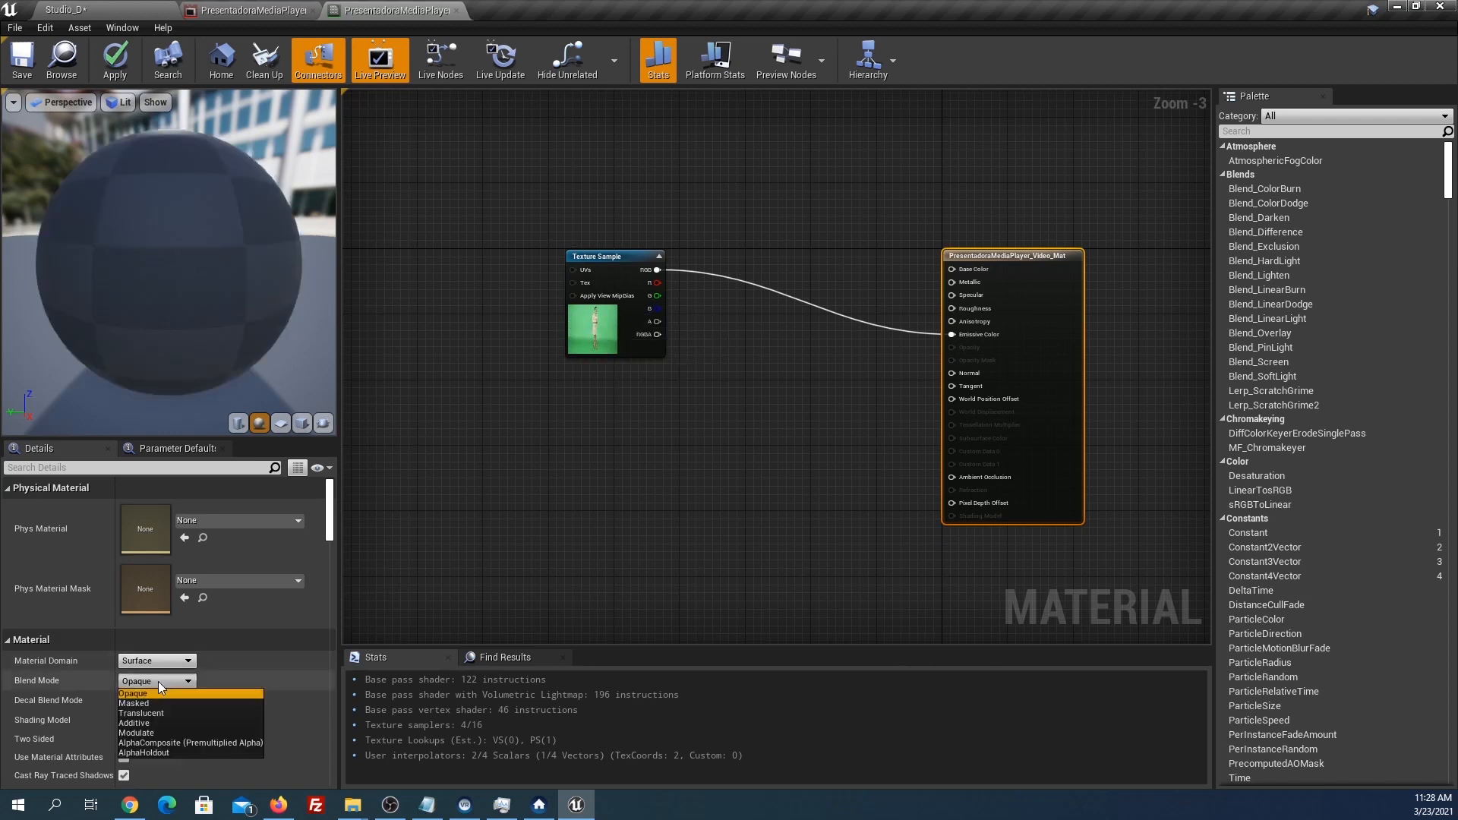
click(167, 713)
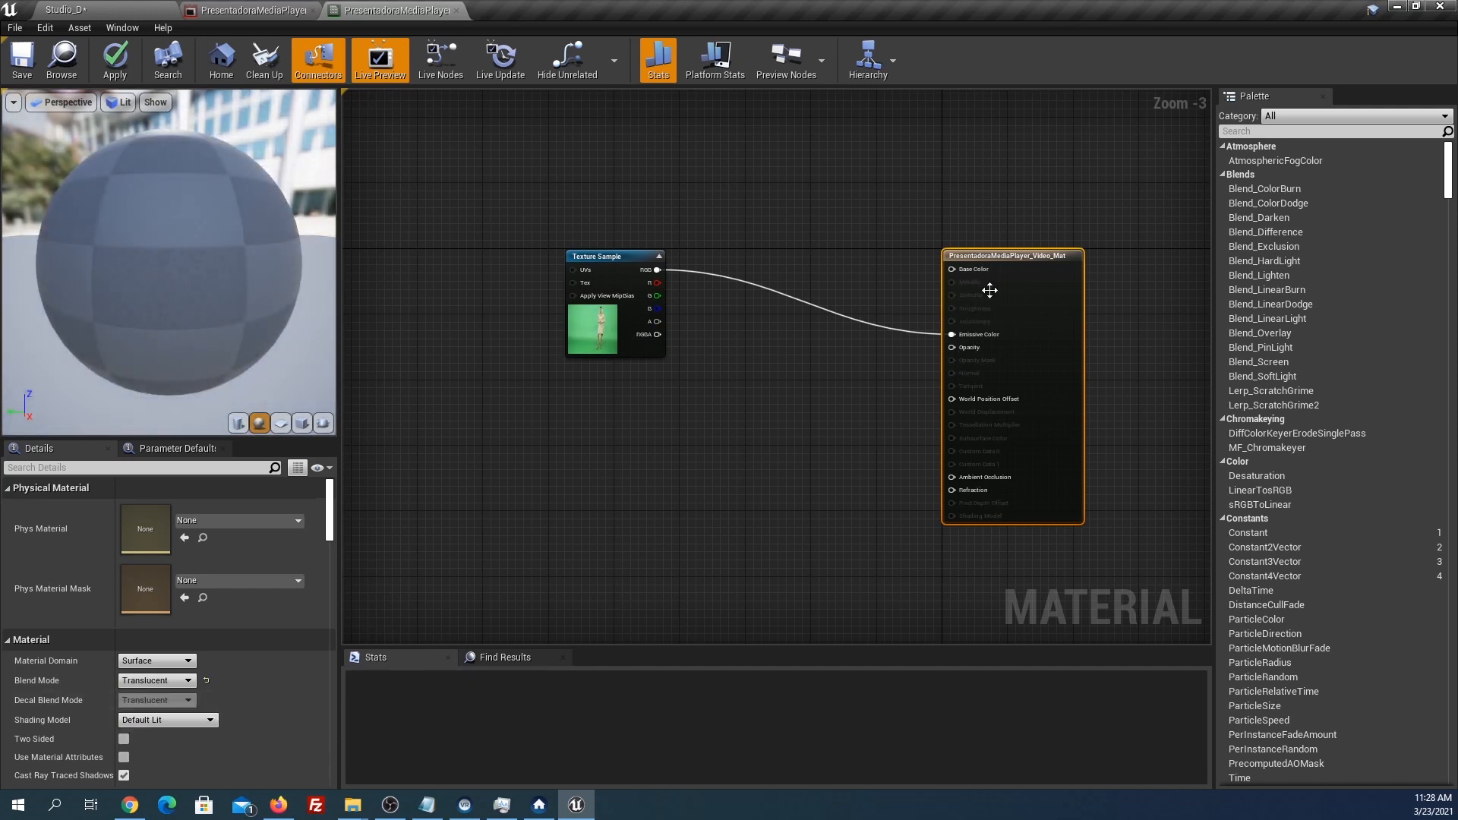
scroll(990, 290, up, 1)
drag(985, 232, 971, 180)
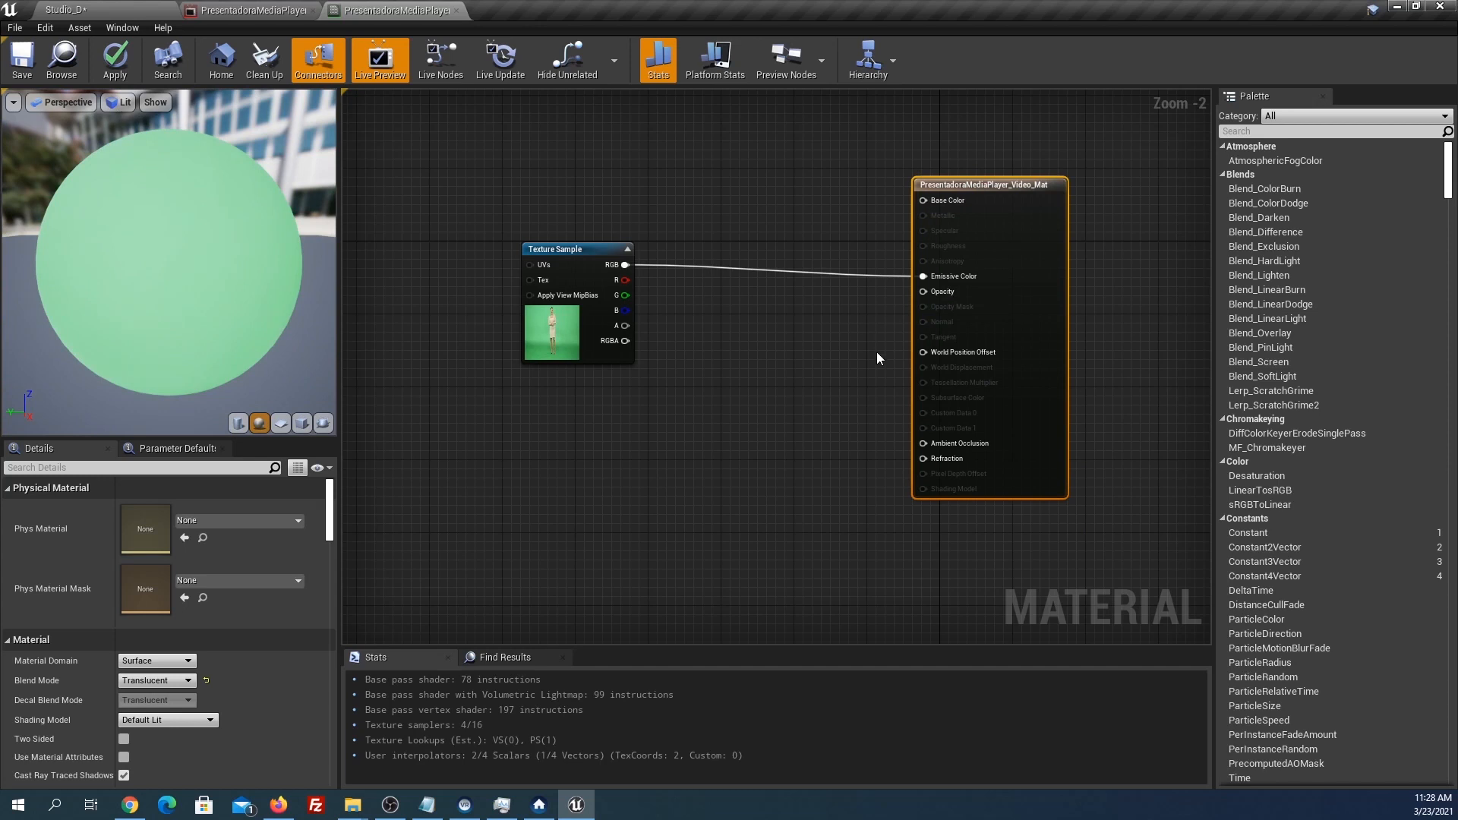
right_drag(783, 357, 863, 307)
drag(657, 199, 549, 208)
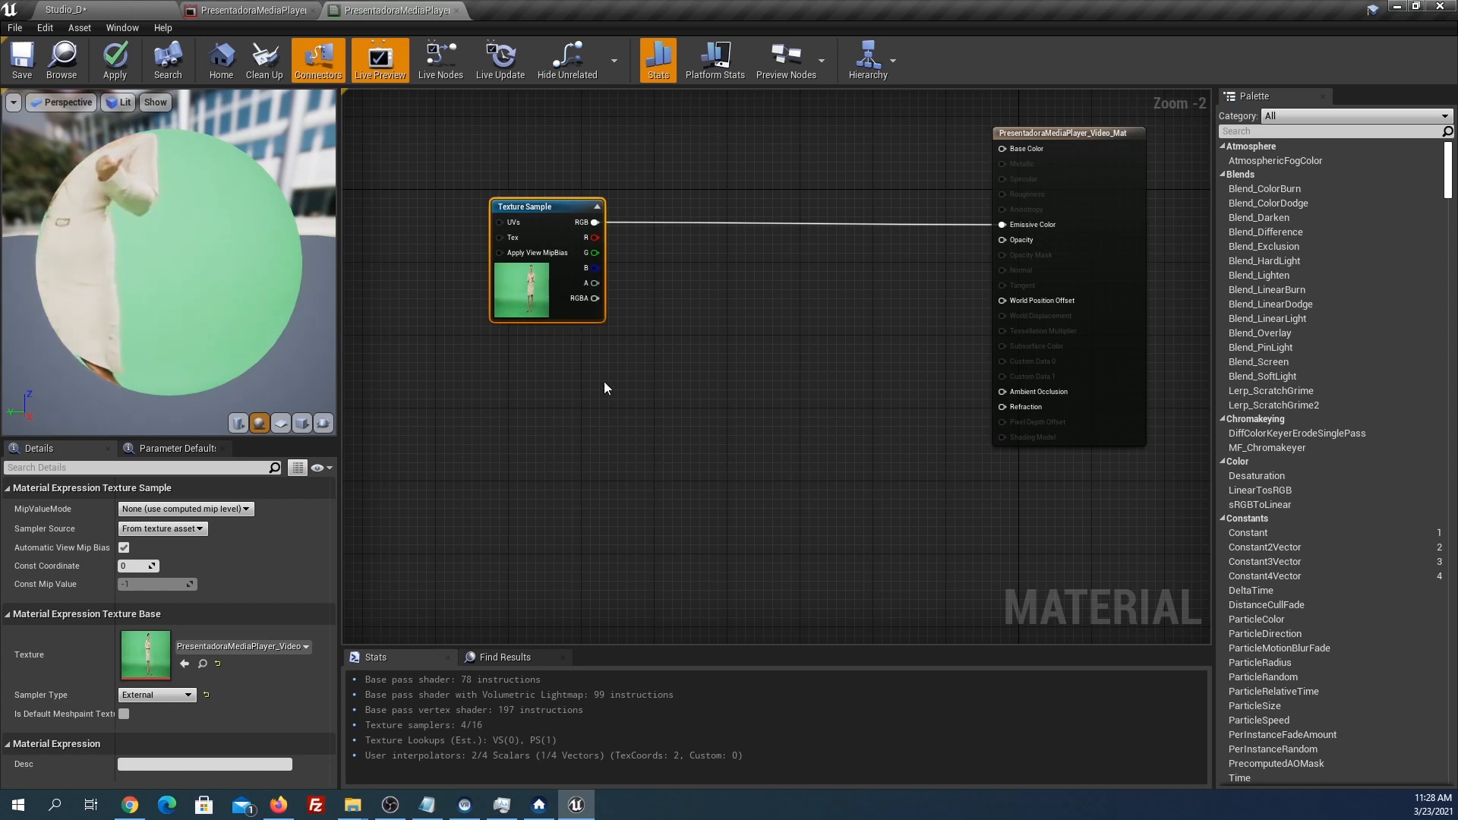
right_drag(613, 409, 580, 433)
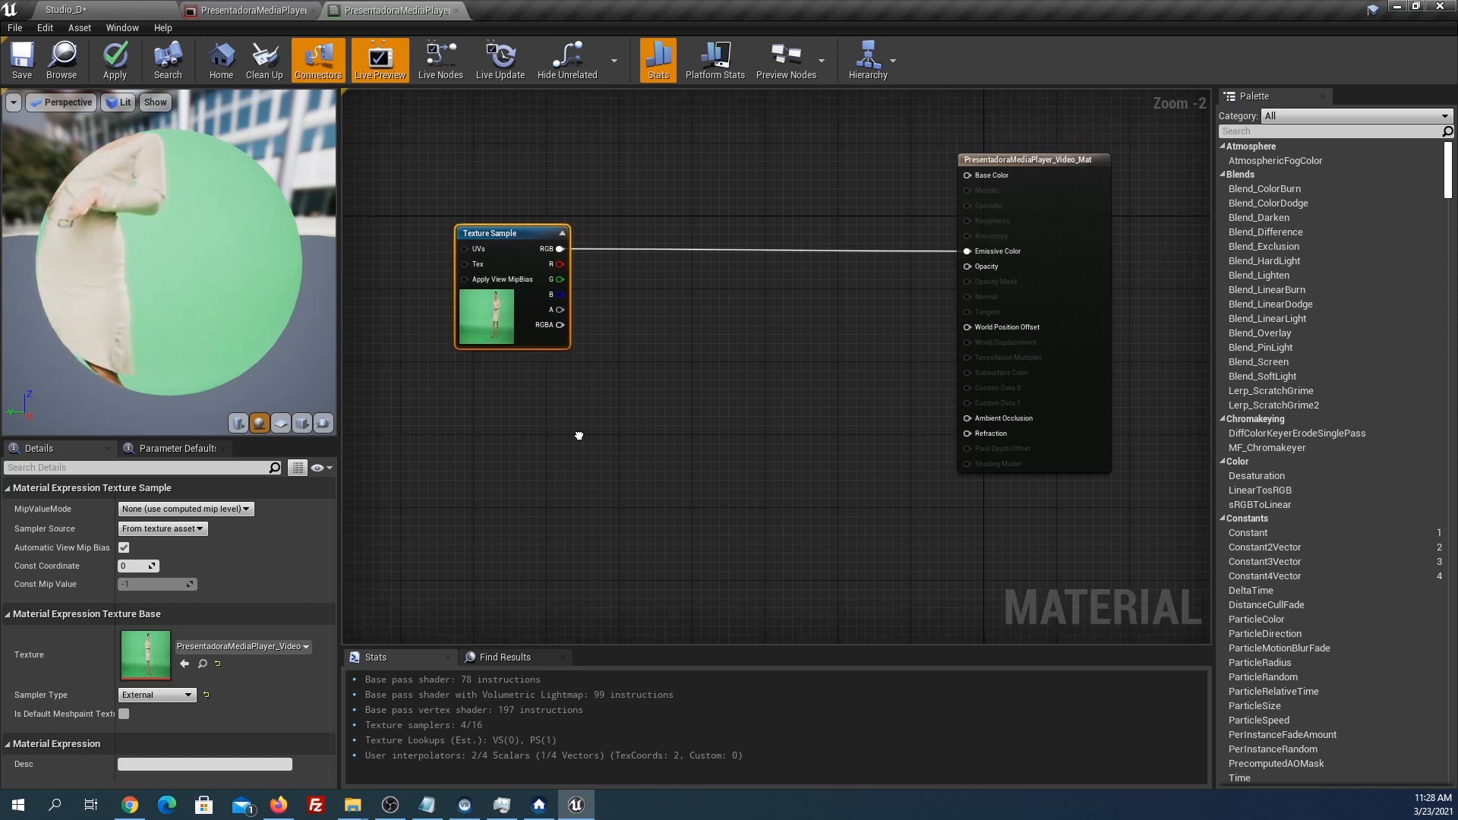
Add an MF_Chromakeyer function node and place it between the Texture Sample and the material output node.
right_click(635, 456)
text(chrom)
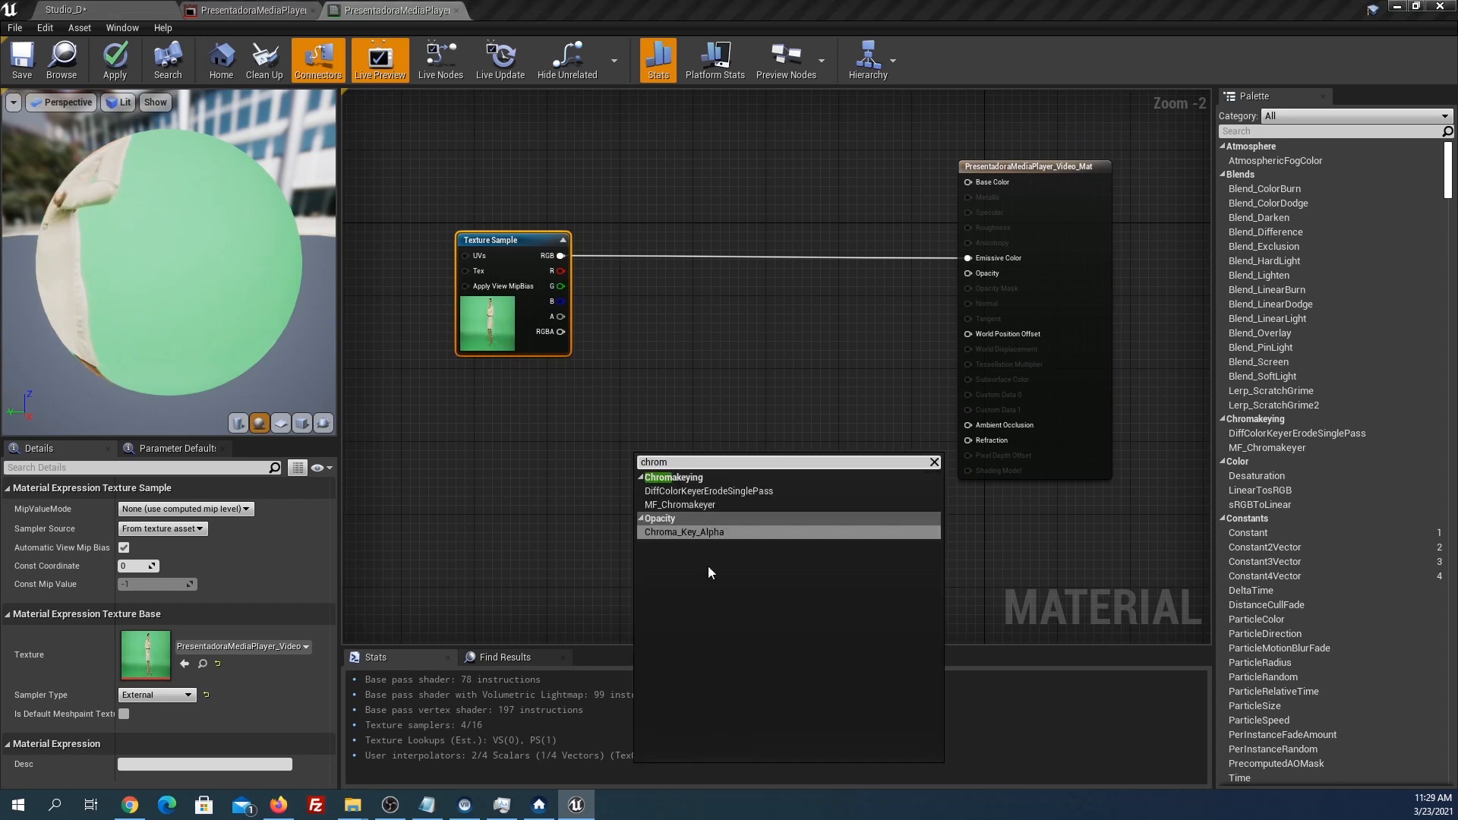
click(691, 504)
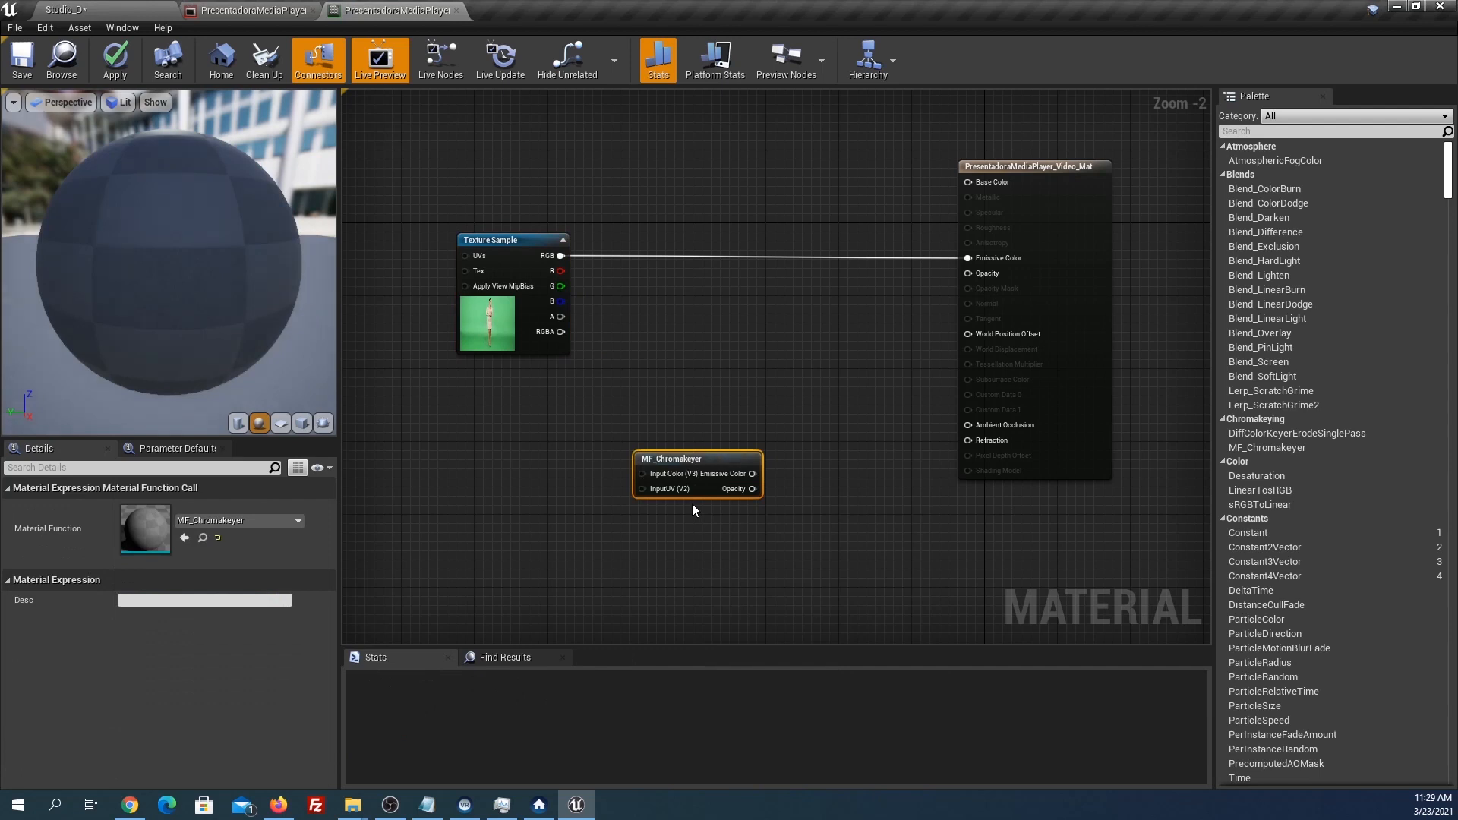
drag(701, 454, 735, 326)
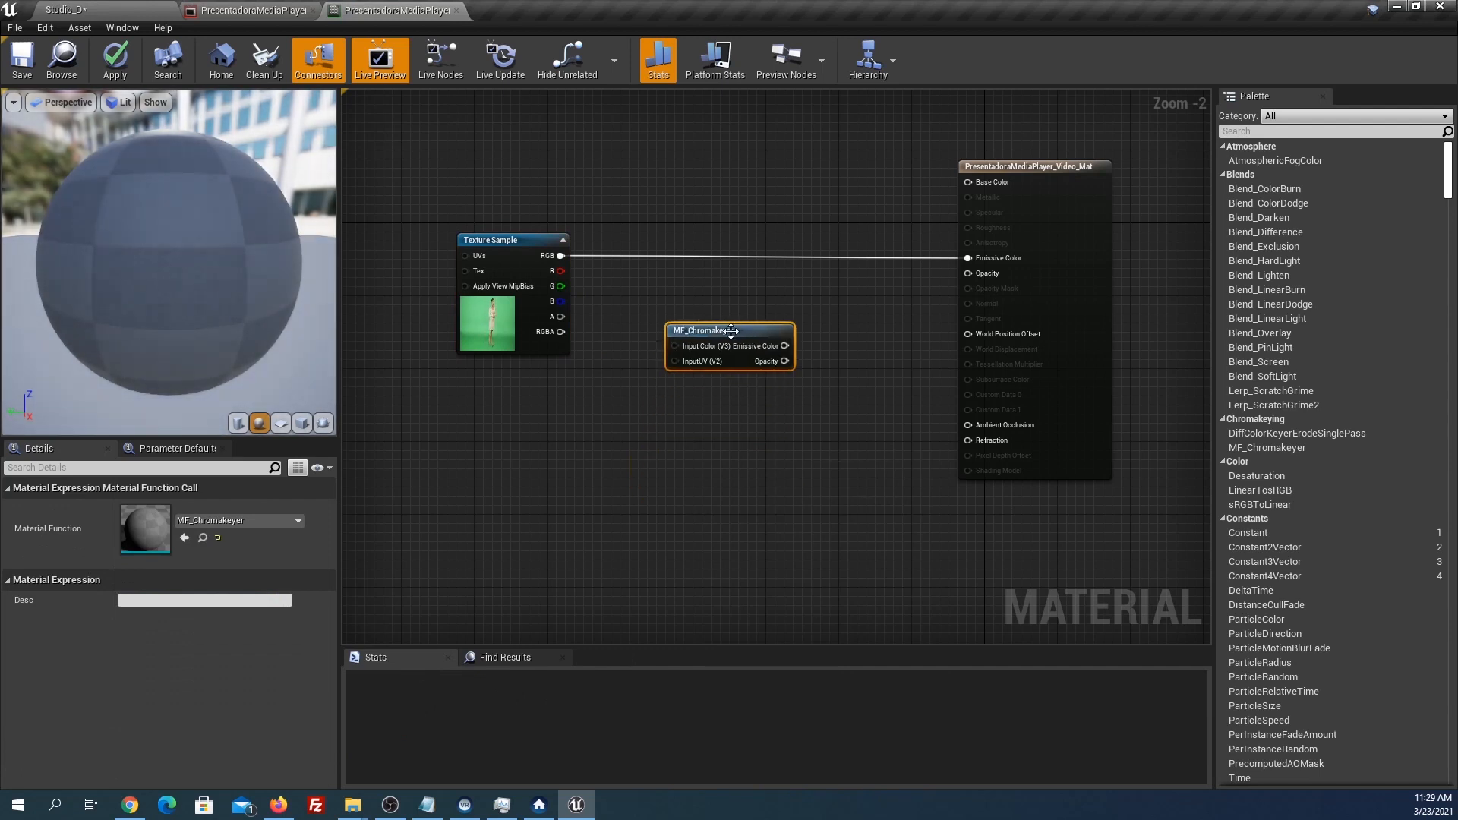
scroll(727, 408, up, 1)
scroll(721, 418, down, 1)
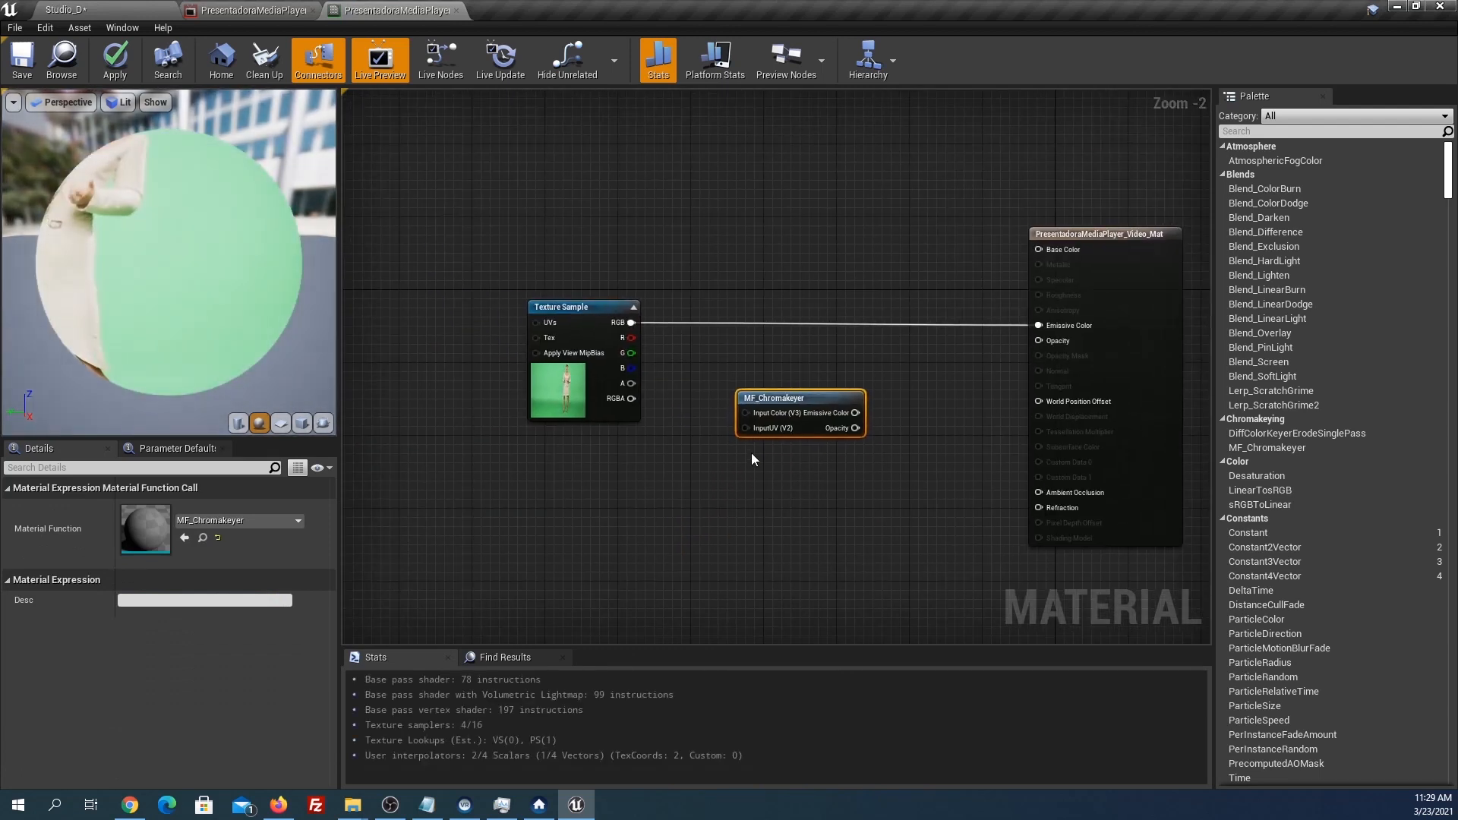
Feed the Texture Sample's RGB into MF_Chromakeyer's Input Color, connect its Emissive Color and Opacity to the material's matching inputs, and align the nodes.
scroll(736, 426, up, 1)
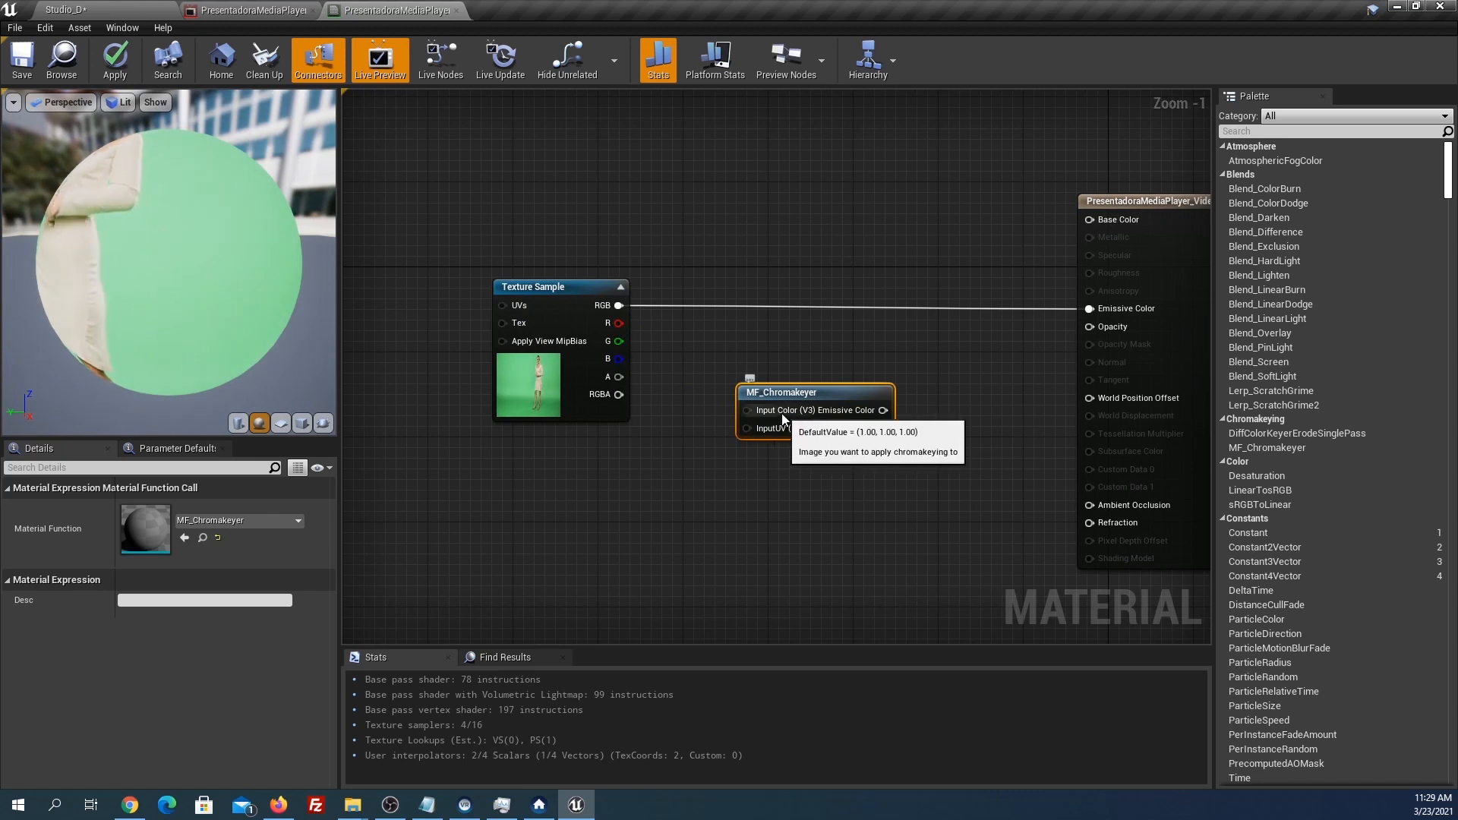
drag(748, 411, 619, 306)
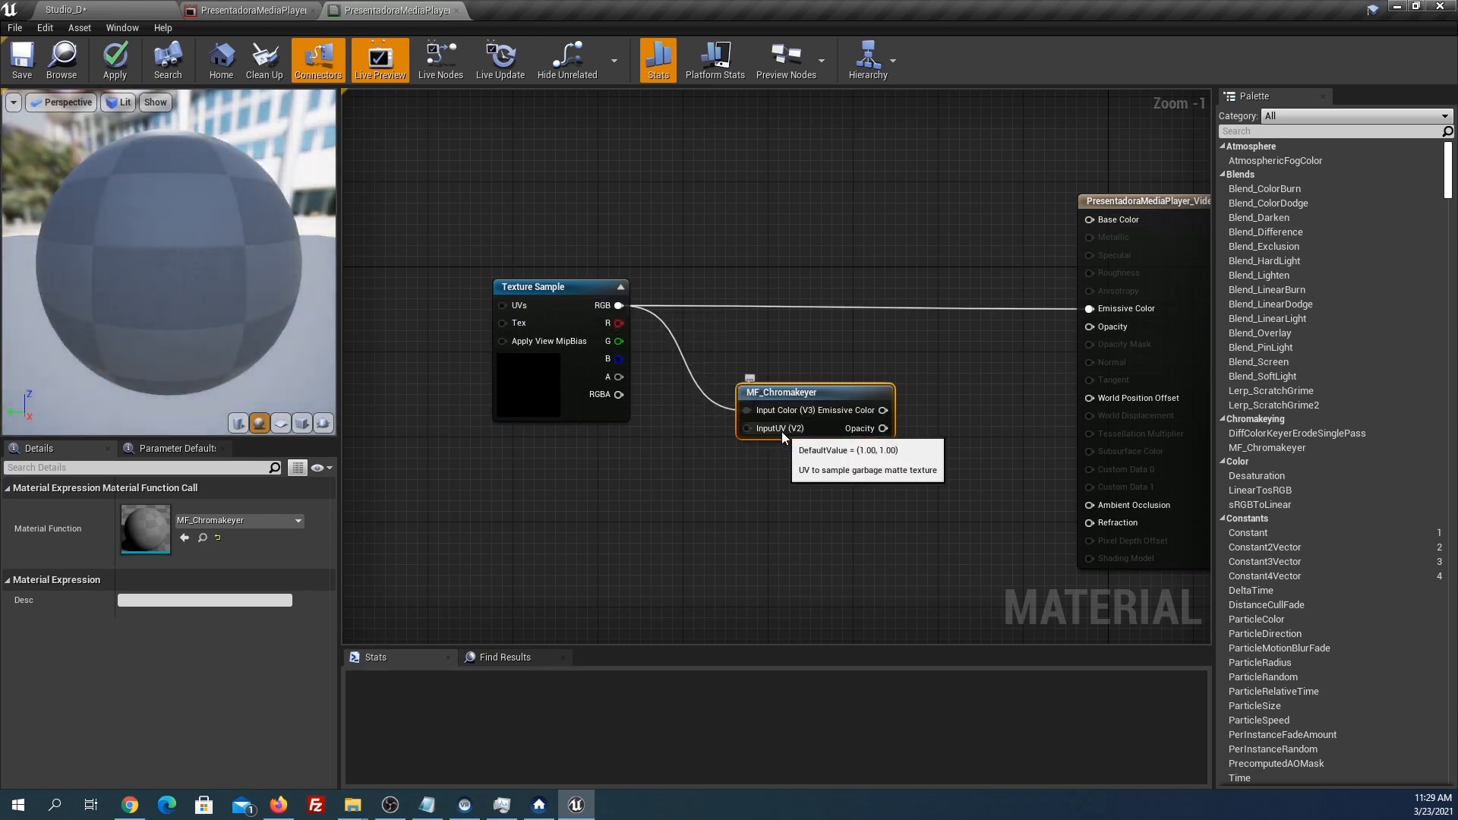
scroll(693, 486, down, 1)
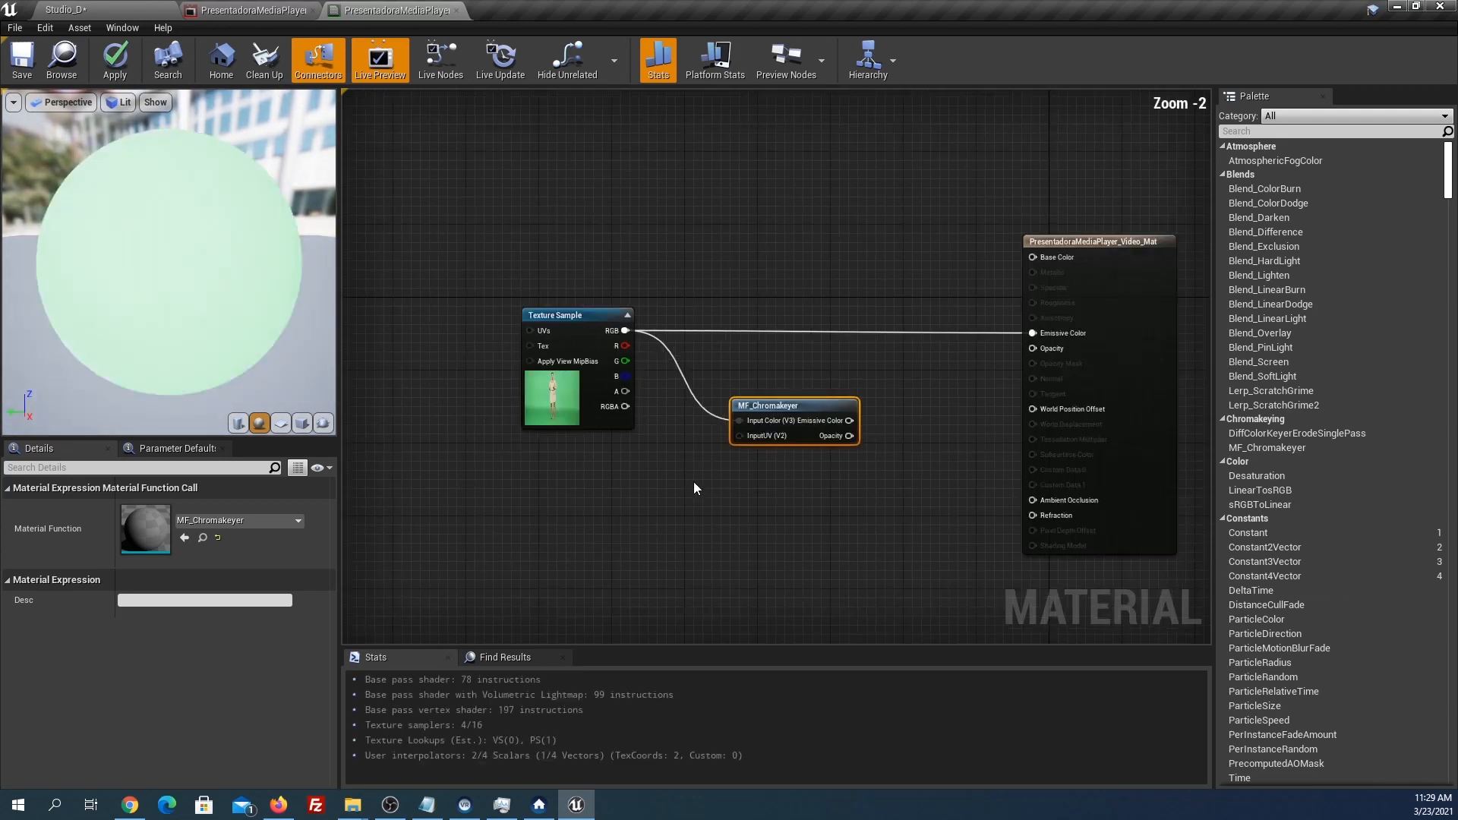
drag(716, 446, 900, 358)
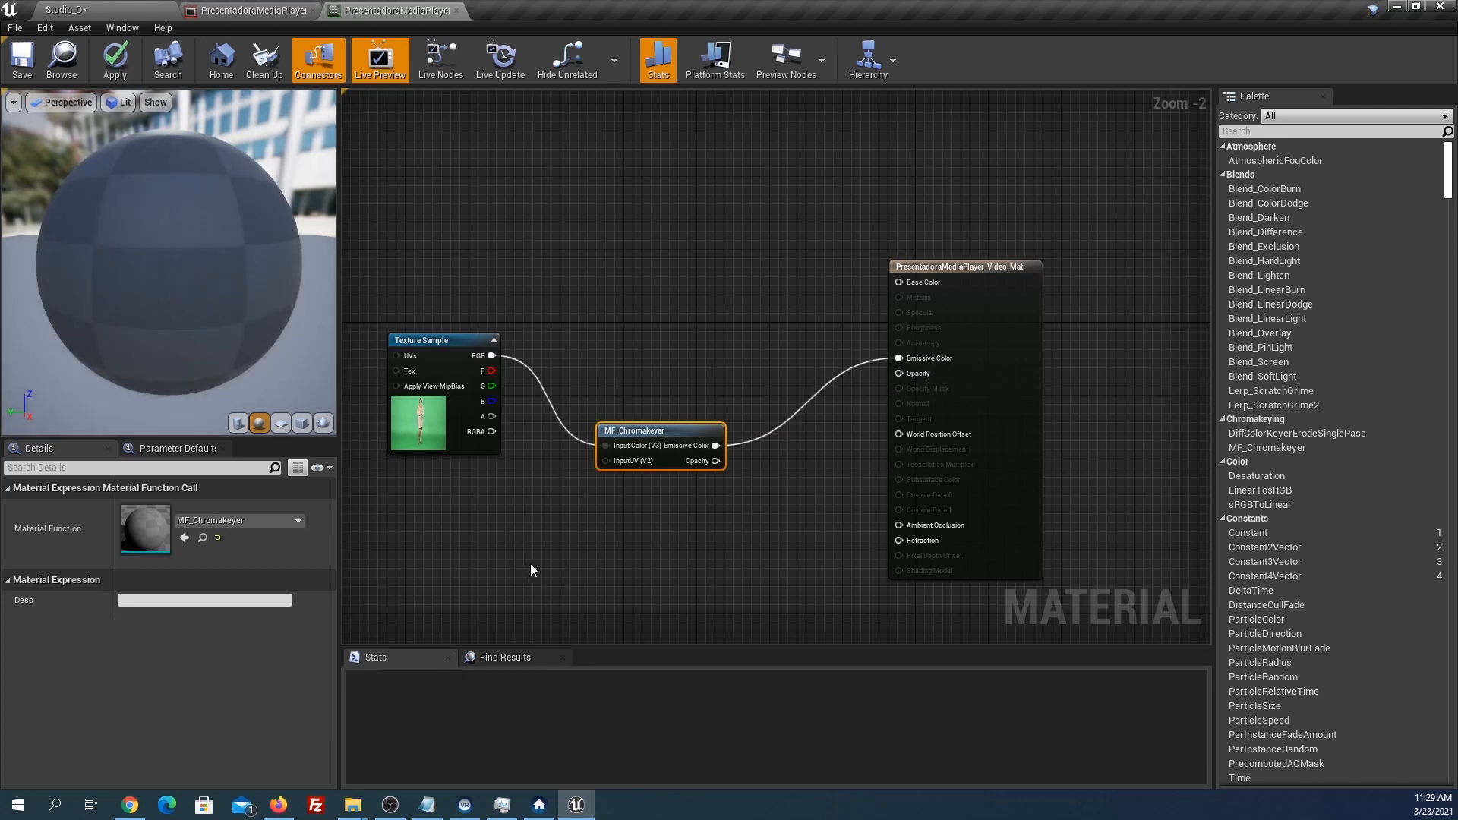
drag(664, 431, 673, 339)
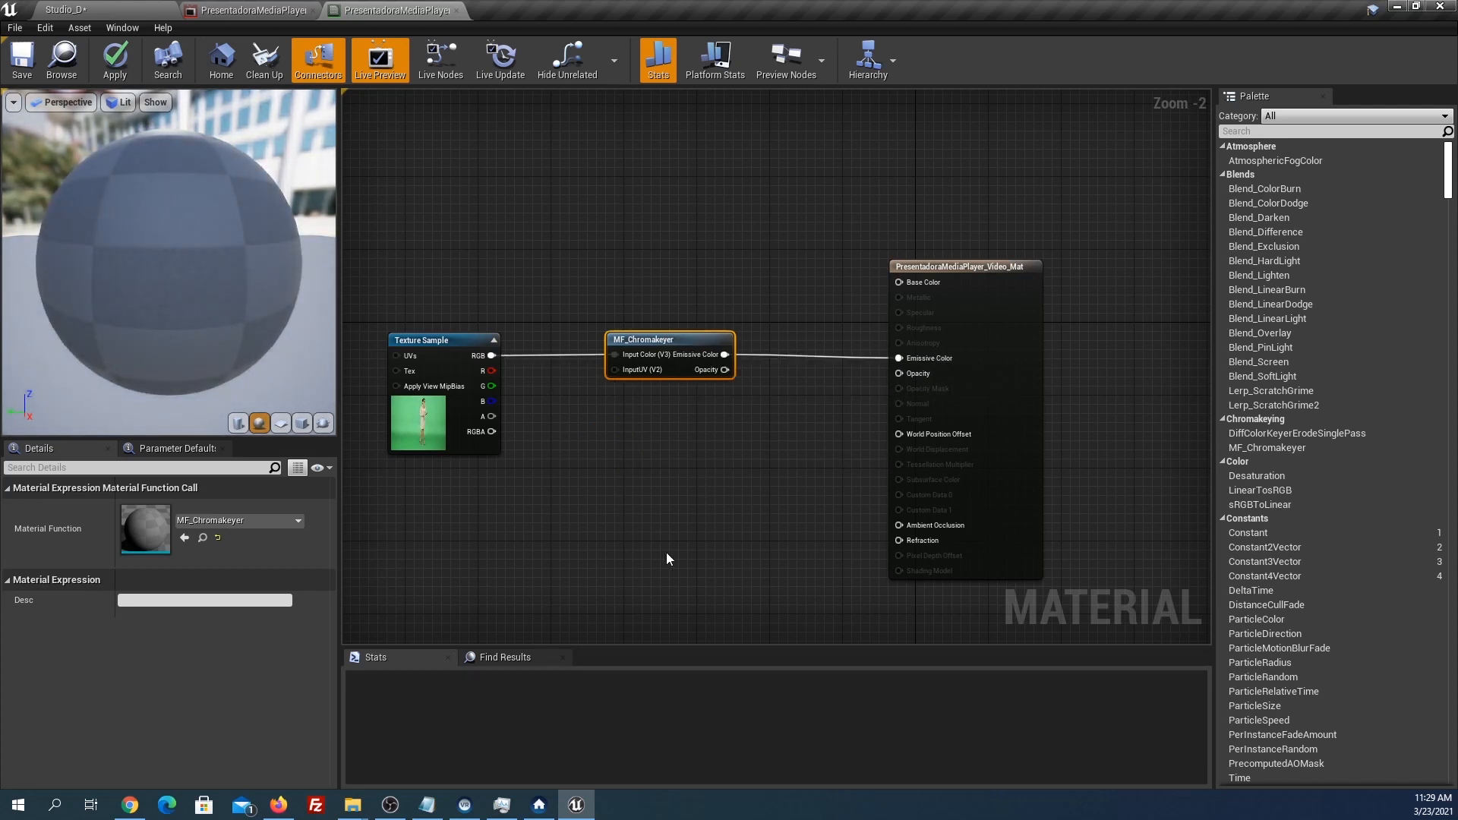
drag(881, 371, 900, 373)
drag(486, 213, 1048, 585)
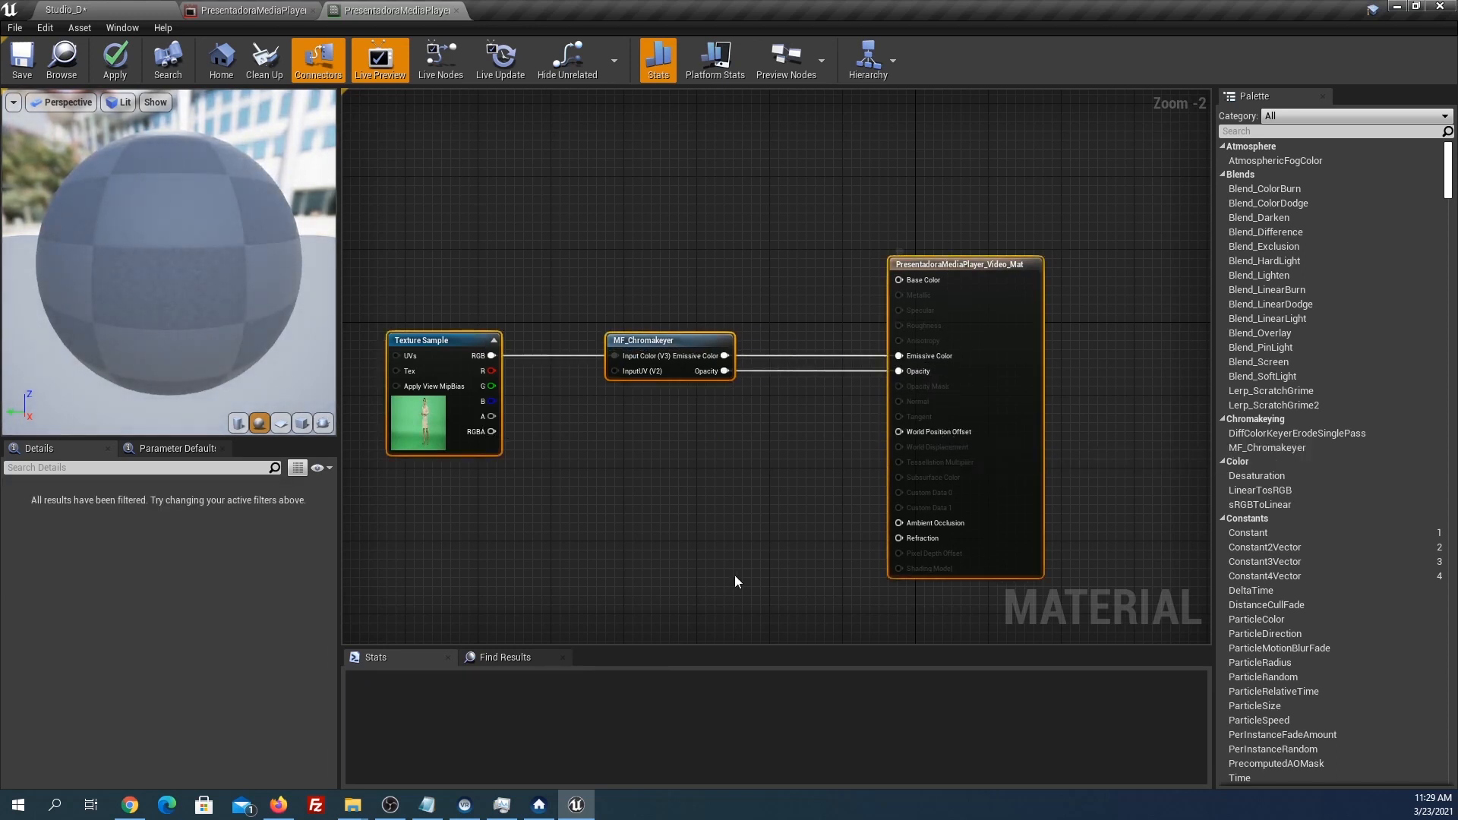
Save the material, return to the Studio_D level and save all modified content.
right_drag(735, 576, 787, 585)
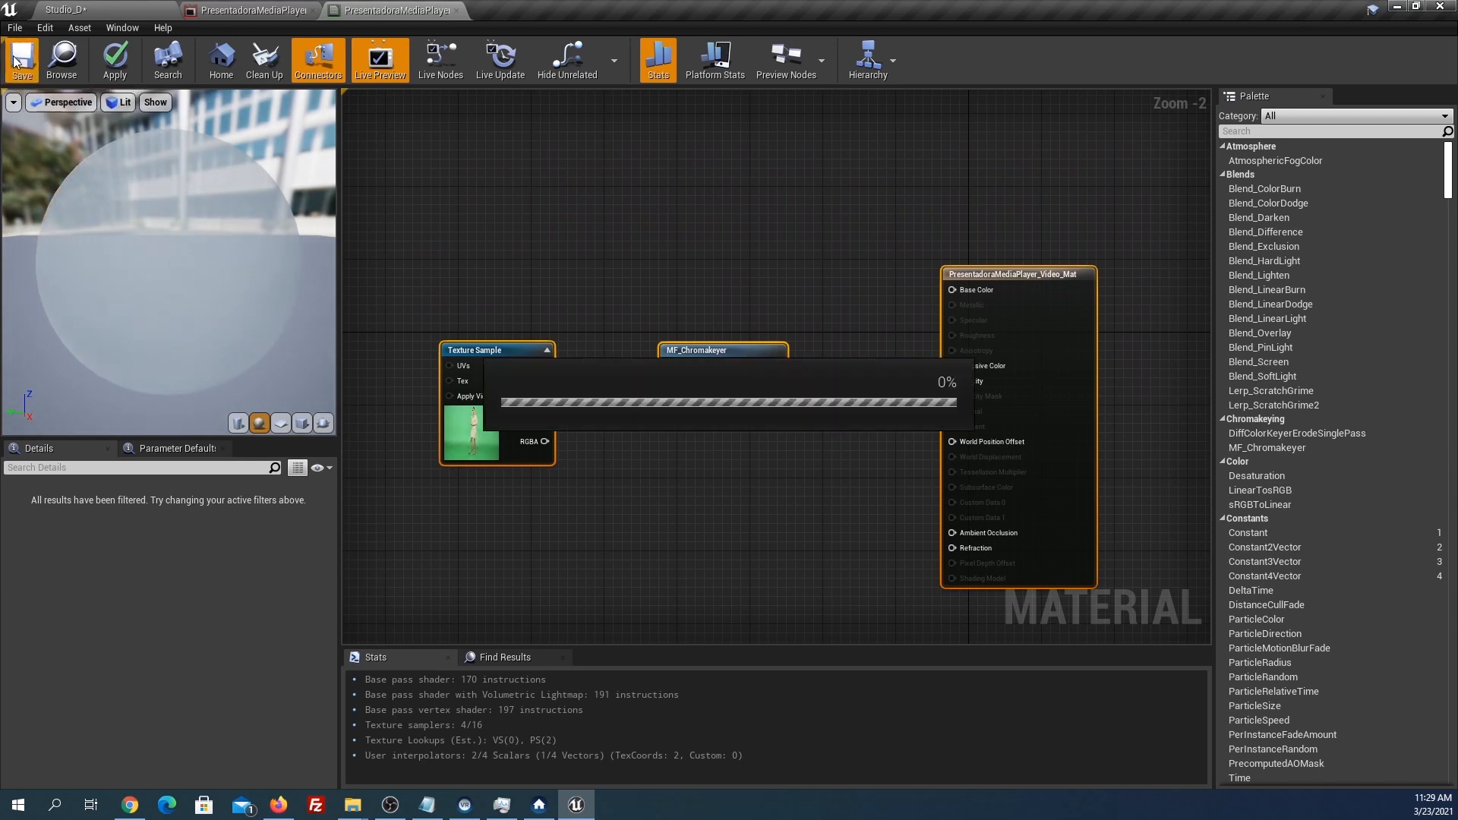
click(91, 11)
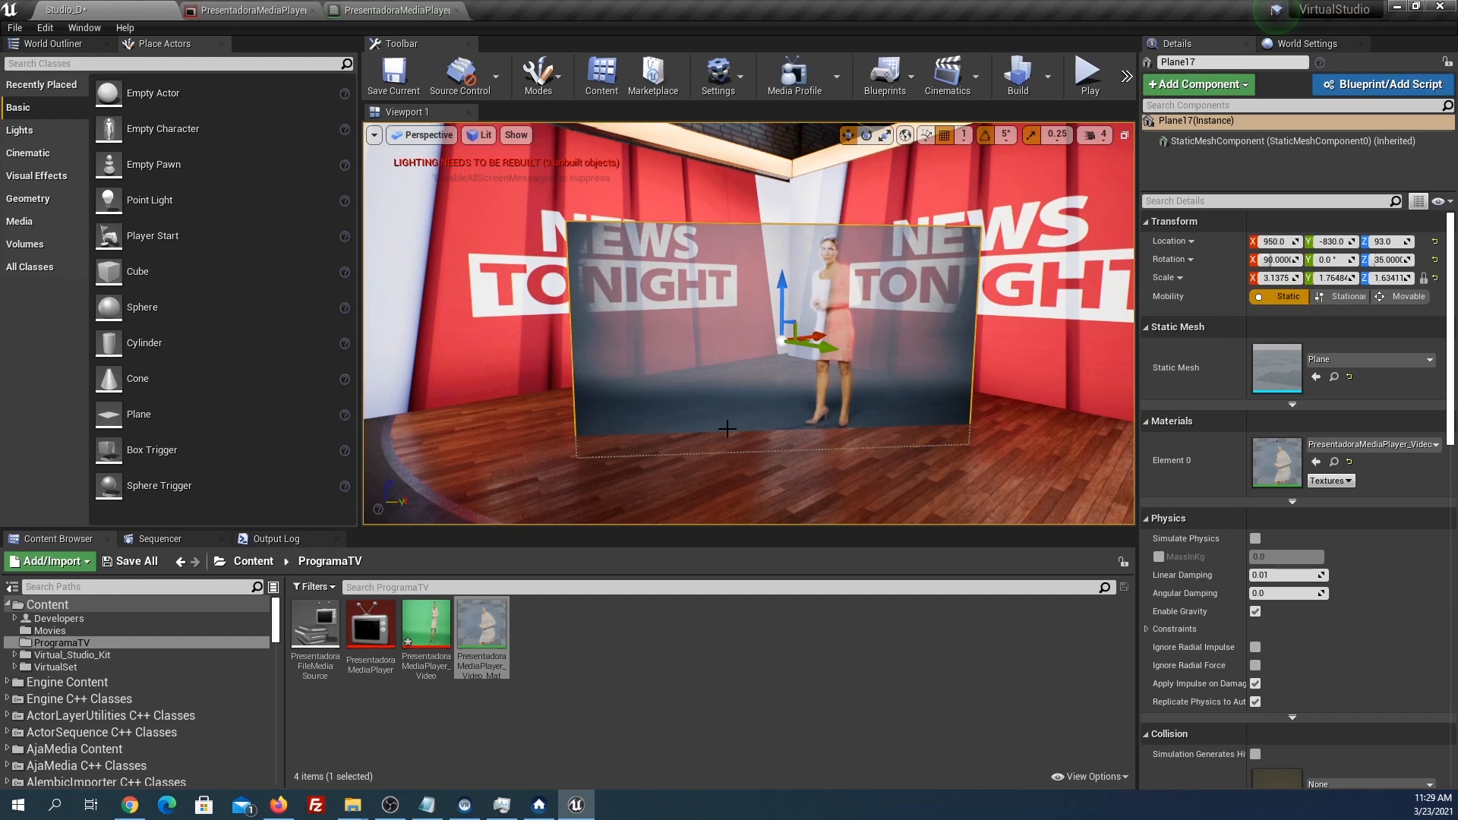
click(130, 561)
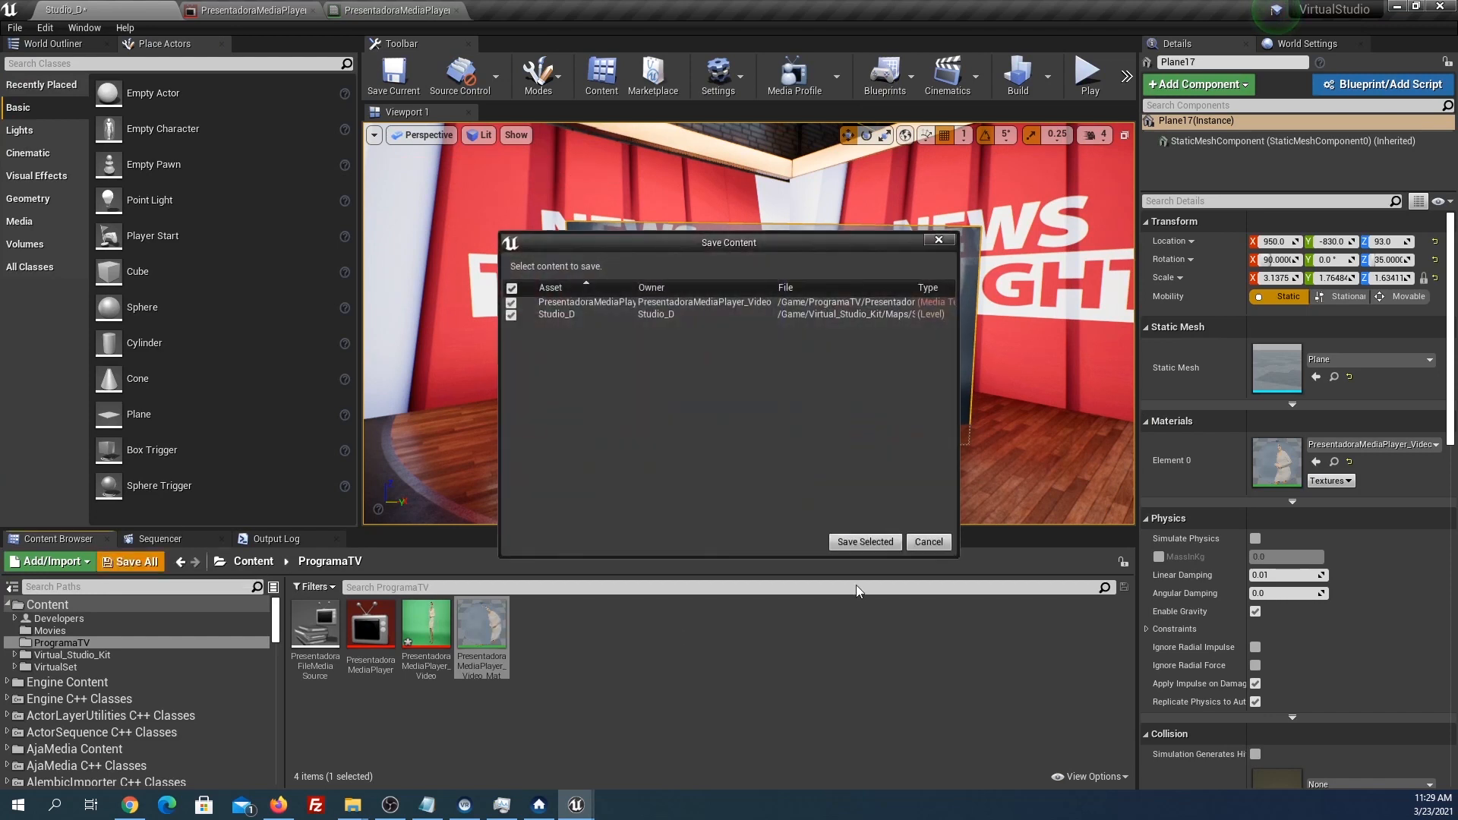
click(865, 544)
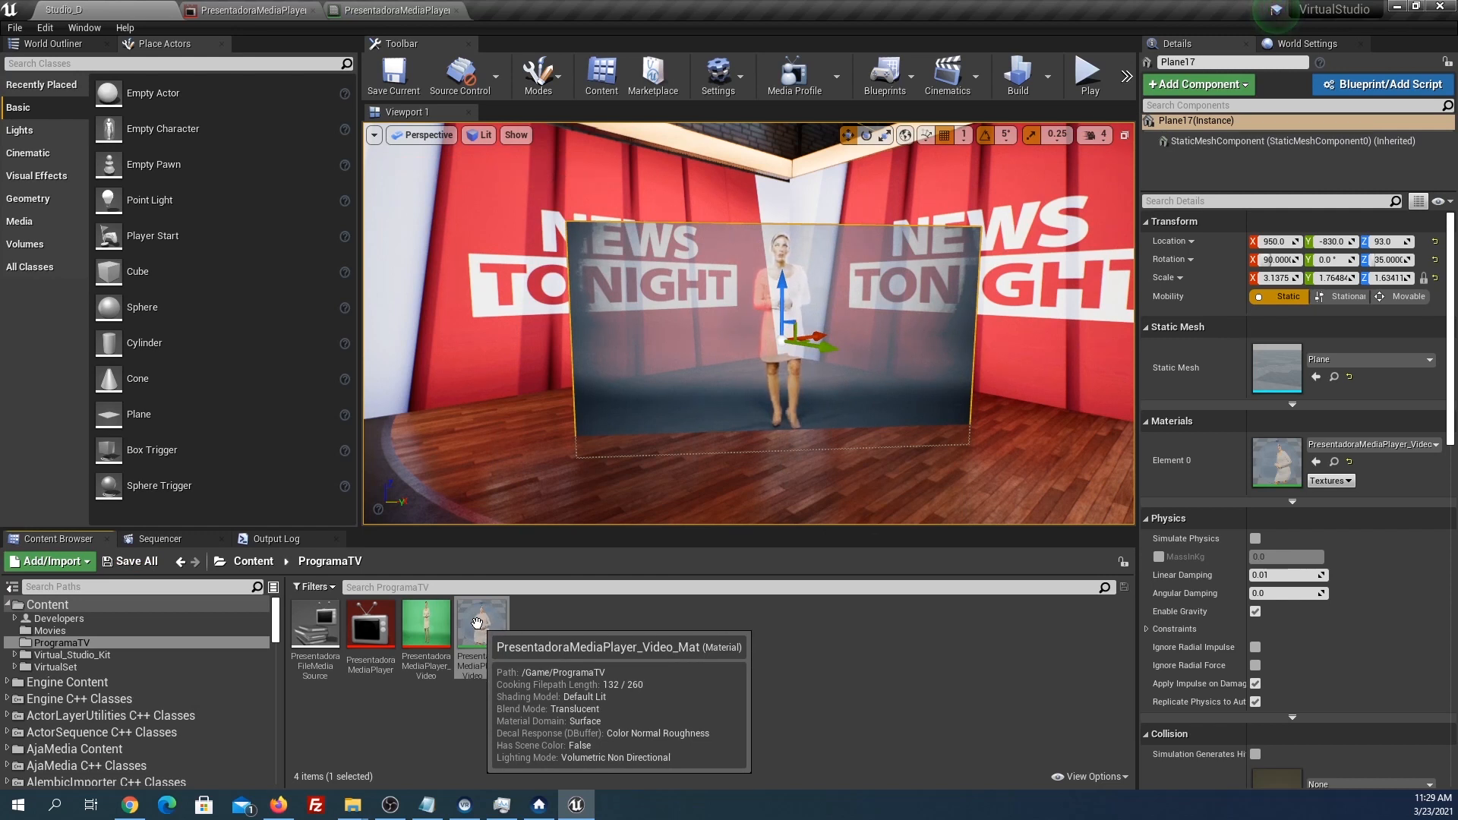
Rename the PresentadoraMediaPlayer_Video_Mat material as M_PresentadoraMediaPlayer_Video in the ProgramaTV folder.
right_click(476, 617)
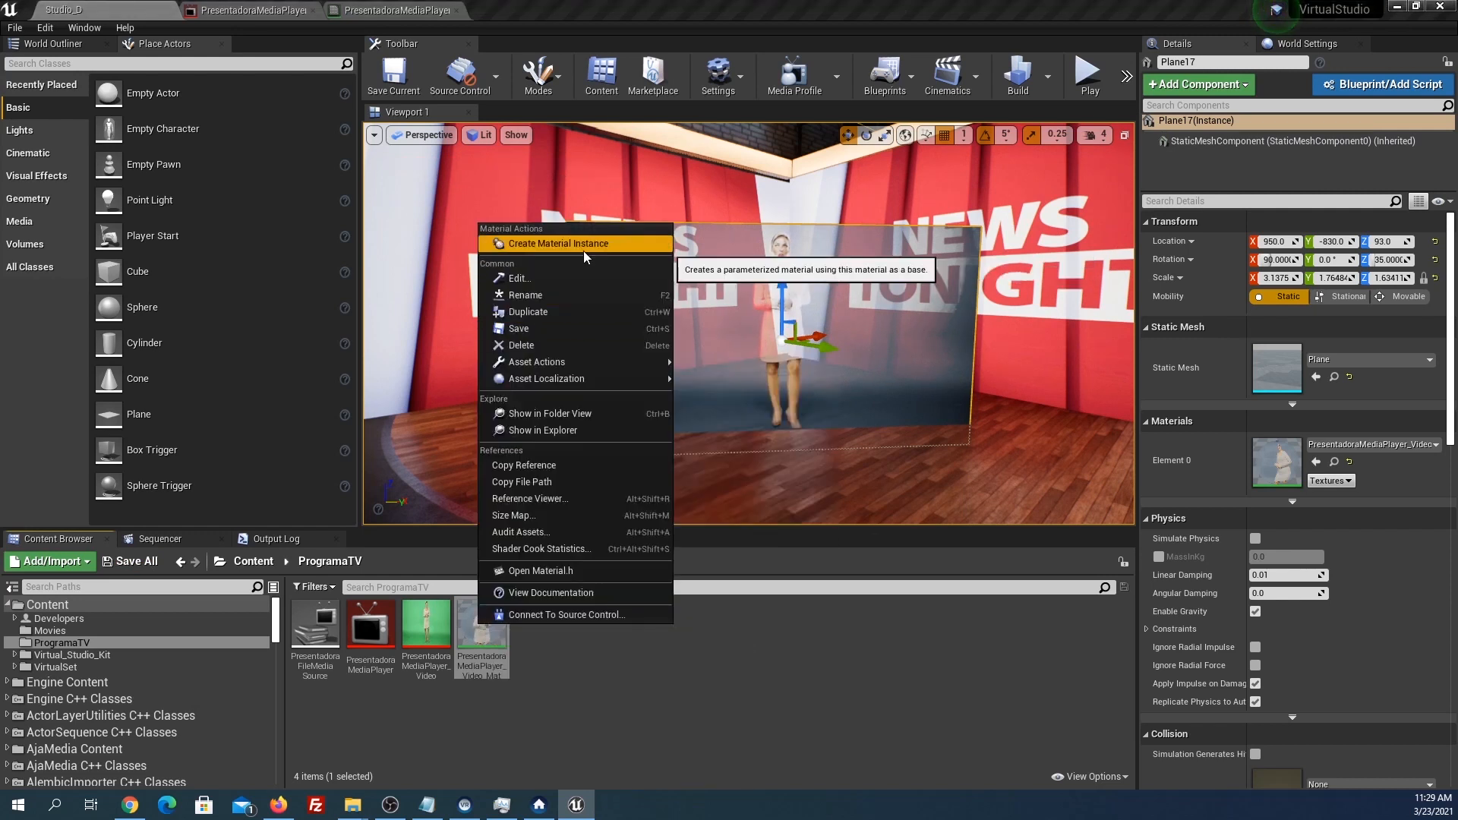
click(773, 633)
click(476, 622)
key(F2)
key(End)
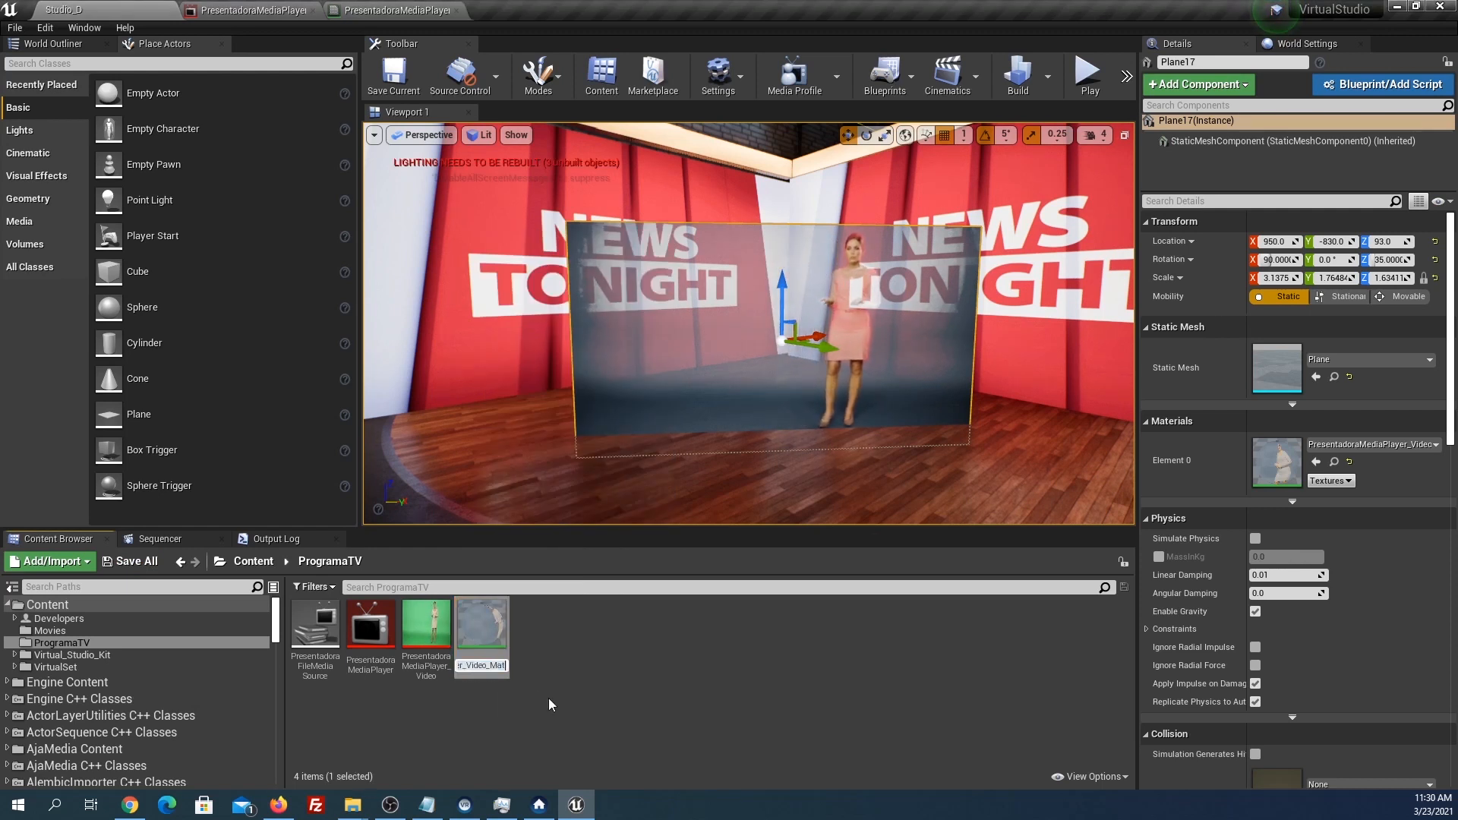
key(BackSpace)
key(BackSpace)
key(BackSpace)
key(BackSpace)
key(Home)
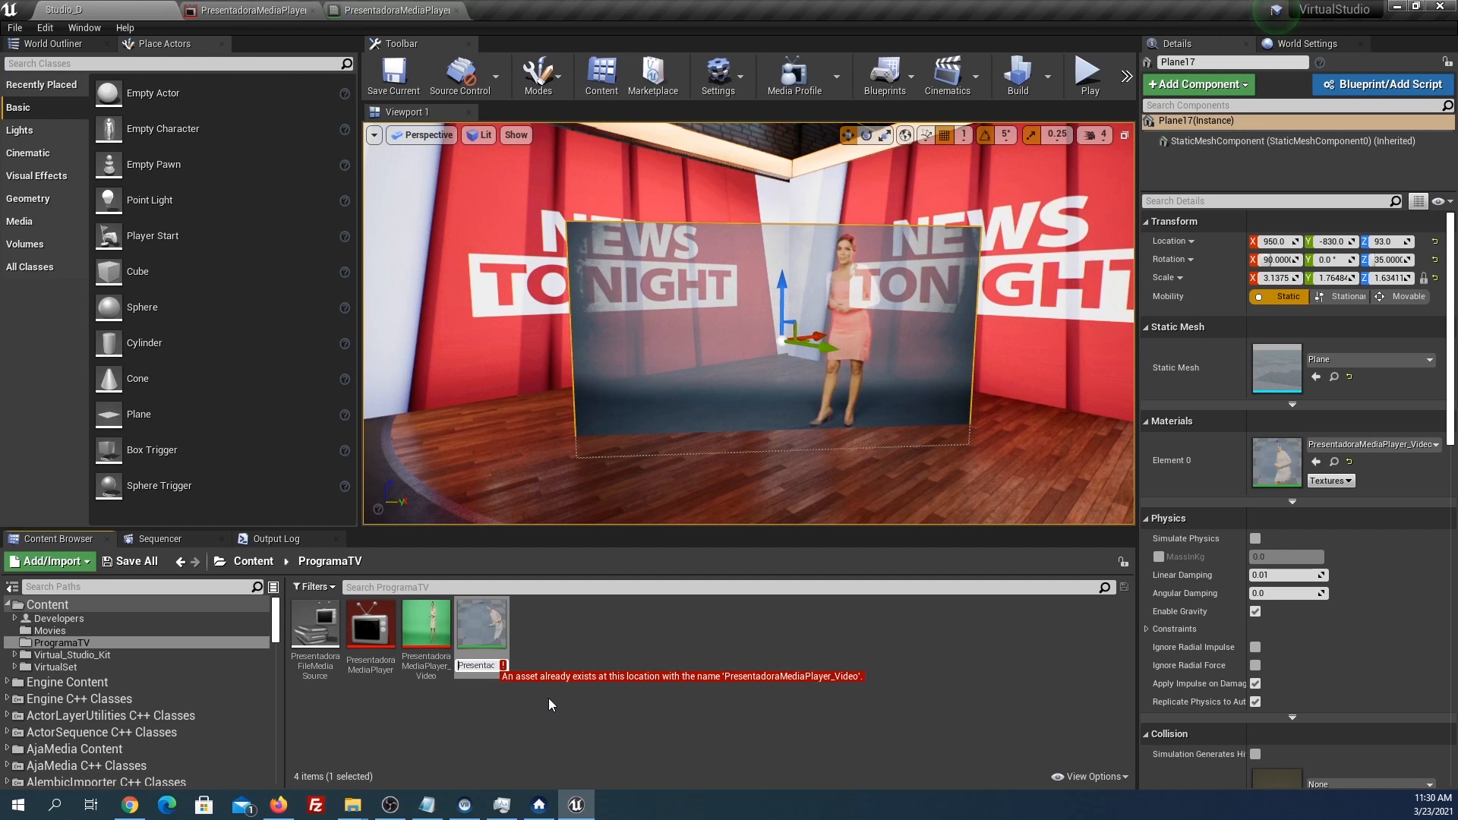
text(M_)
key(Return)
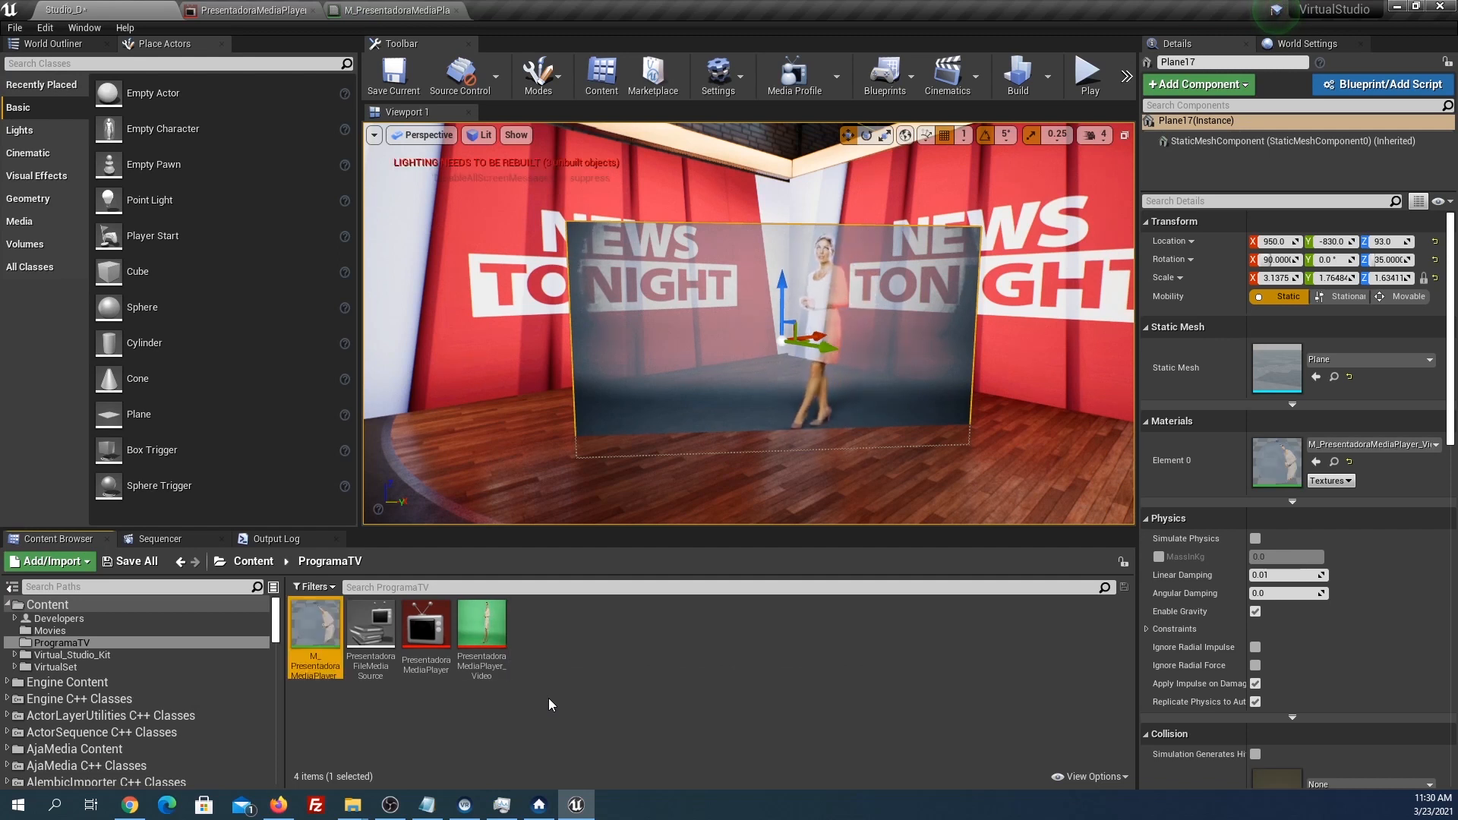
Create a material instance from M_PresentadoraMediaPlayer_Video and name it MI_PresentadoraMediaPlayer_Video.
right_click(325, 631)
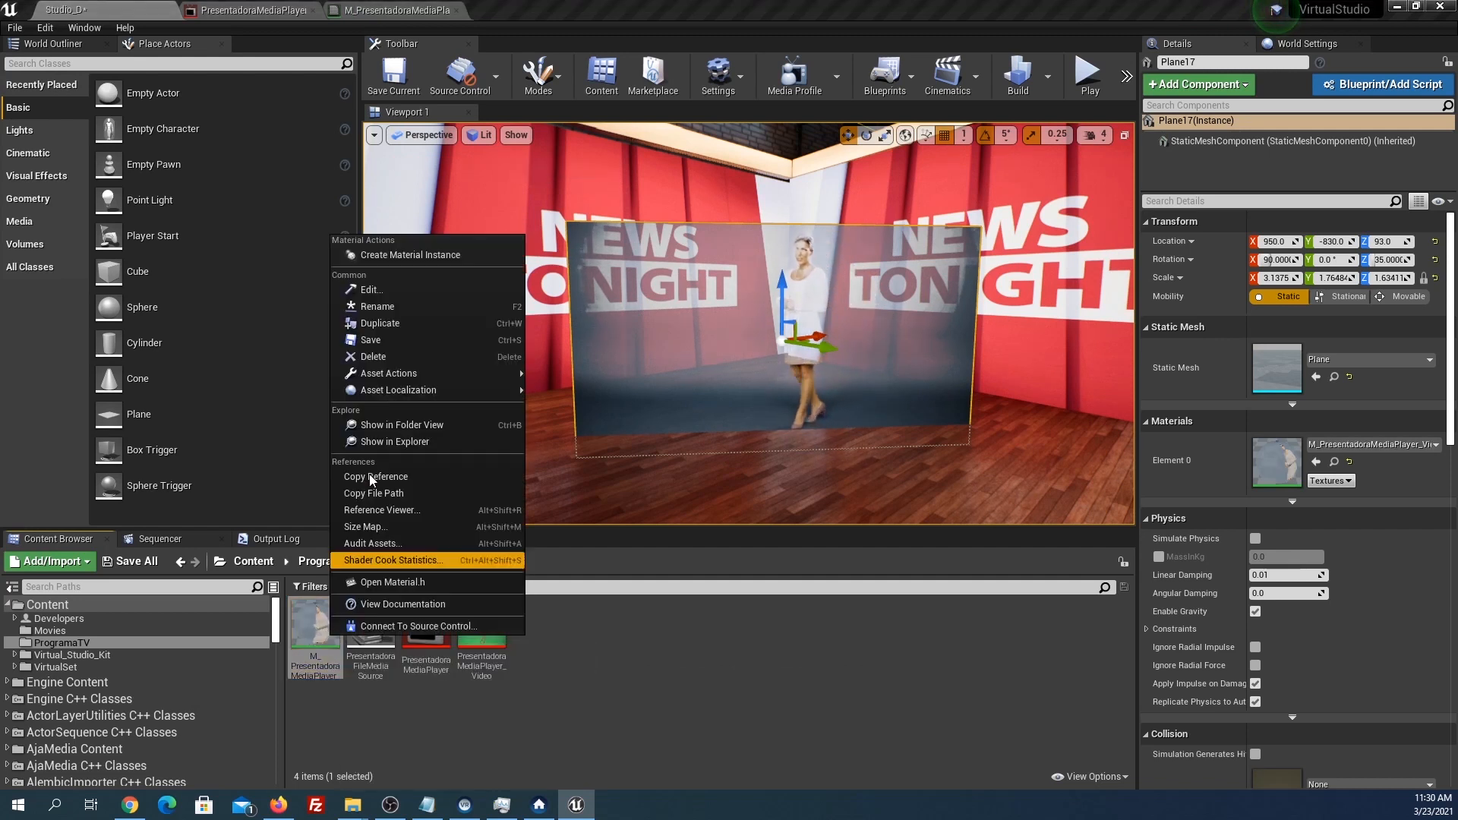
click(410, 255)
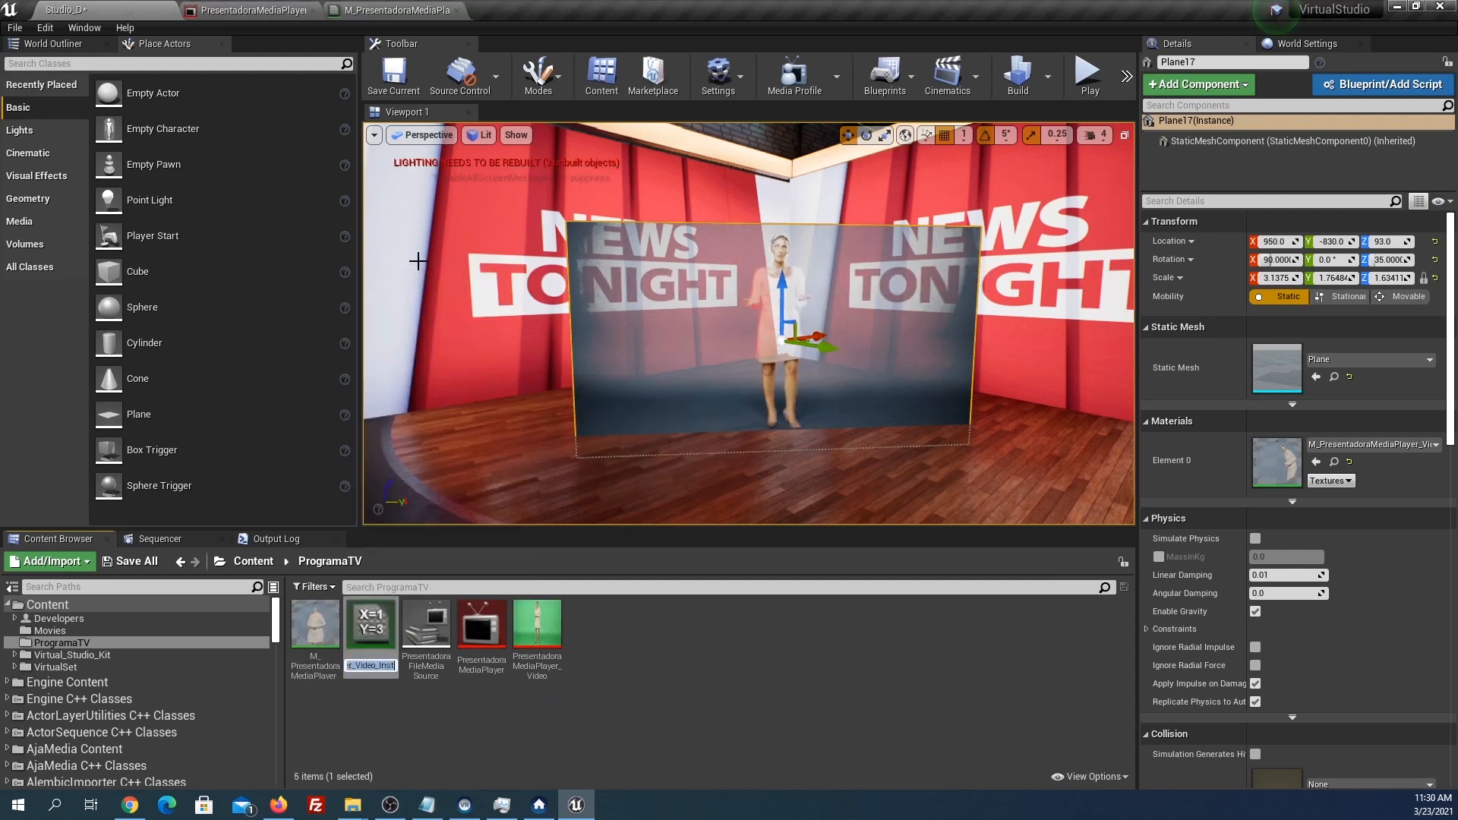
key(BackSpace)
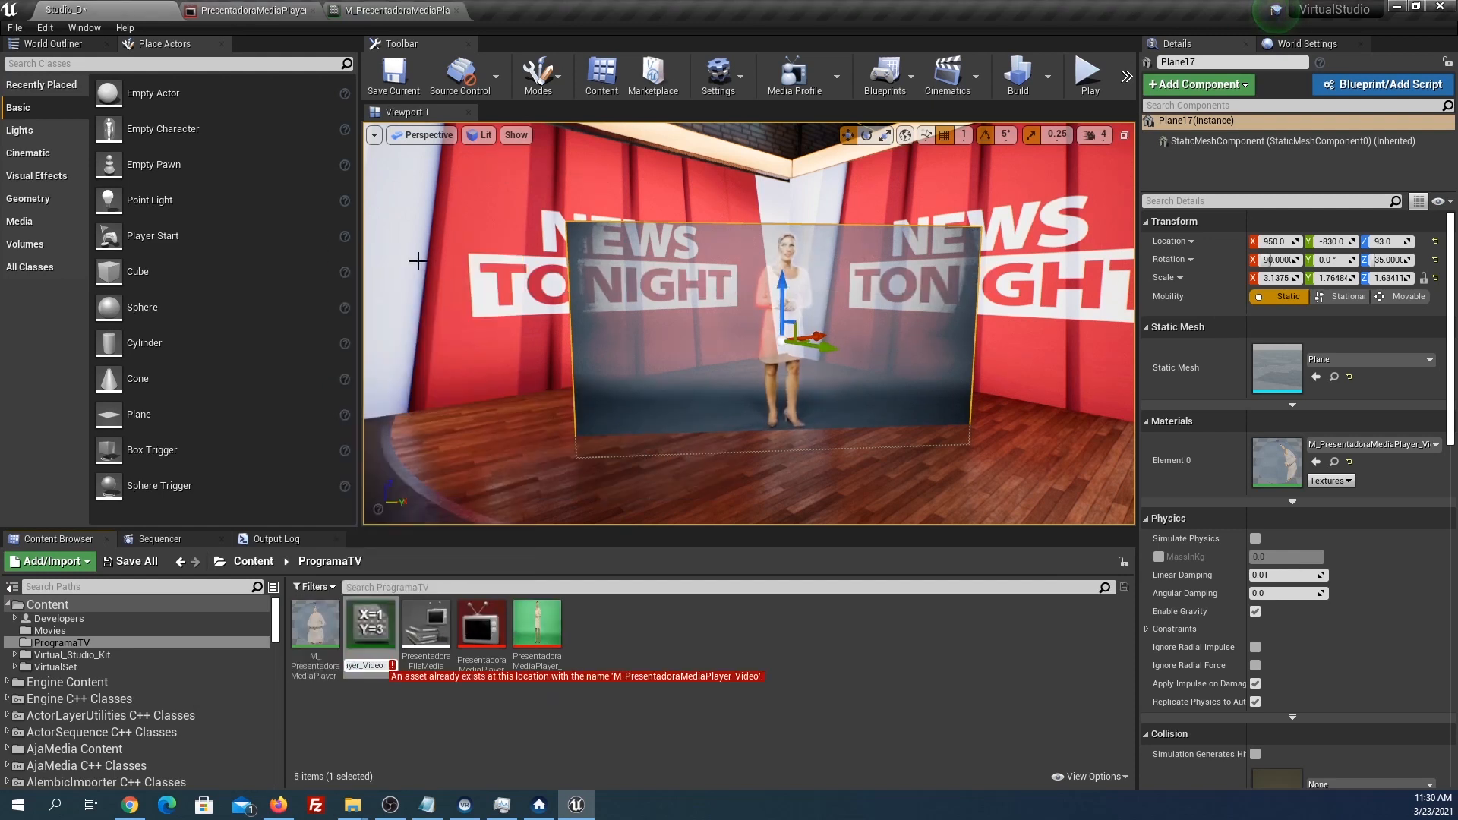
text(I_Present)
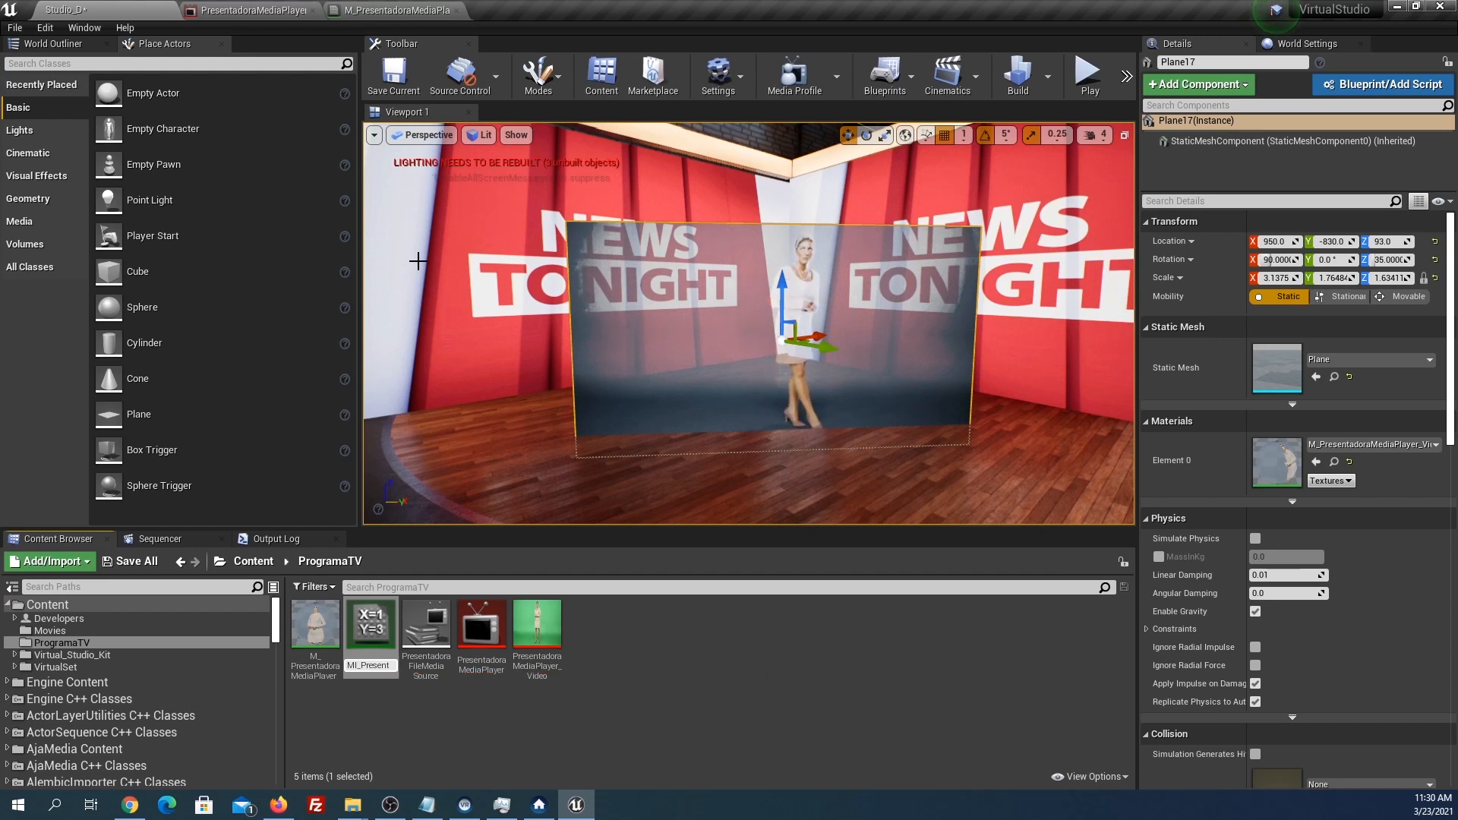
key(Return)
Open the MI_PresentadoraMediaPlayer_Video instance in a floating window, make it taller and widen its parameter details.
double_click(368, 624)
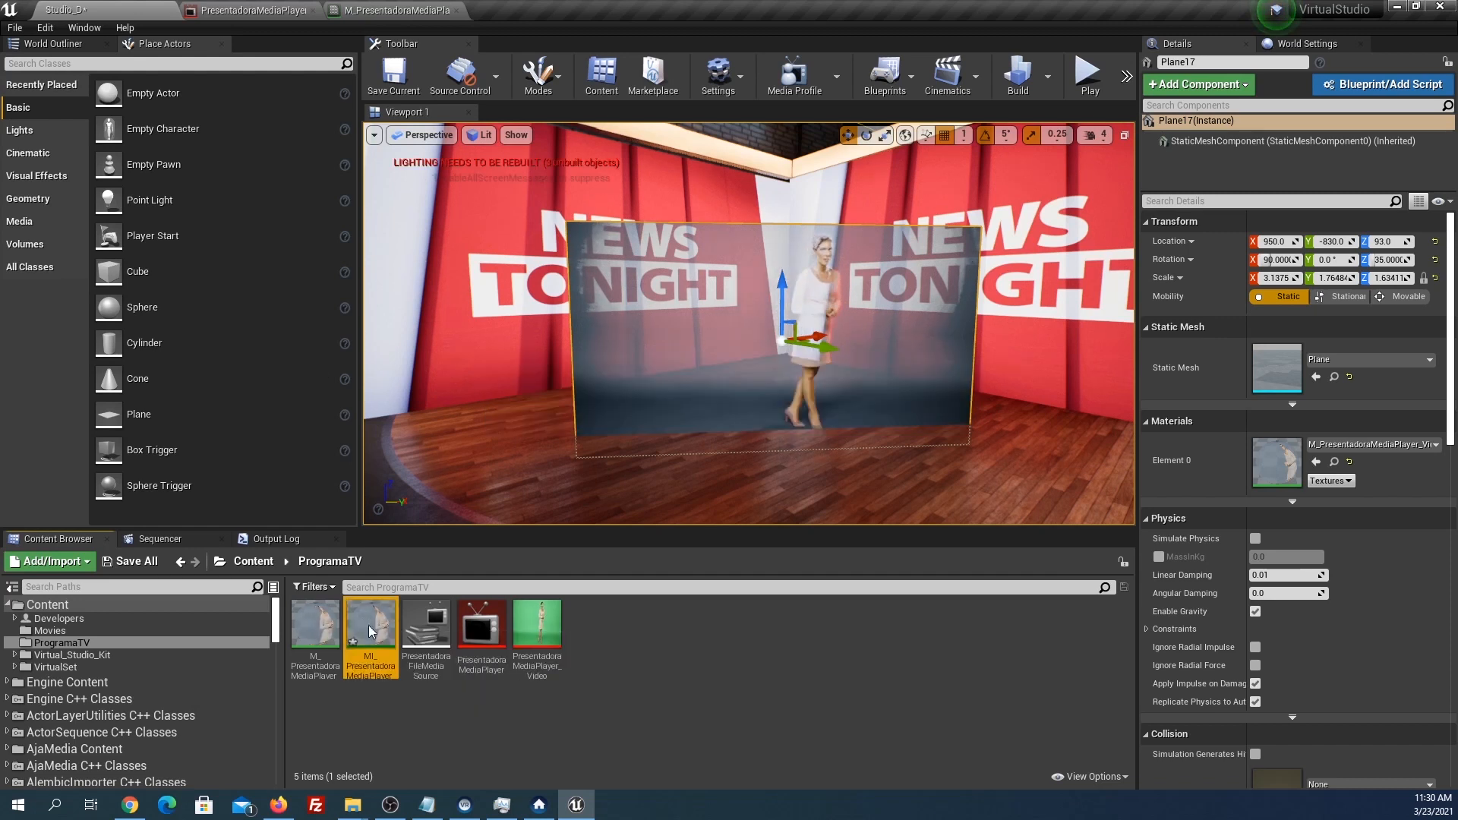
drag(514, 10, 843, 41)
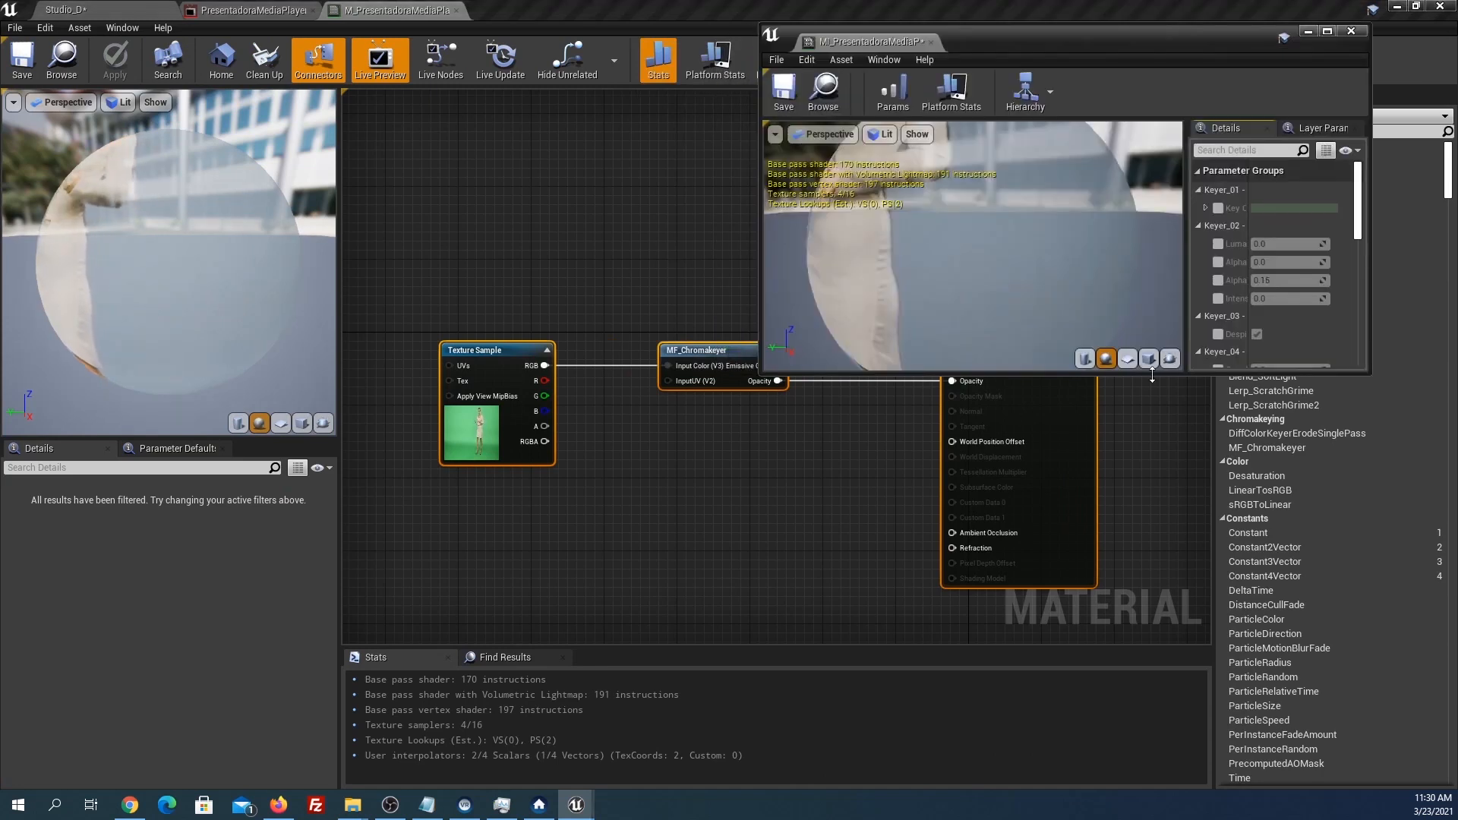
drag(1088, 373, 1100, 725)
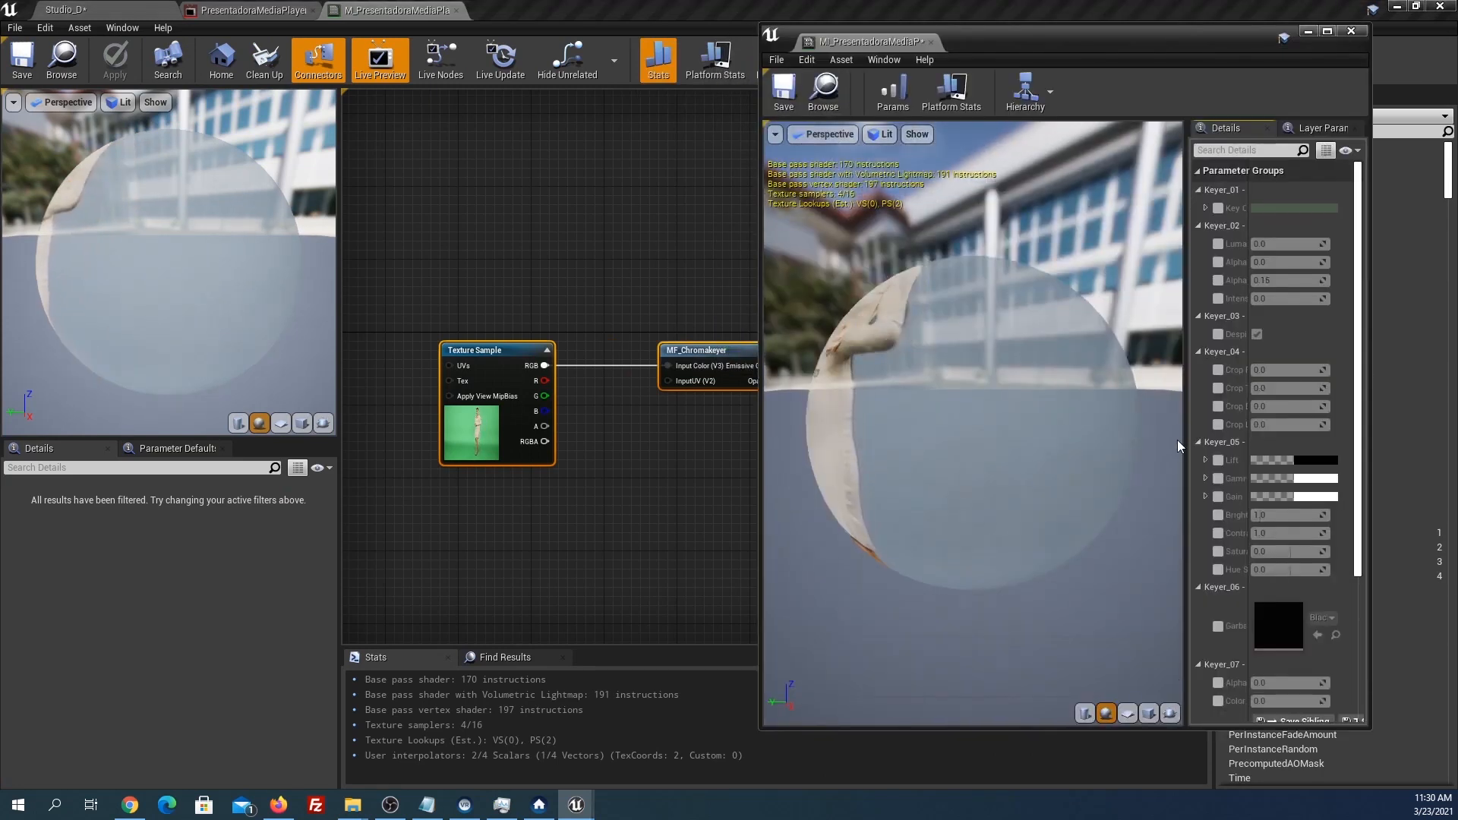
drag(1066, 437, 980, 437)
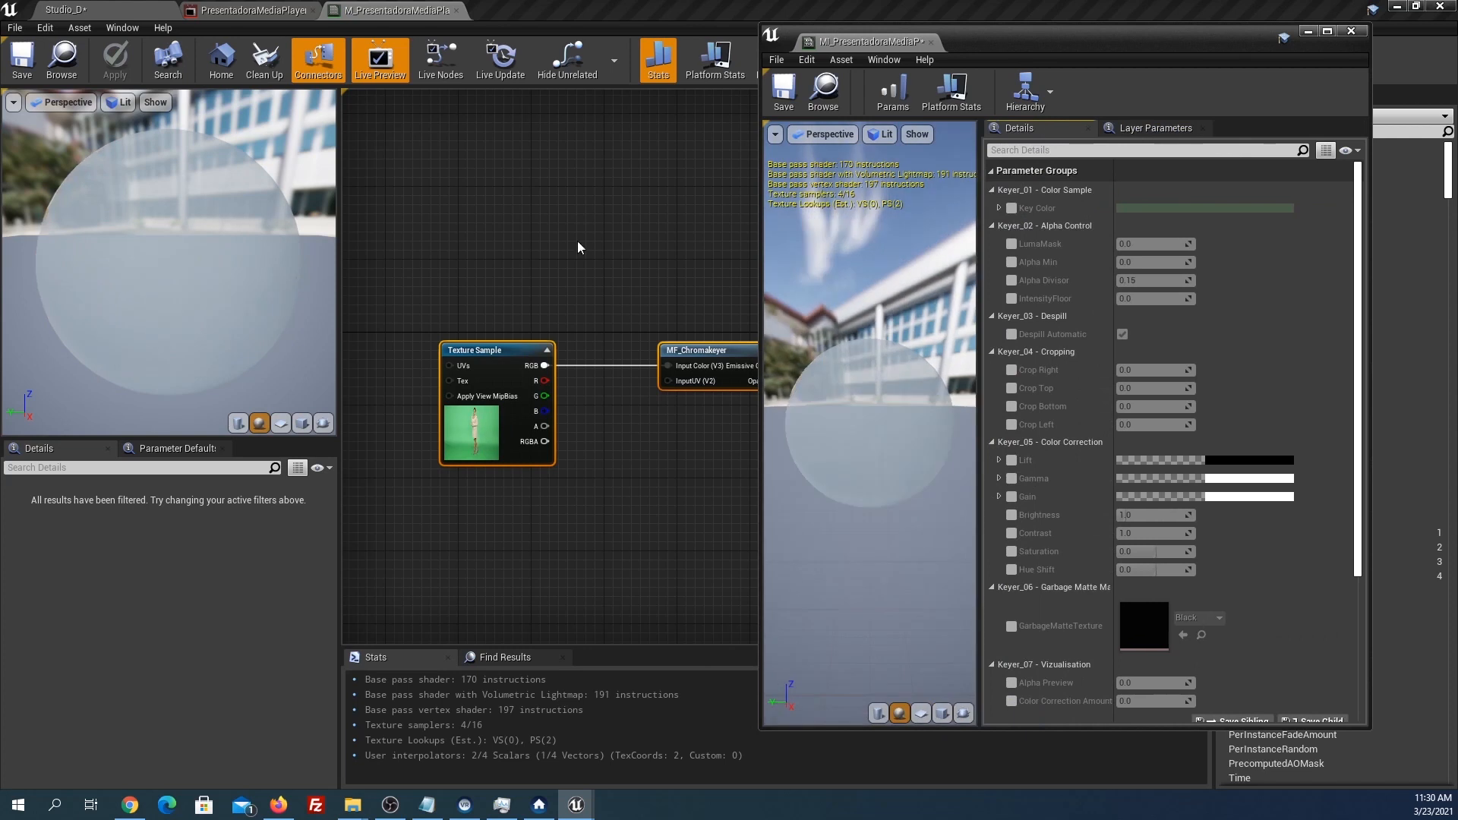
Return to the Studio_D level, widen the viewport and move the video plane in front of the left News Tonight wall.
click(86, 15)
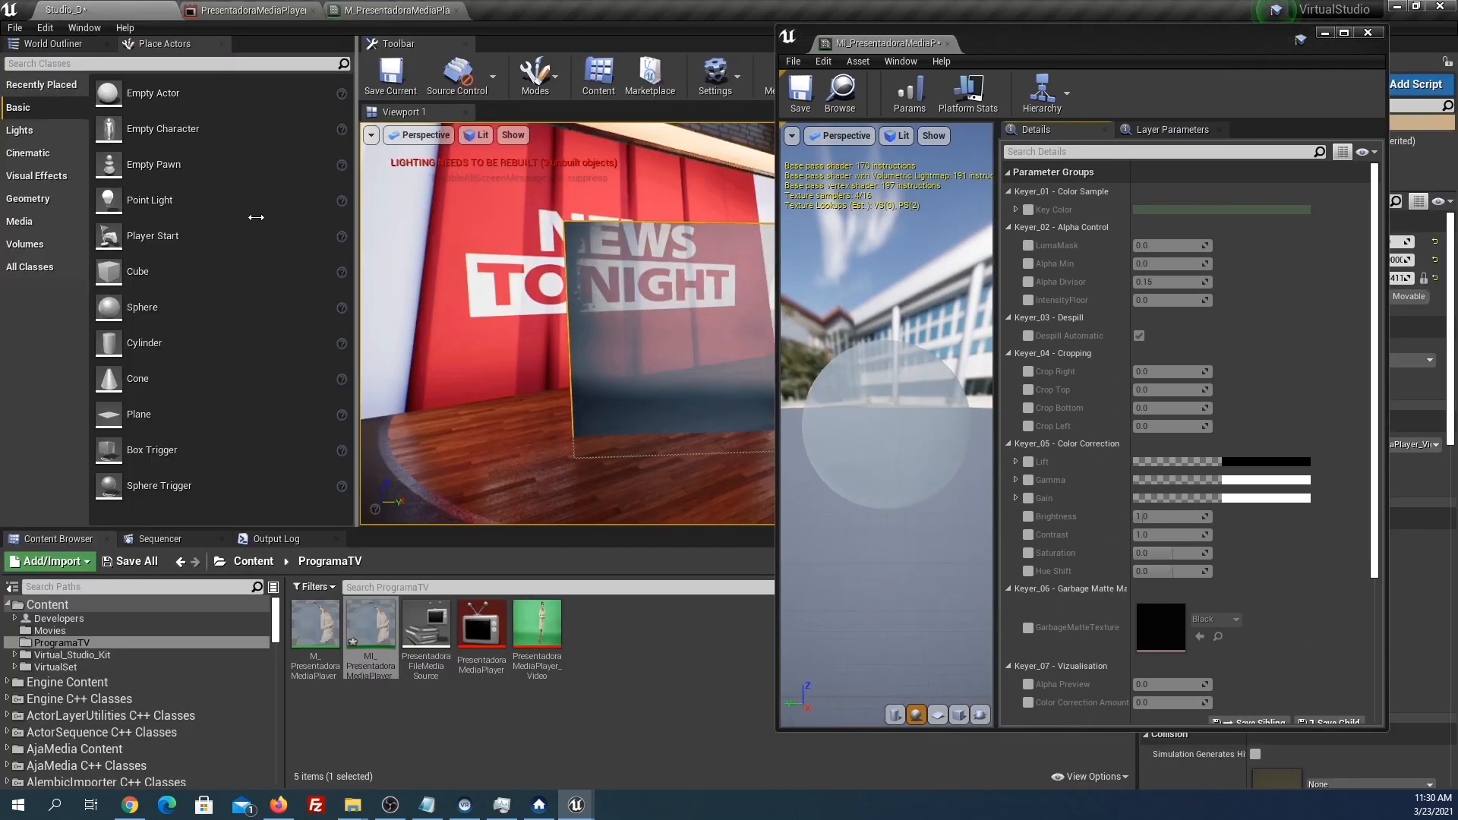
drag(359, 208, 240, 208)
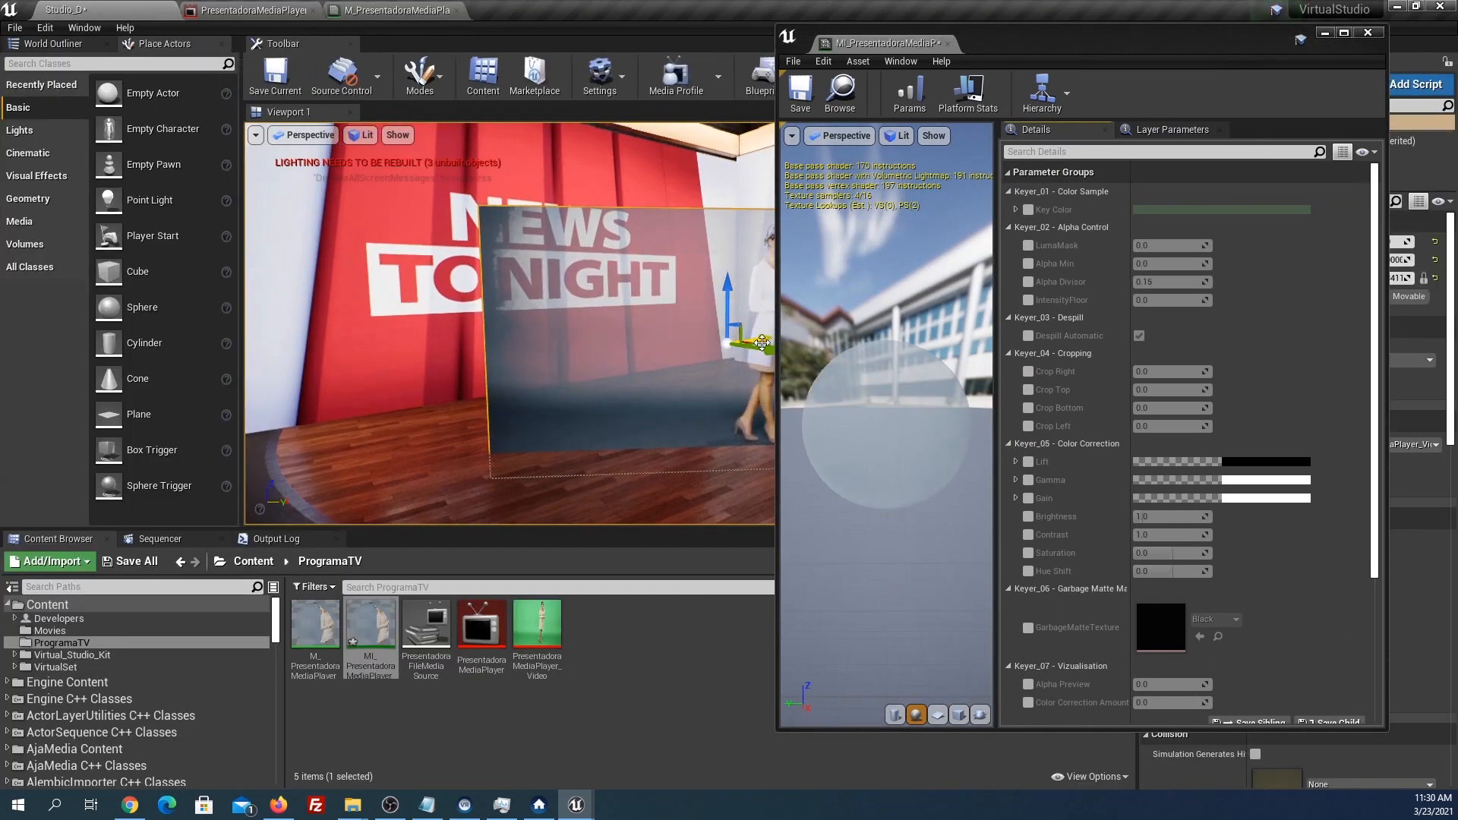
drag(760, 346, 592, 348)
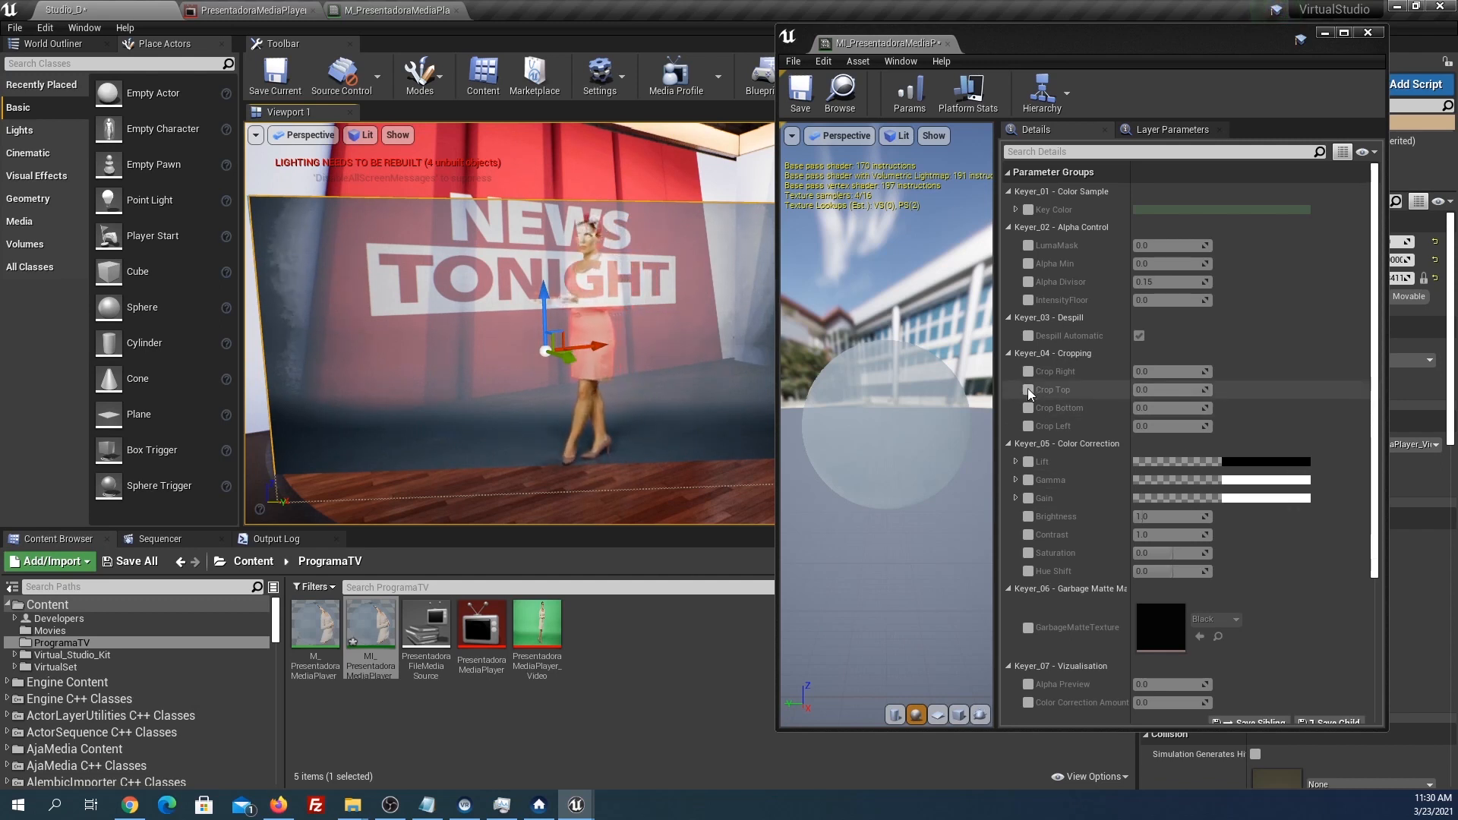
Enable the Crop Left parameter in the material instance and set it to about 0.276.
click(1028, 426)
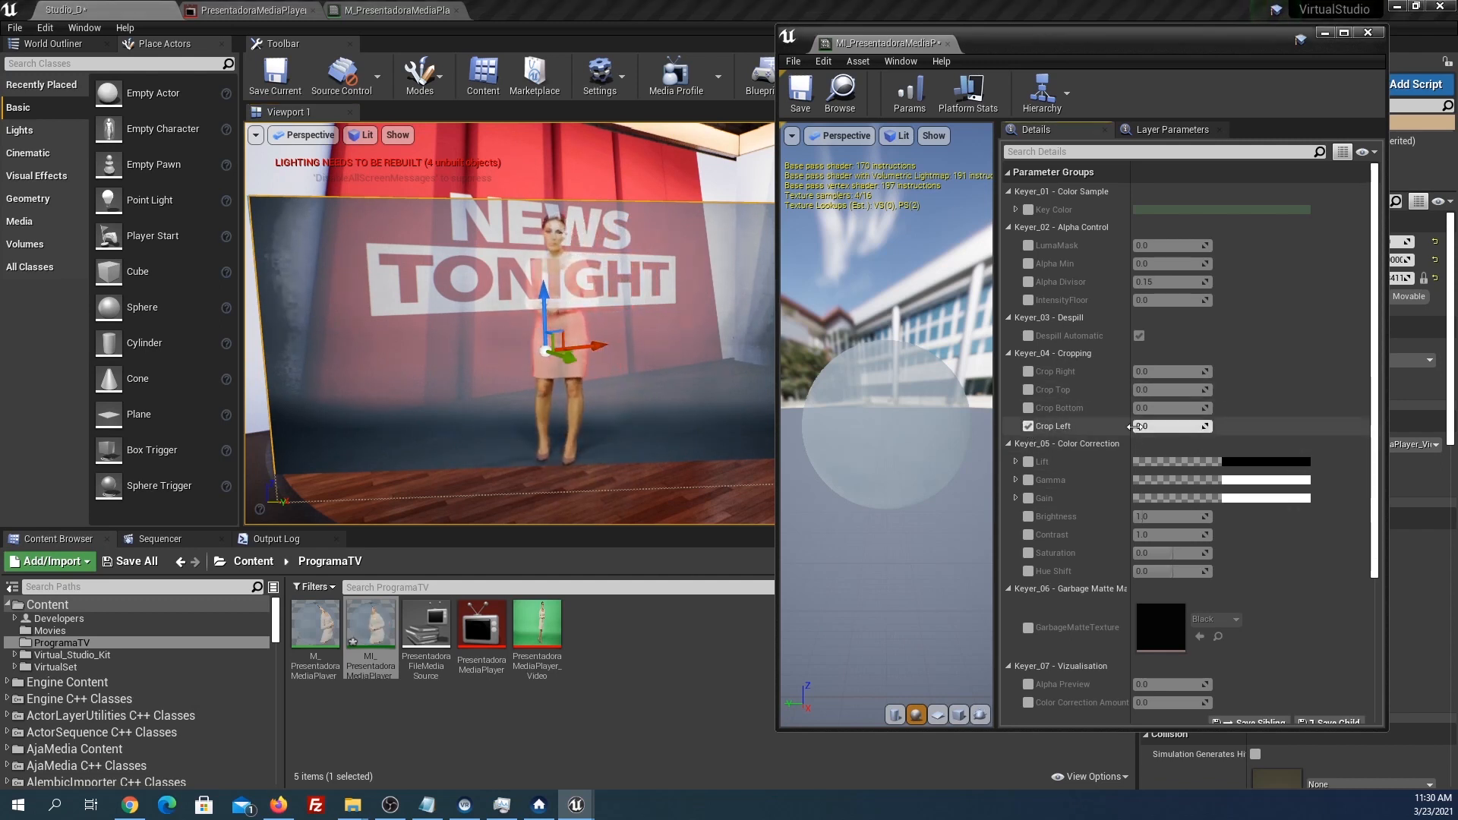
drag(1182, 426, 1174, 426)
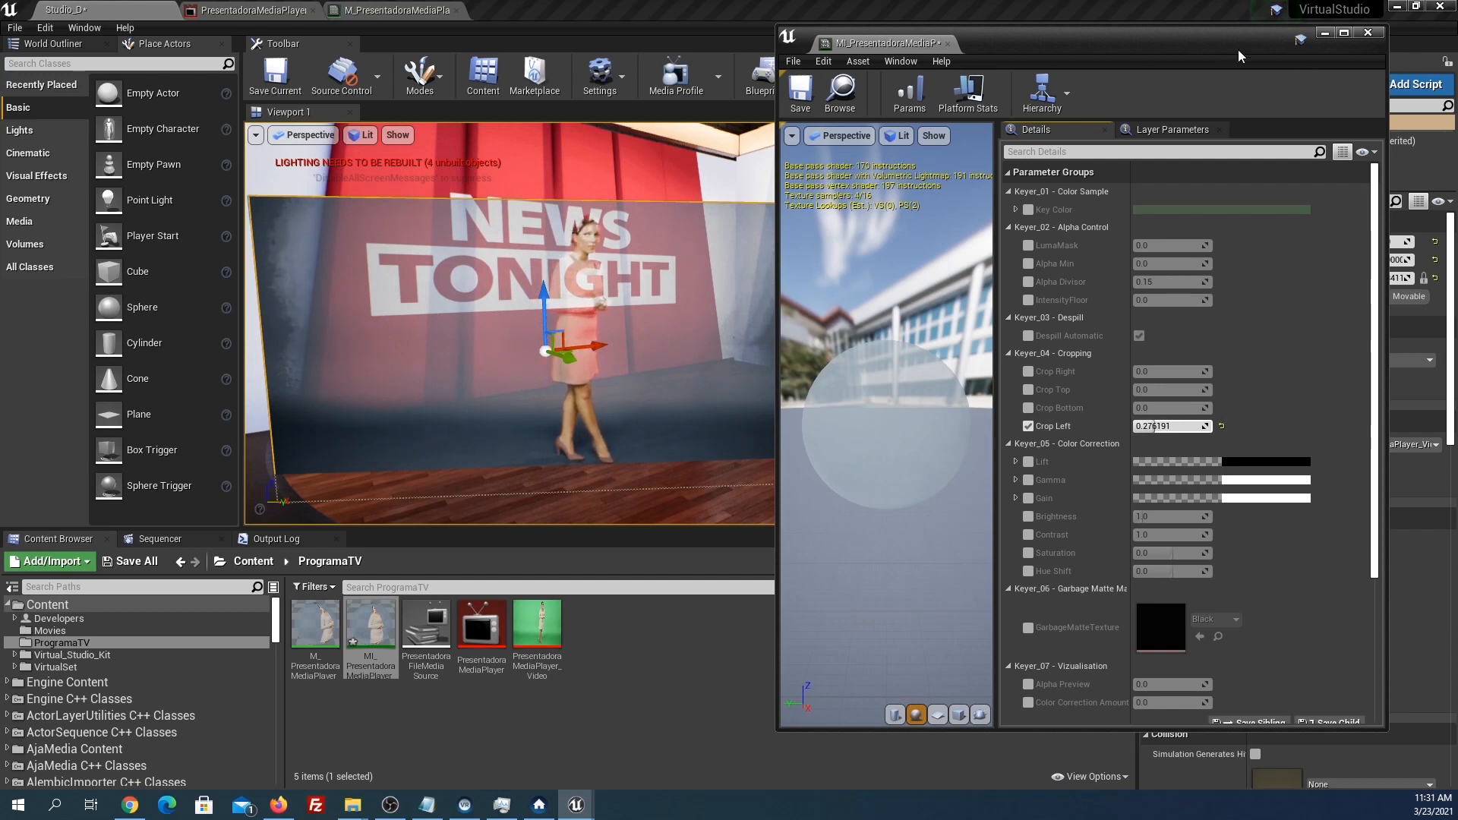
Close the instance editor and assign MI_PresentadoraMediaPlayer_Video as the video plane's Element 0 material.
click(1367, 34)
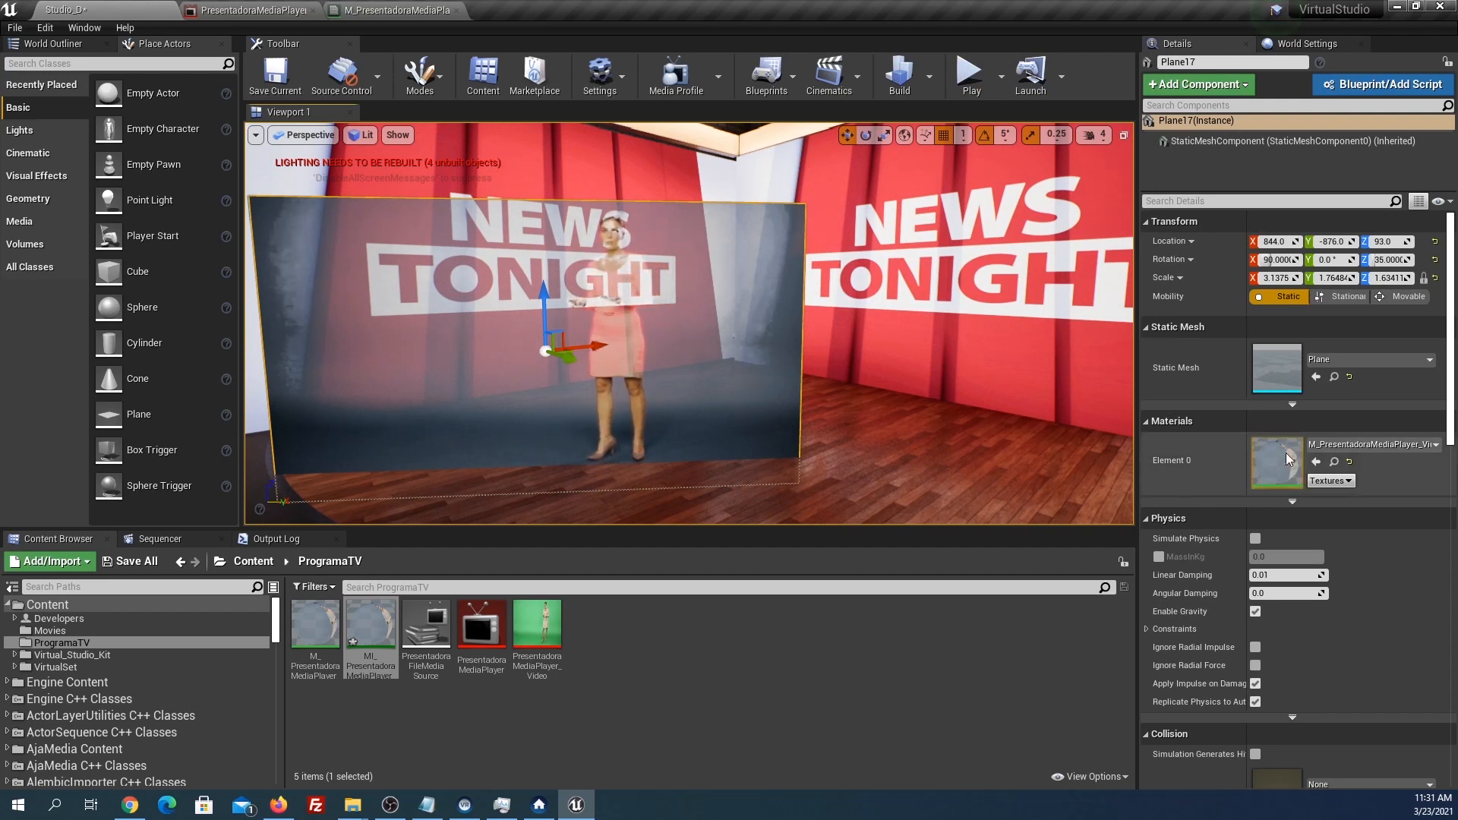
drag(371, 639, 1251, 478)
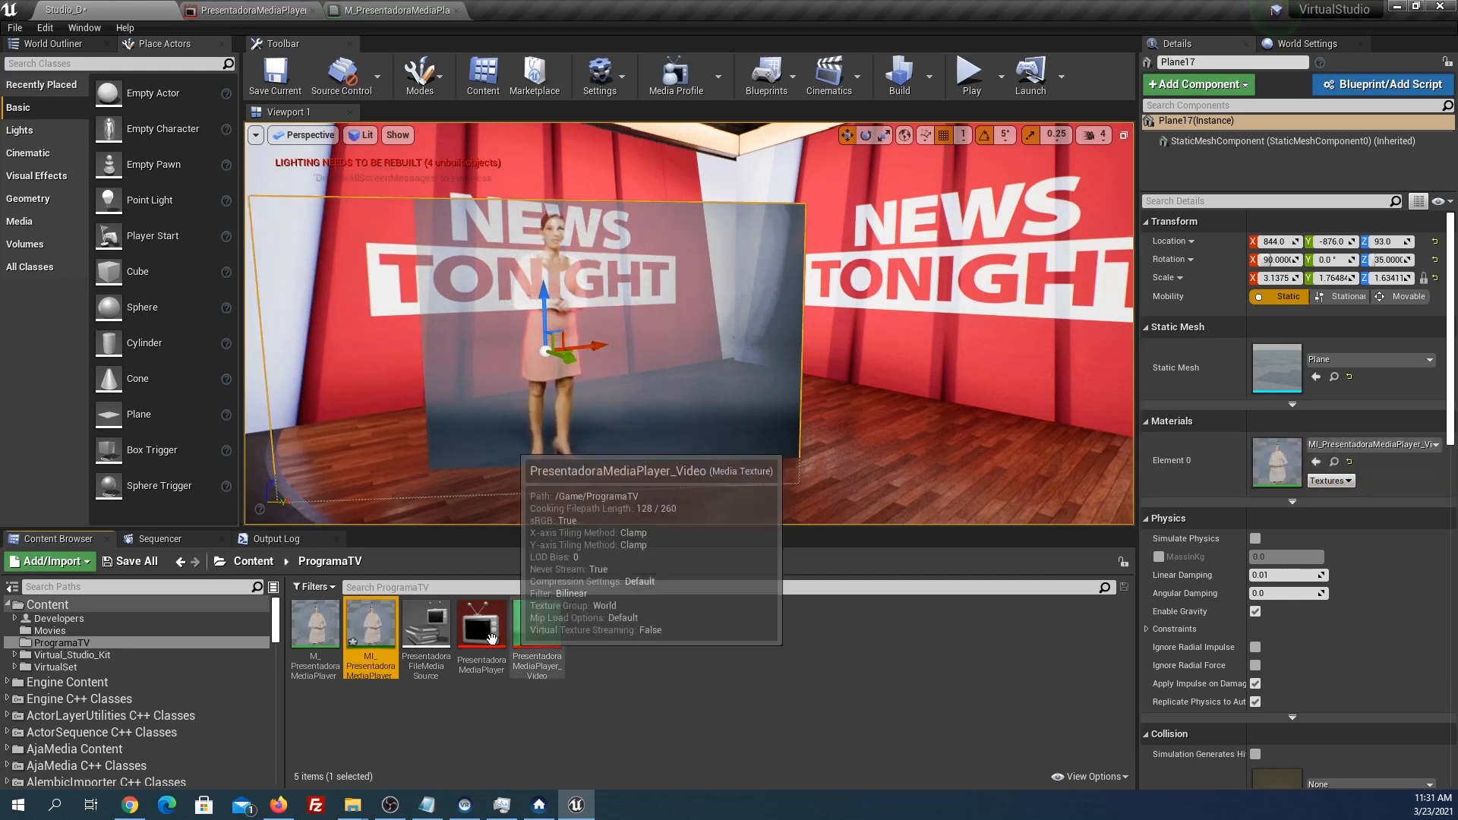
Reopen the material instance in a taller floating window over the Studio_D level and reset Crop Left to its default.
double_click(361, 646)
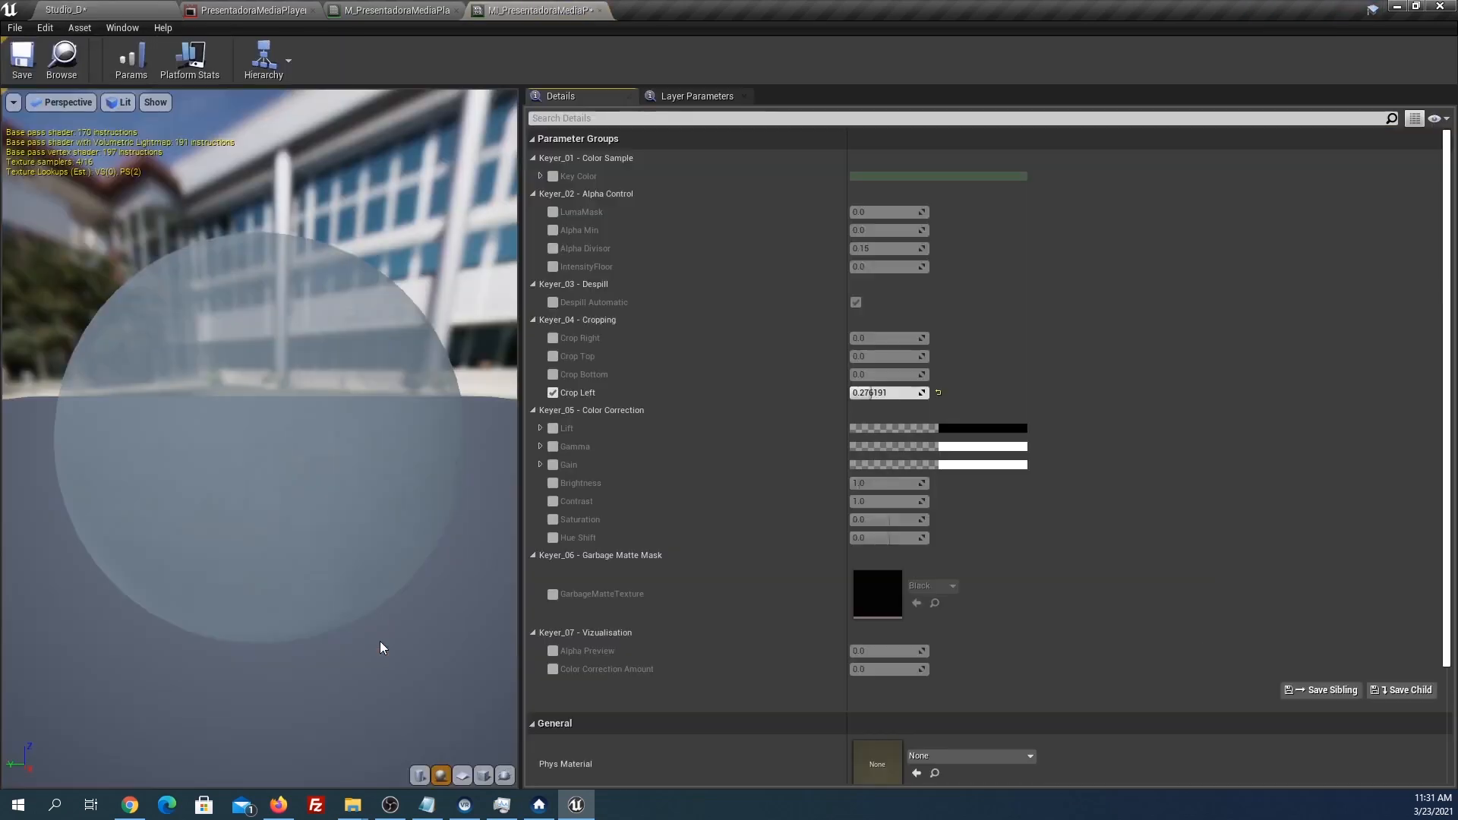
drag(550, 15, 919, 53)
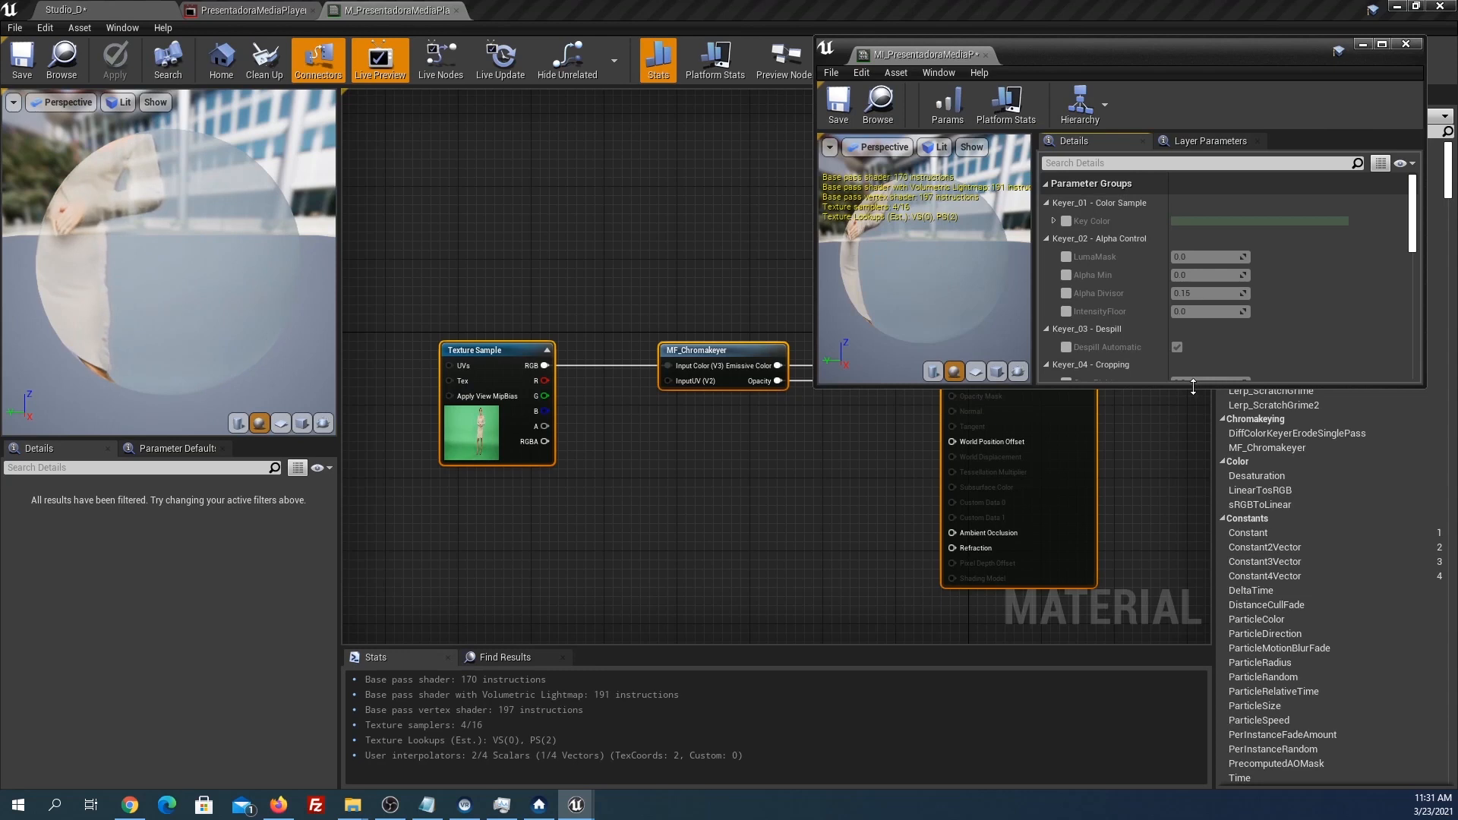
drag(1188, 388, 1155, 765)
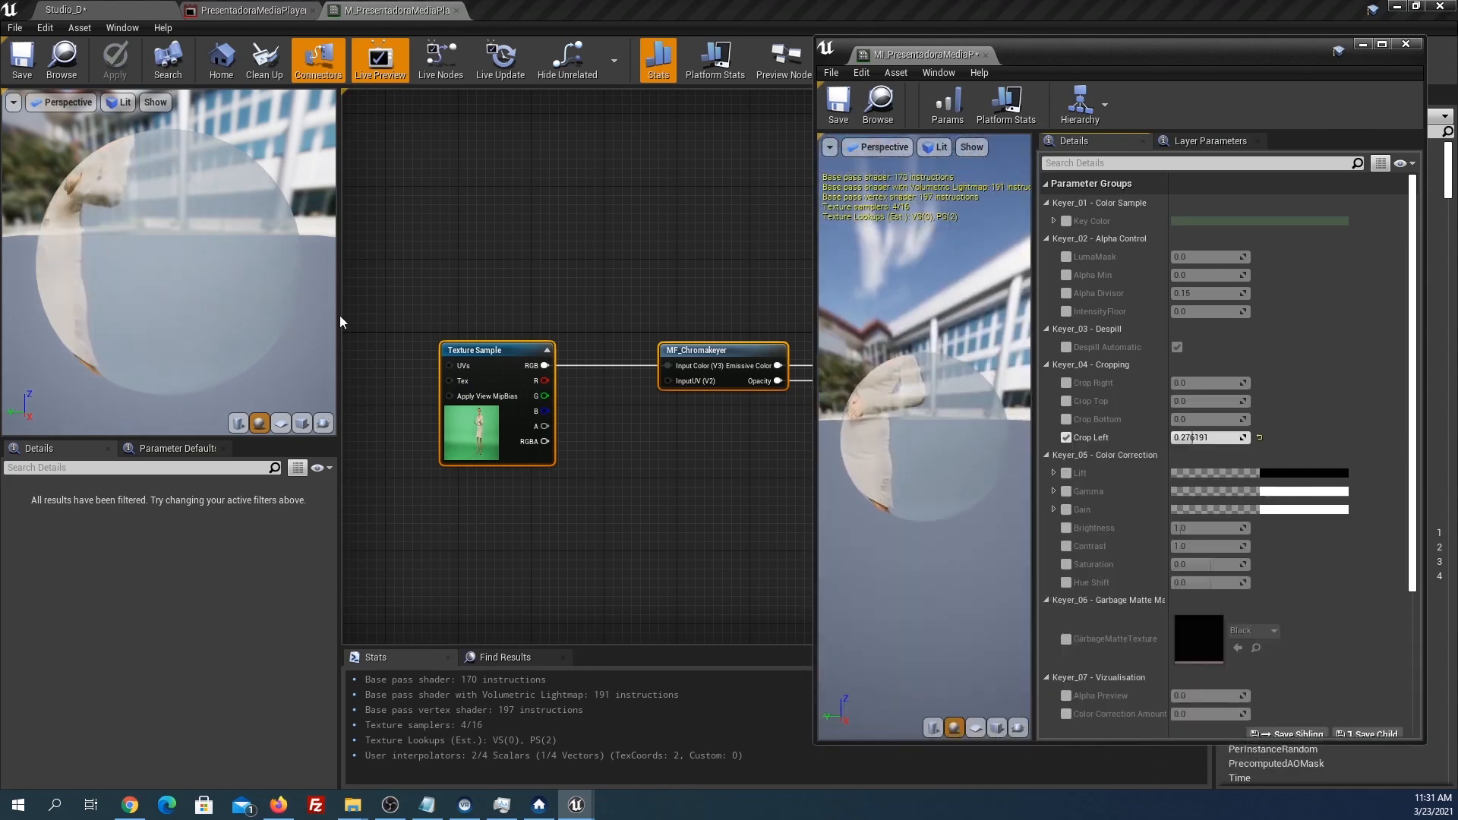
click(65, 10)
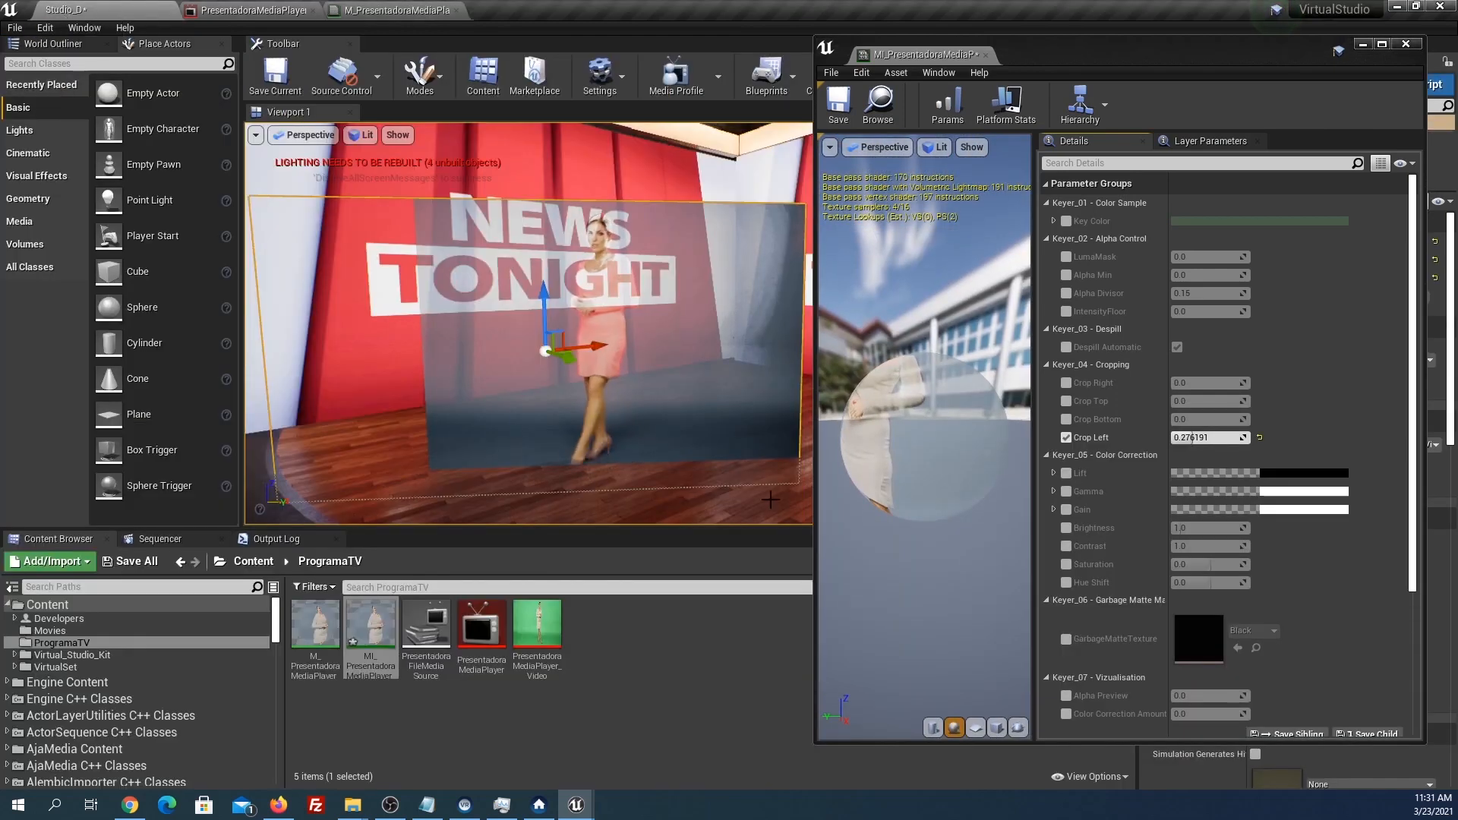
click(1260, 438)
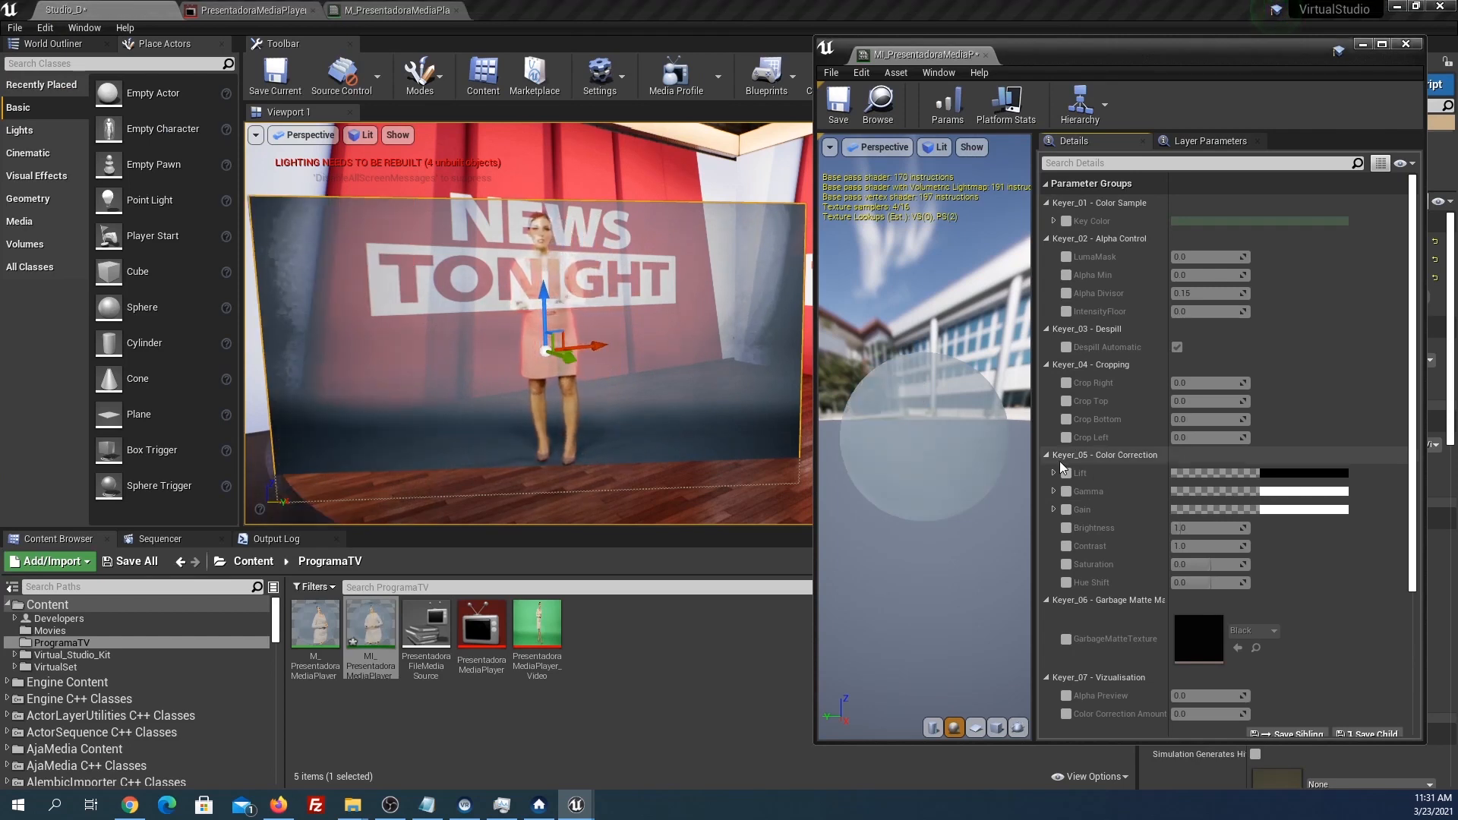
Override Key Color with the light green sampled from the PresentadoraMediaPlayer_Video thumbnail, hex sRGB 68CD7DFF, and accept it.
click(1066, 221)
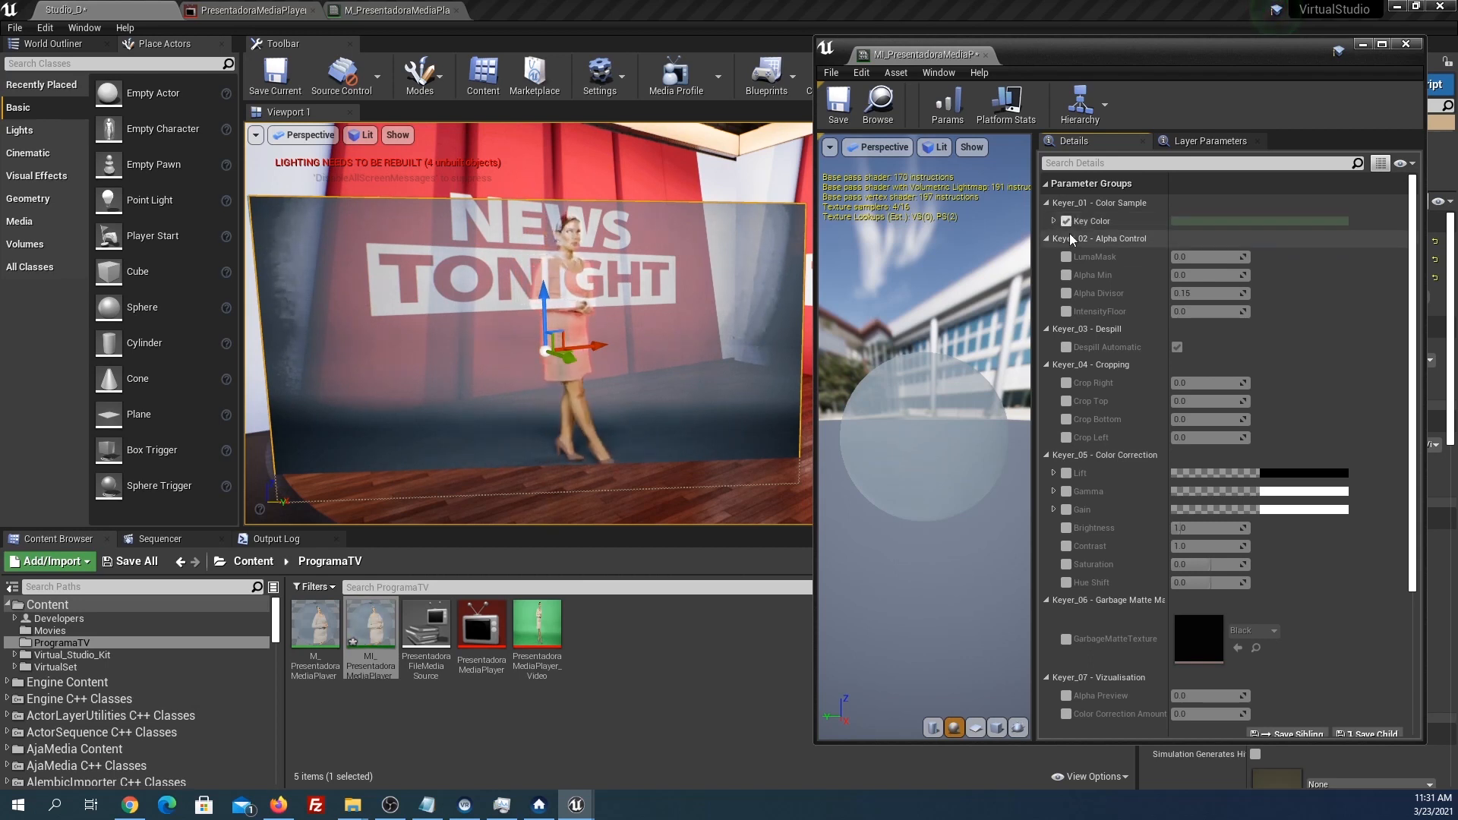
click(1221, 221)
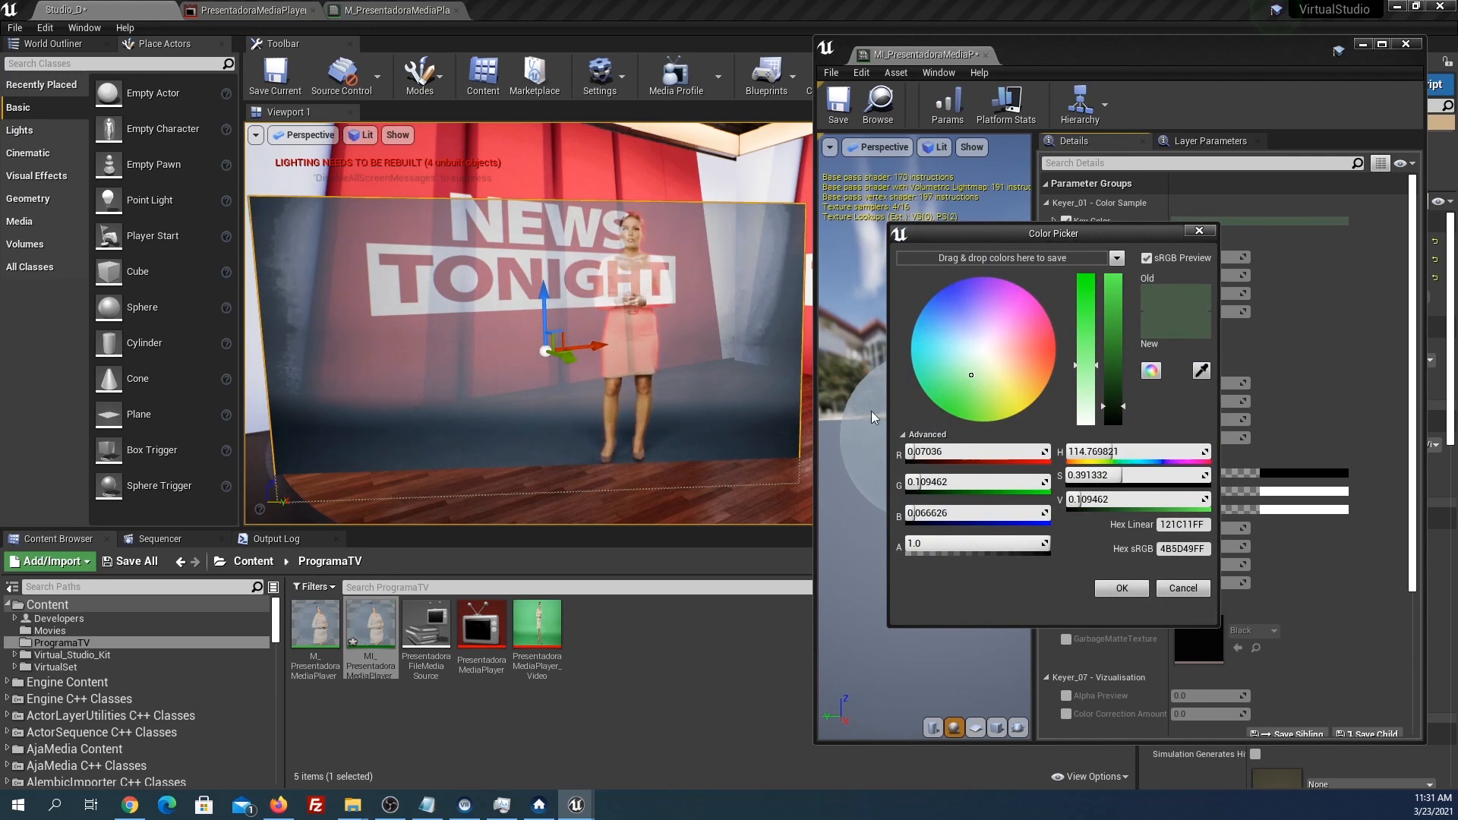
click(1200, 375)
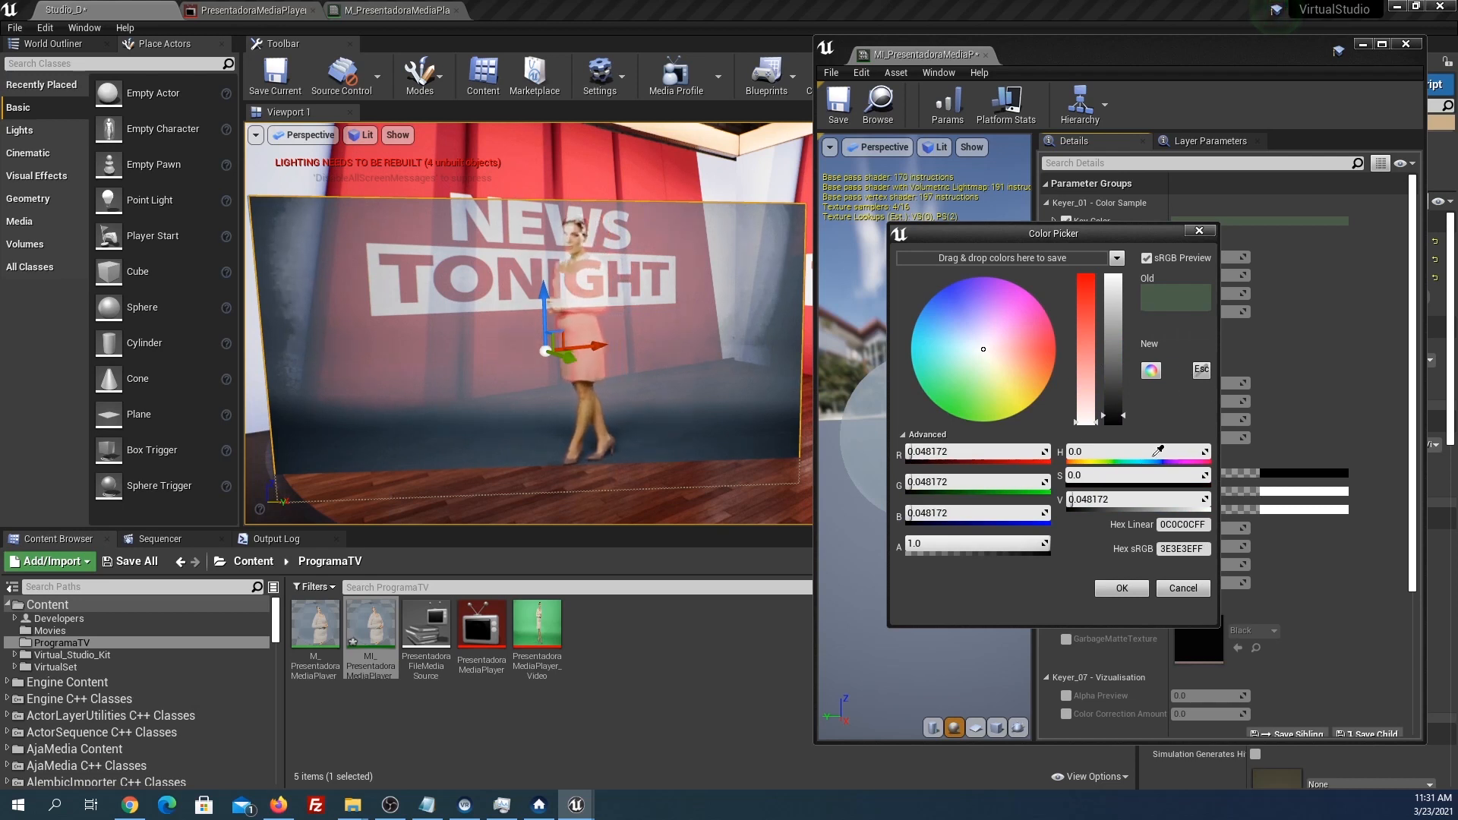
click(545, 624)
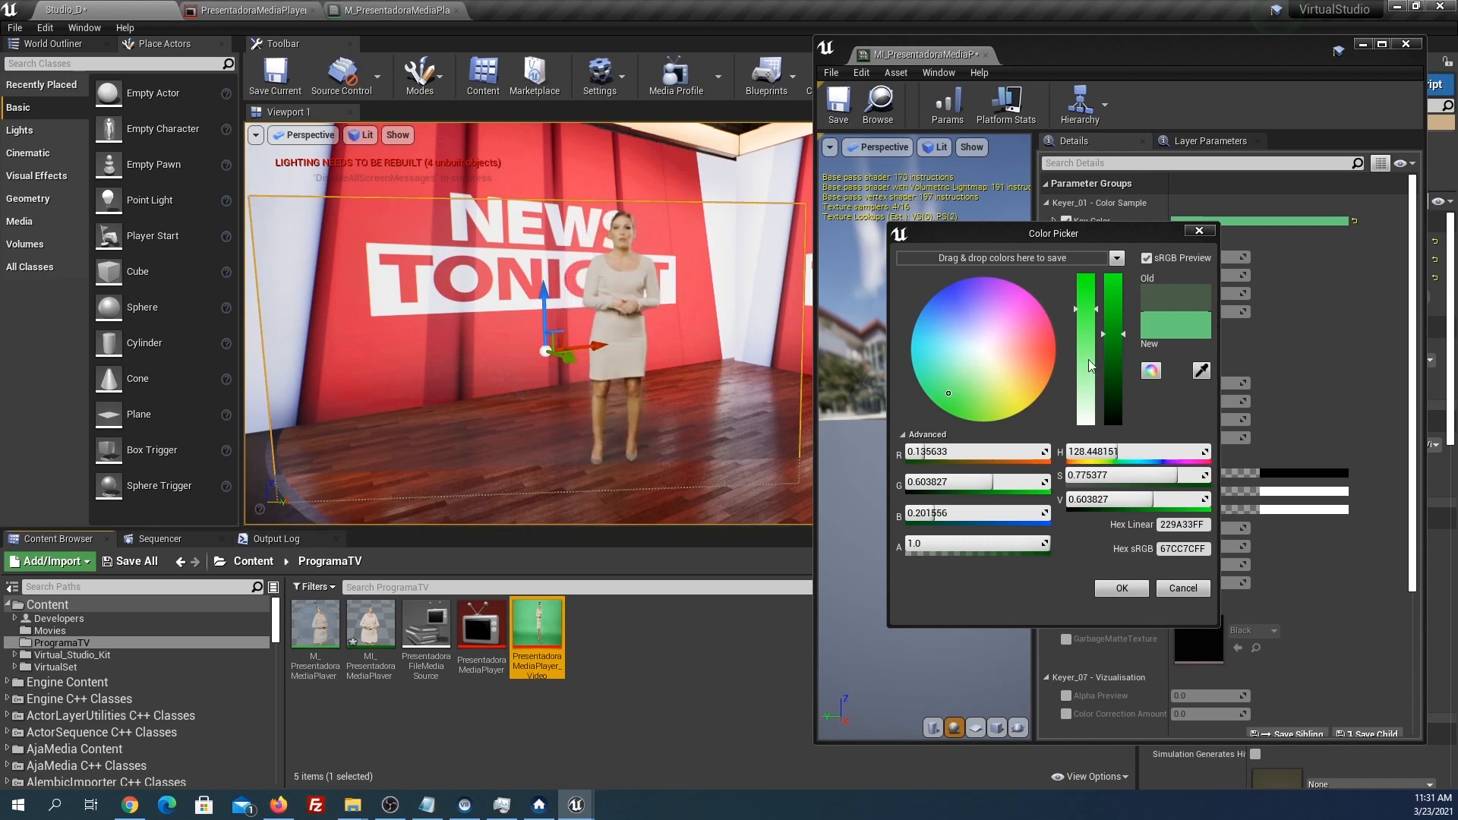
click(1202, 369)
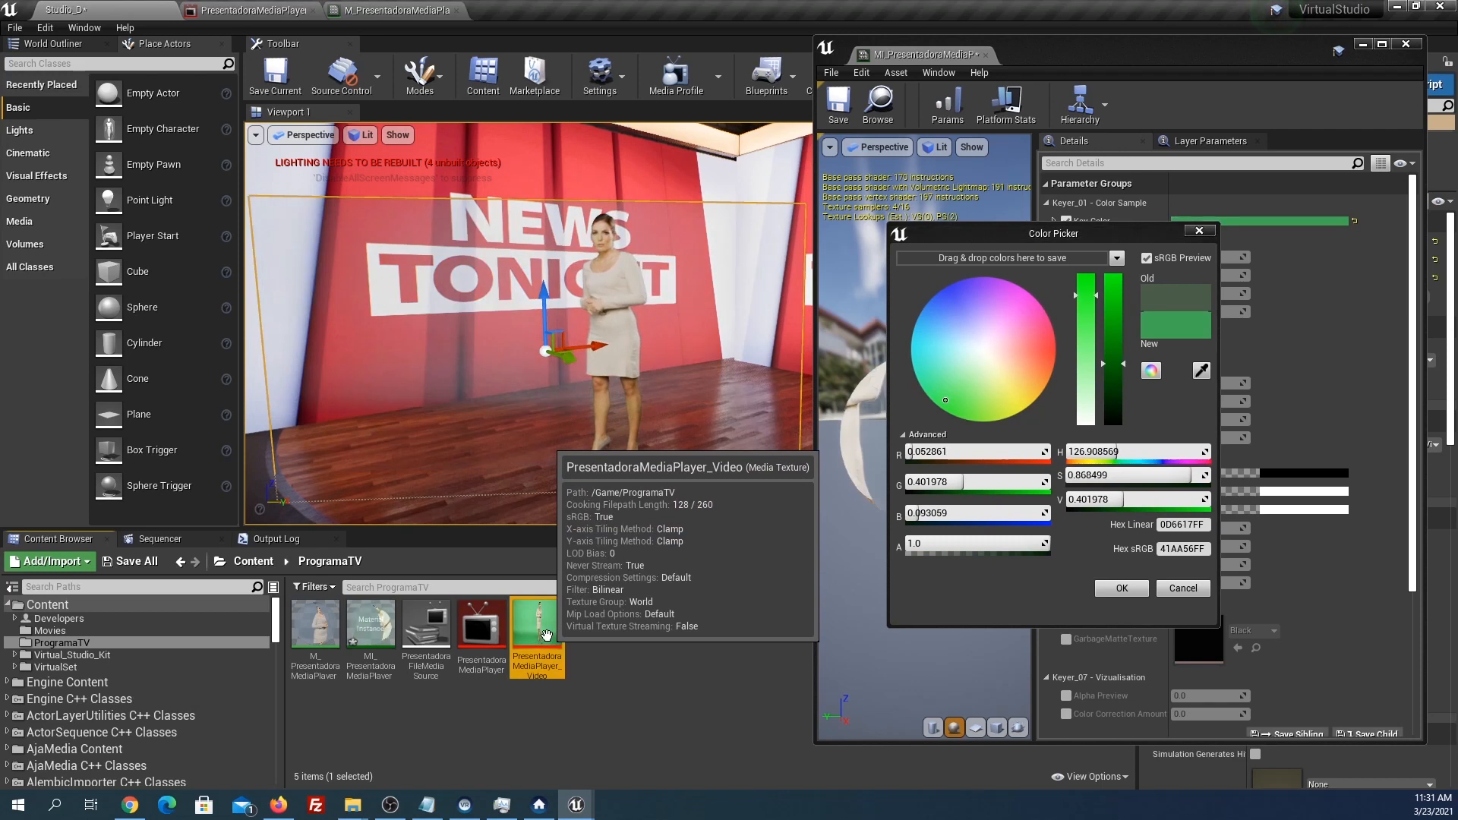
click(553, 630)
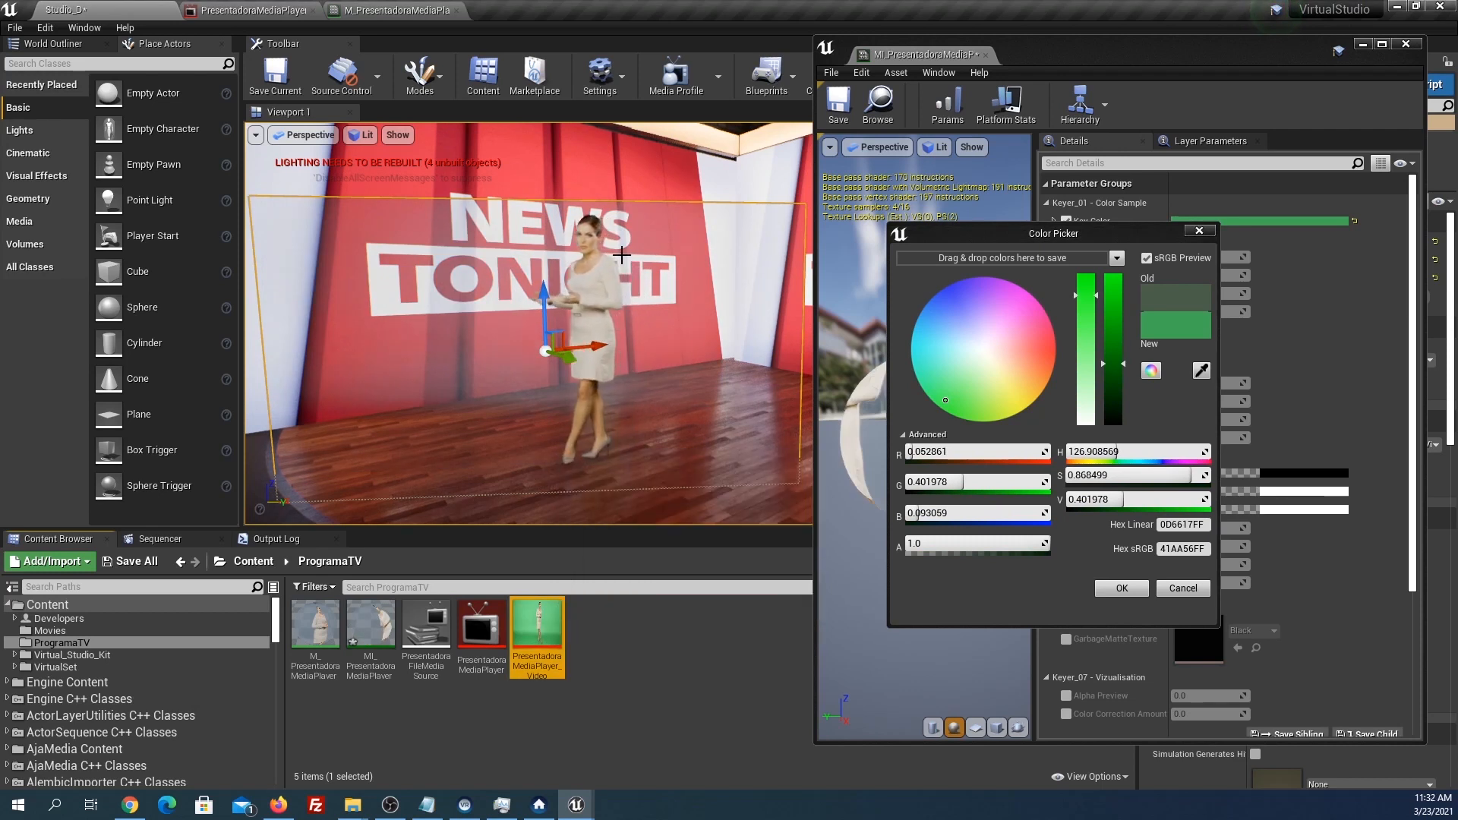
click(1201, 371)
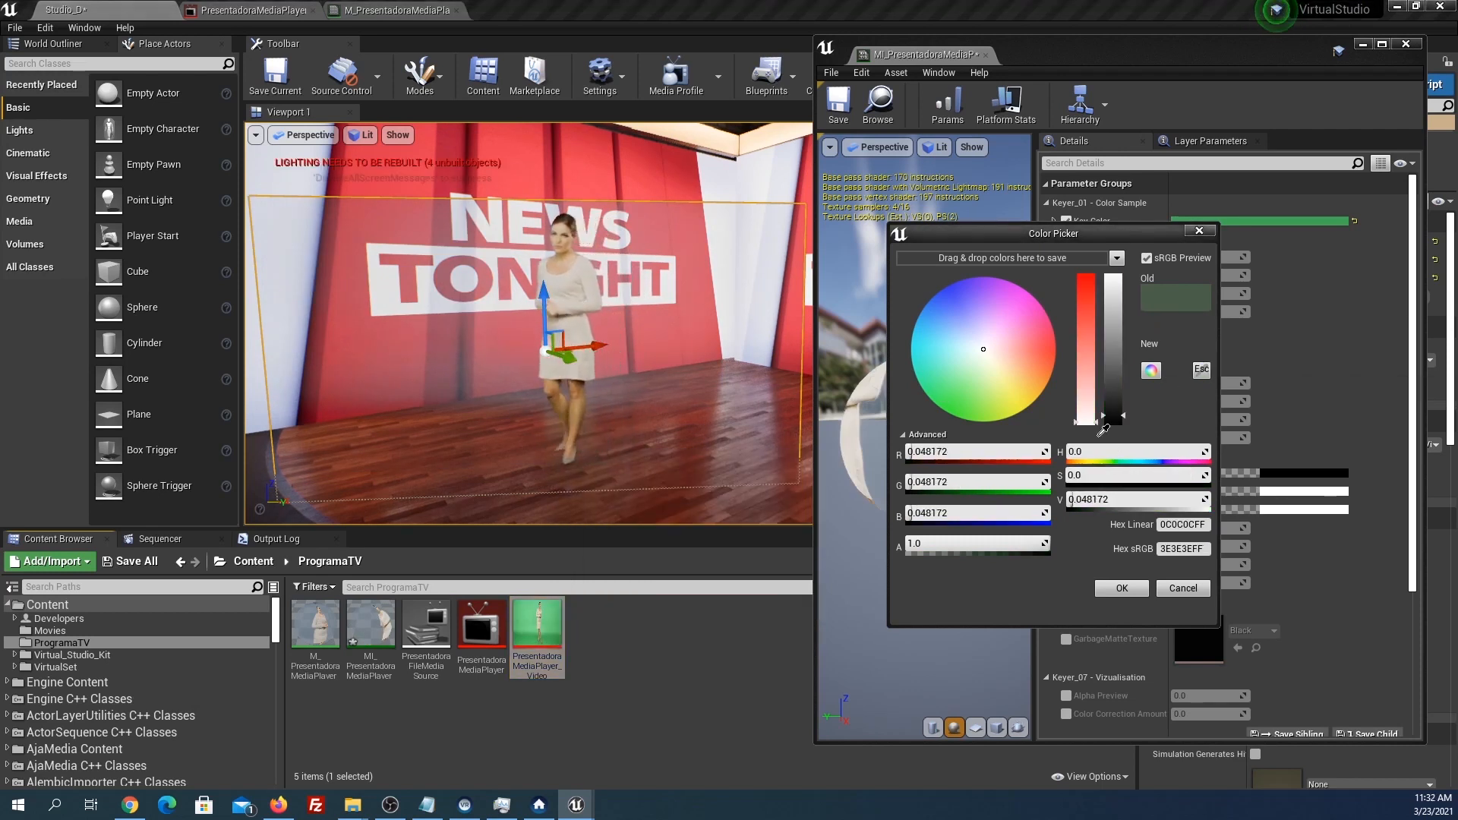
click(564, 631)
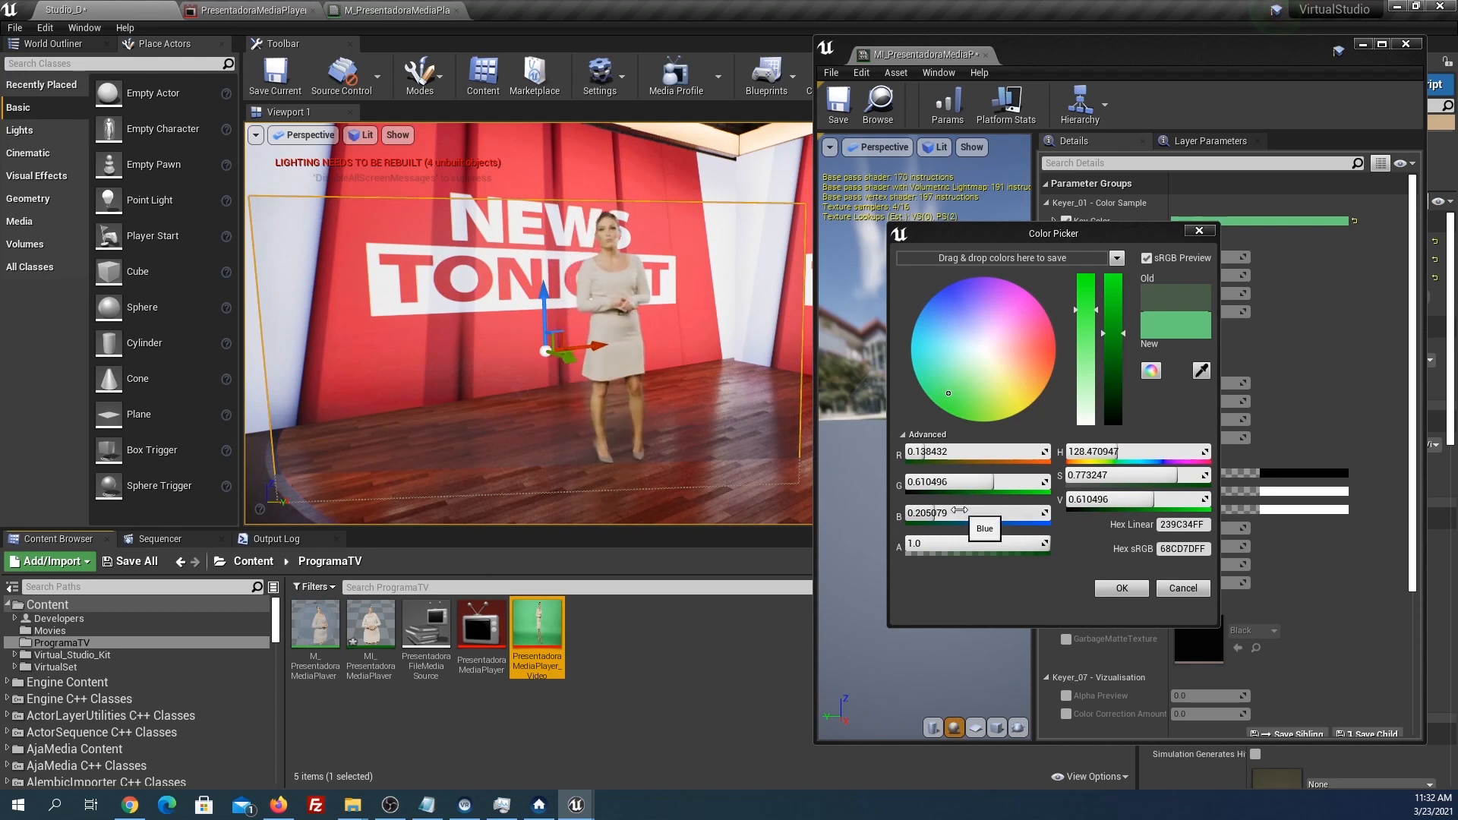
click(1122, 588)
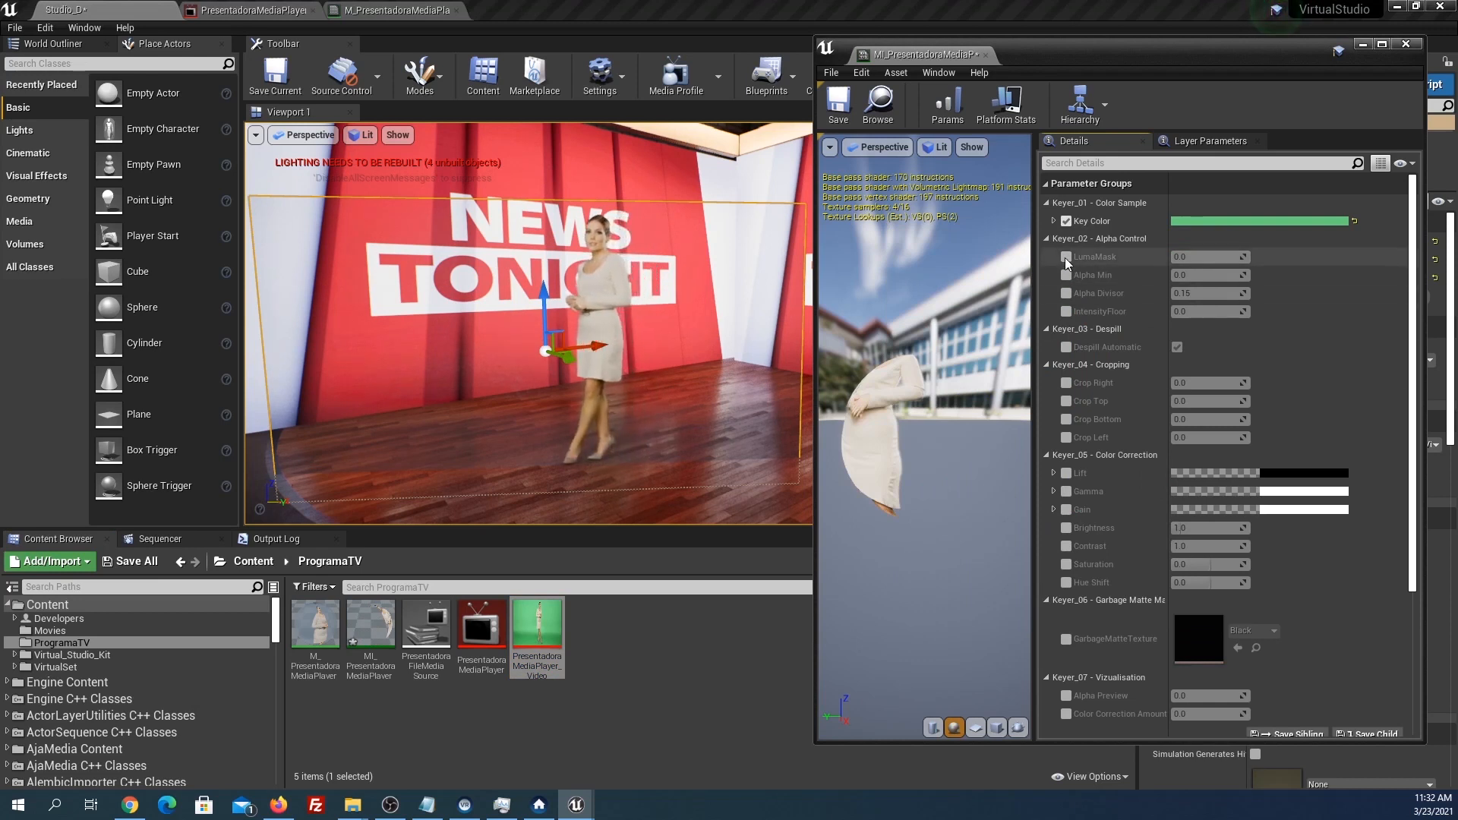
Enable the LumaMask parameter and adjust it to about 1.64.
click(1065, 257)
drag(1182, 257, 1235, 257)
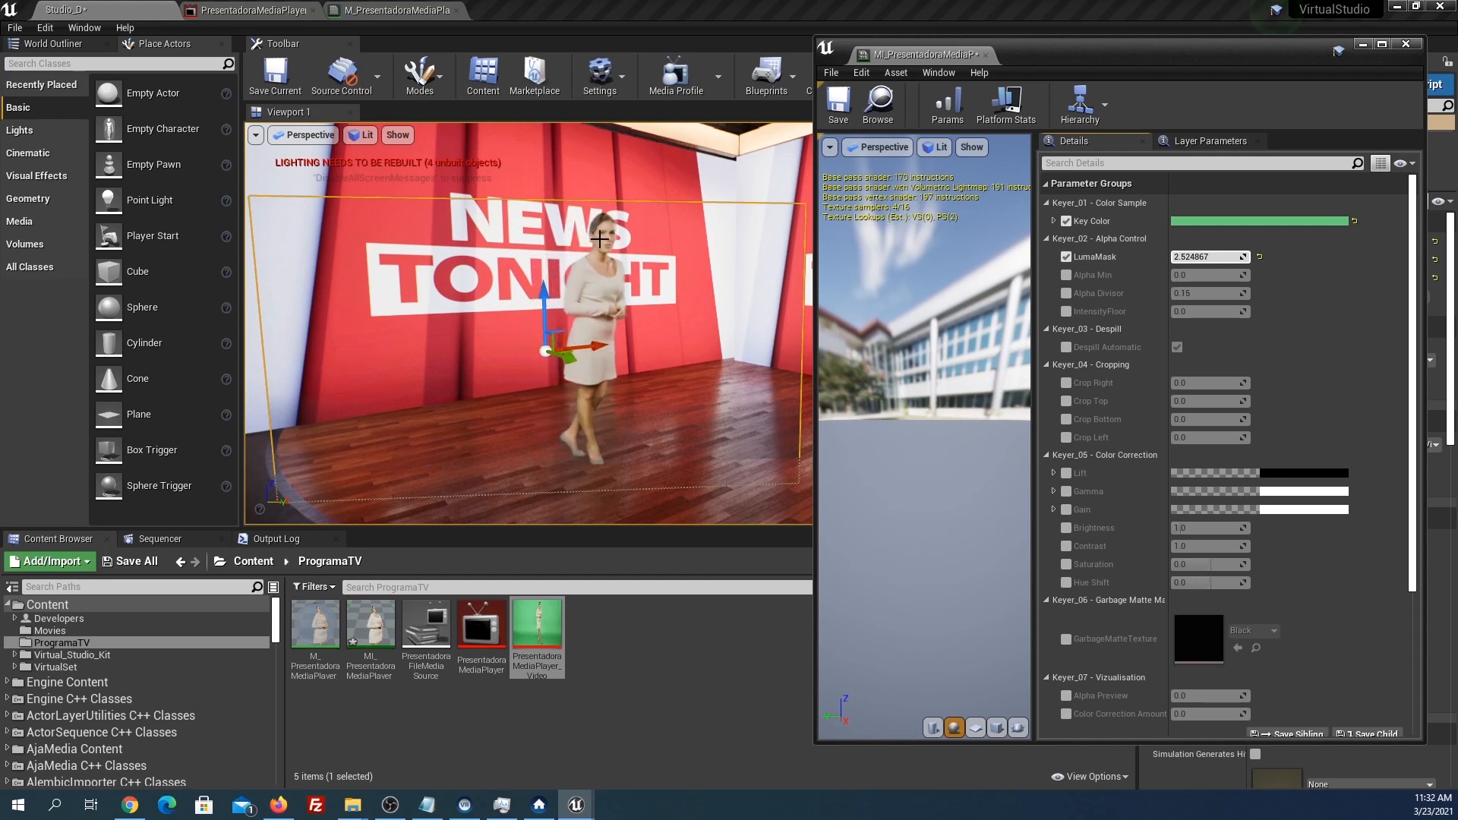
drag(1215, 257, 1206, 257)
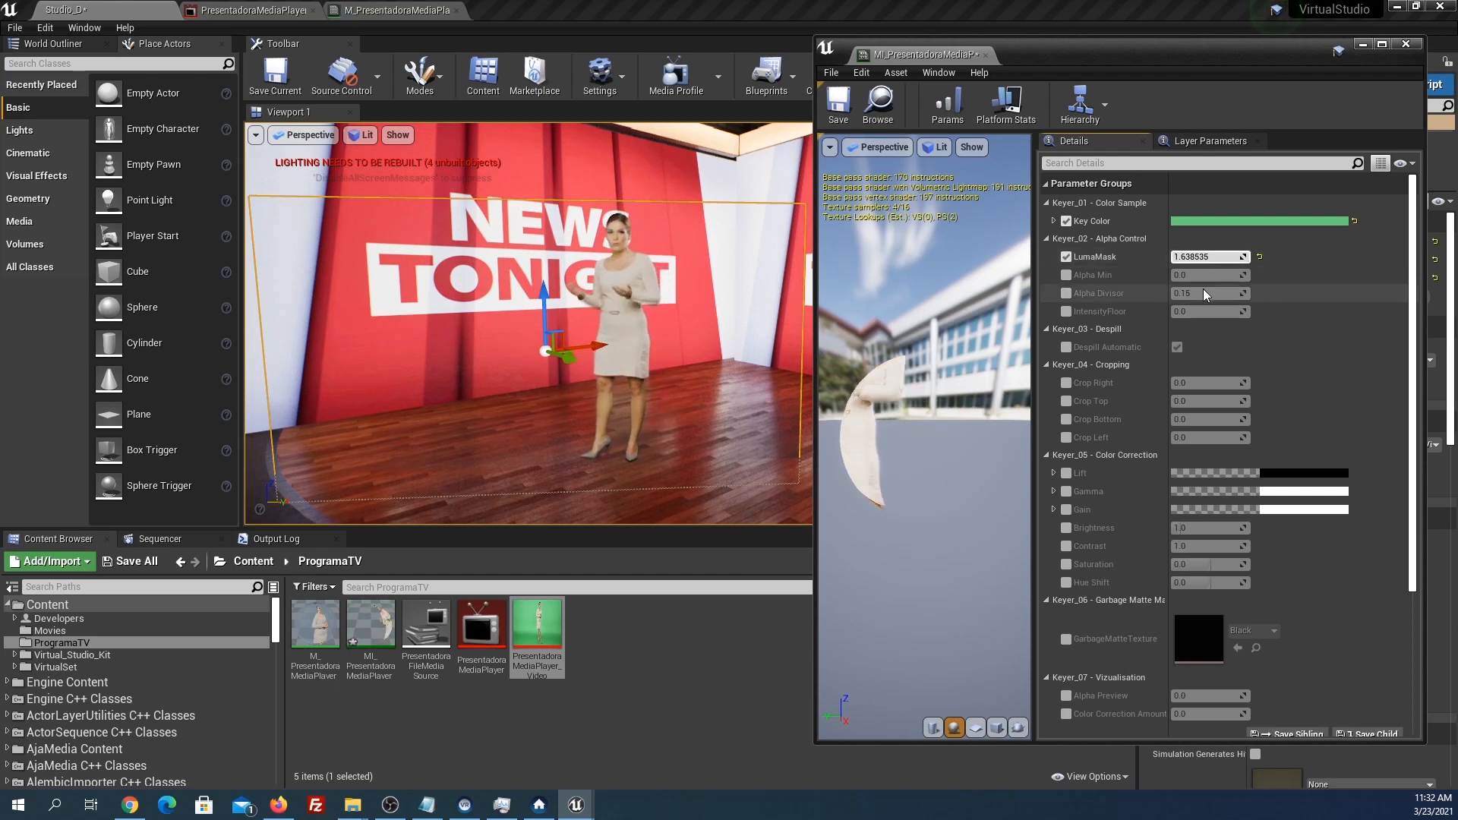
Enable Alpha Min and Alpha Divisor, try higher values on each, and reset them to their defaults of 0.0 and 0.15.
click(1066, 275)
drag(1184, 275, 1197, 275)
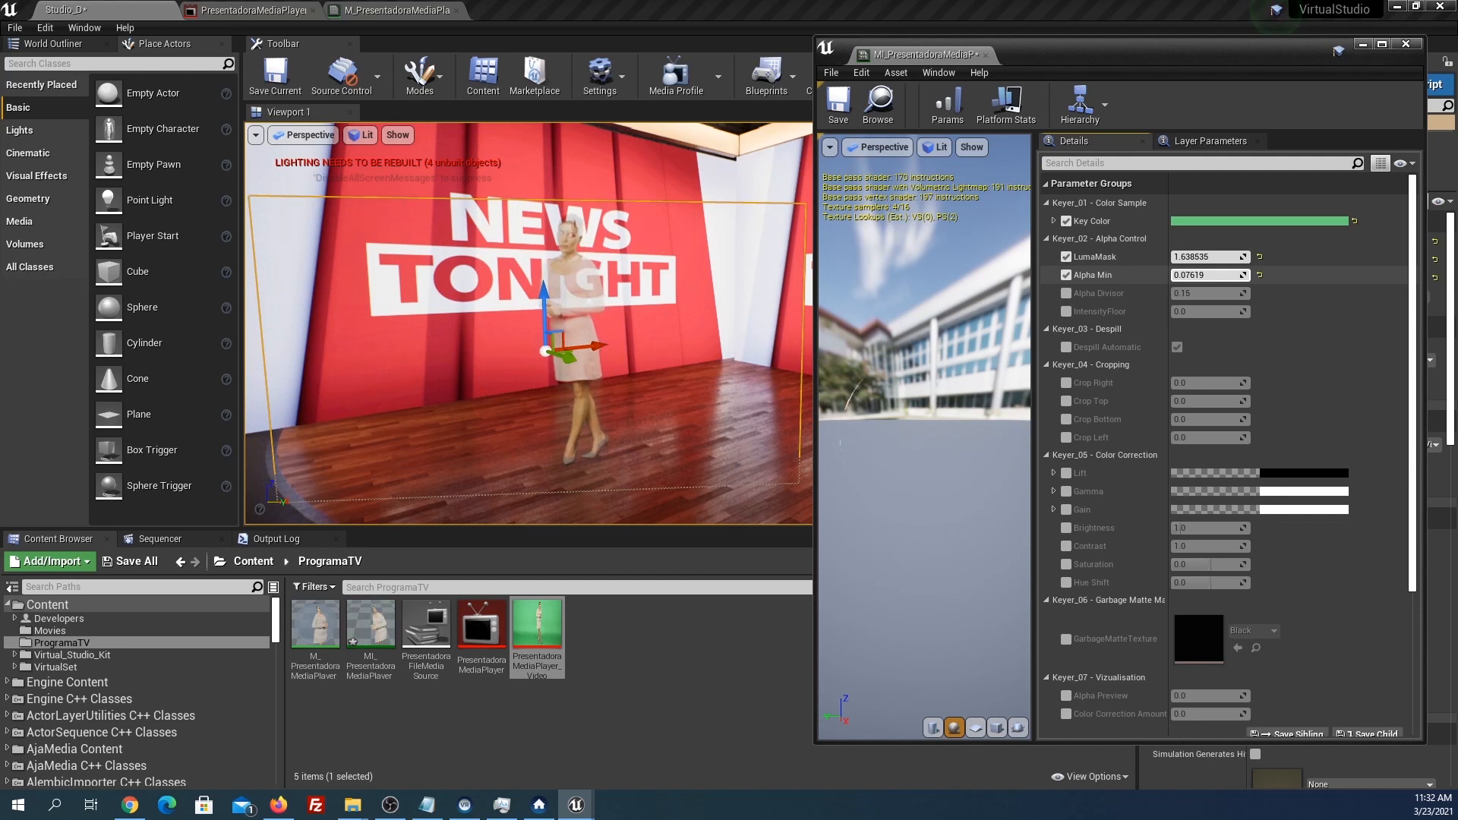
click(1260, 275)
click(1066, 293)
drag(1207, 293, 1240, 294)
click(1260, 294)
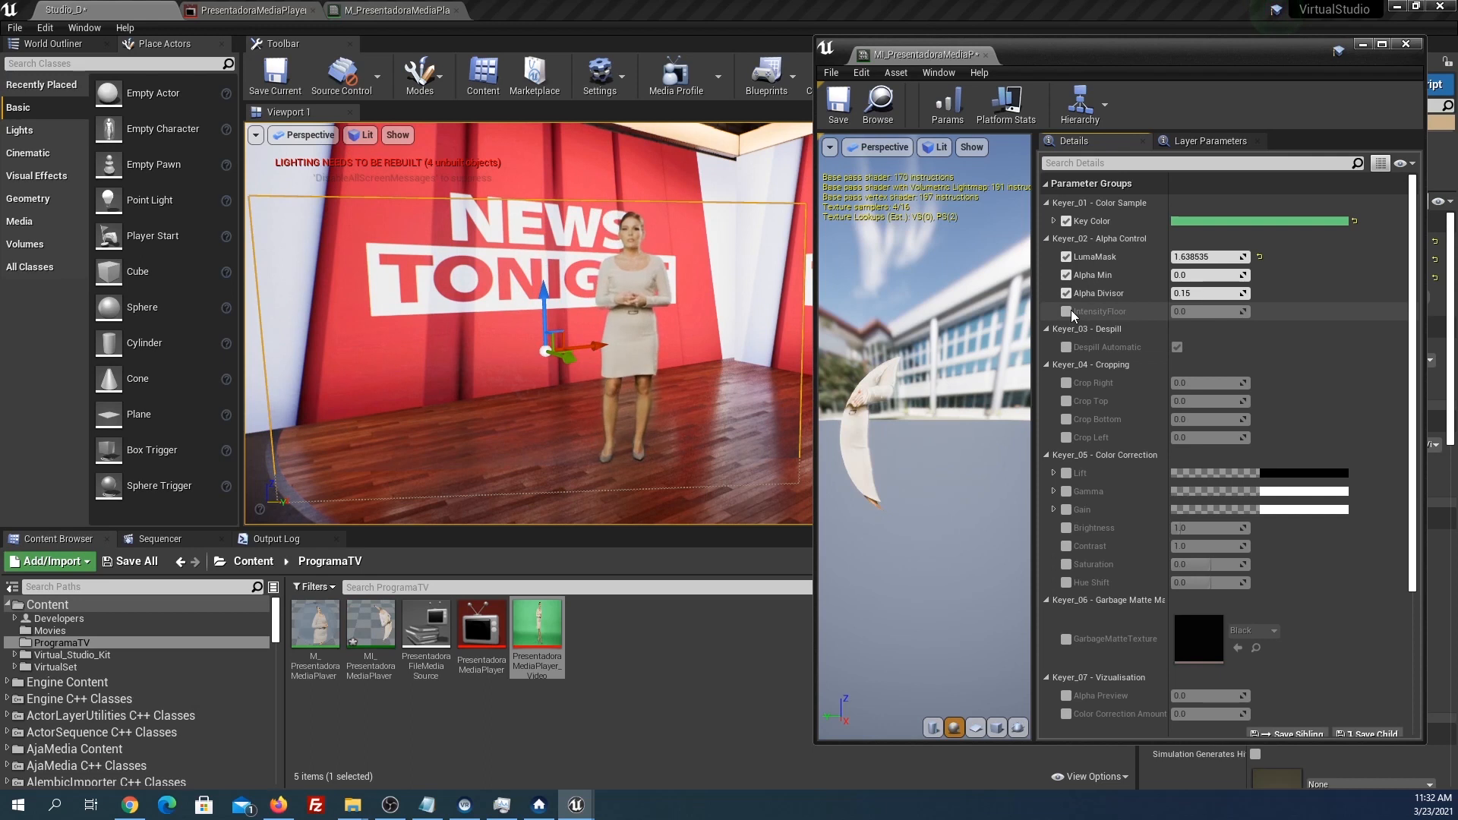
Enable IntensityFloor at about 0.143 and Crop Right at about 0.114.
click(1067, 312)
drag(1180, 311, 1185, 312)
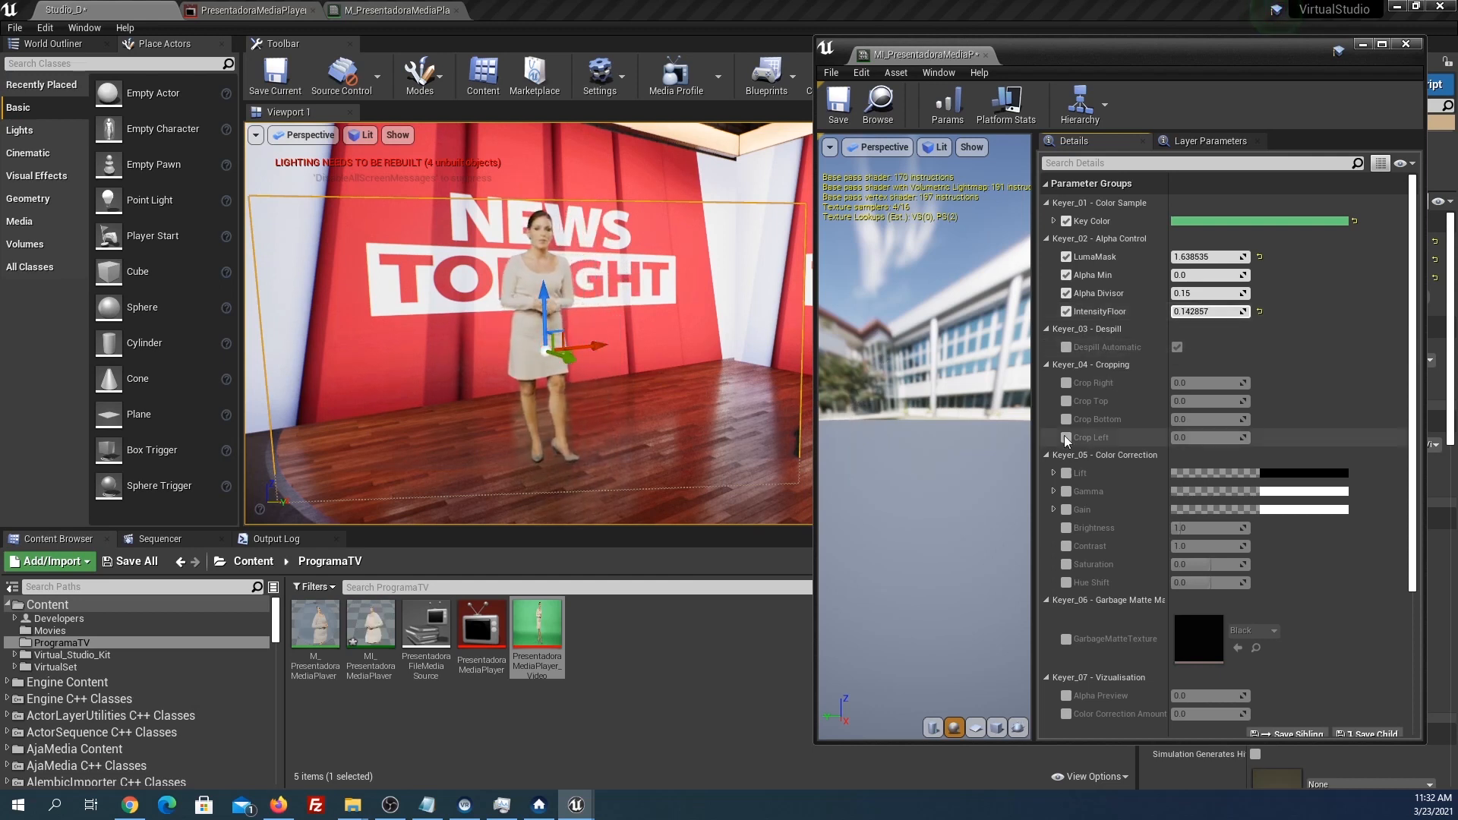
click(1065, 384)
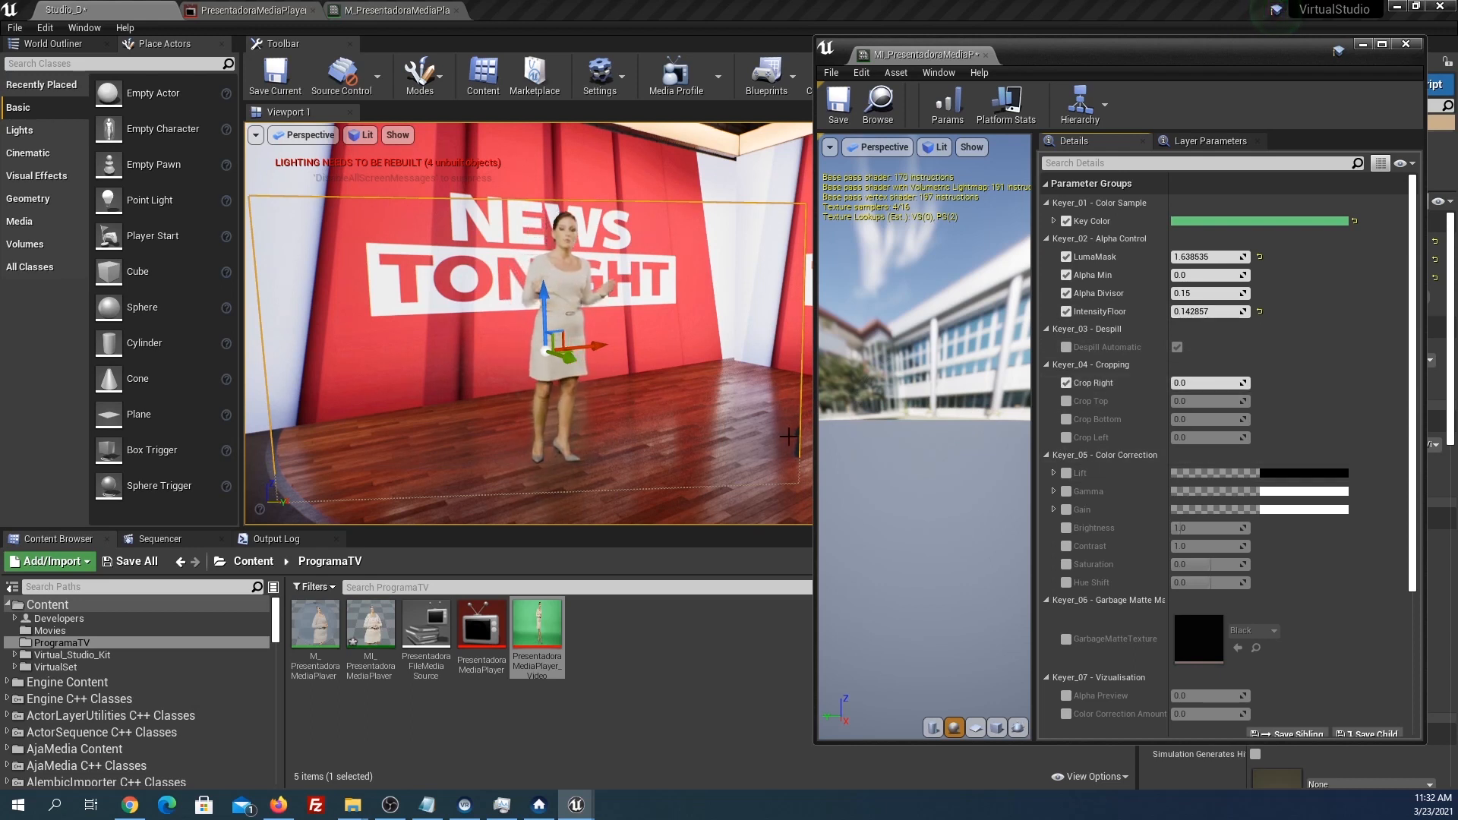
mouse_move(1185, 383)
mouse_down()
mouse_move(1199, 383)
mouse_move(1177, 383)
mouse_up()
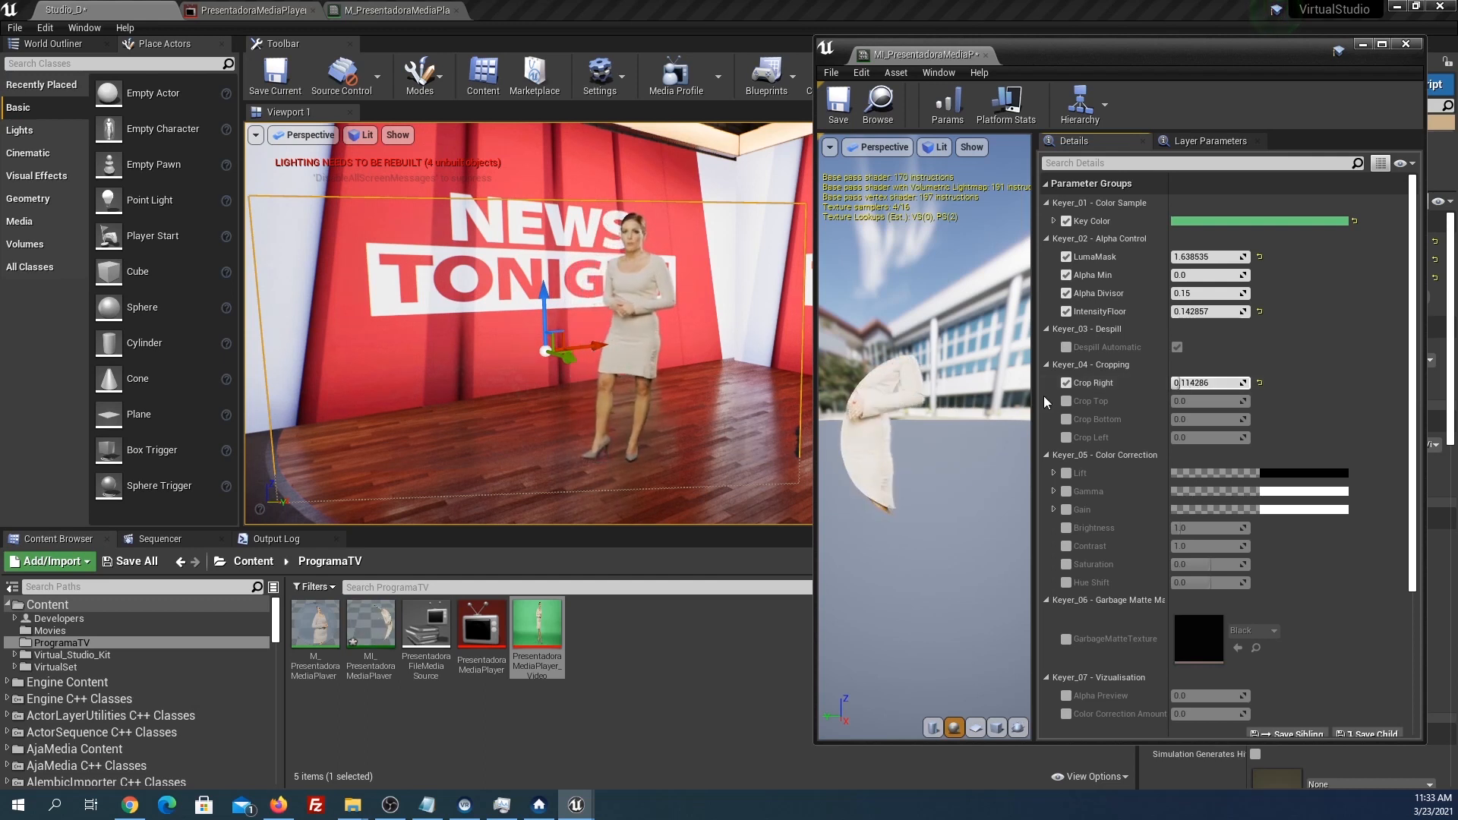
Lower IntensityFloor to about 0.076, and save and close the material instance.
drag(1189, 312, 1164, 312)
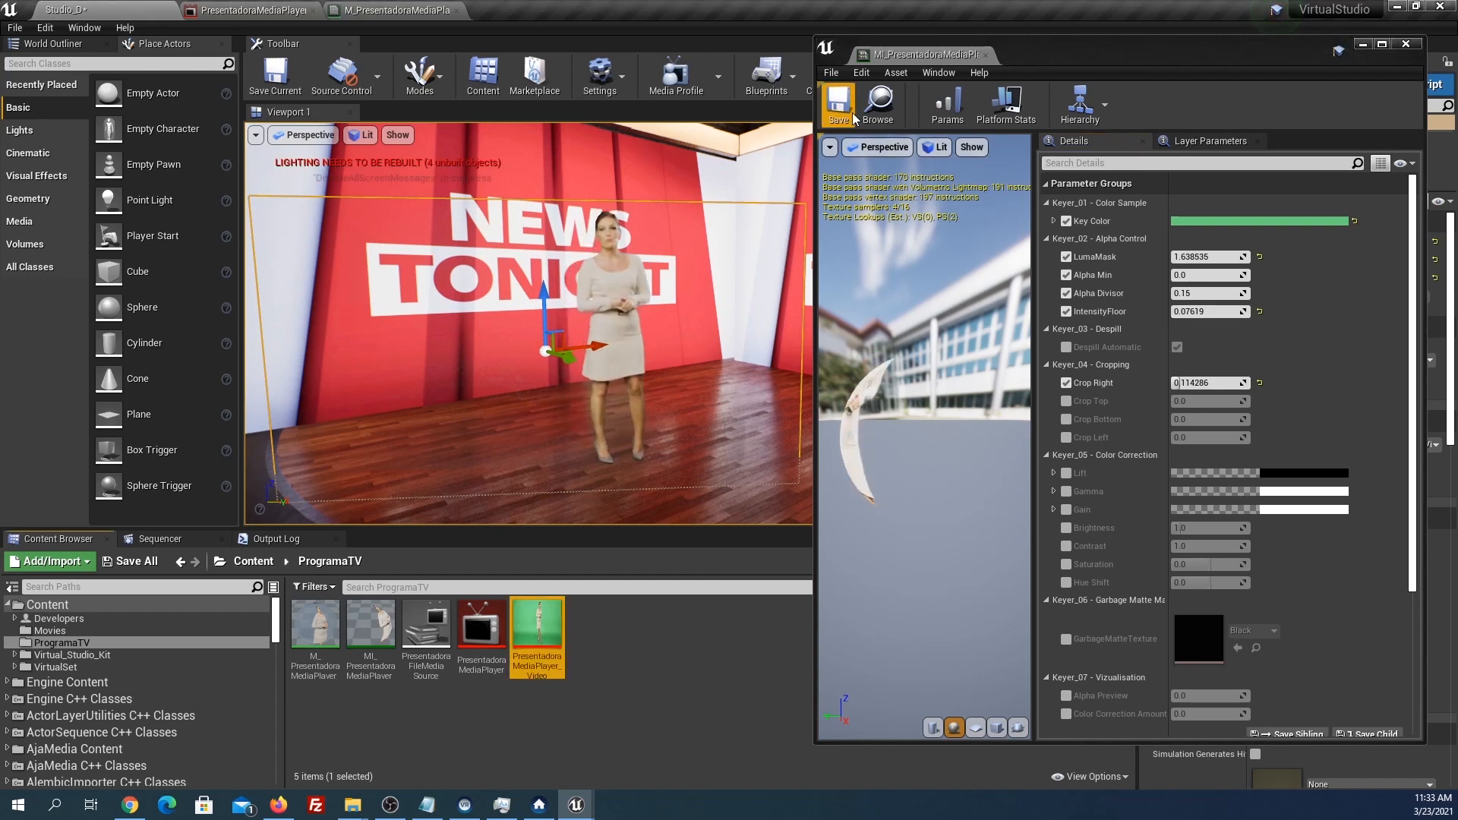
click(986, 56)
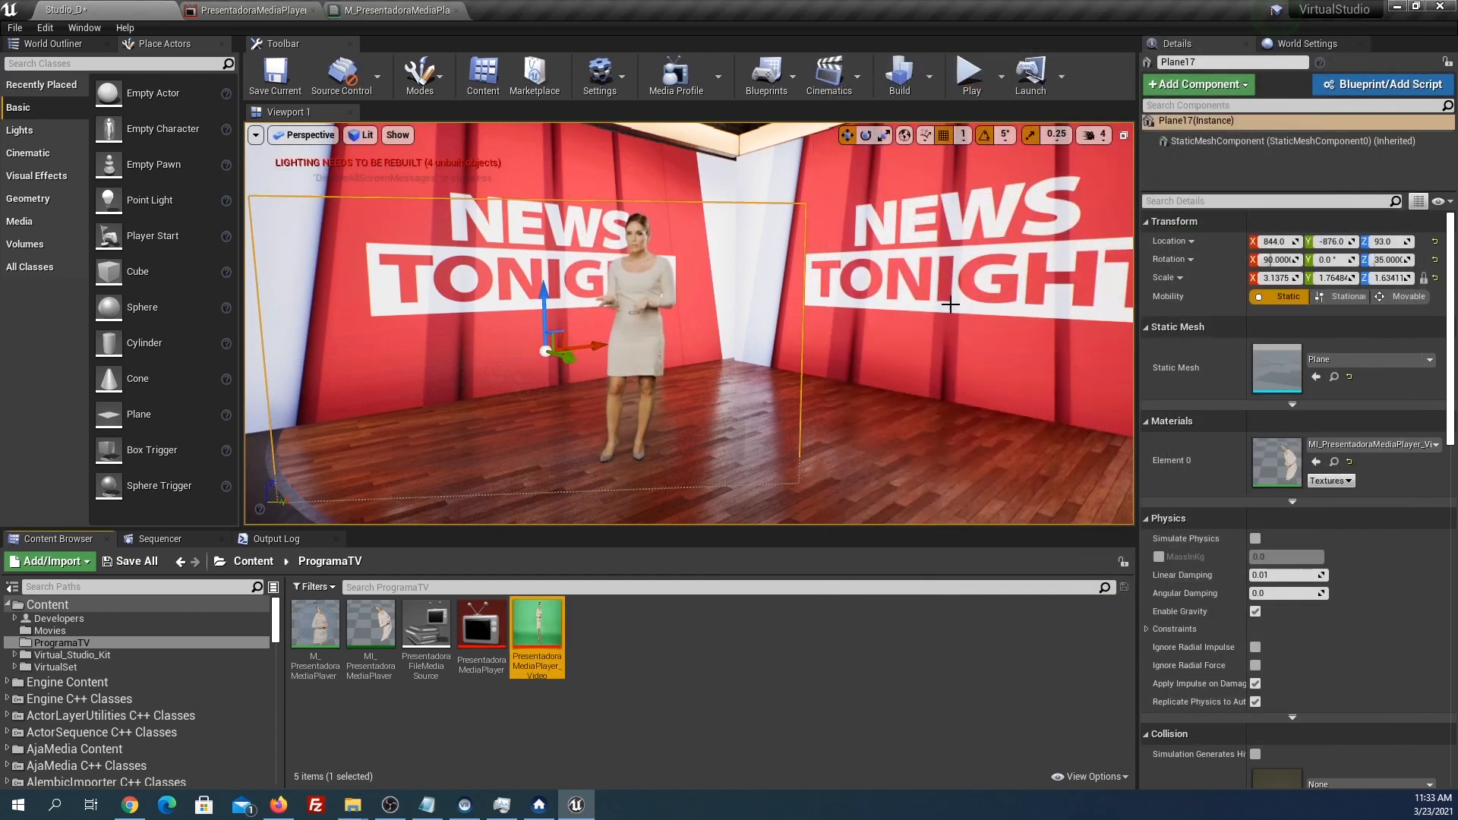
Move the video plane forward and toward the corner between the News Tonight walls, to about X 888, Y -824.
drag(634, 345, 695, 396)
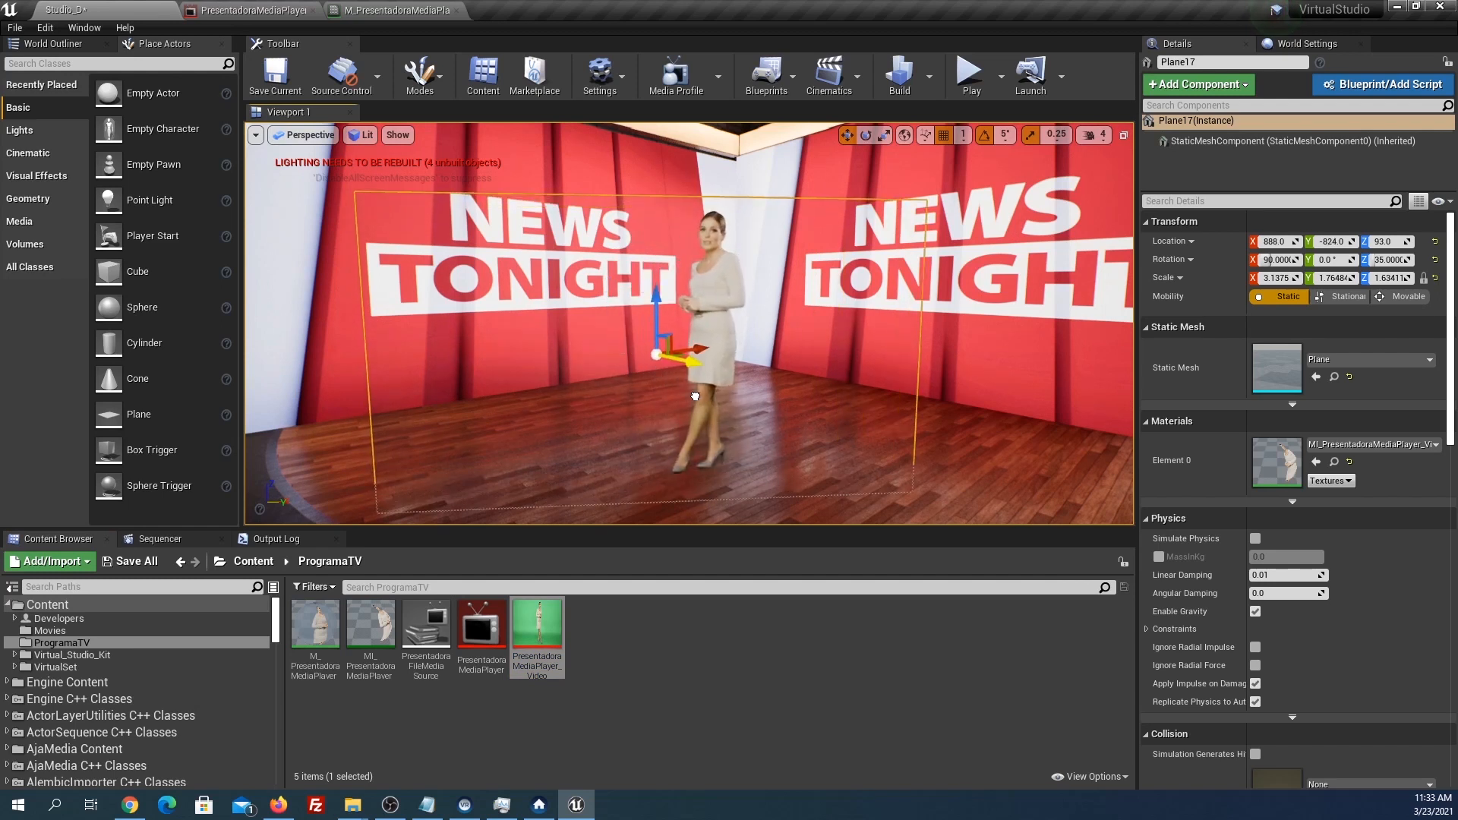
Open the PresentadoraMediaPlayer_Video texture to examine the source green-screen footage, and return to the Studio_D level.
double_click(537, 624)
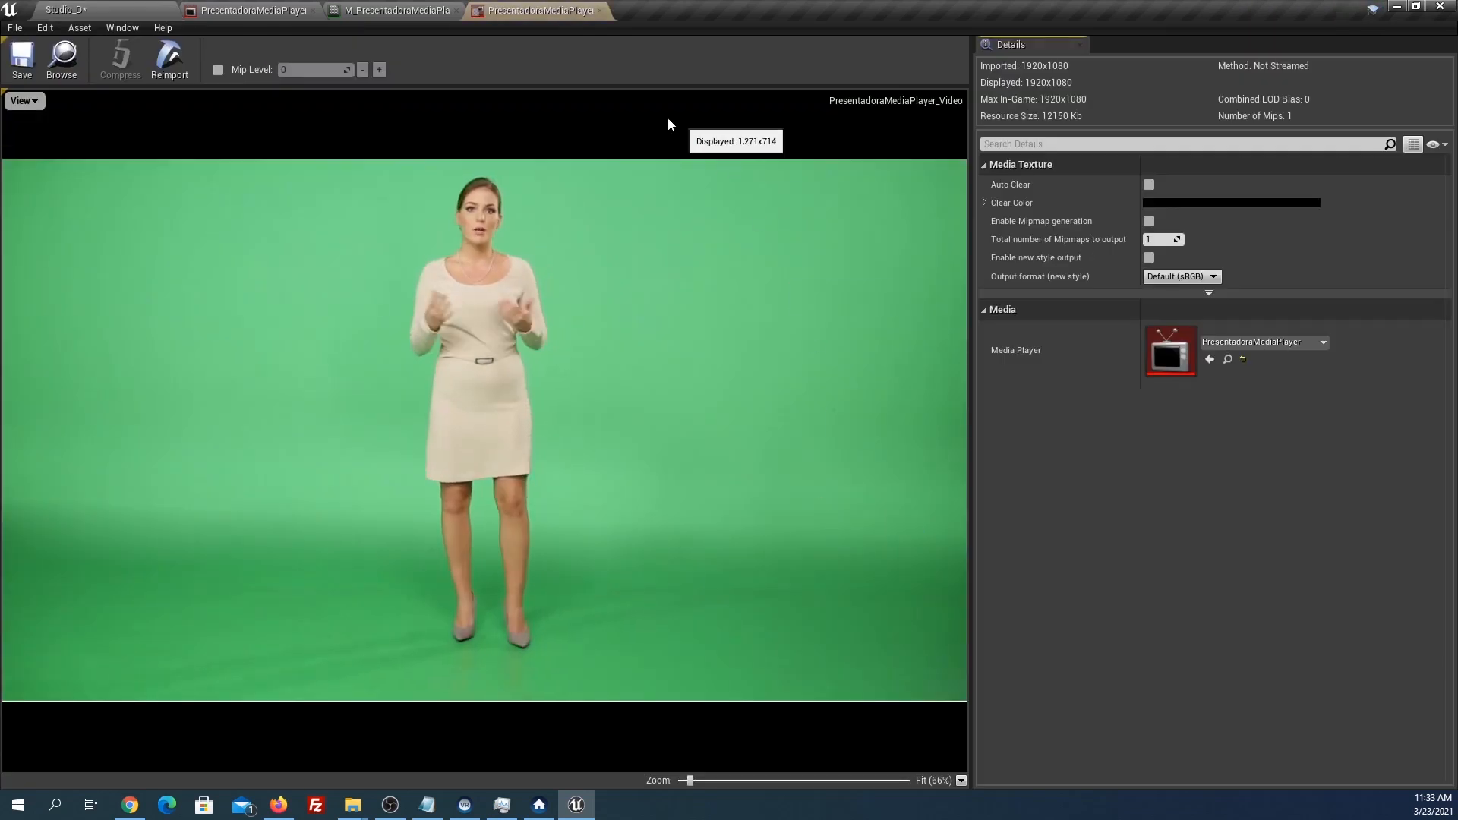
click(601, 10)
click(101, 17)
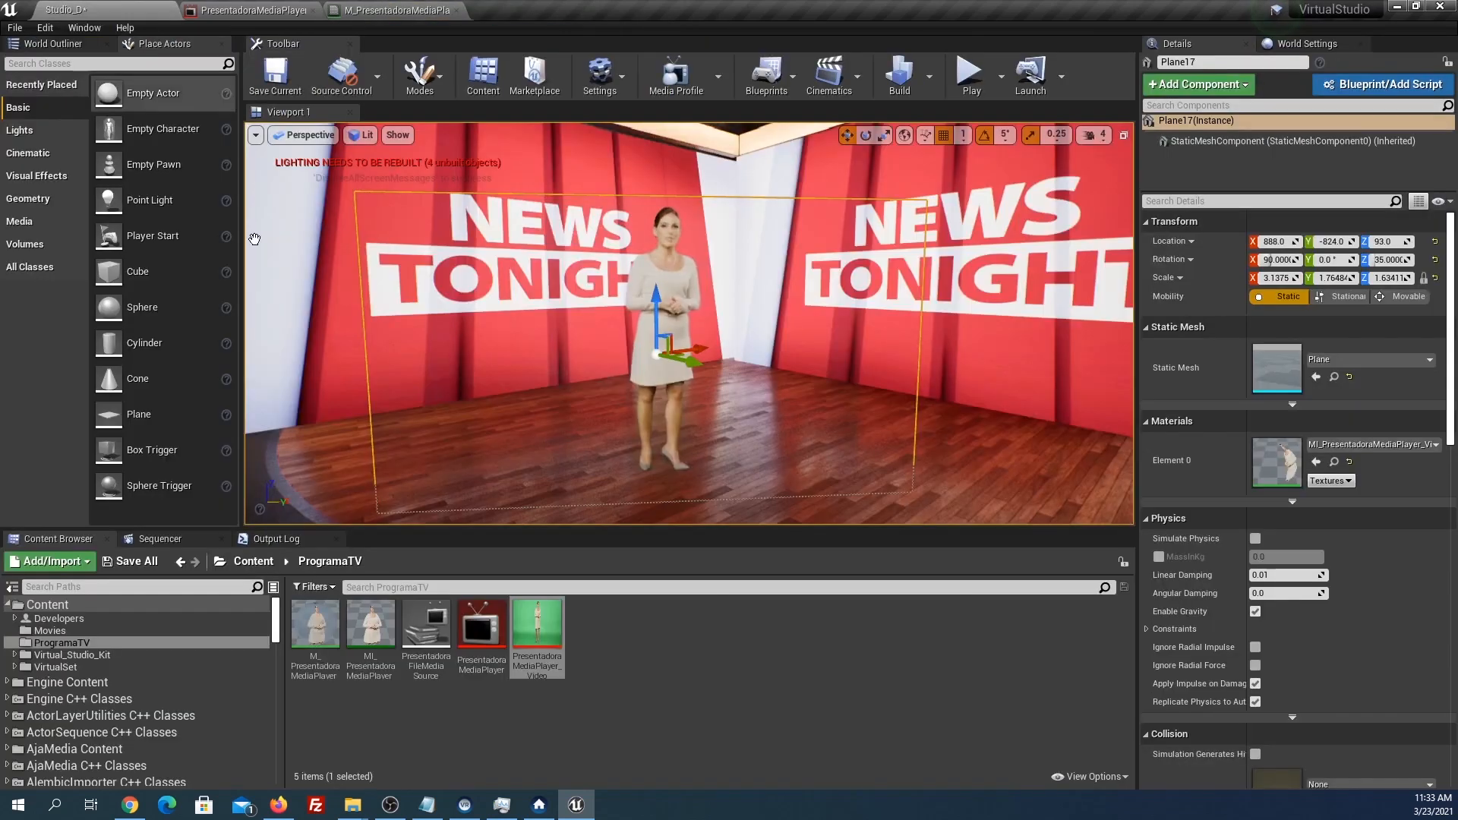
Reopen MI_PresentadoraMediaPlayer_Video in a taller floating window and place it beside the presenter in the Studio_D level view.
click(374, 629)
double_click(374, 629)
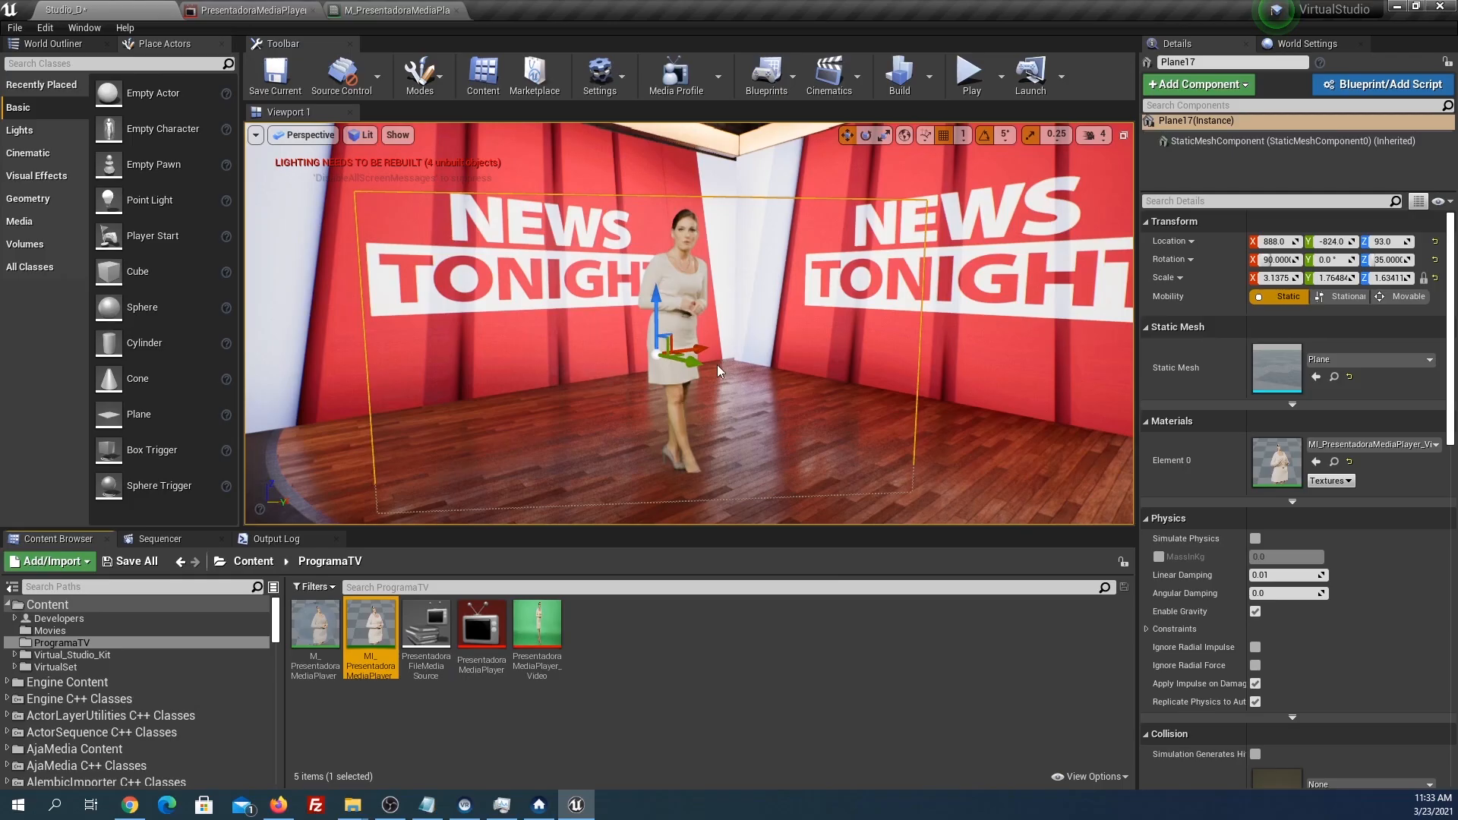
drag(530, 13, 888, 13)
drag(814, 79, 992, 223)
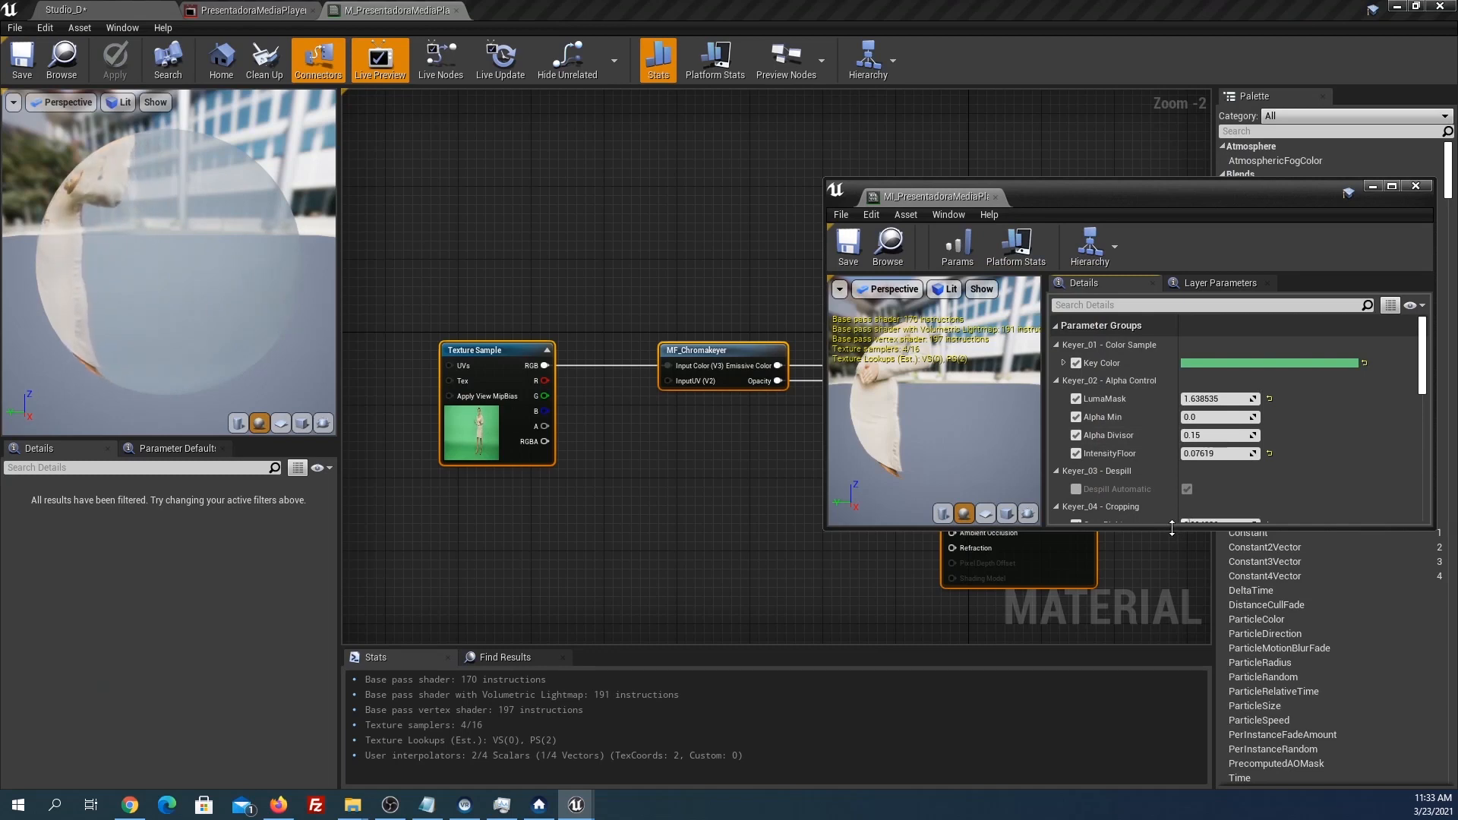
drag(1173, 528, 1173, 760)
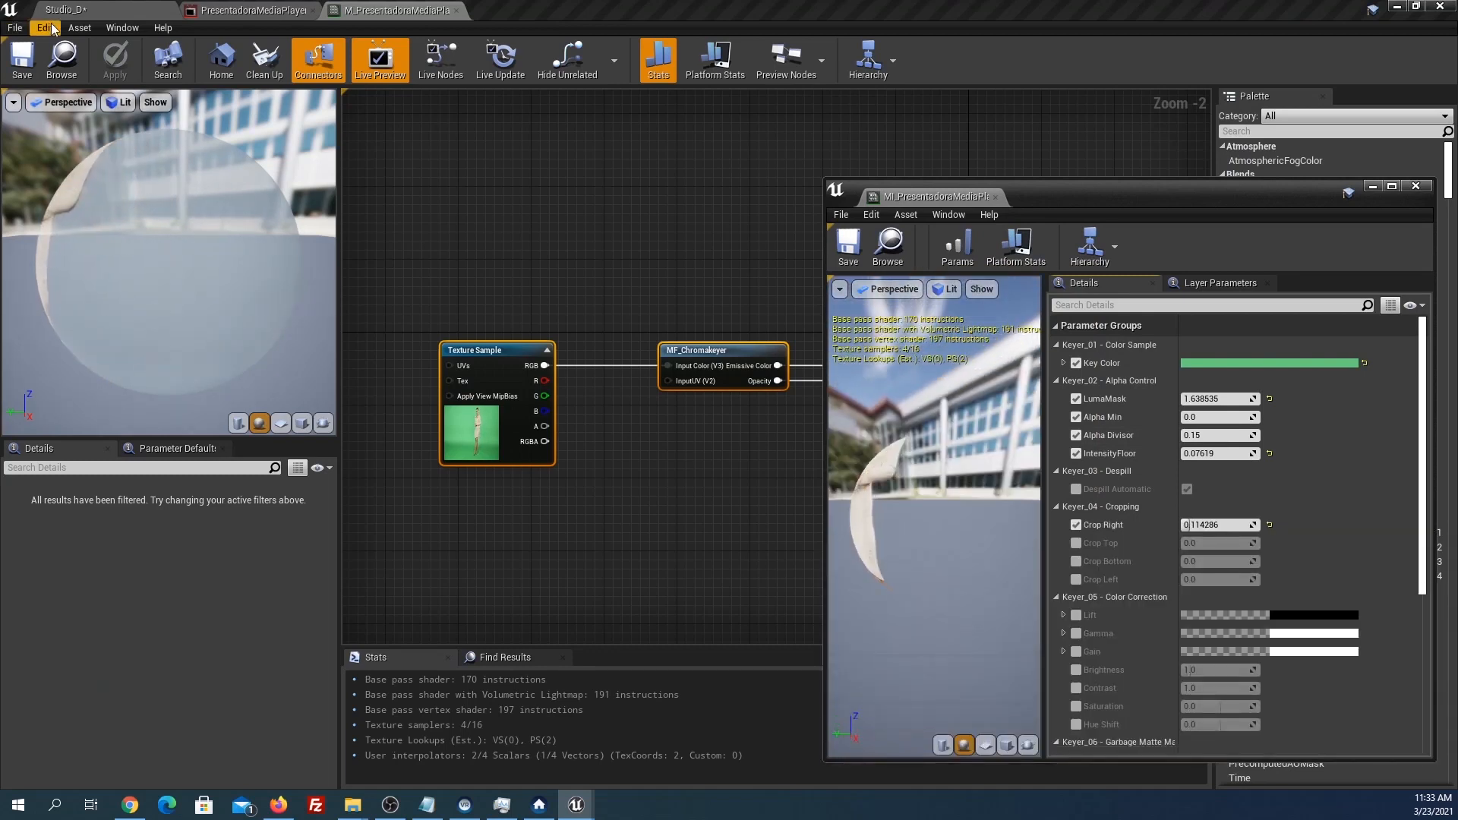
click(64, 9)
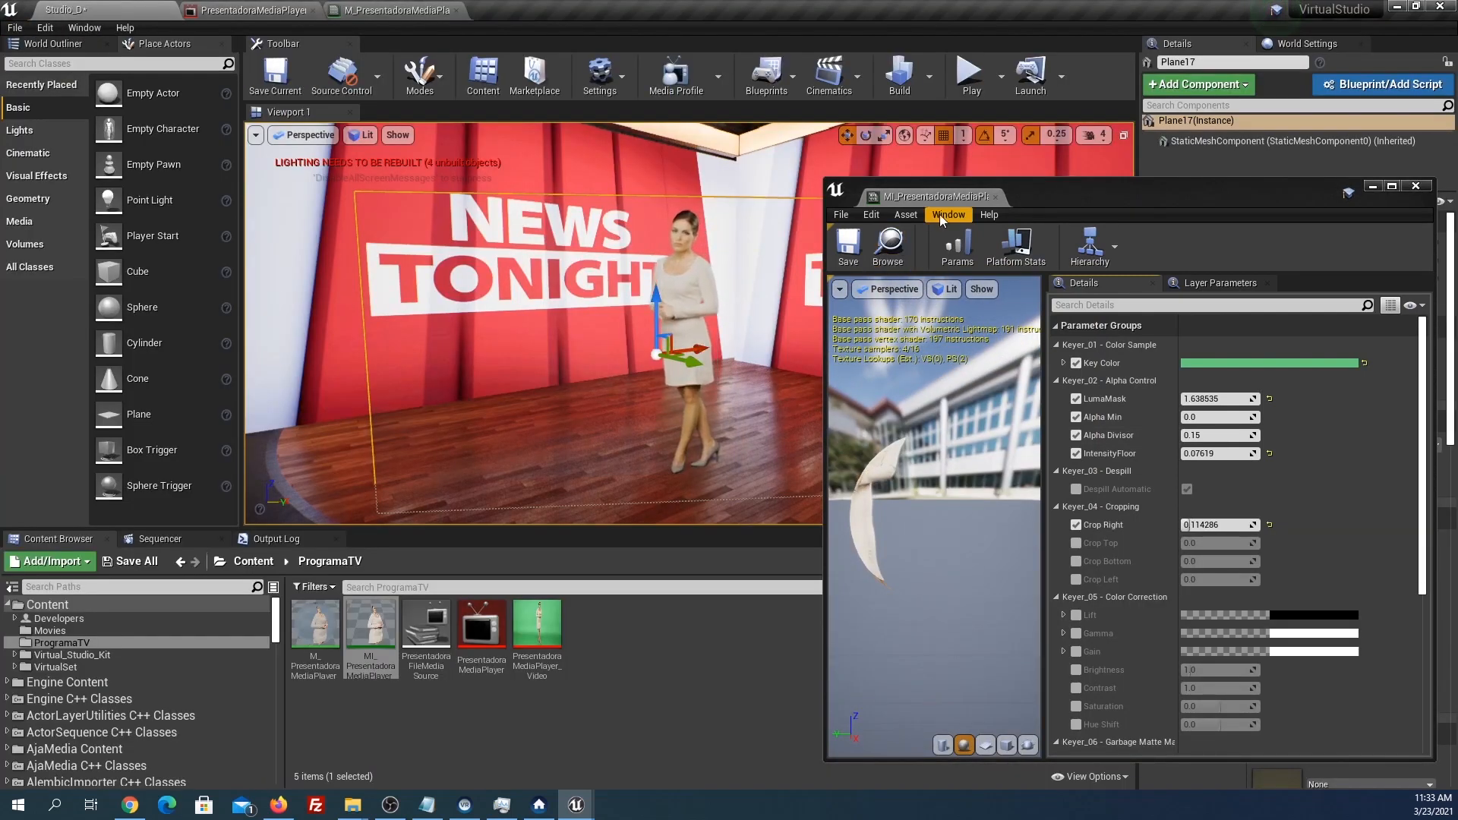
drag(1052, 194, 1127, 159)
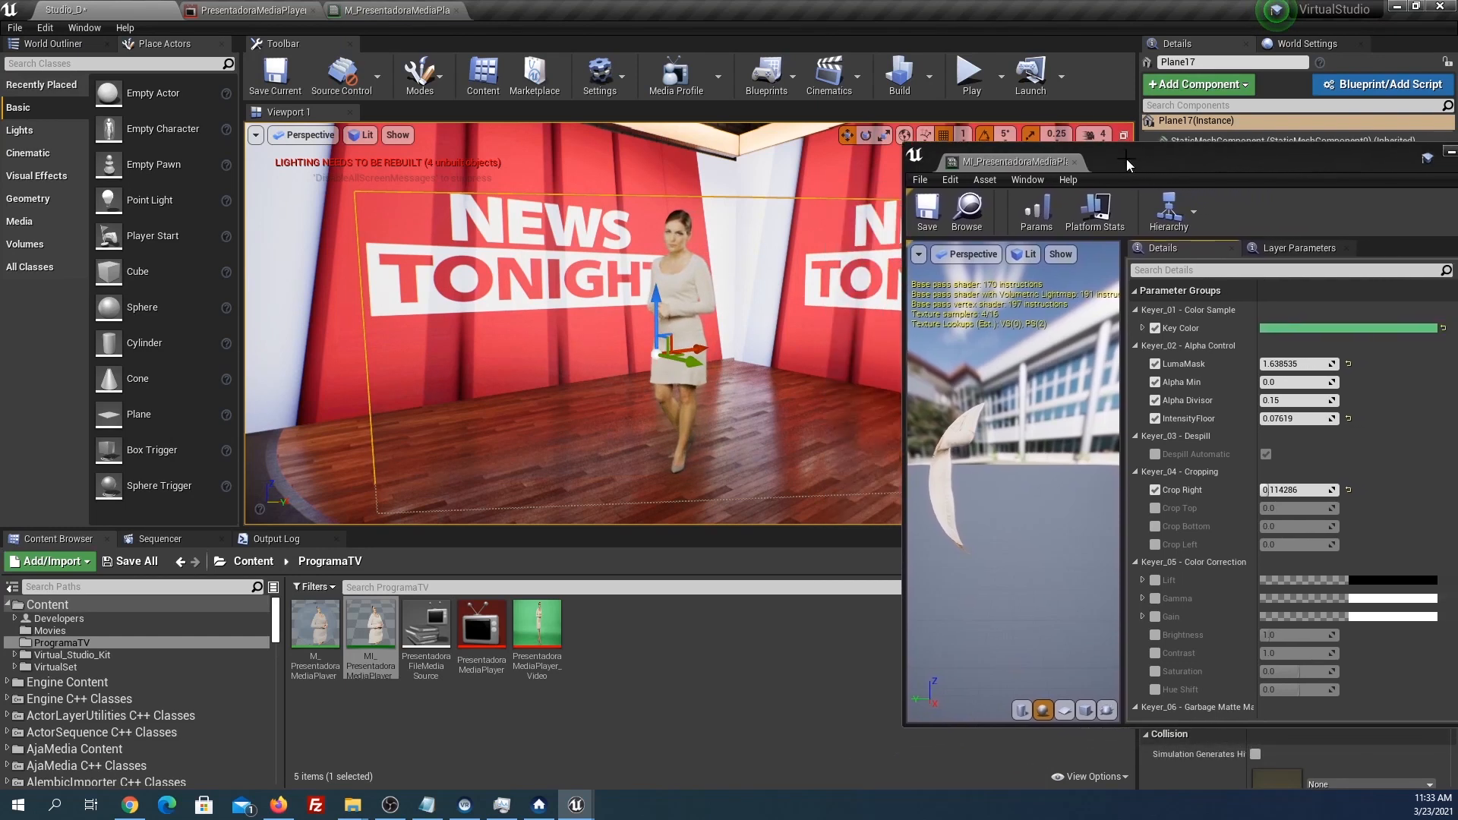
Raise Crop Right to about 0.238 in the presenter's material instance, and save and close it.
drag(1285, 490, 1294, 490)
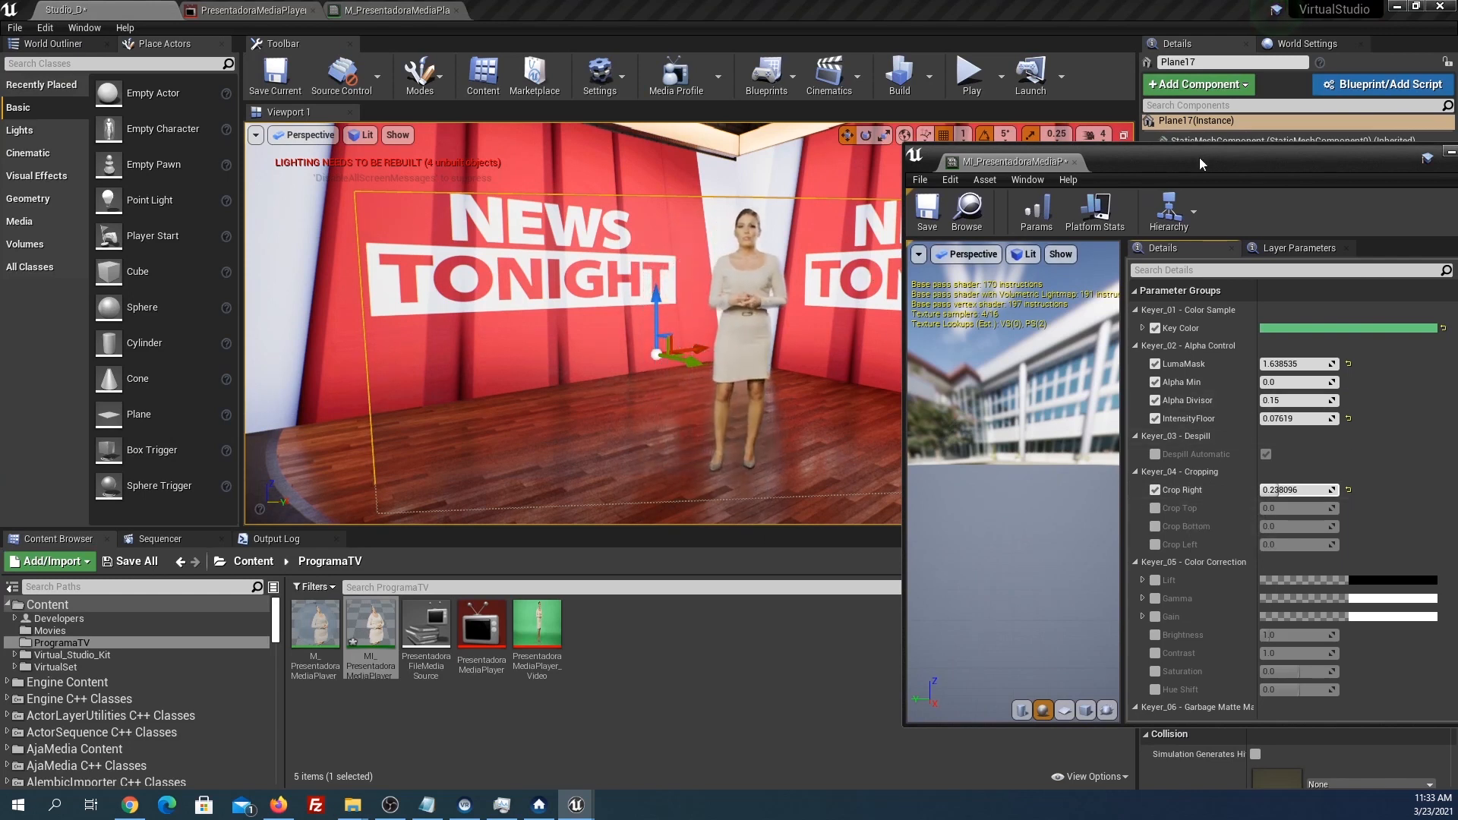
drag(1214, 161, 1108, 263)
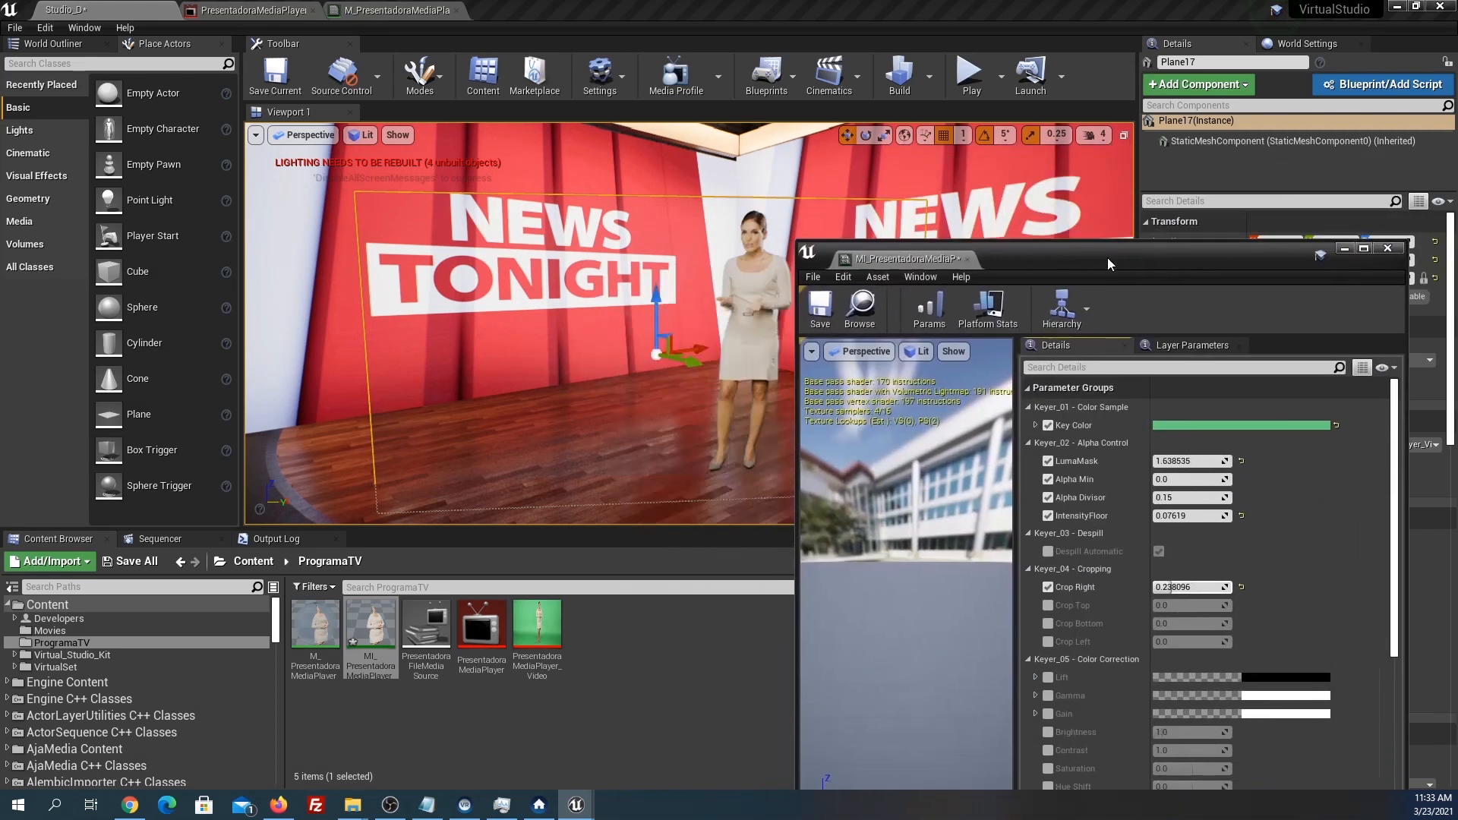
click(809, 307)
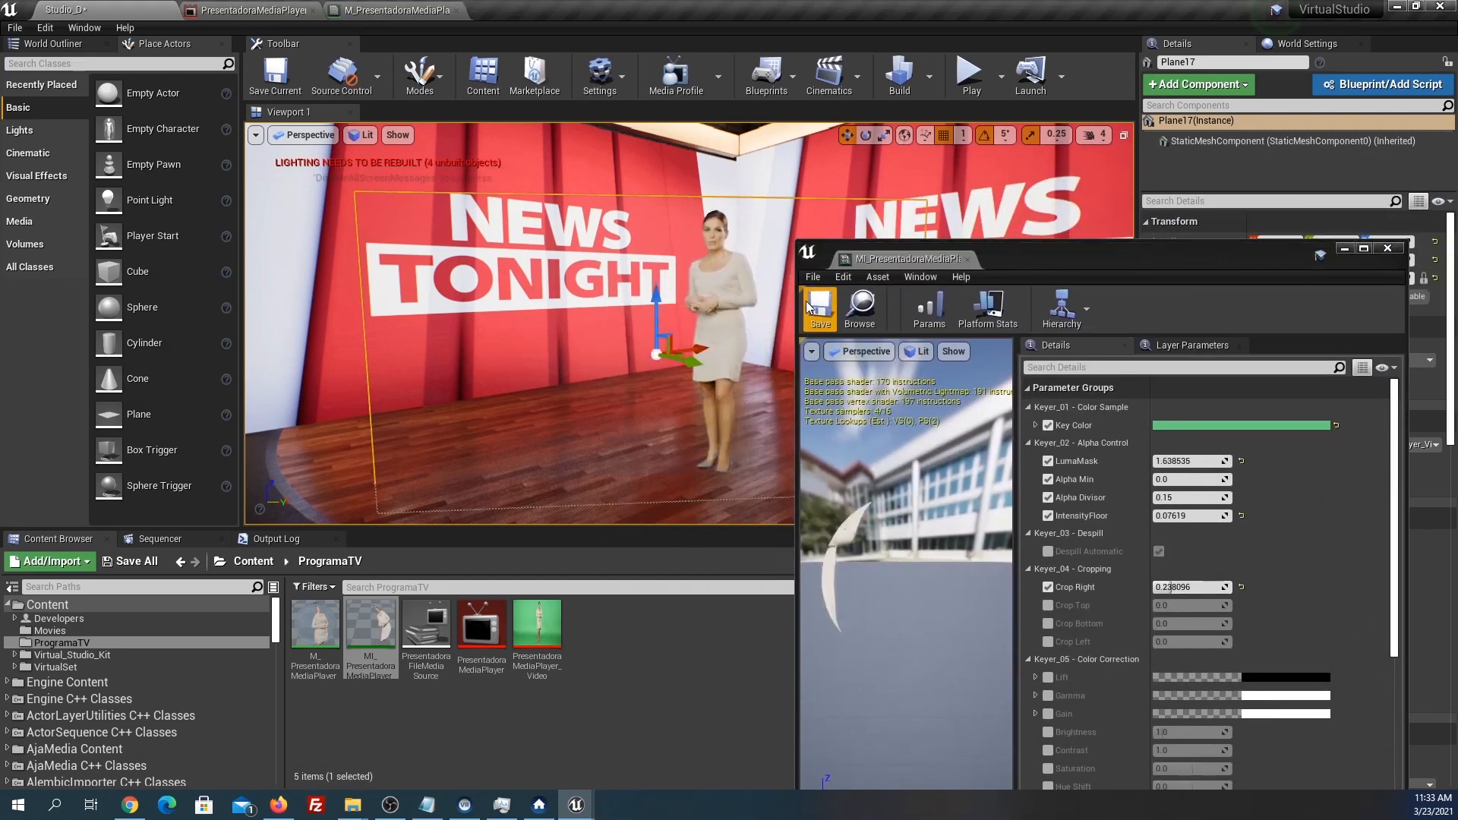
click(1388, 249)
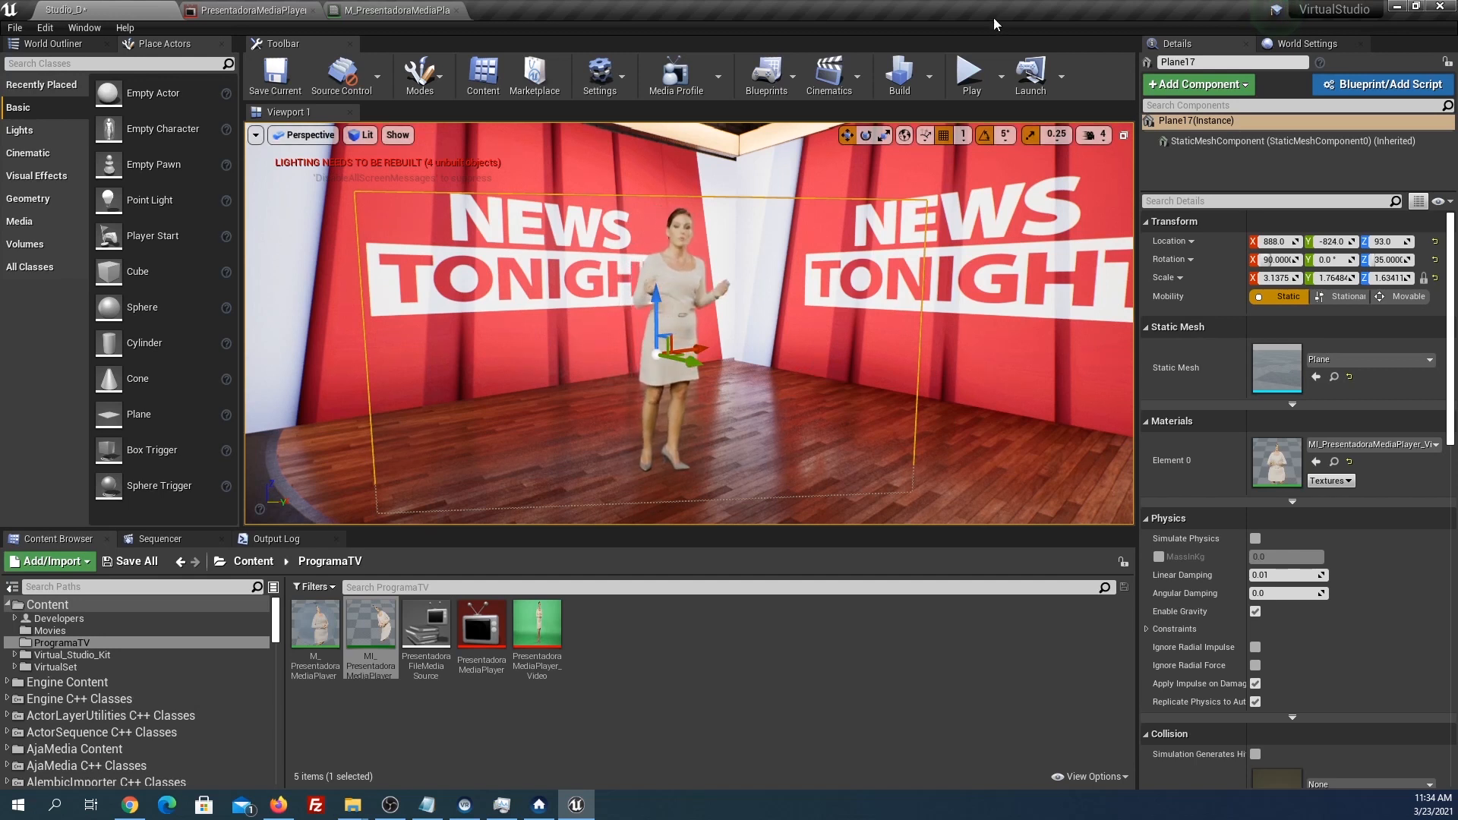
Play the Studio_D level to test the video plane, check the PresentadoraMediaPlayer asset, and stop playback.
click(962, 71)
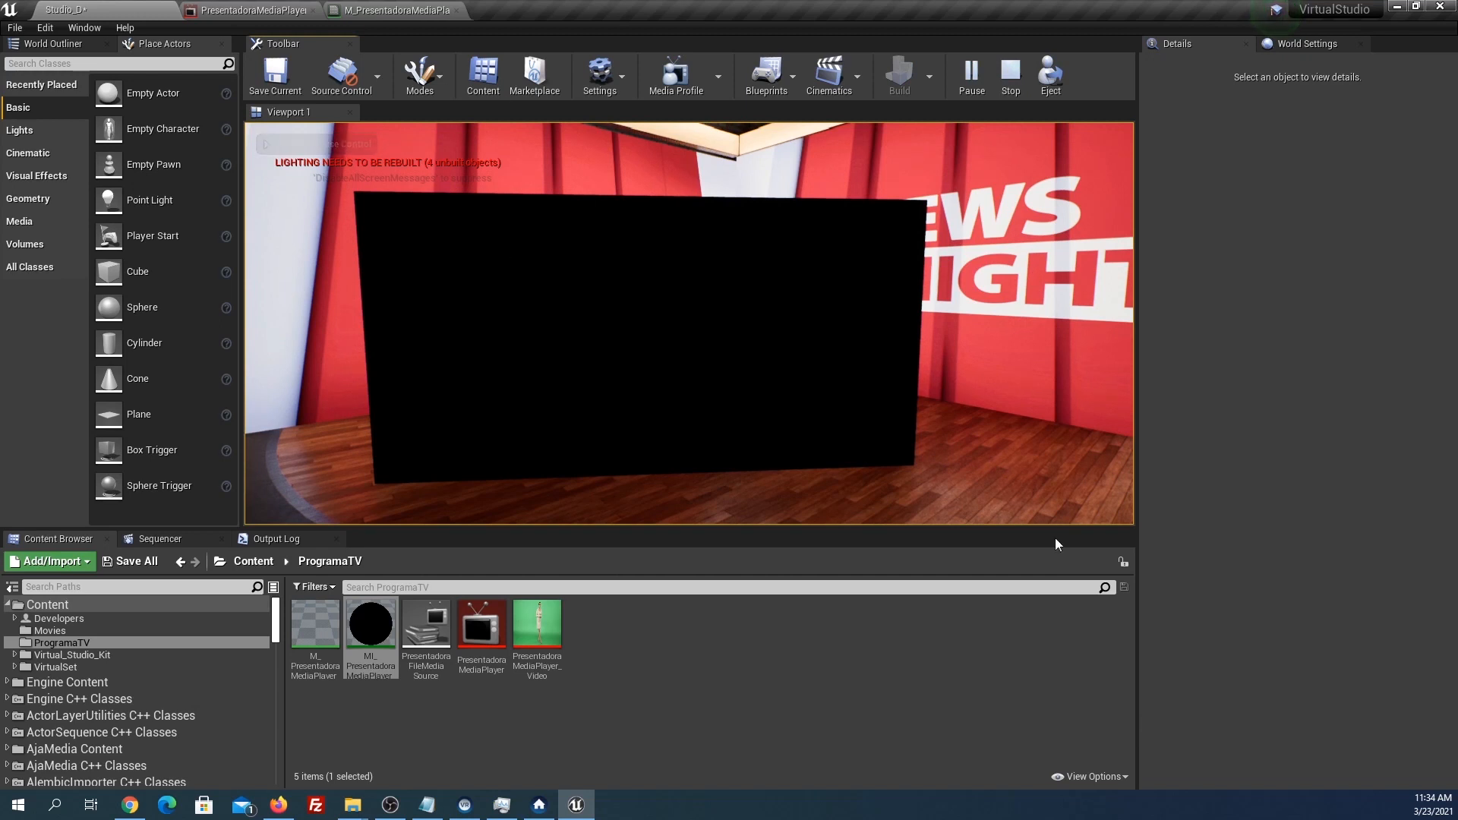
click(237, 10)
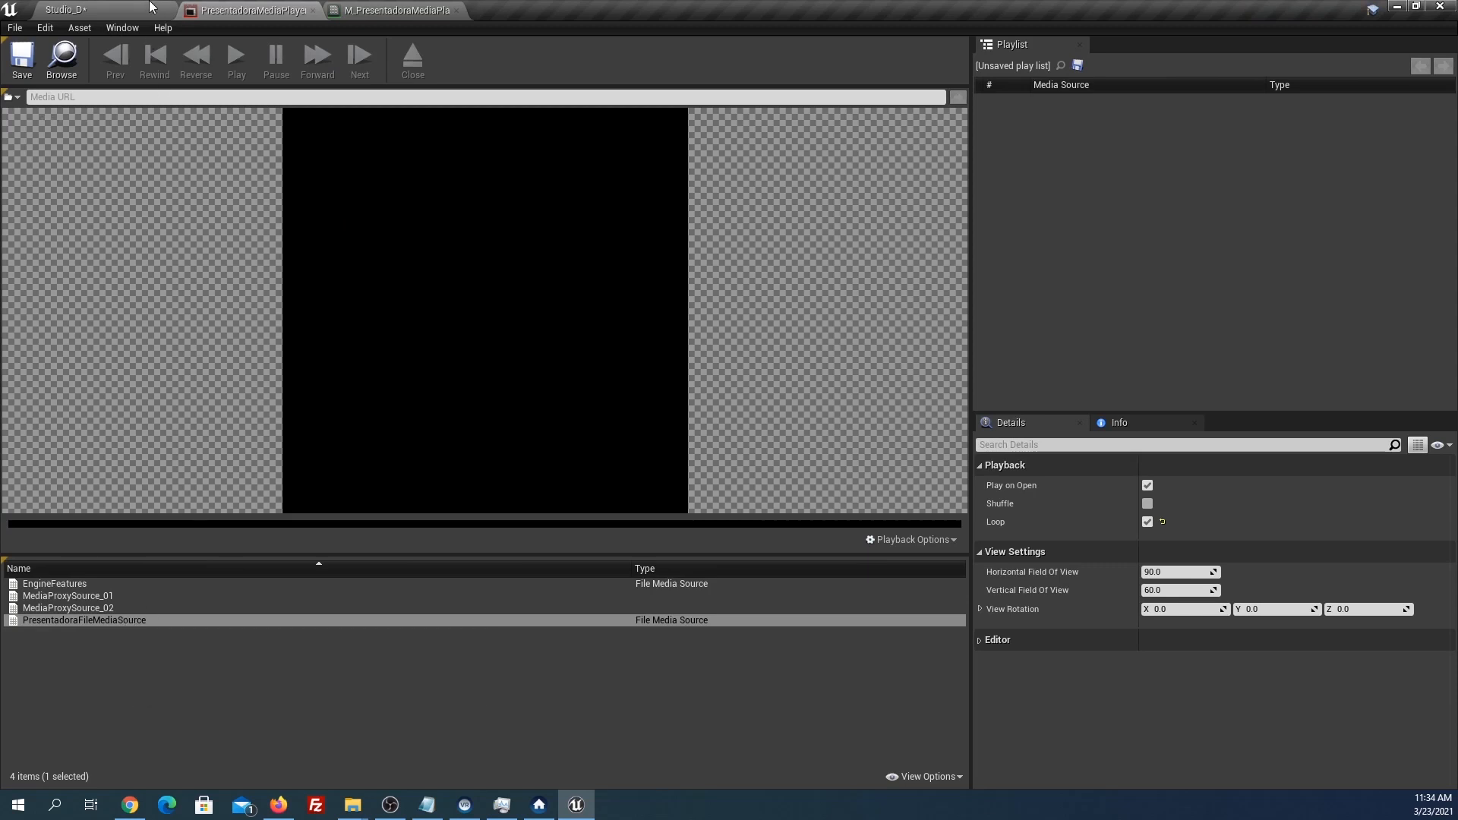
click(104, 9)
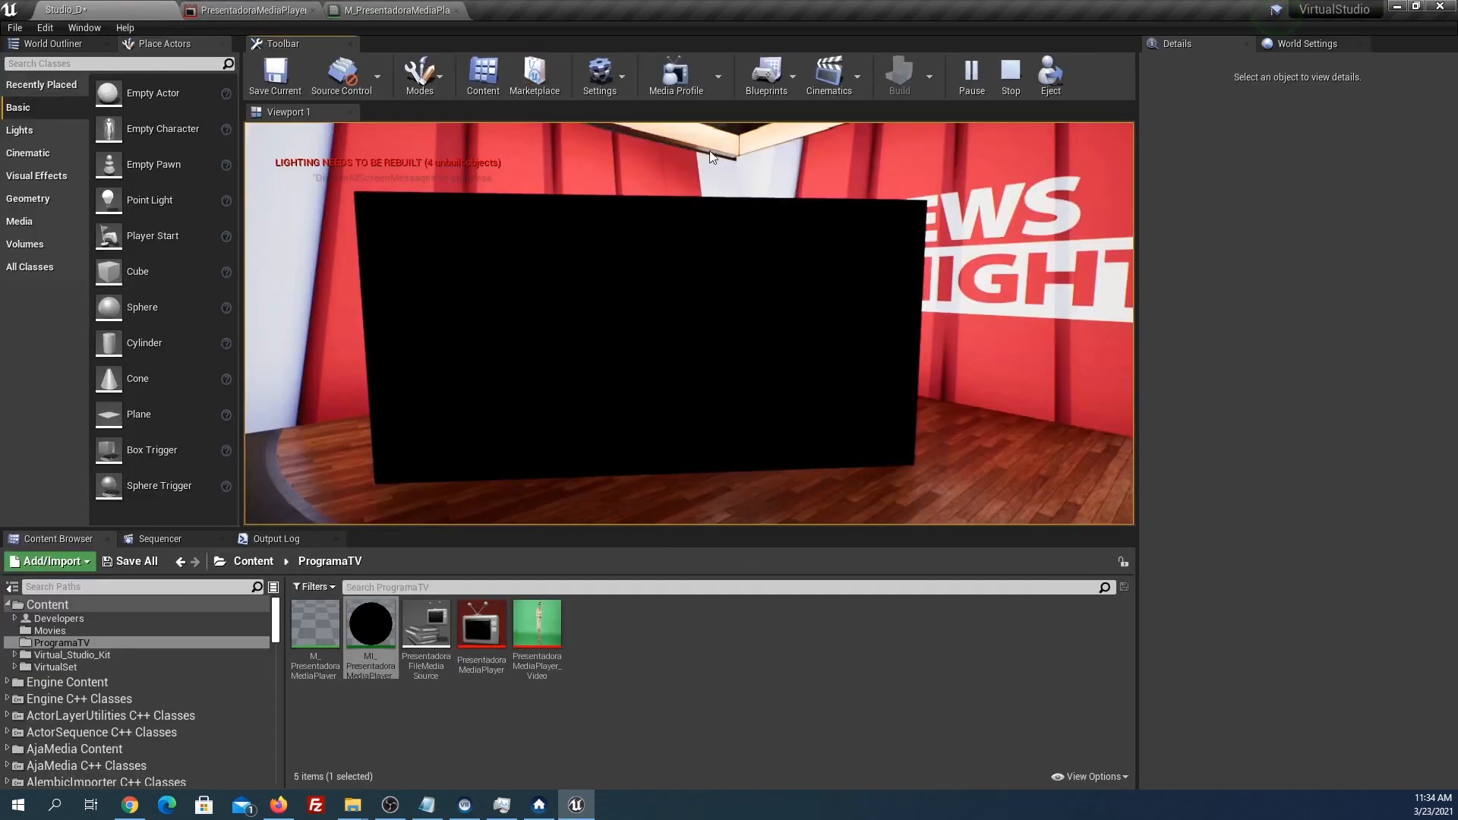
click(1009, 75)
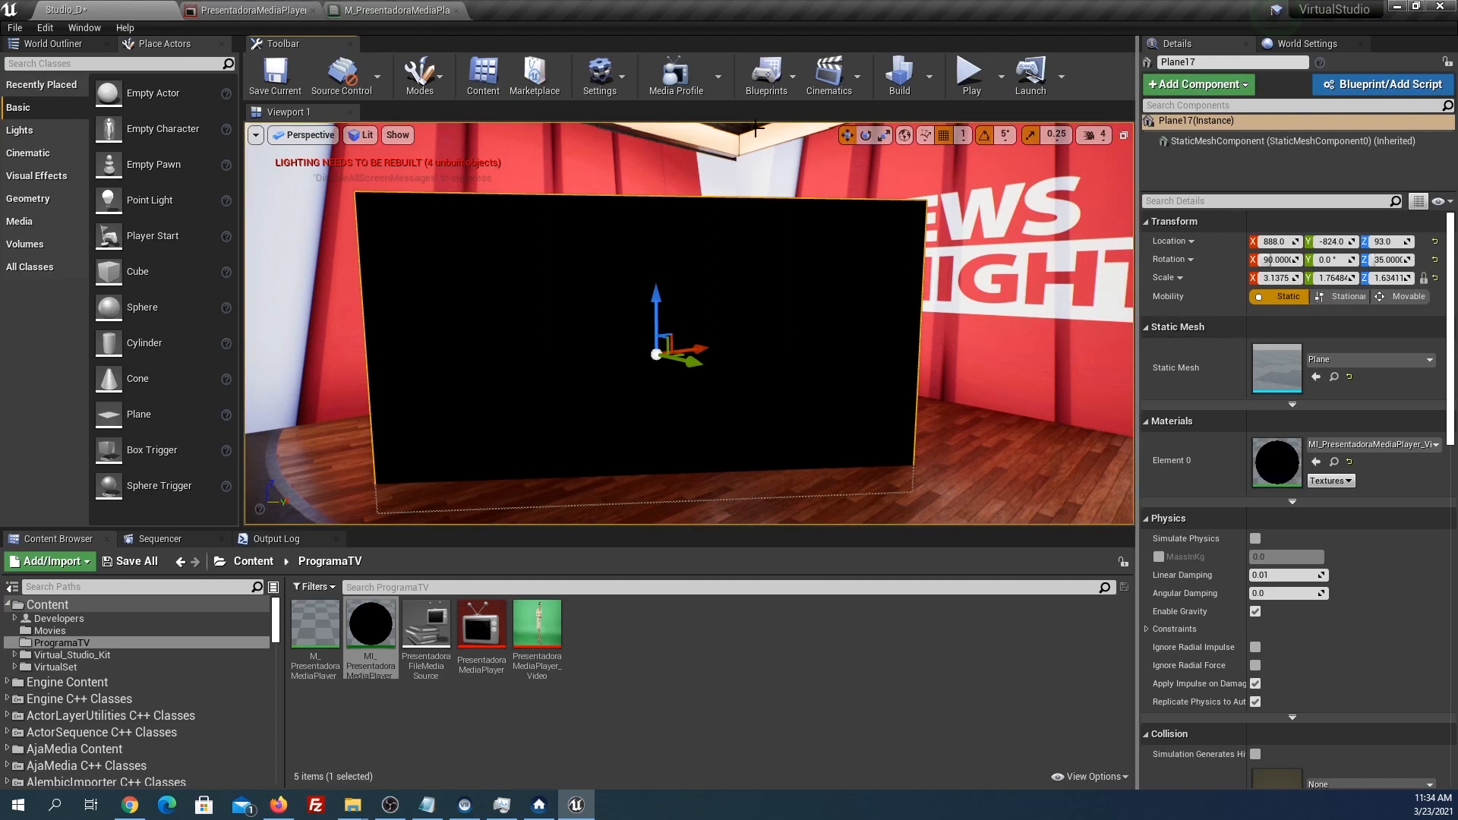
Open the Studio_D level blueprint and add a variable named MediaPlayer.
click(767, 73)
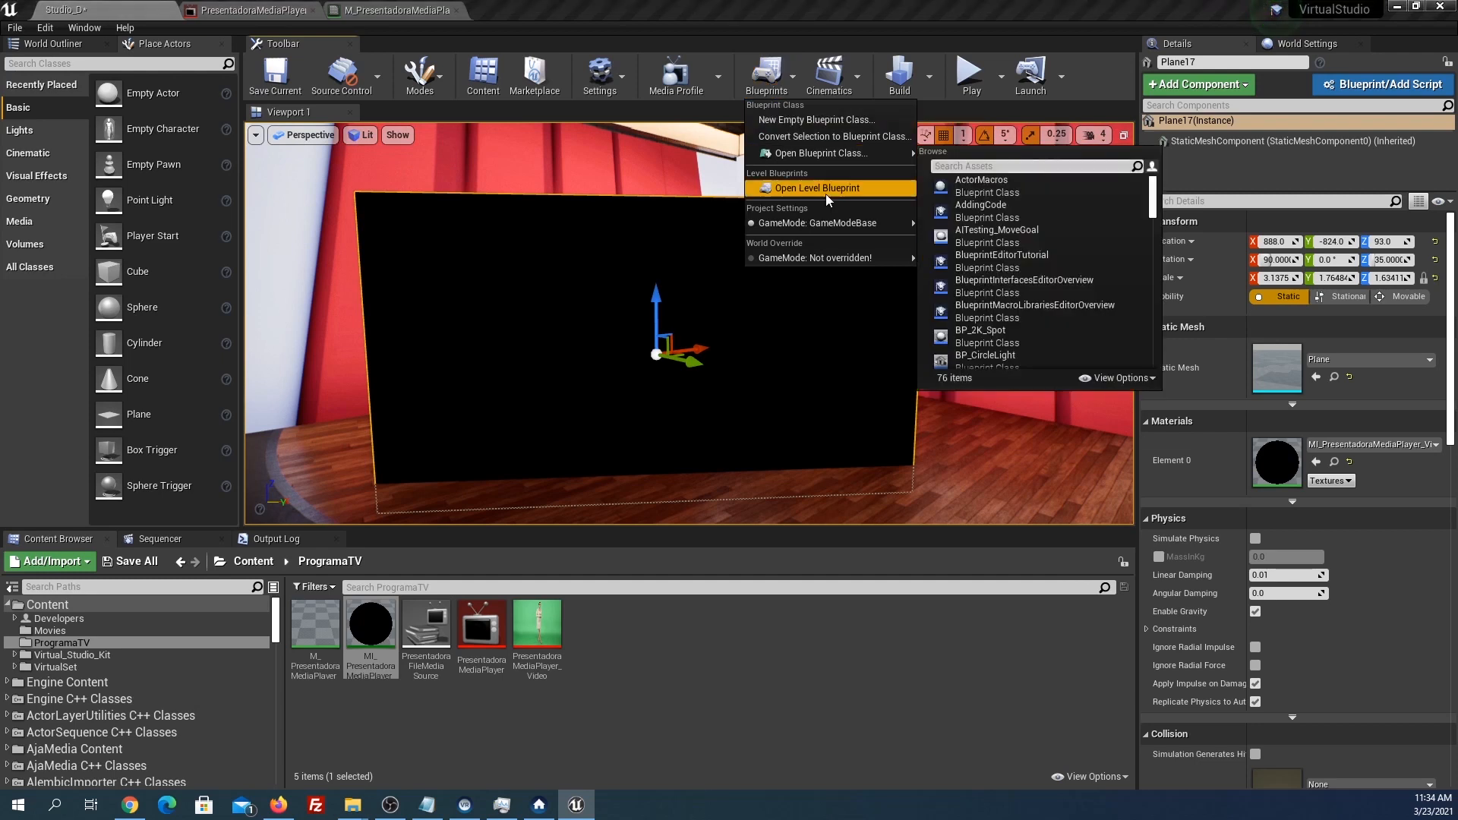
click(826, 195)
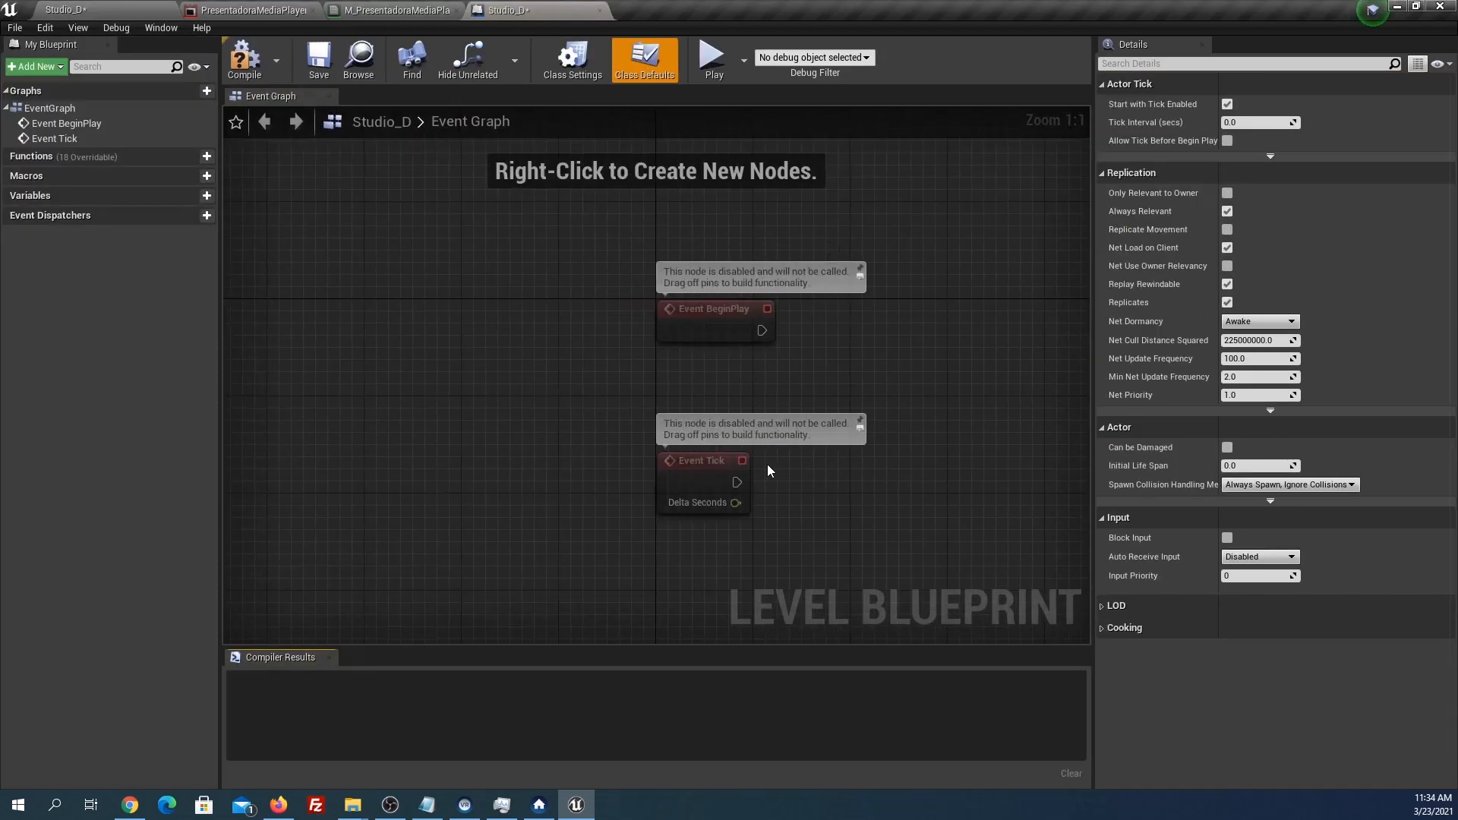
right_drag(763, 377, 545, 390)
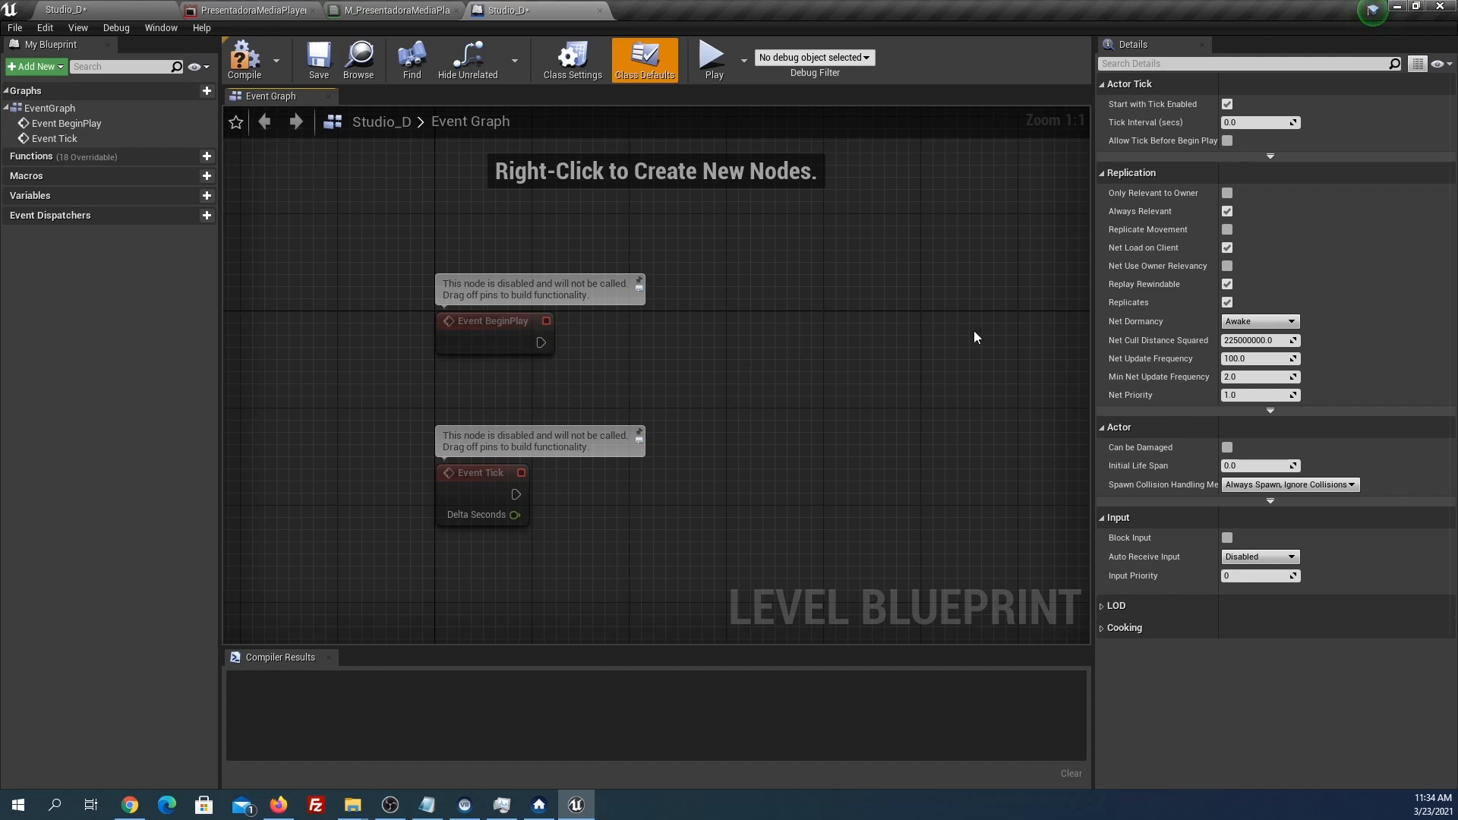
click(202, 197)
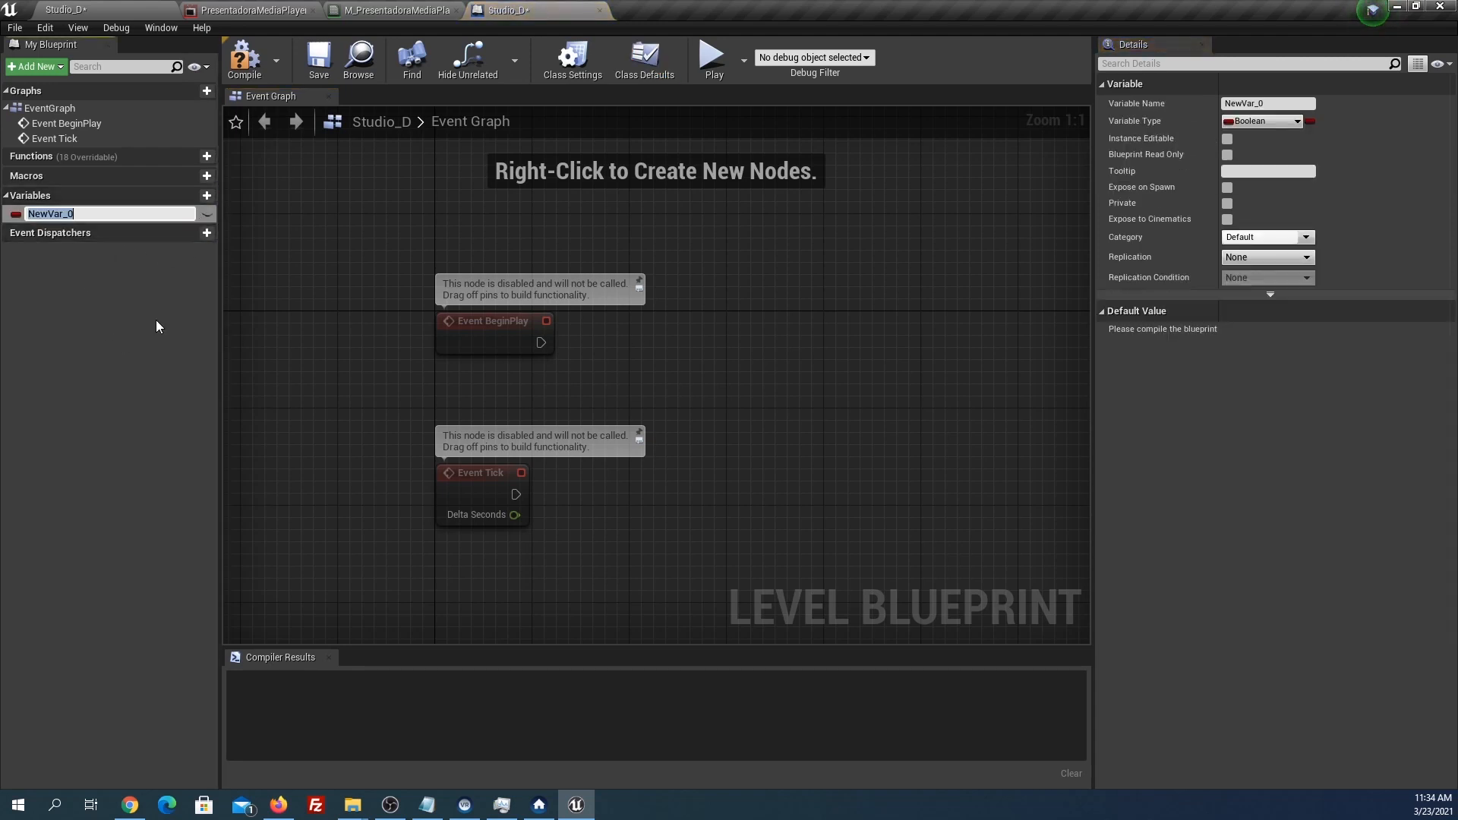
text(MediaPlayer)
key(Return)
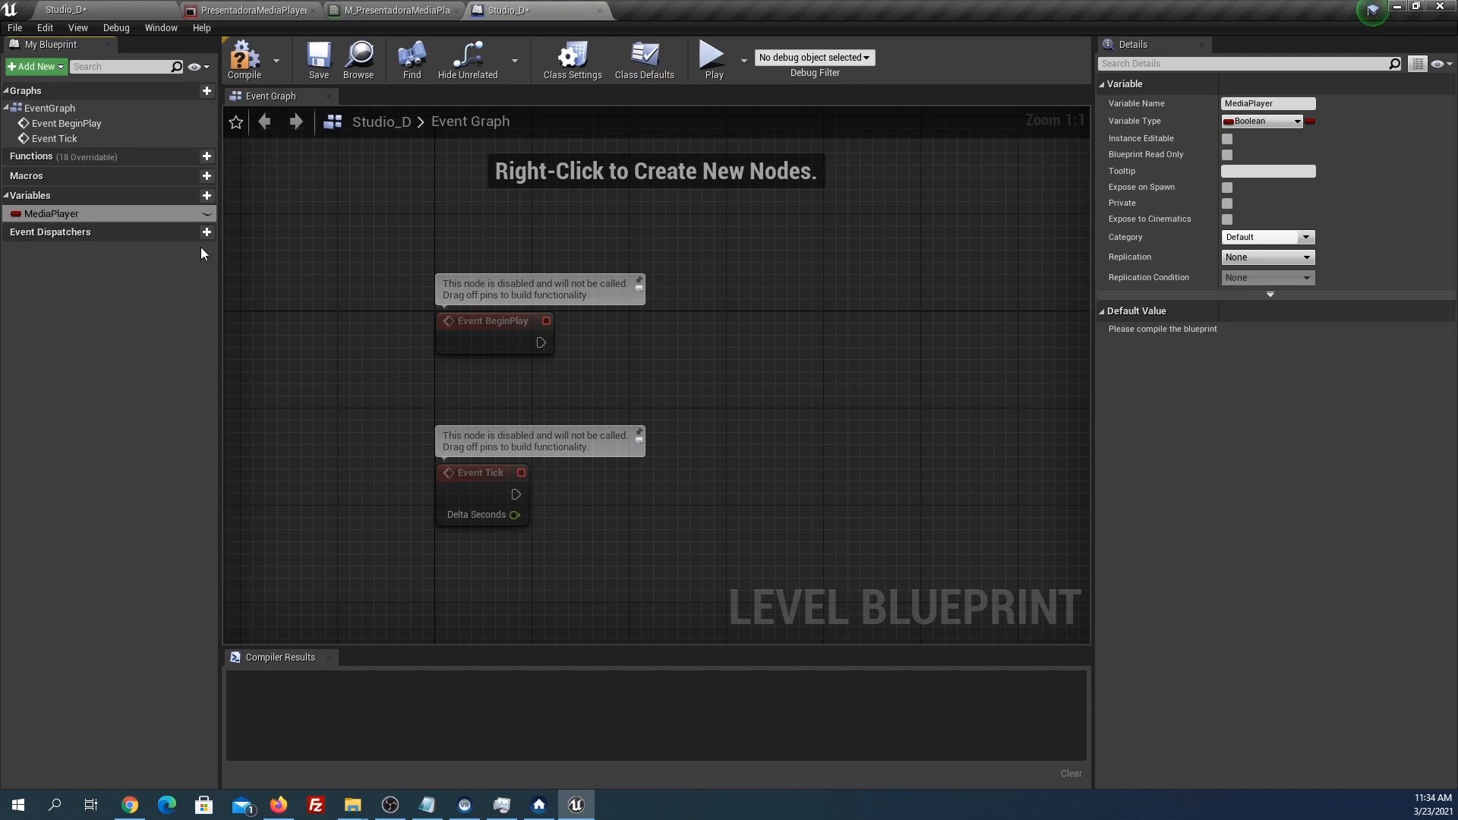
Set the MediaPlayer variable's type to a Media Player object reference and compile the blueprint.
click(1252, 123)
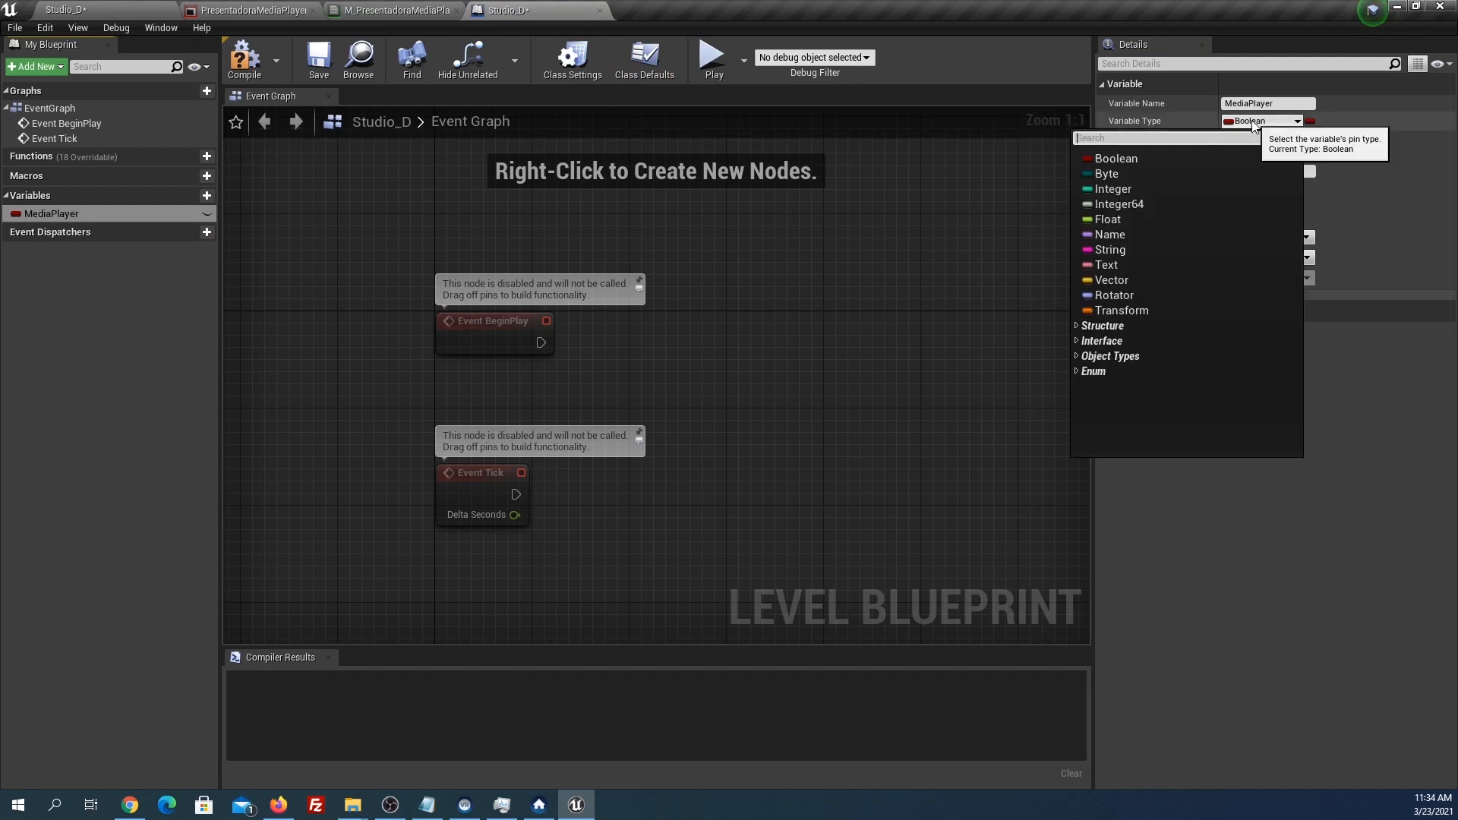
text(media)
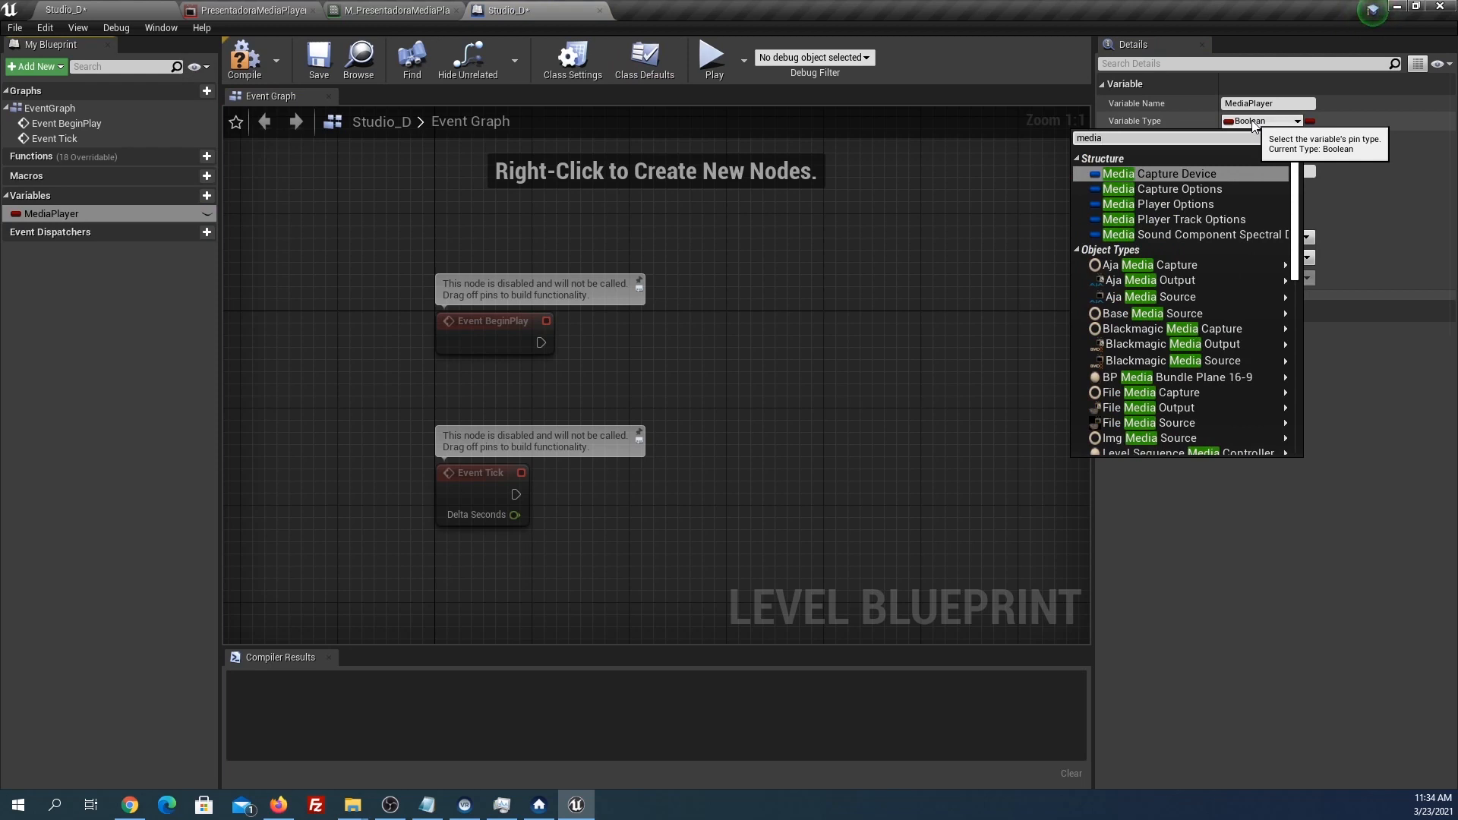
text(pla)
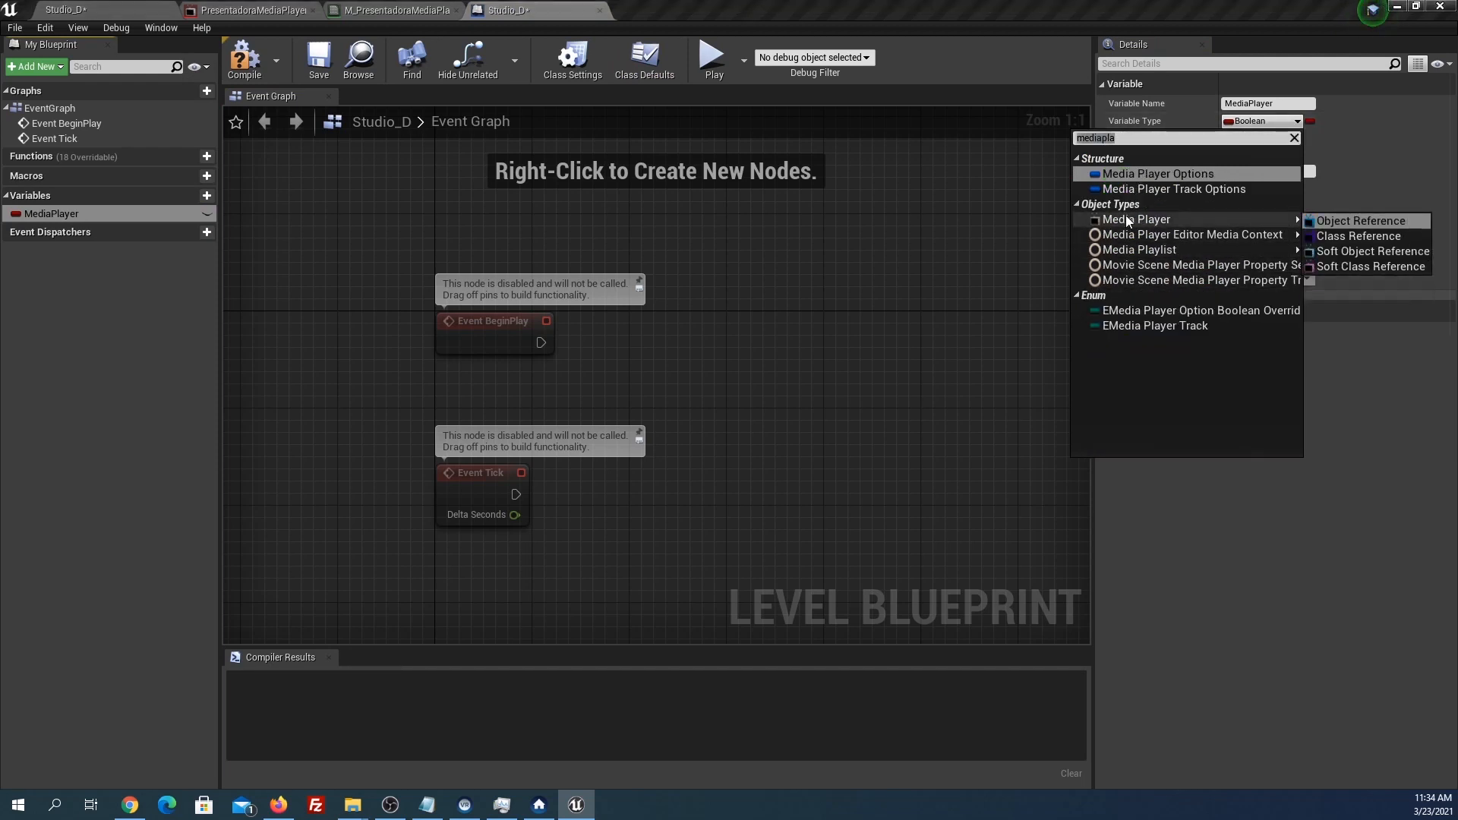
click(1125, 219)
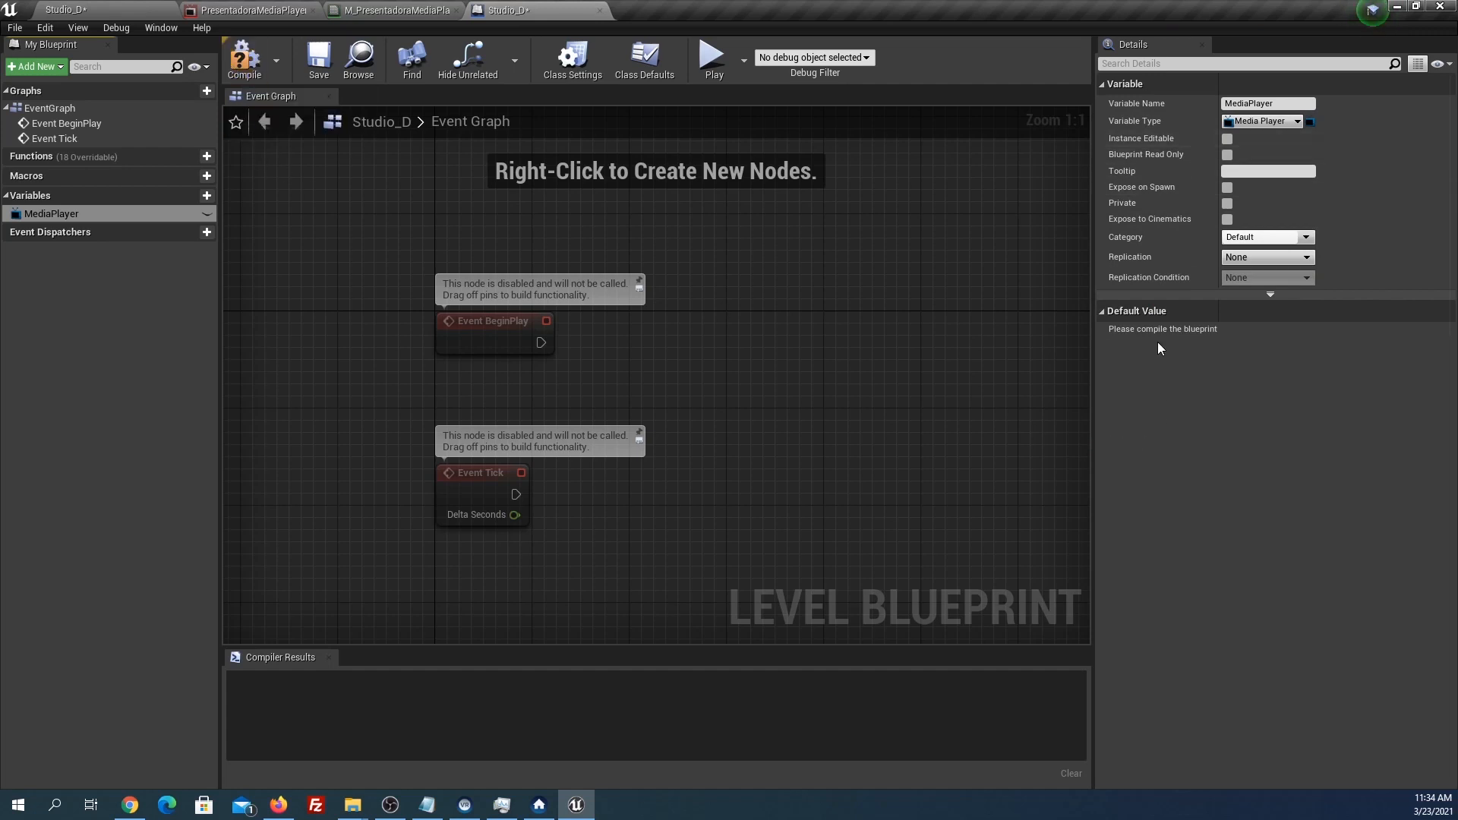
click(243, 67)
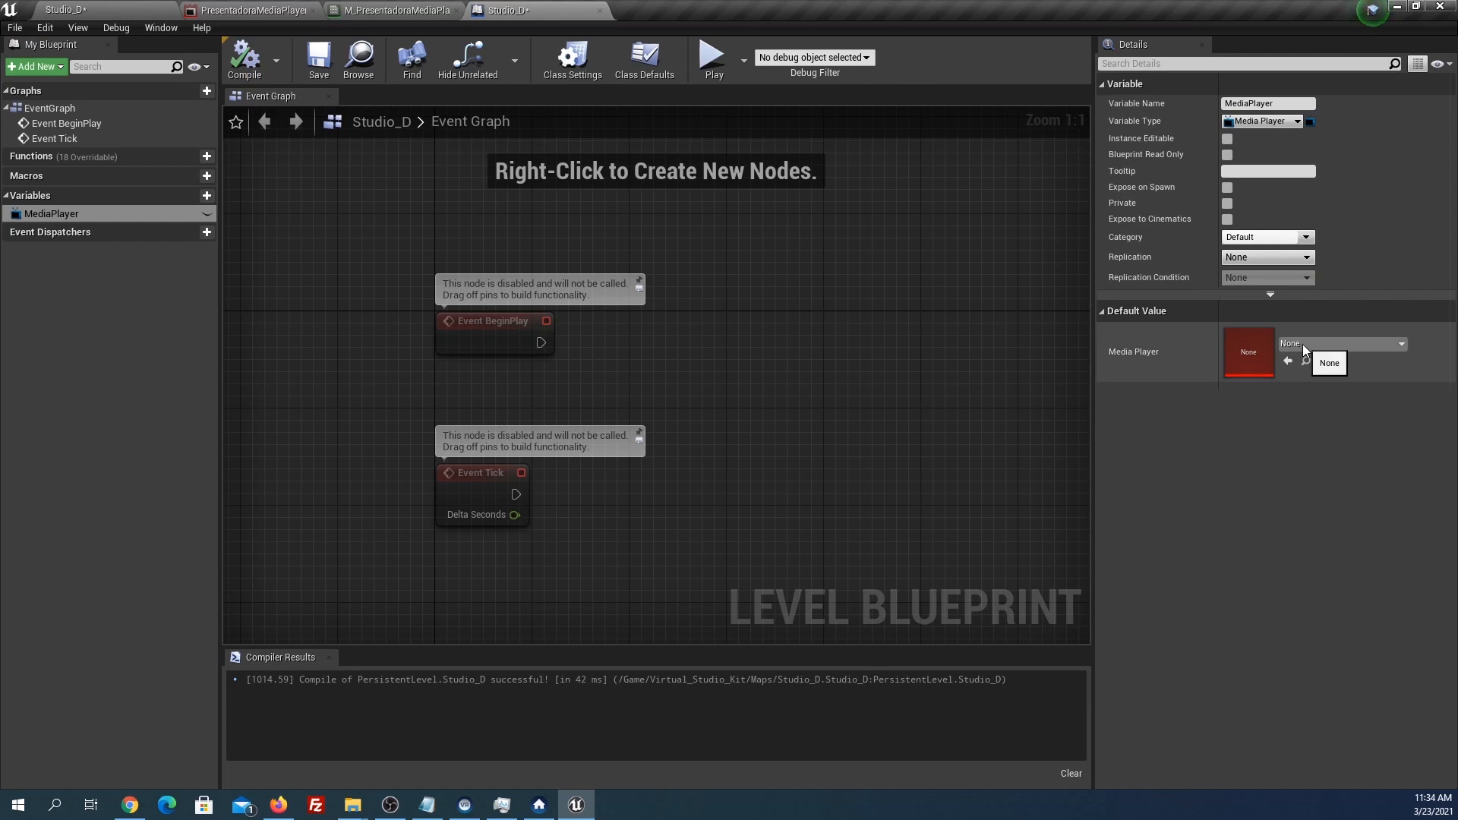
Assign PresentadoraMediaPlayer as the default value of the MediaPlayer variable.
click(1334, 343)
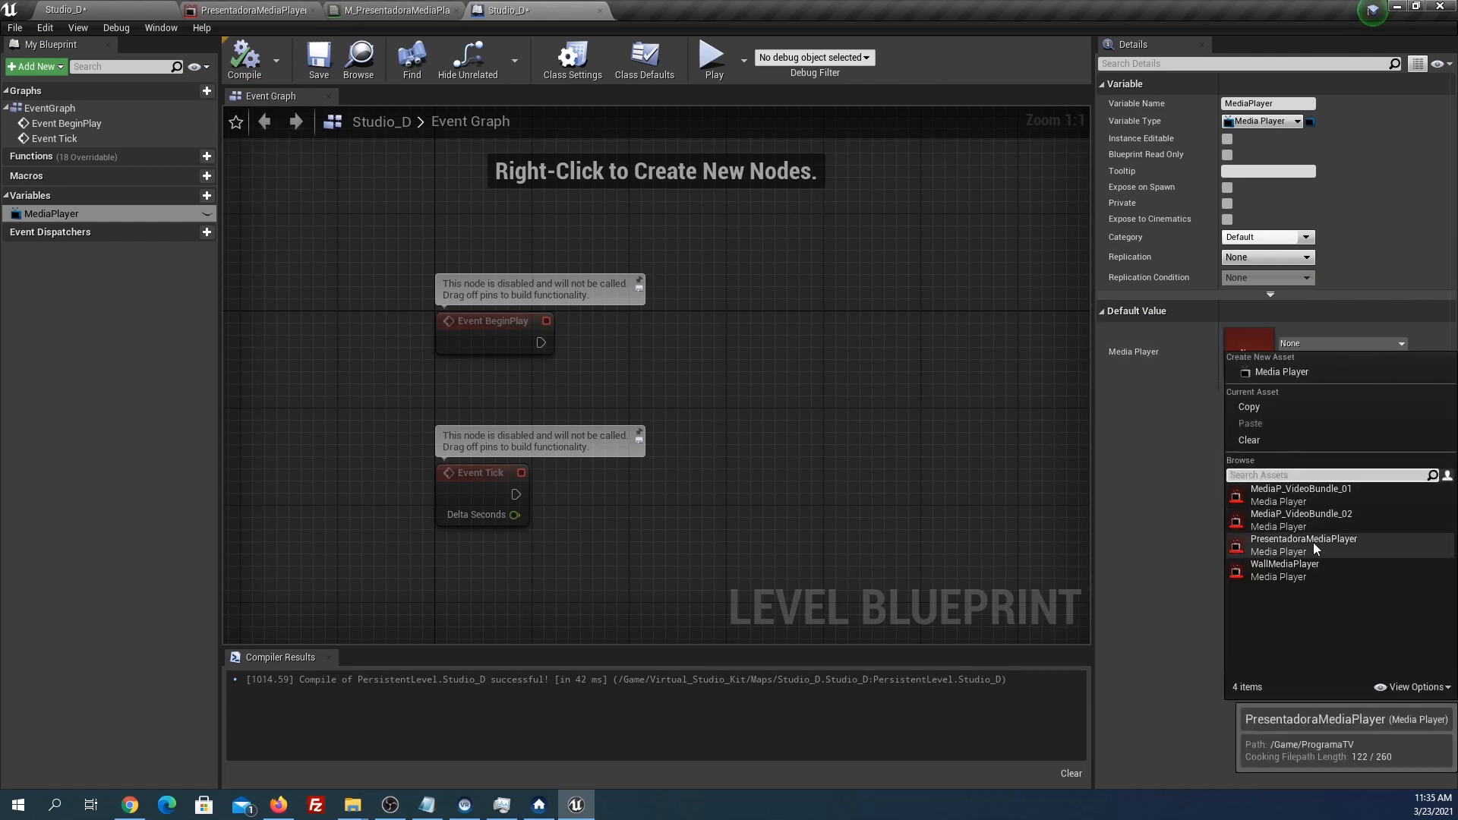
click(1038, 408)
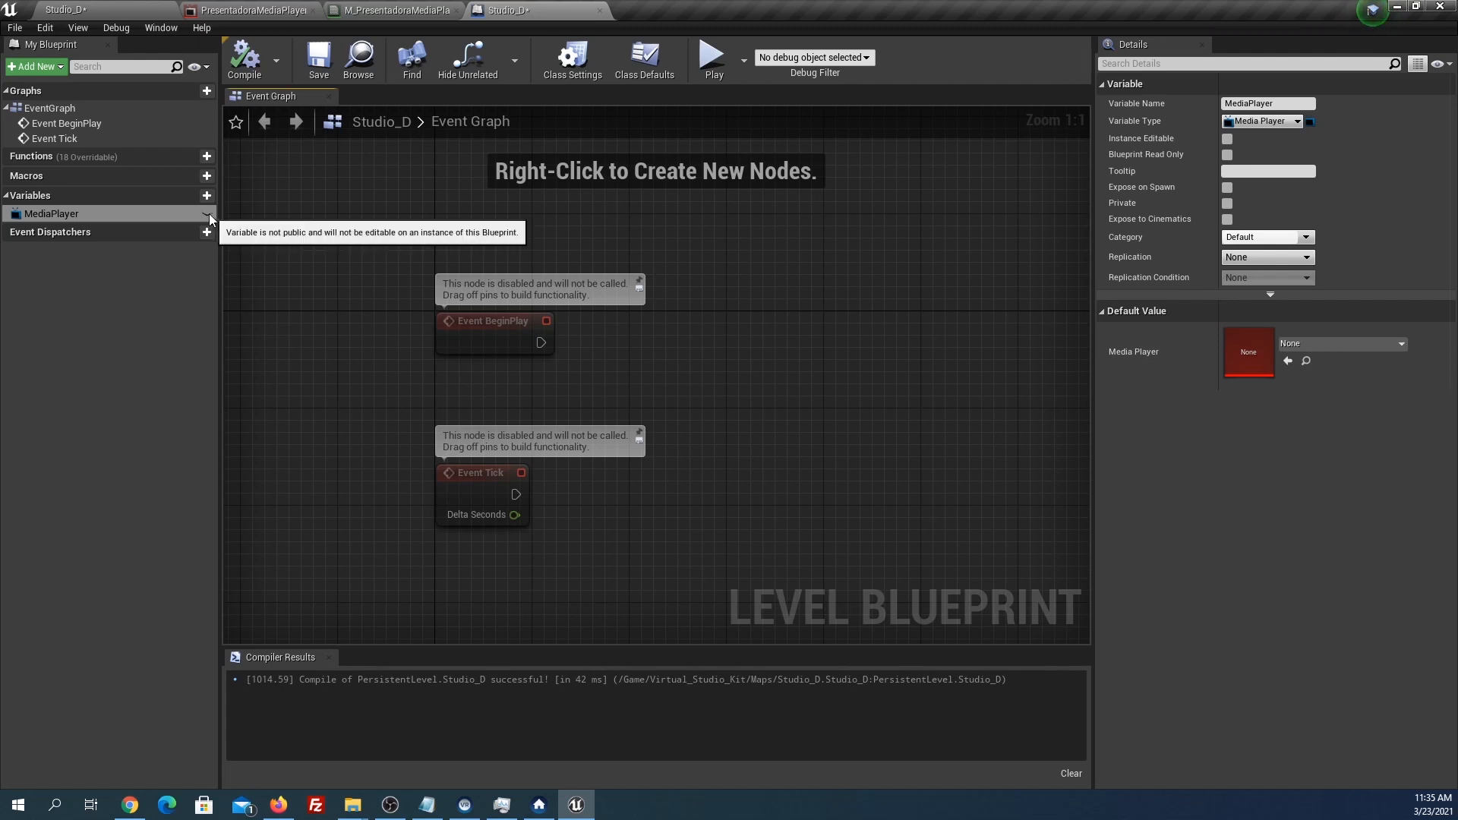
click(1287, 347)
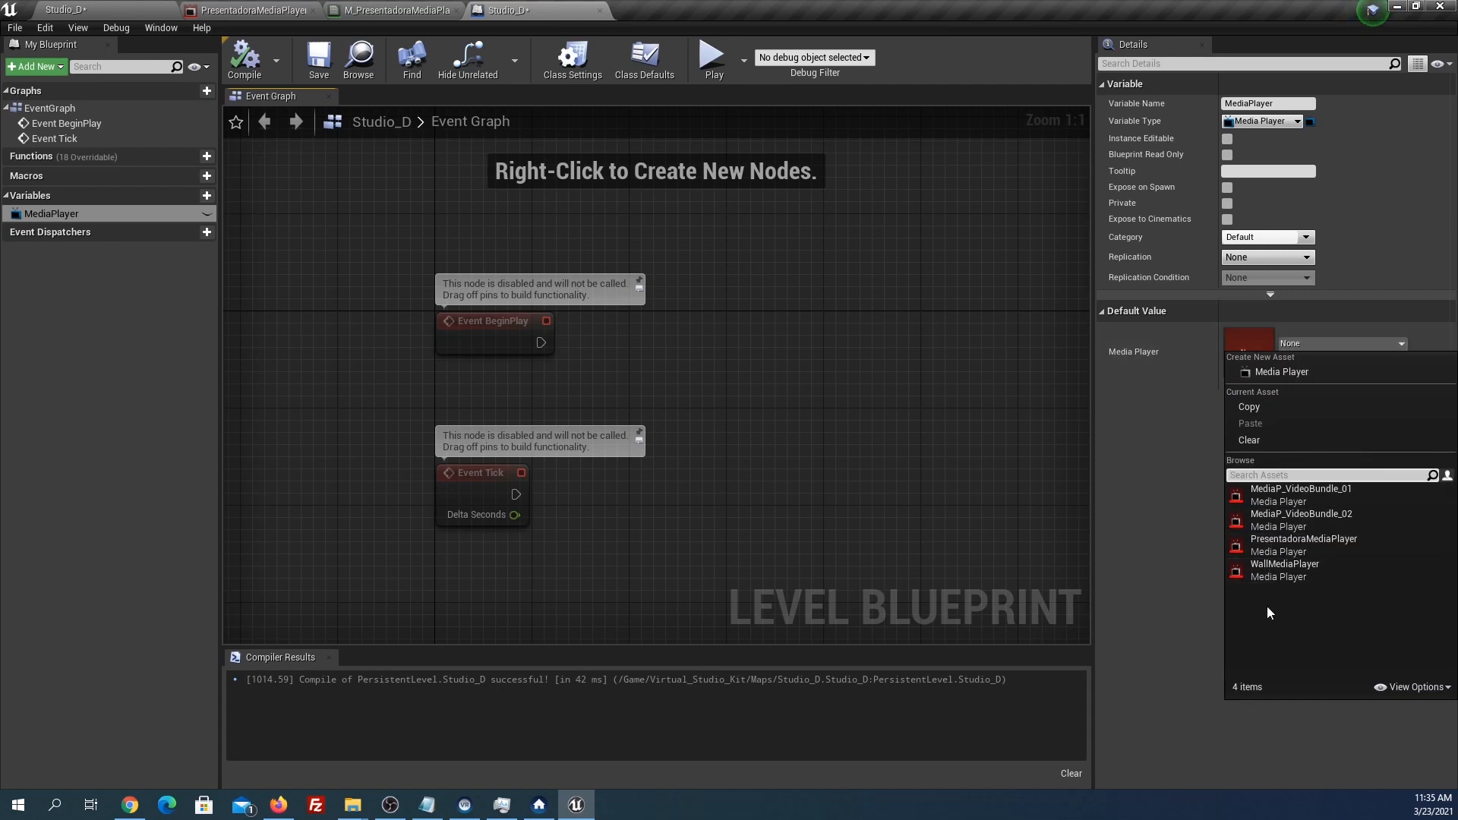
click(1293, 542)
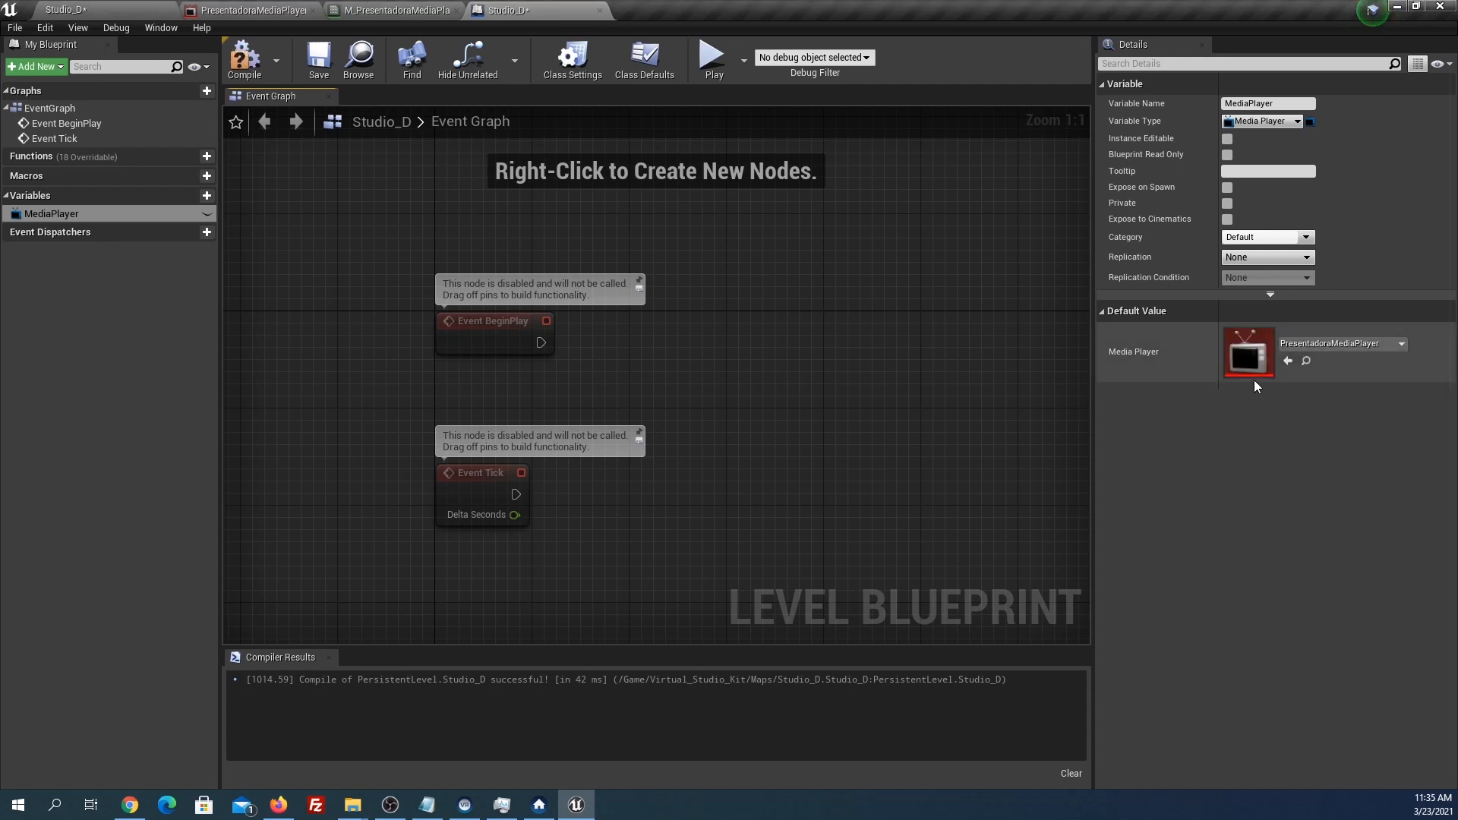
Place a getter for the MediaPlayer variable in the event graph and create an Open Source node from its output.
drag(60, 214, 875, 343)
click(733, 388)
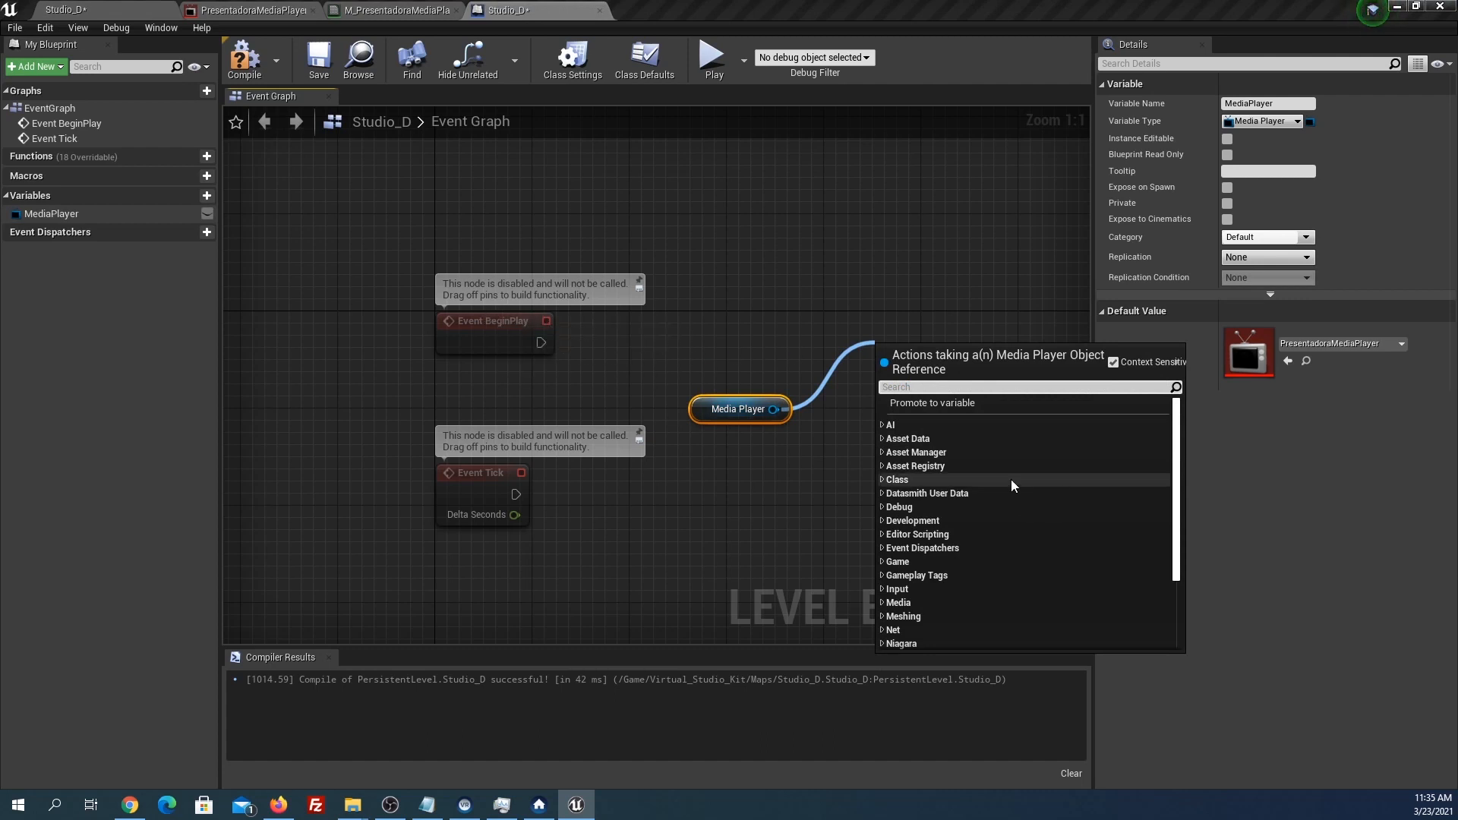
text(open)
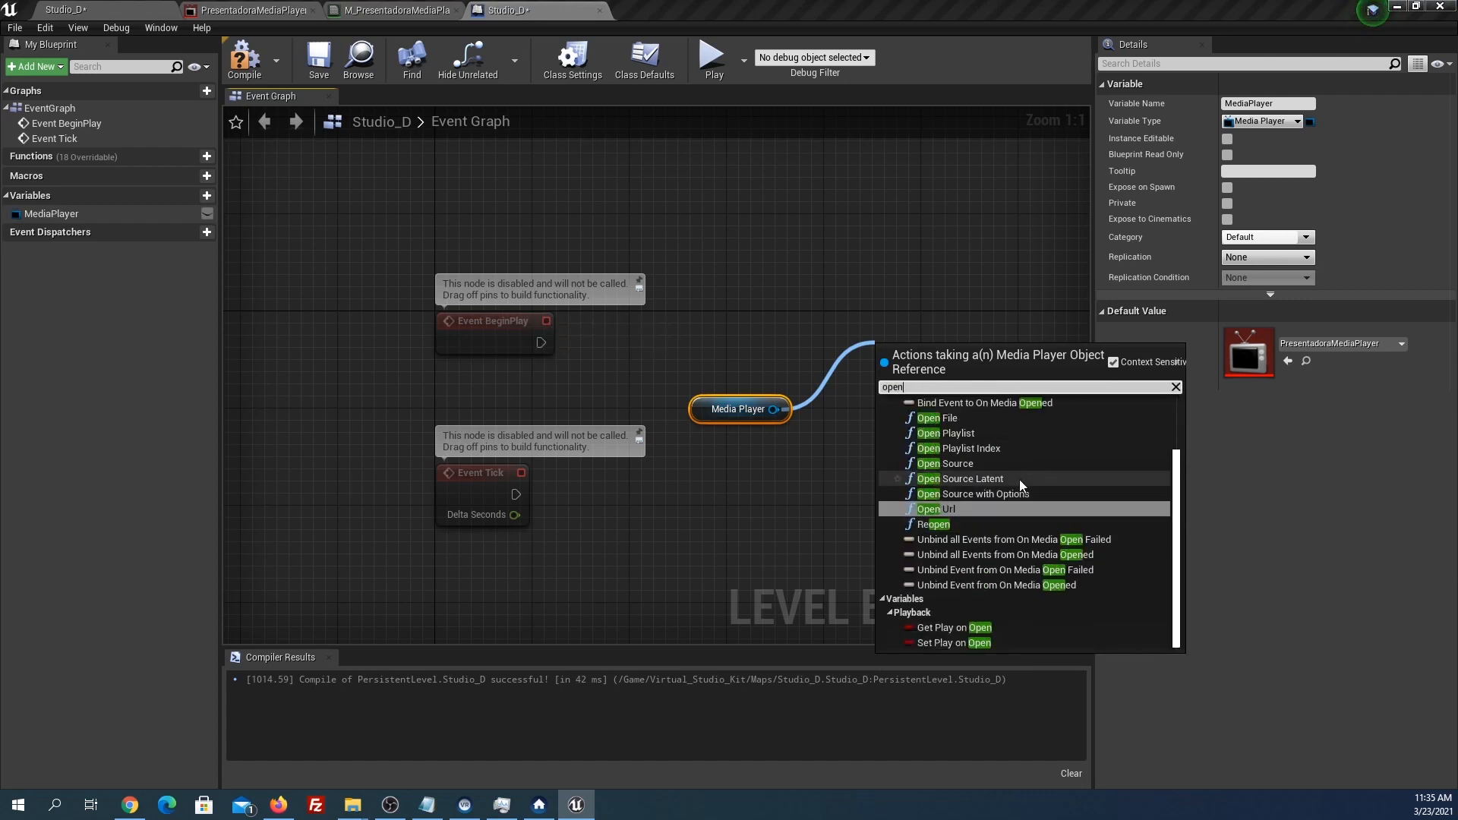
click(960, 464)
Connect Event BeginPlay's execution output to the Open Source node and straighten the connection between the two nodes.
drag(885, 392, 541, 343)
drag(964, 358, 953, 322)
drag(412, 205, 906, 357)
key(q)
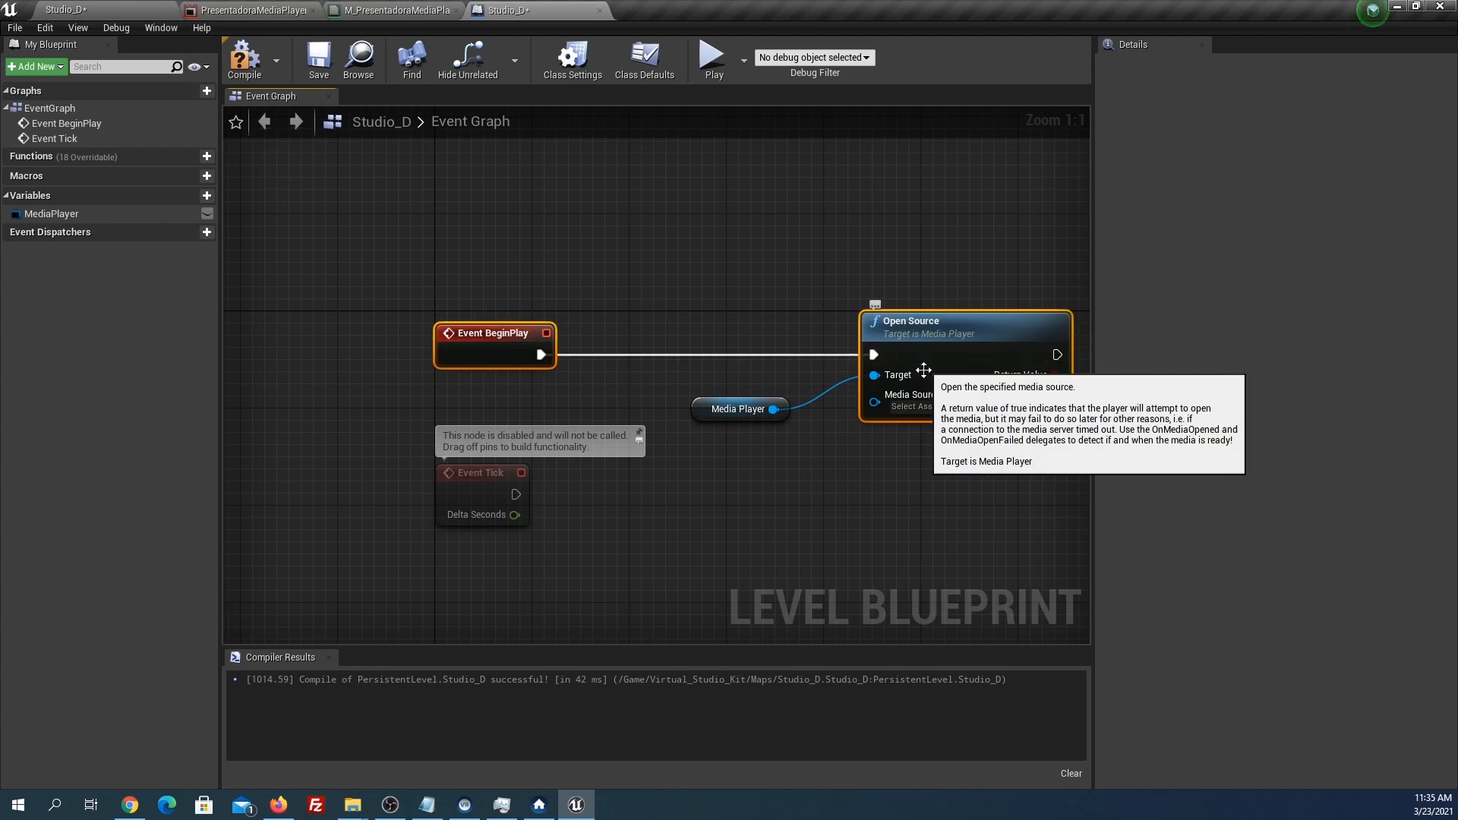
Move the Event Tick node farther below the BeginPlay chain to free space in the graph.
drag(389, 414, 621, 550)
right_drag(621, 550, 616, 355)
drag(451, 294, 451, 468)
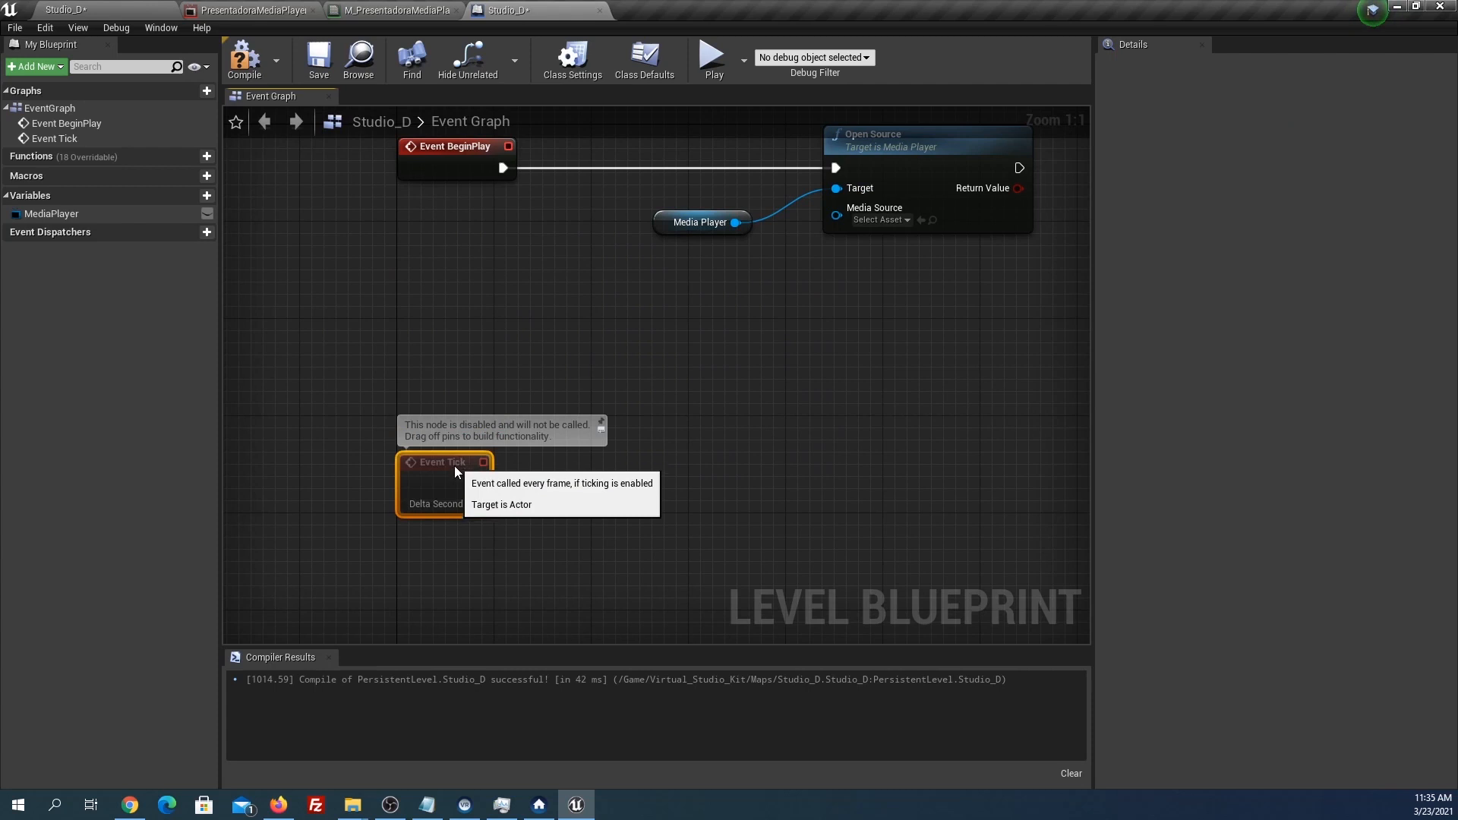
right_drag(809, 339, 715, 435)
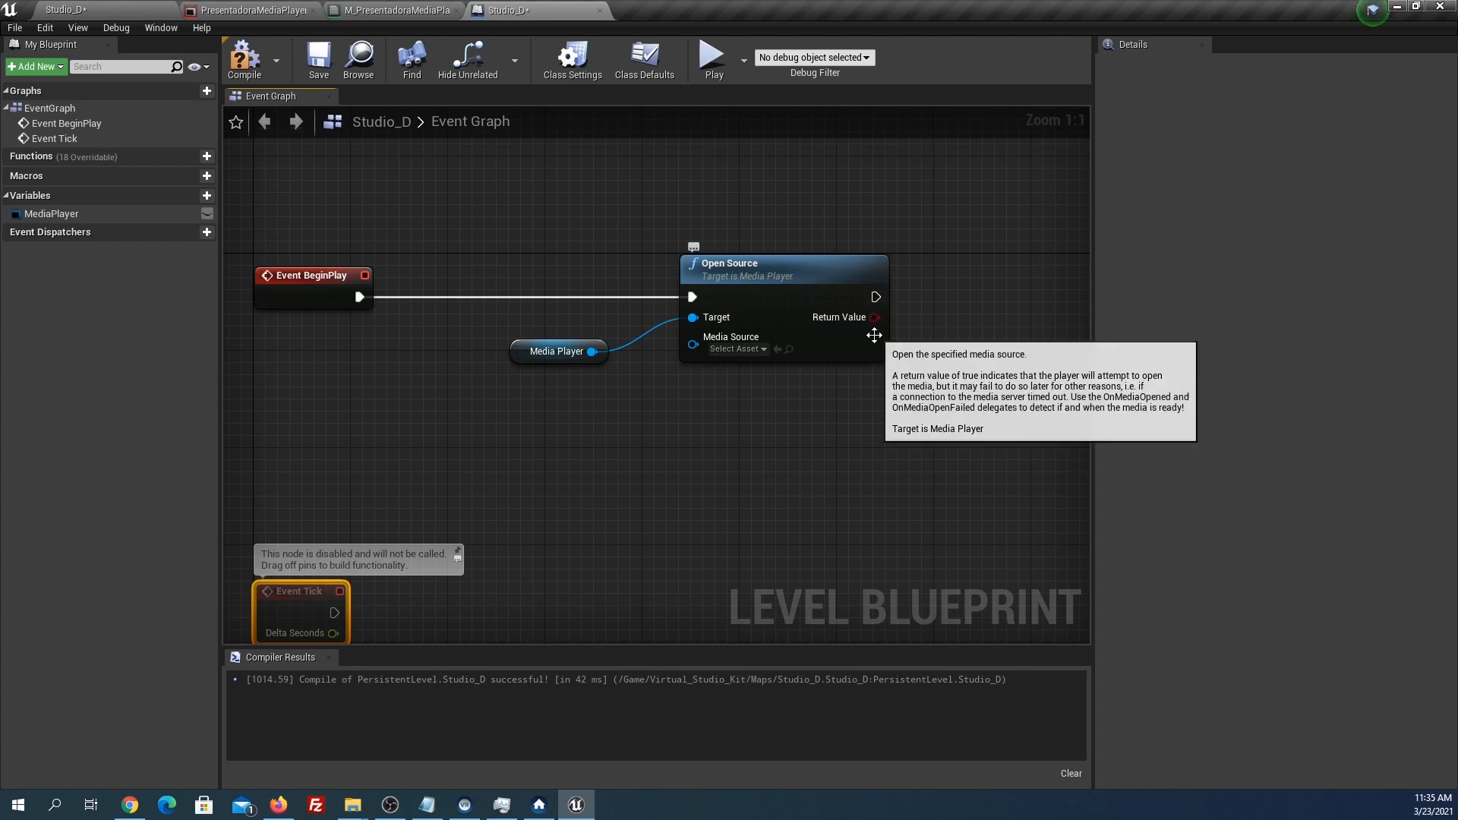
Check the Media Player getter's default asset and set the Open Source node's Media Source to PresentadoraFileMediaSource.
click(529, 357)
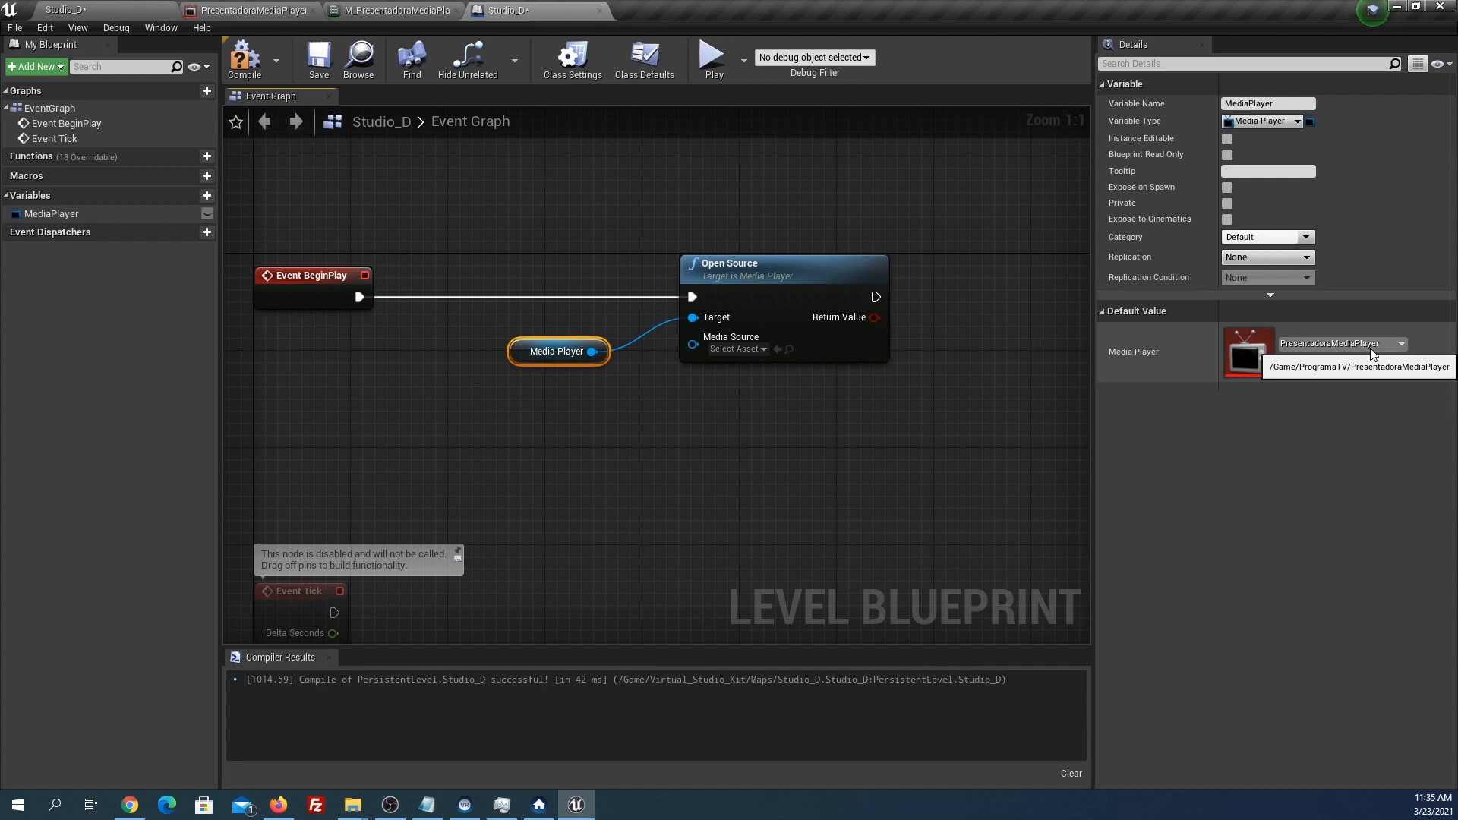
click(734, 349)
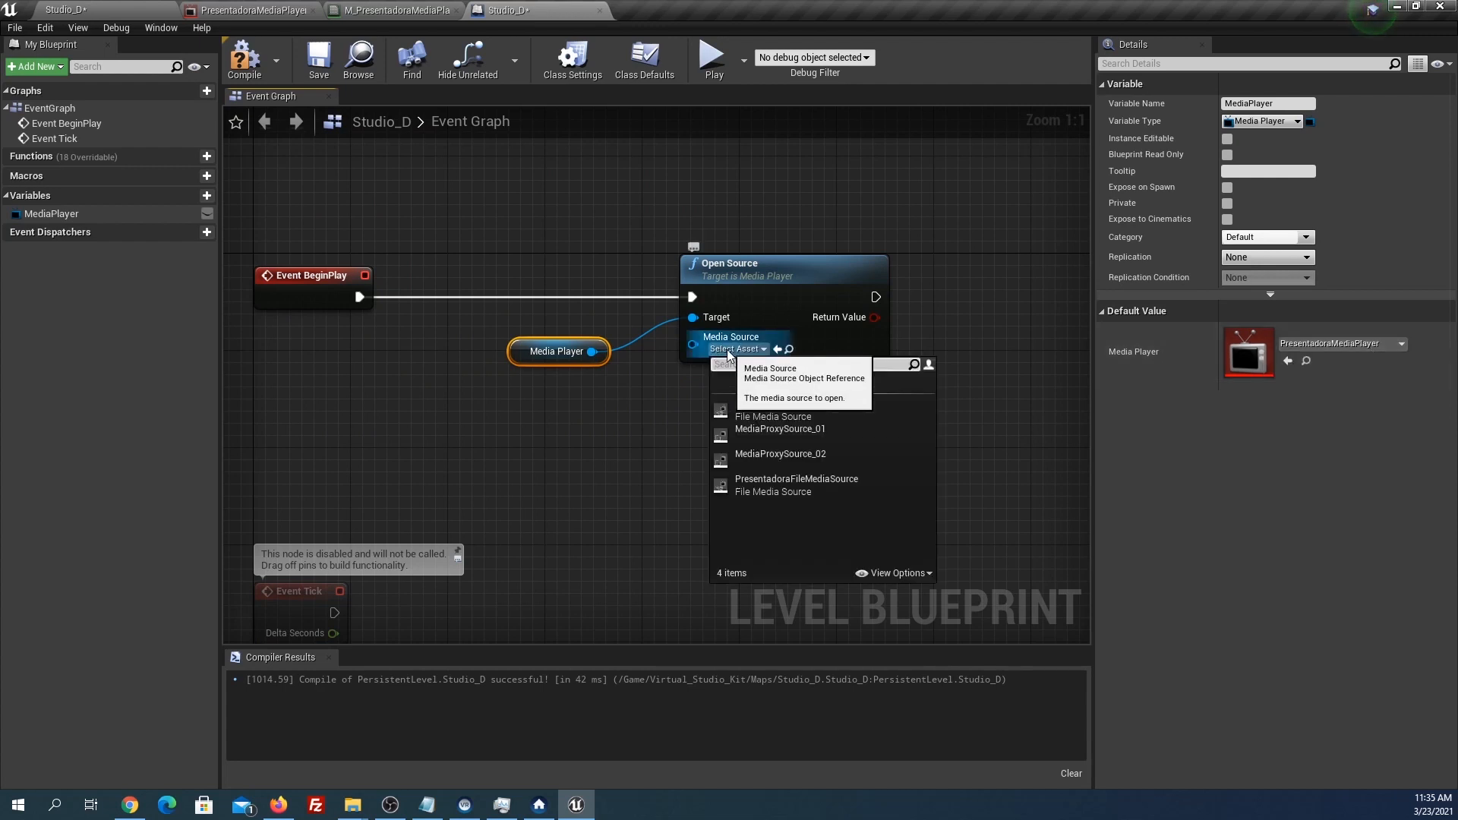
click(832, 481)
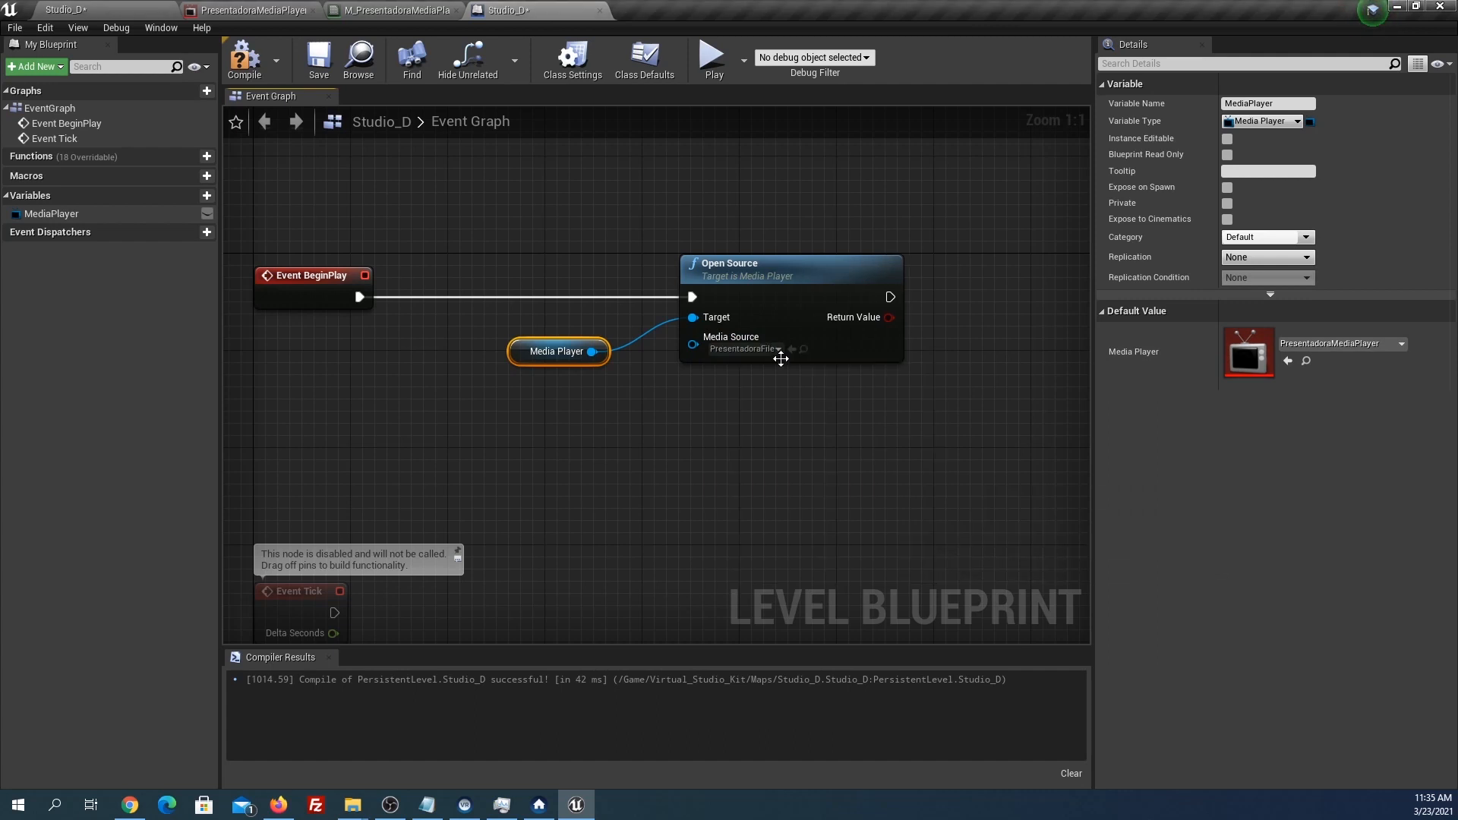
right_drag(766, 411, 828, 441)
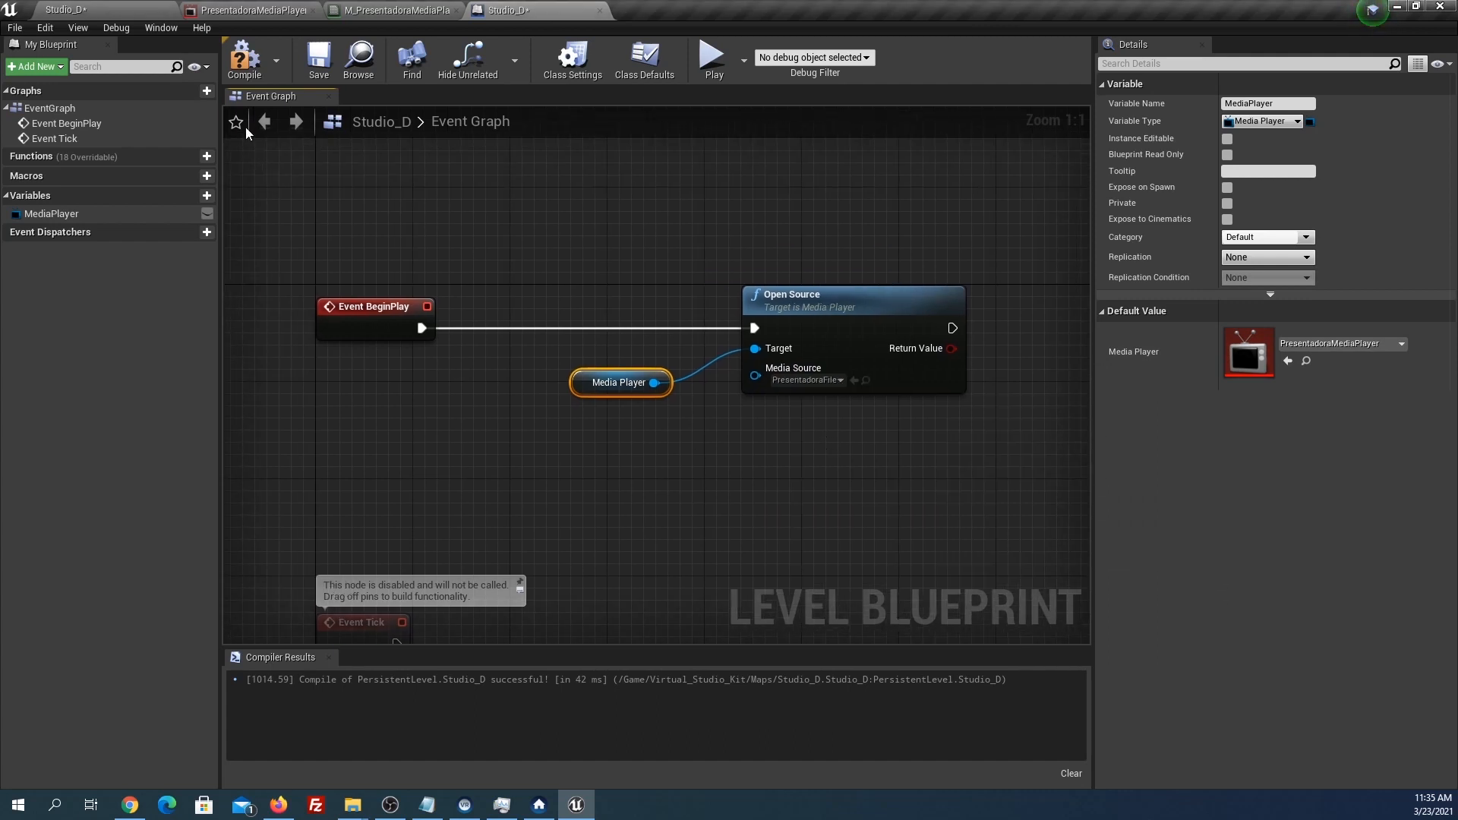
Return to the Studio_D level, play it to check that the presenter video starts on the plane, and stop playback.
click(101, 15)
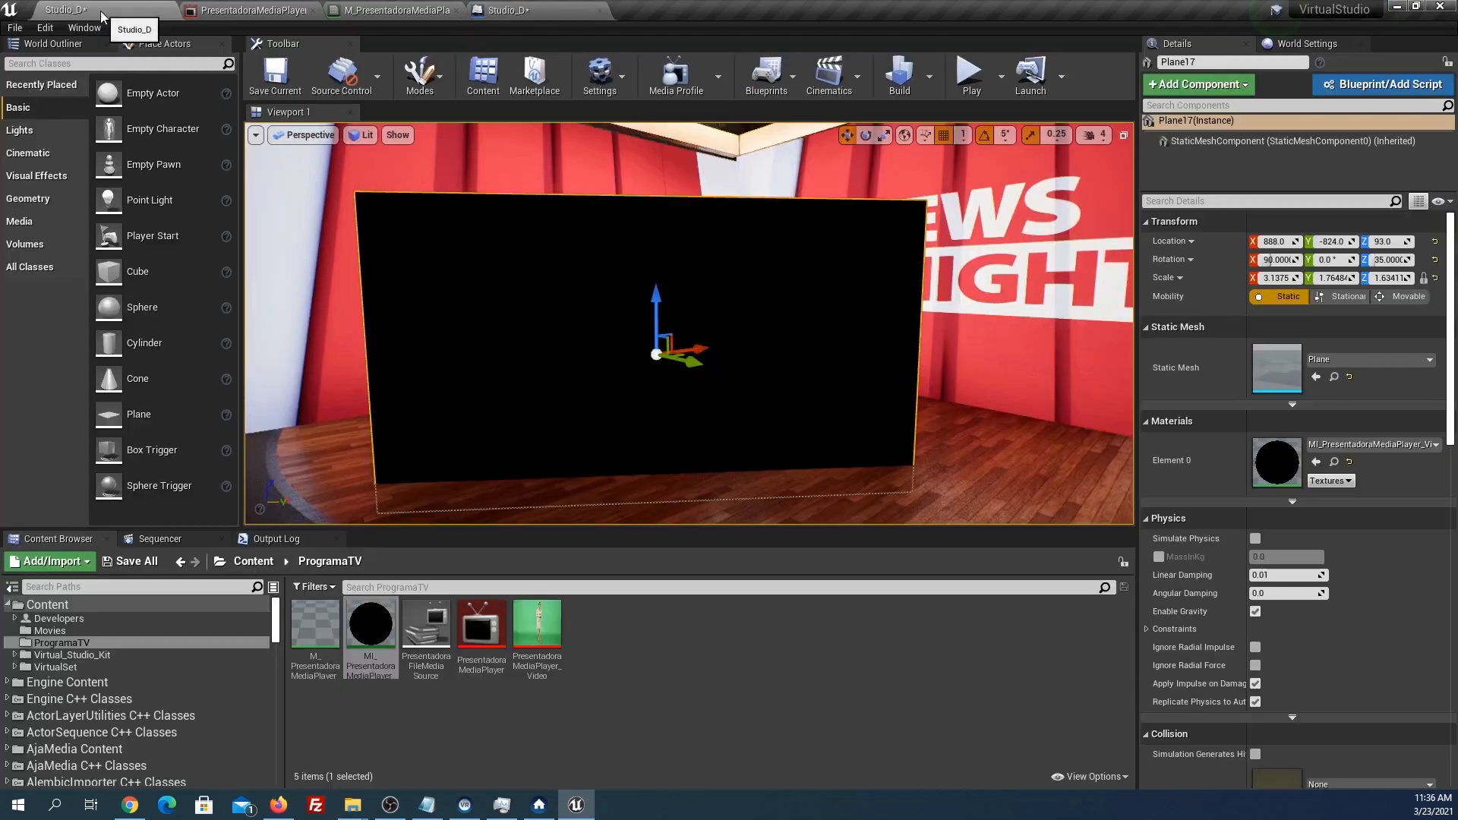
click(963, 73)
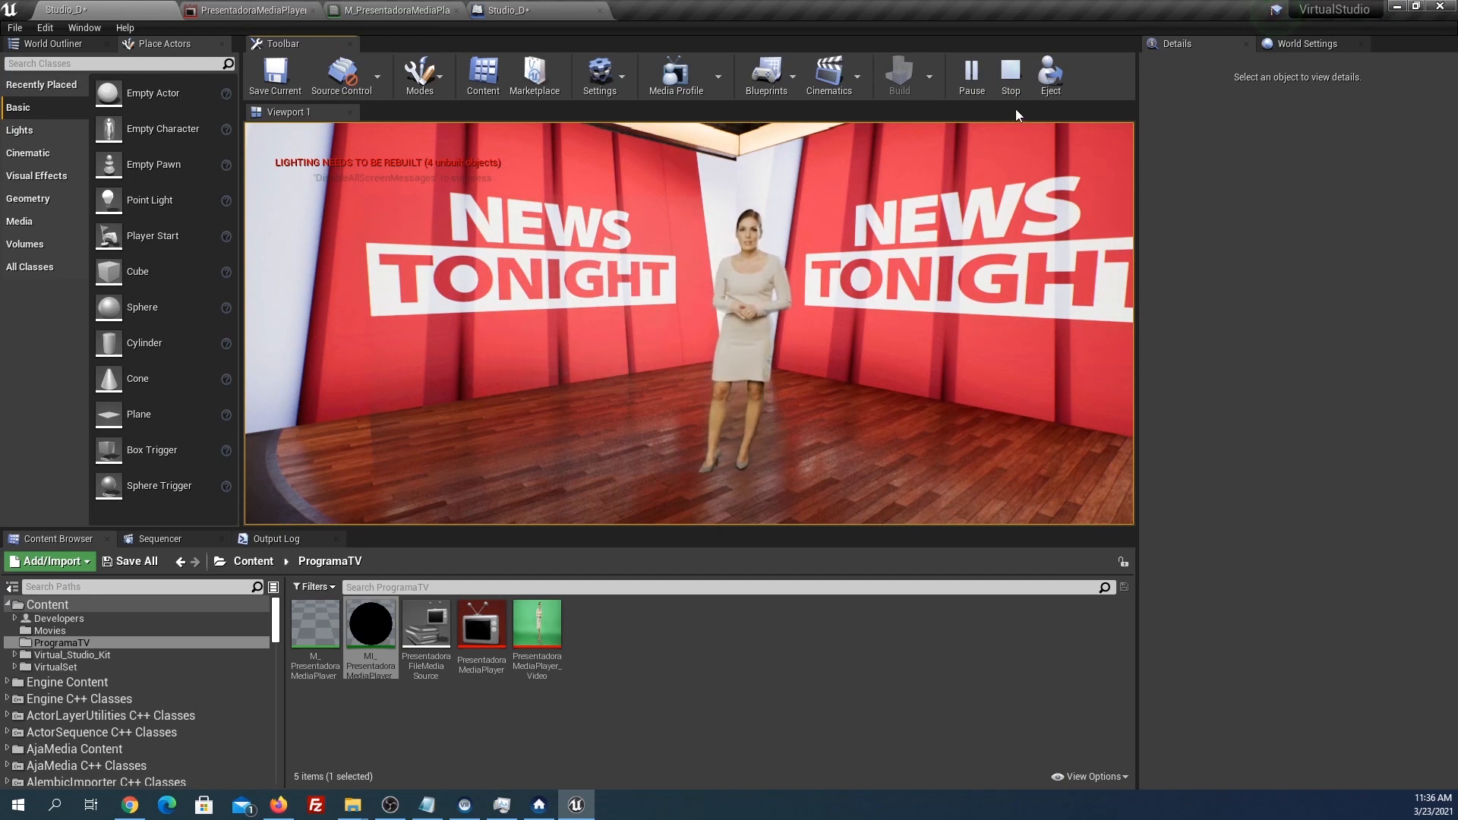
click(1011, 89)
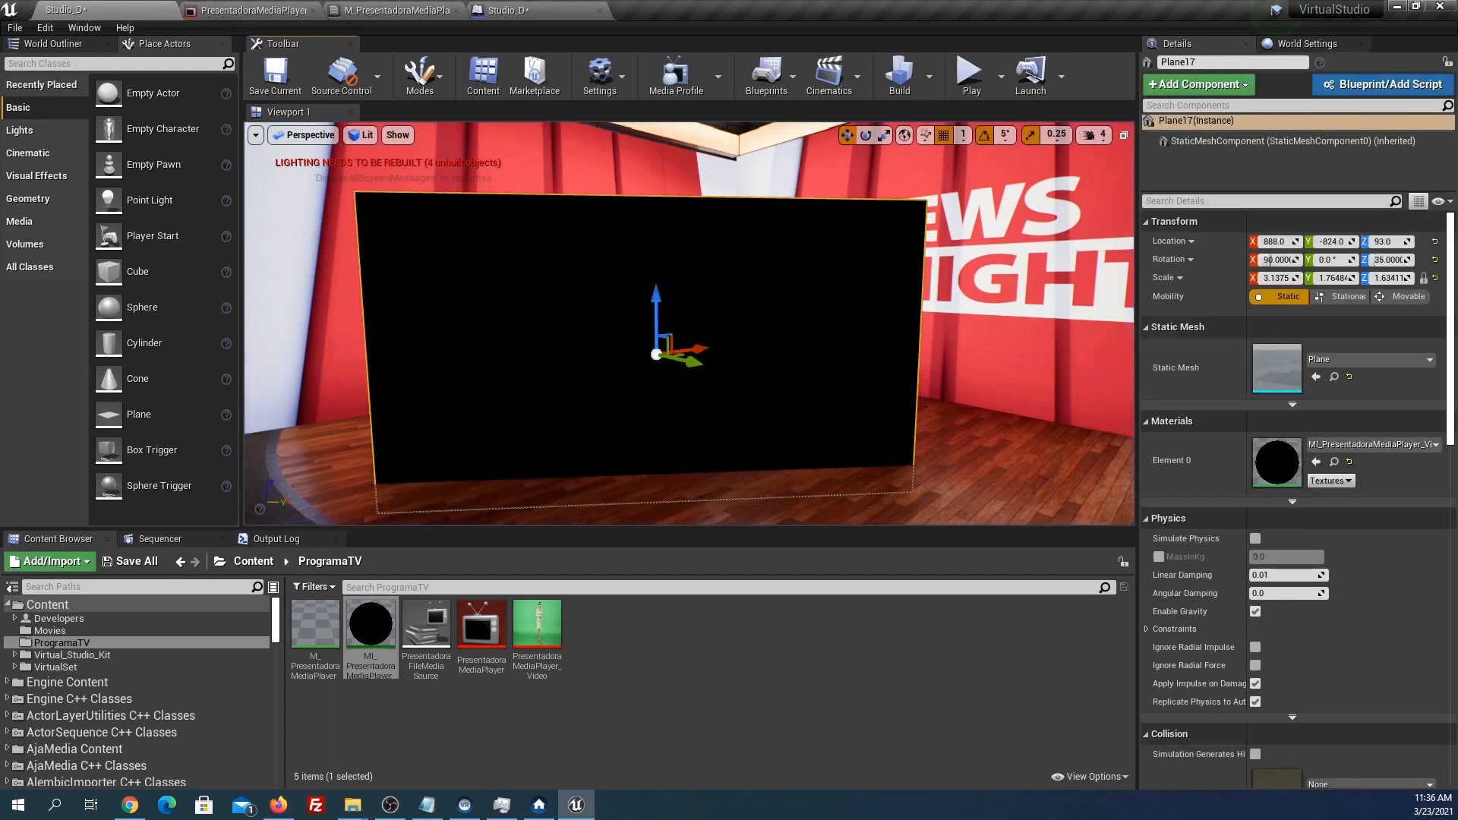
Create a Cine Camera Actor in the level at the current viewport view.
click(256, 135)
mouse_move(357, 410)
click(452, 427)
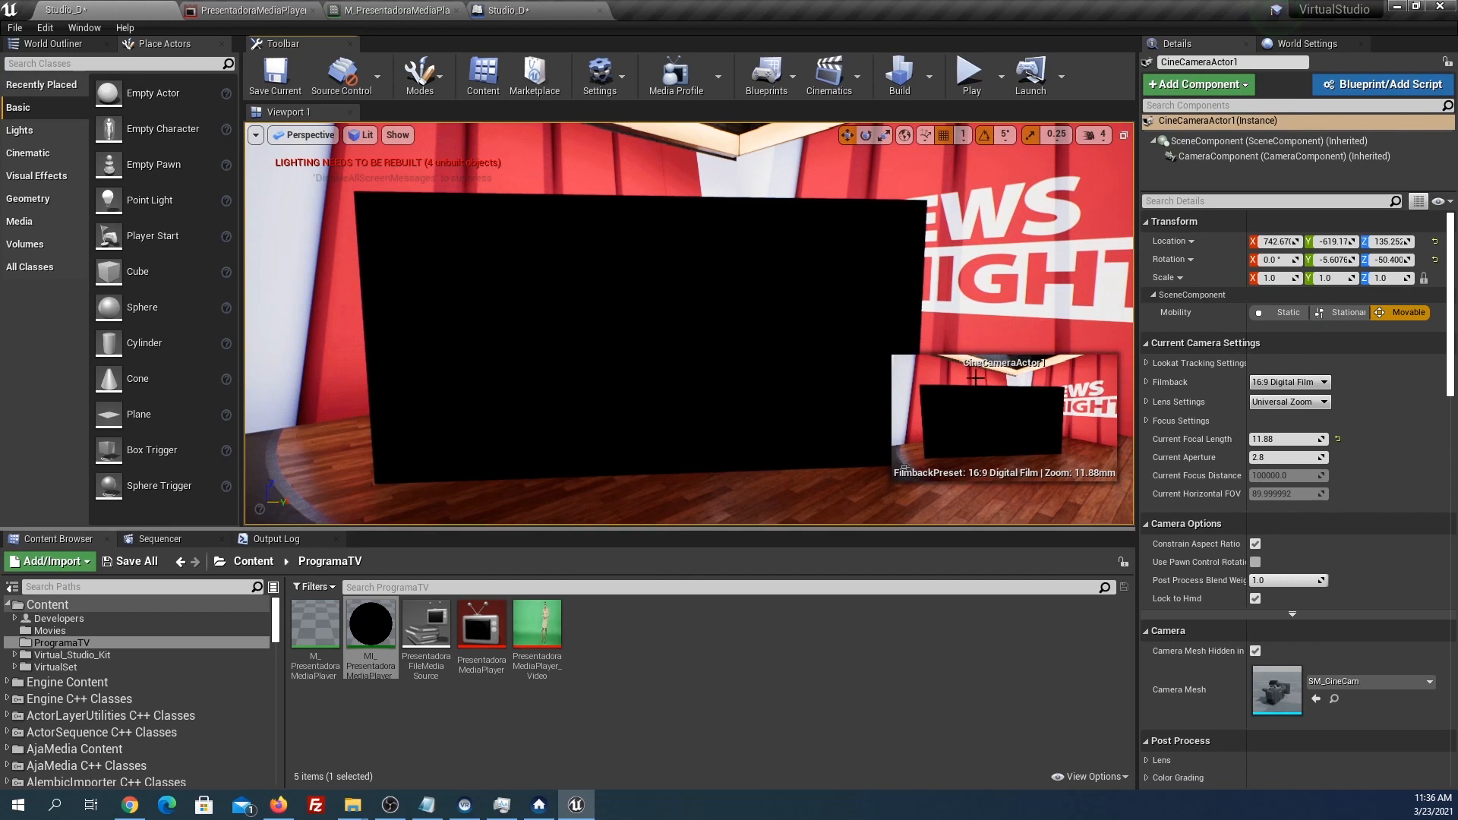
Rename the newly created cine camera actor CineCameraActor1 as CineCameraTV.
click(321, 137)
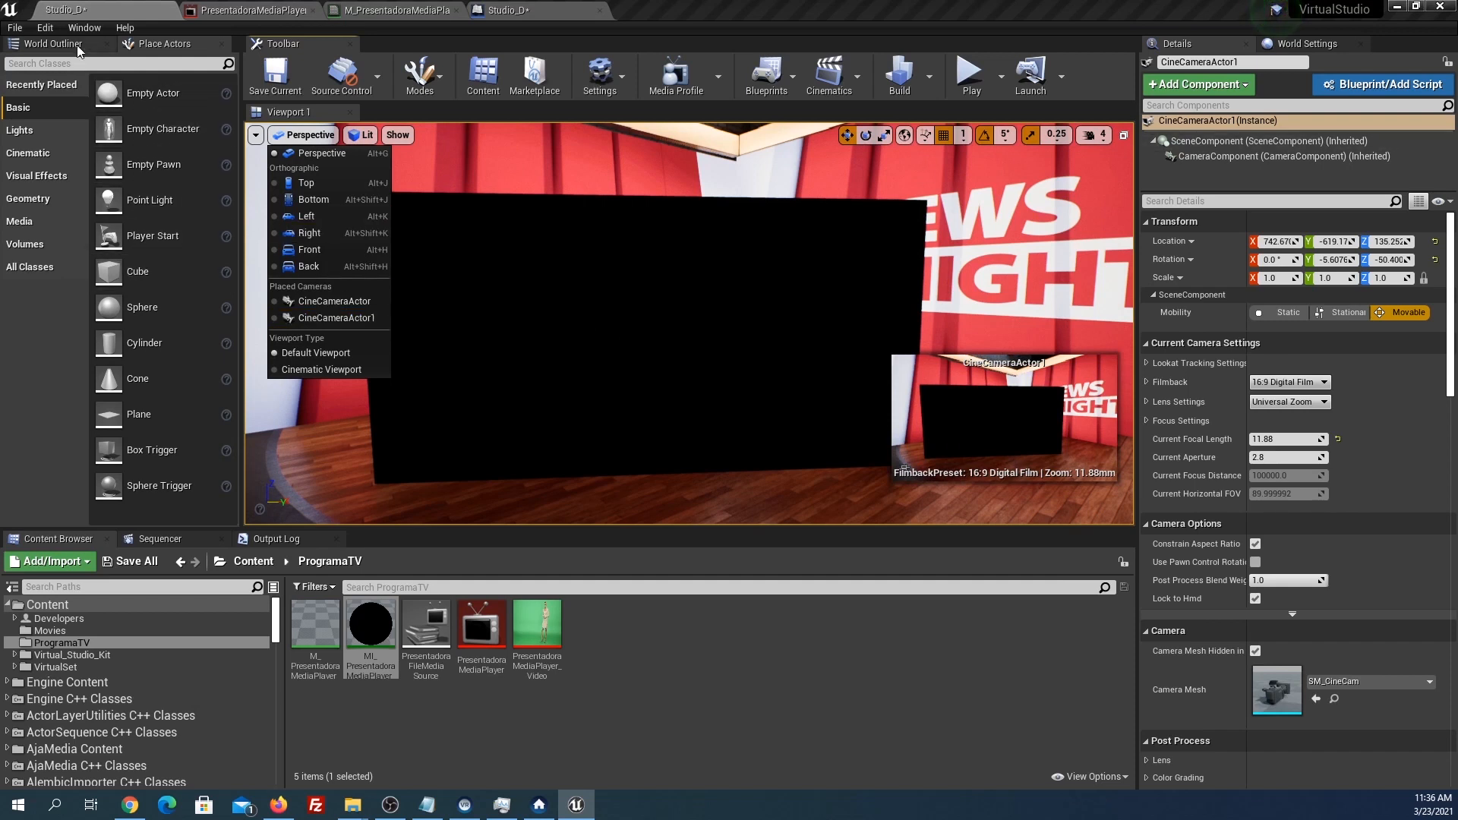
click(52, 43)
click(106, 480)
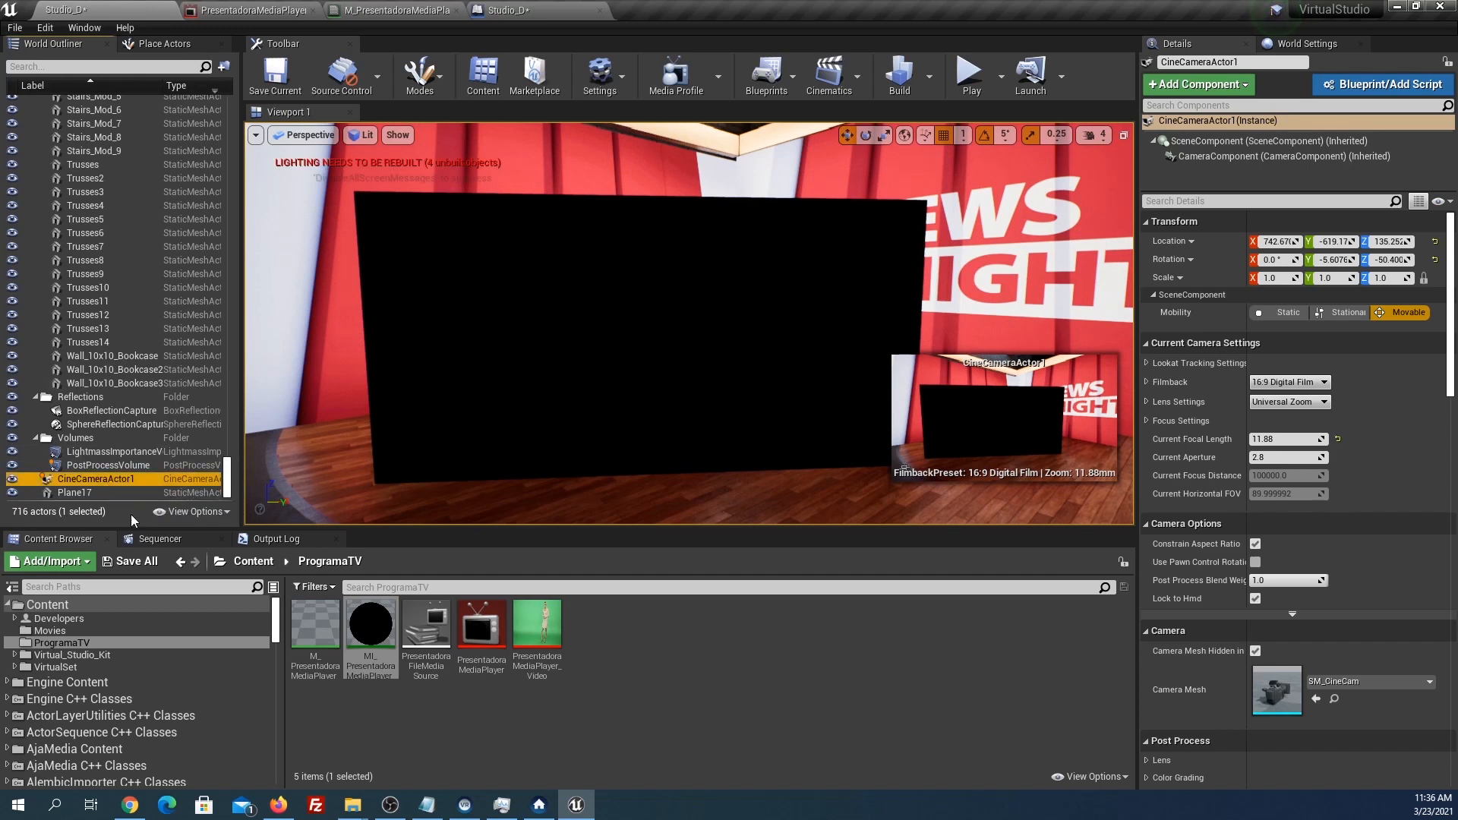
key(F2)
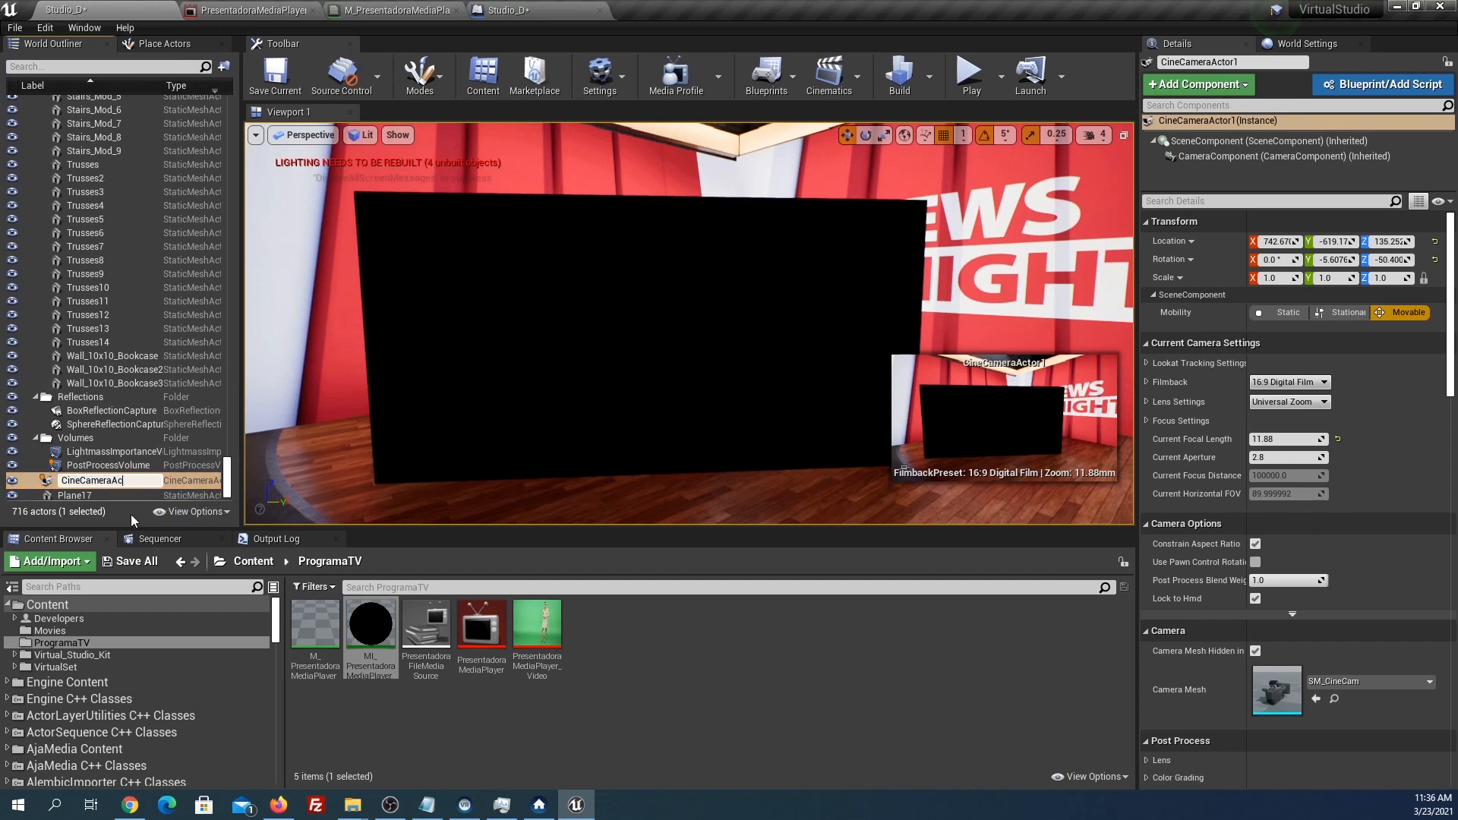
text(TV)
key(Return)
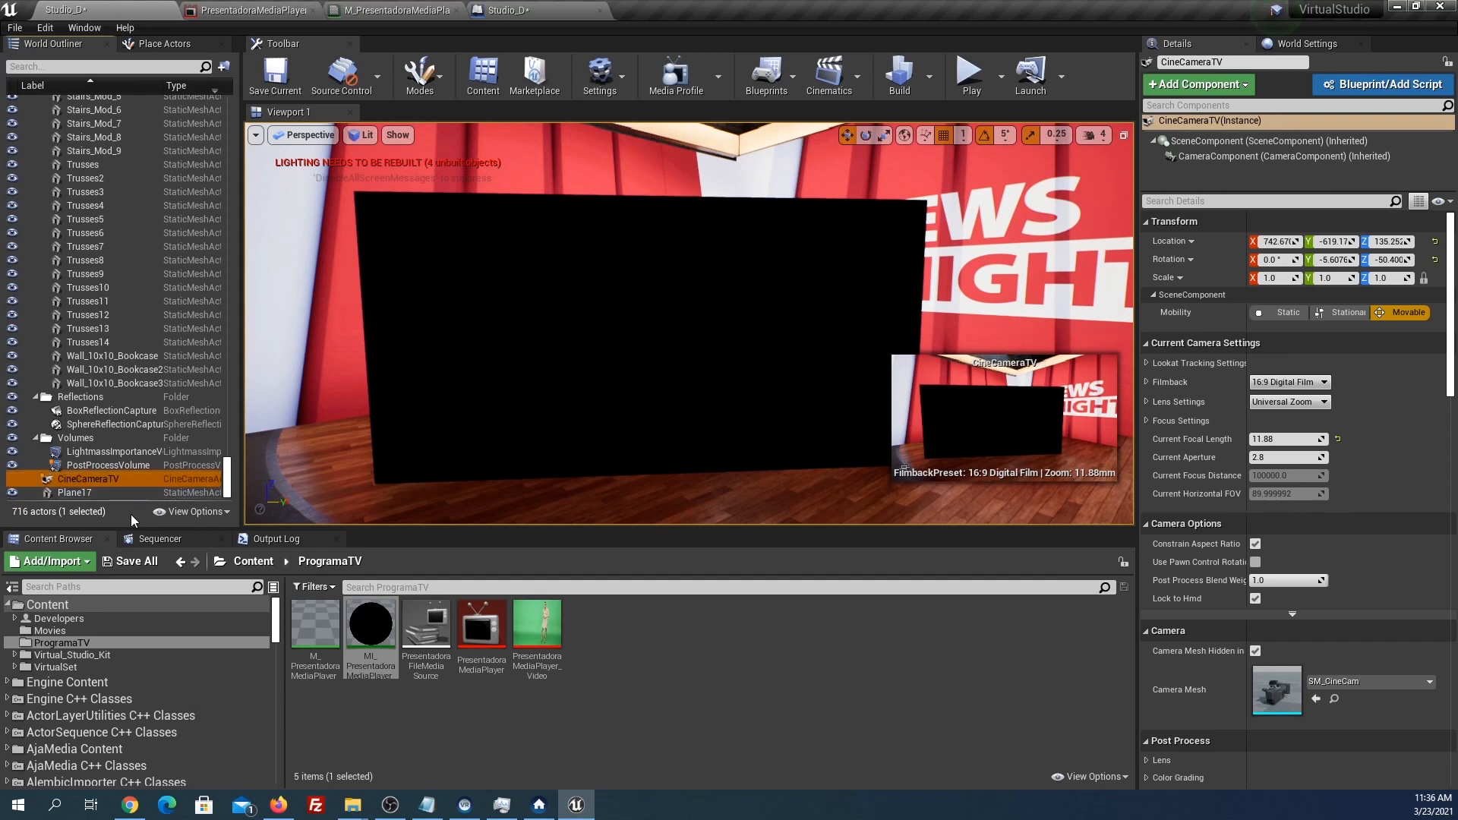
Pilot the viewport through CineCameraTV and reframe it to show the whole presenter plane with the news set around it.
click(300, 137)
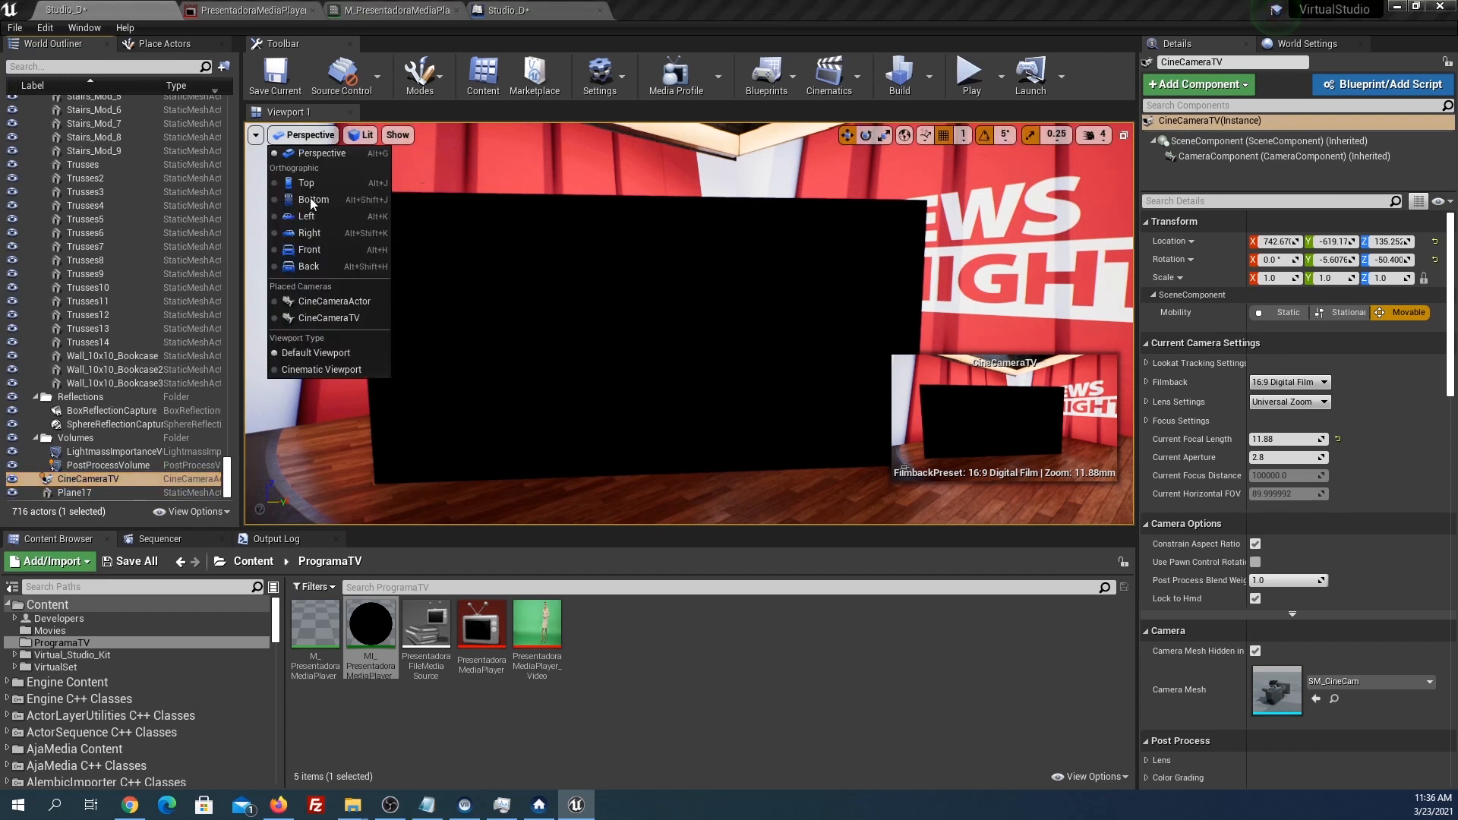
click(330, 319)
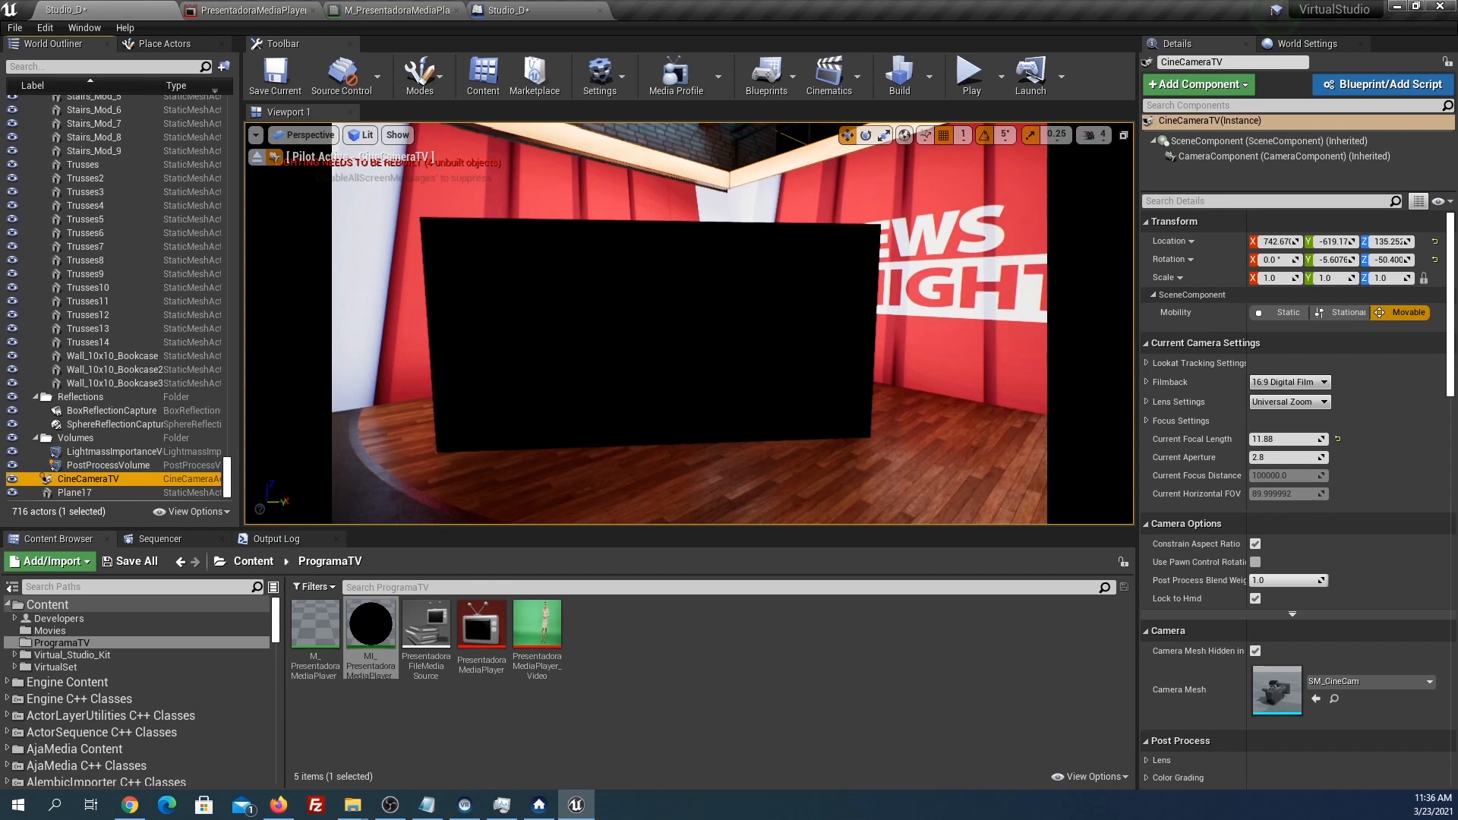
right_drag(684, 327, 645, 327)
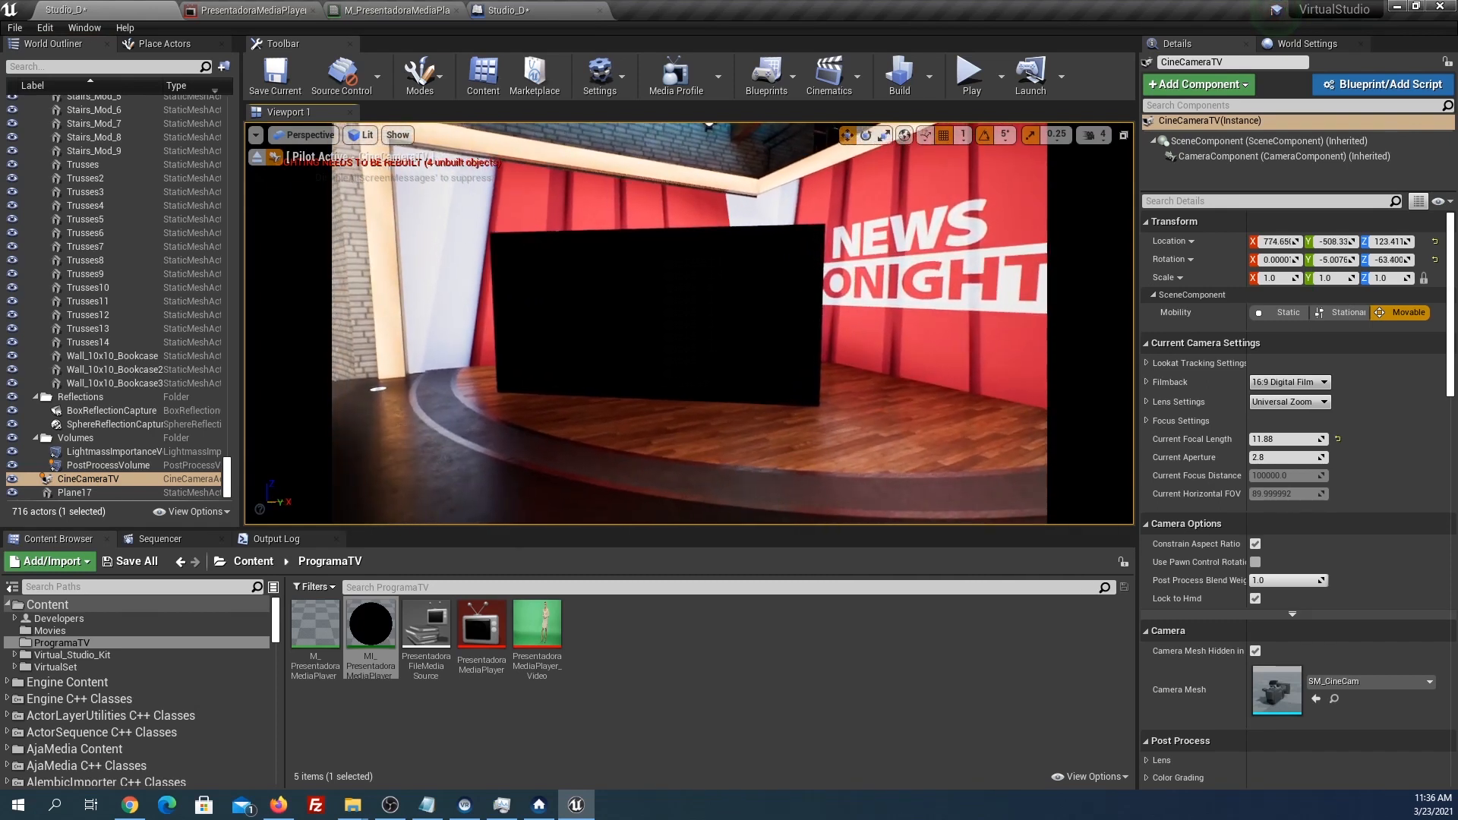
Move the presenter plane to about X 906, Y -760 and rotate it to 20° about Z so it faces the camera.
click(706, 315)
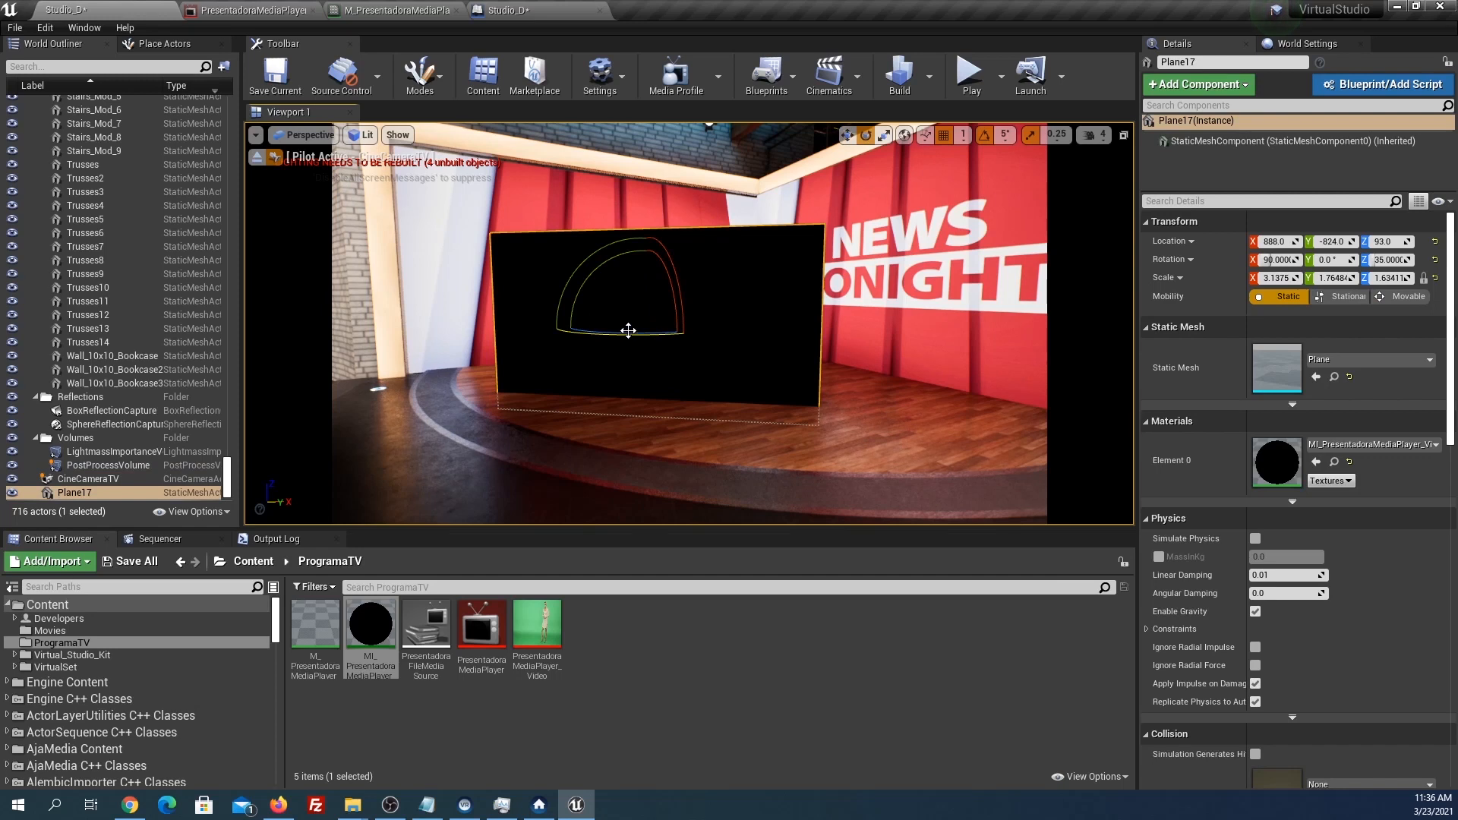
drag(627, 330, 797, 390)
key(r)
drag(766, 328, 750, 331)
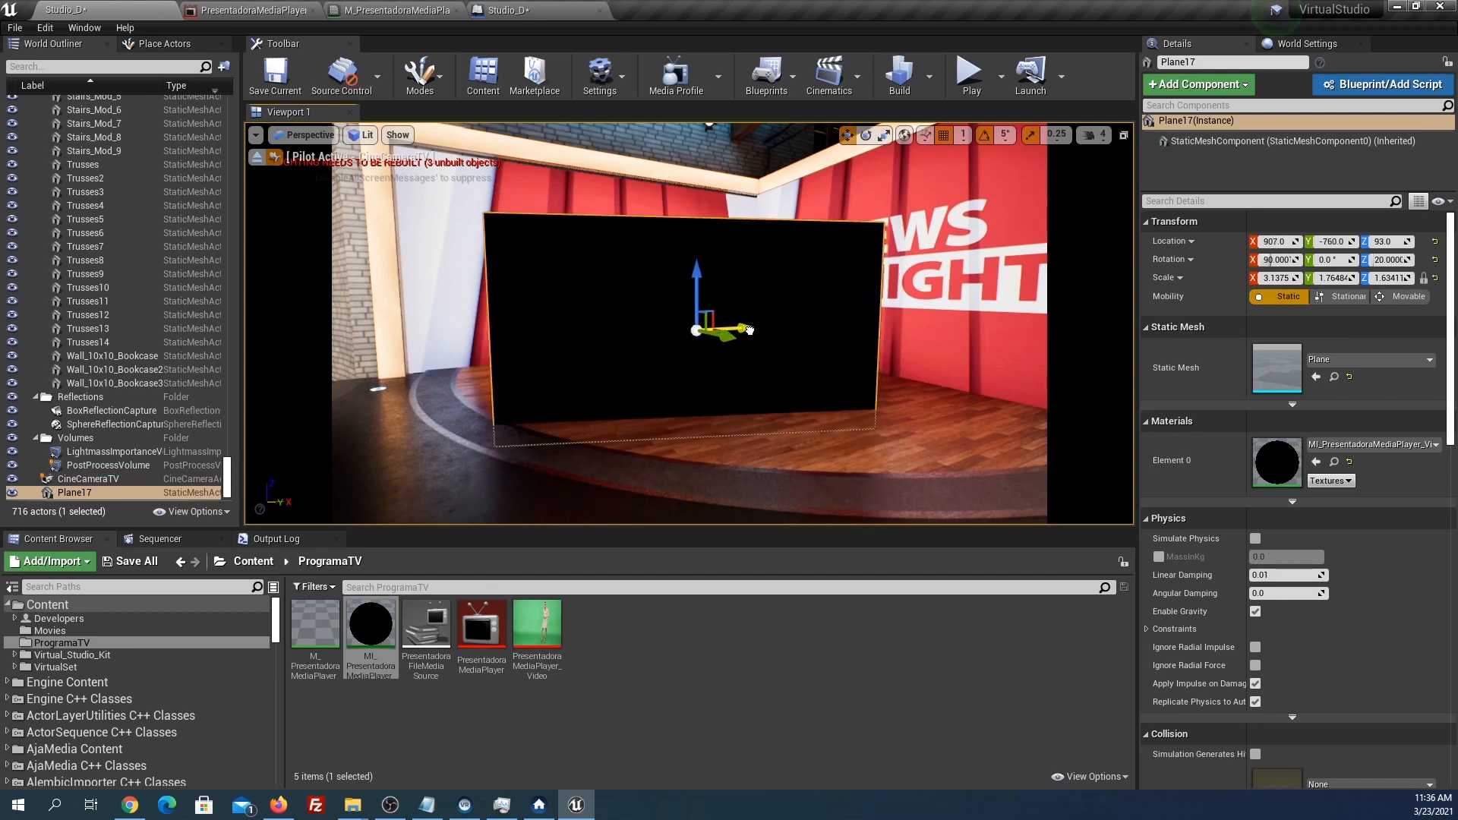
Play the level from frontal and side viewpoints, moving around the set to examine how the flat presenter plane looks, and stop playback.
click(969, 74)
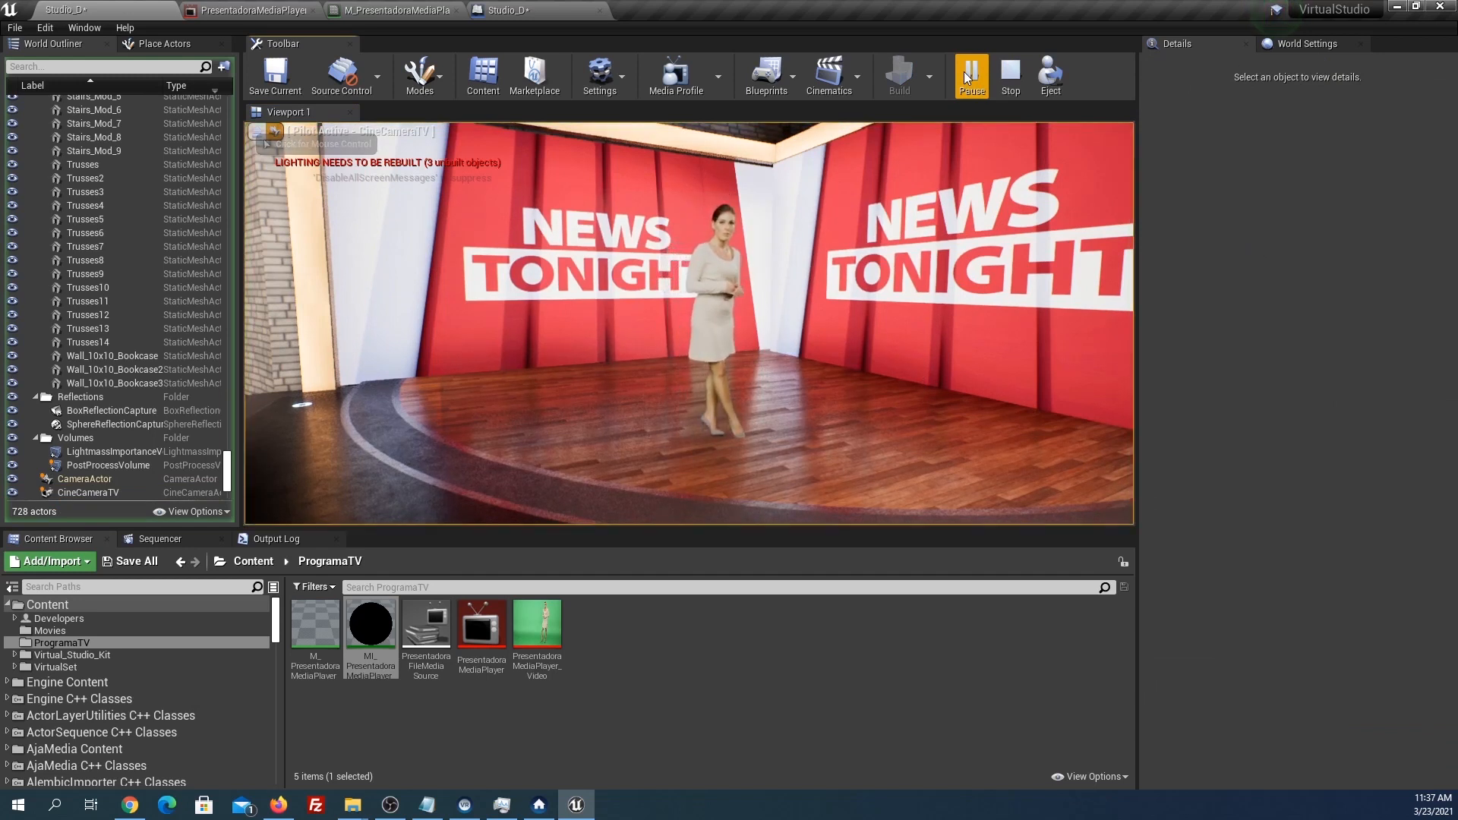
click(1012, 79)
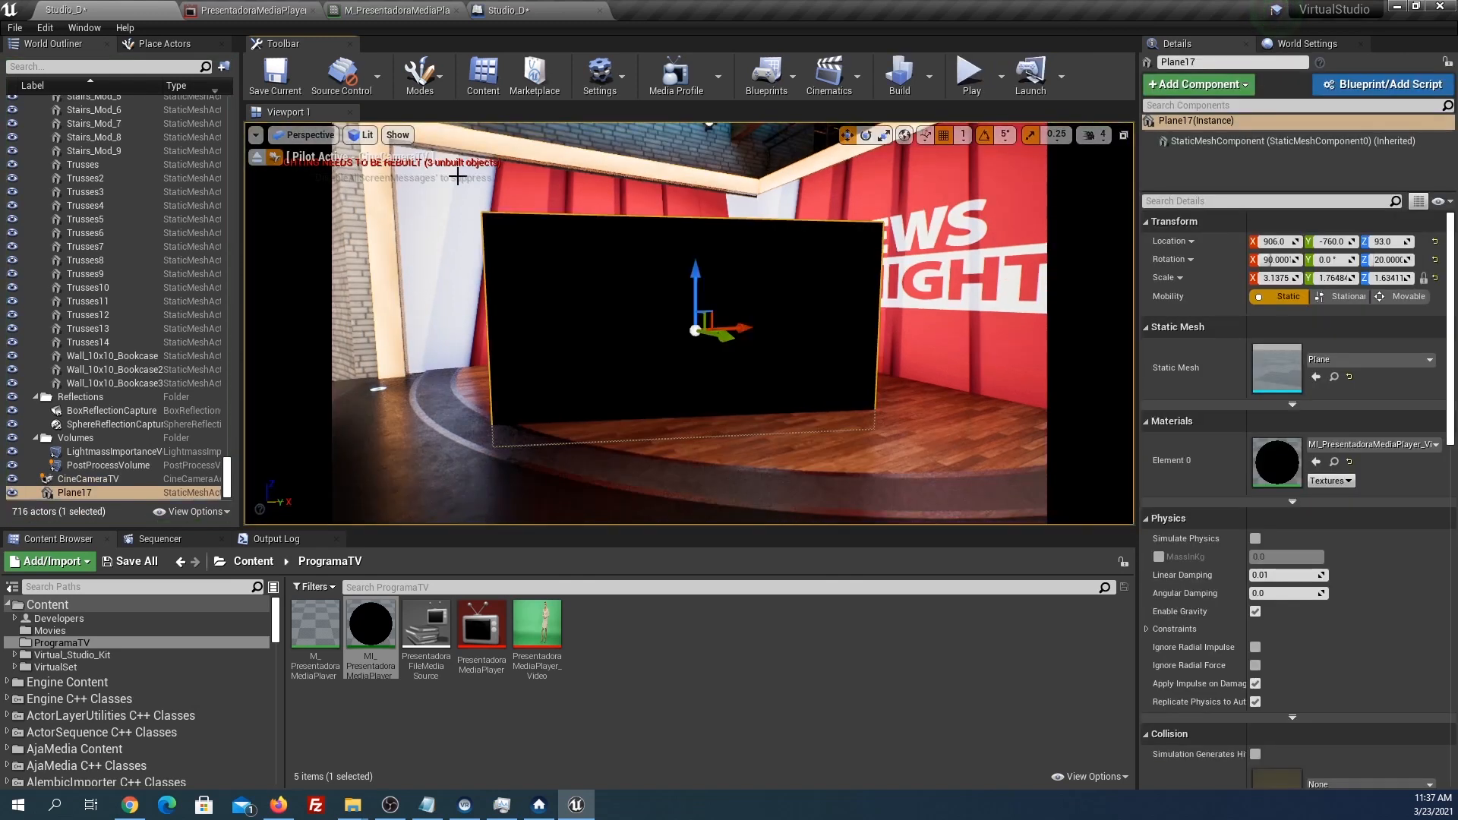
right_drag(736, 220, 531, 193)
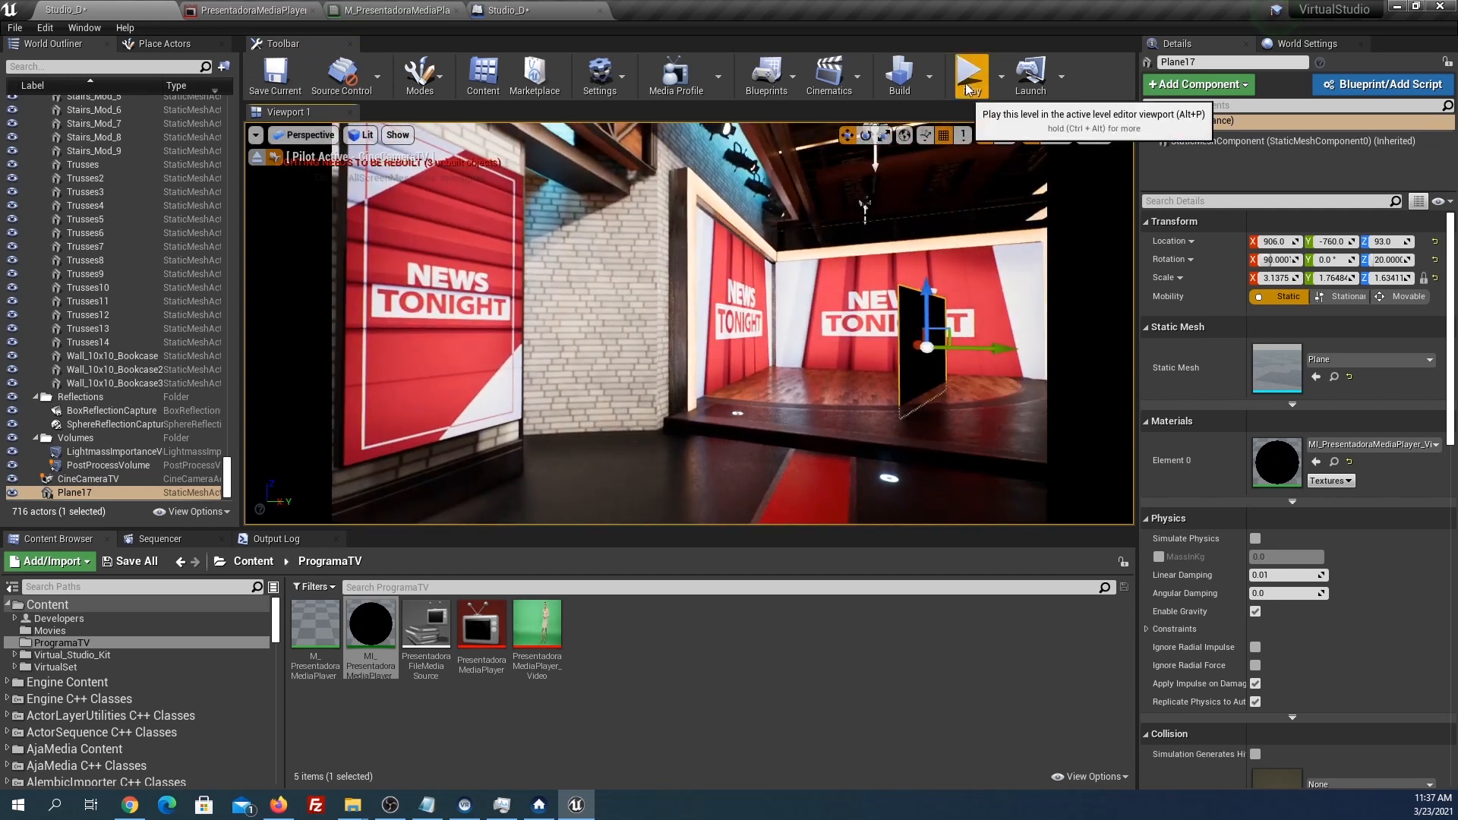
click(968, 83)
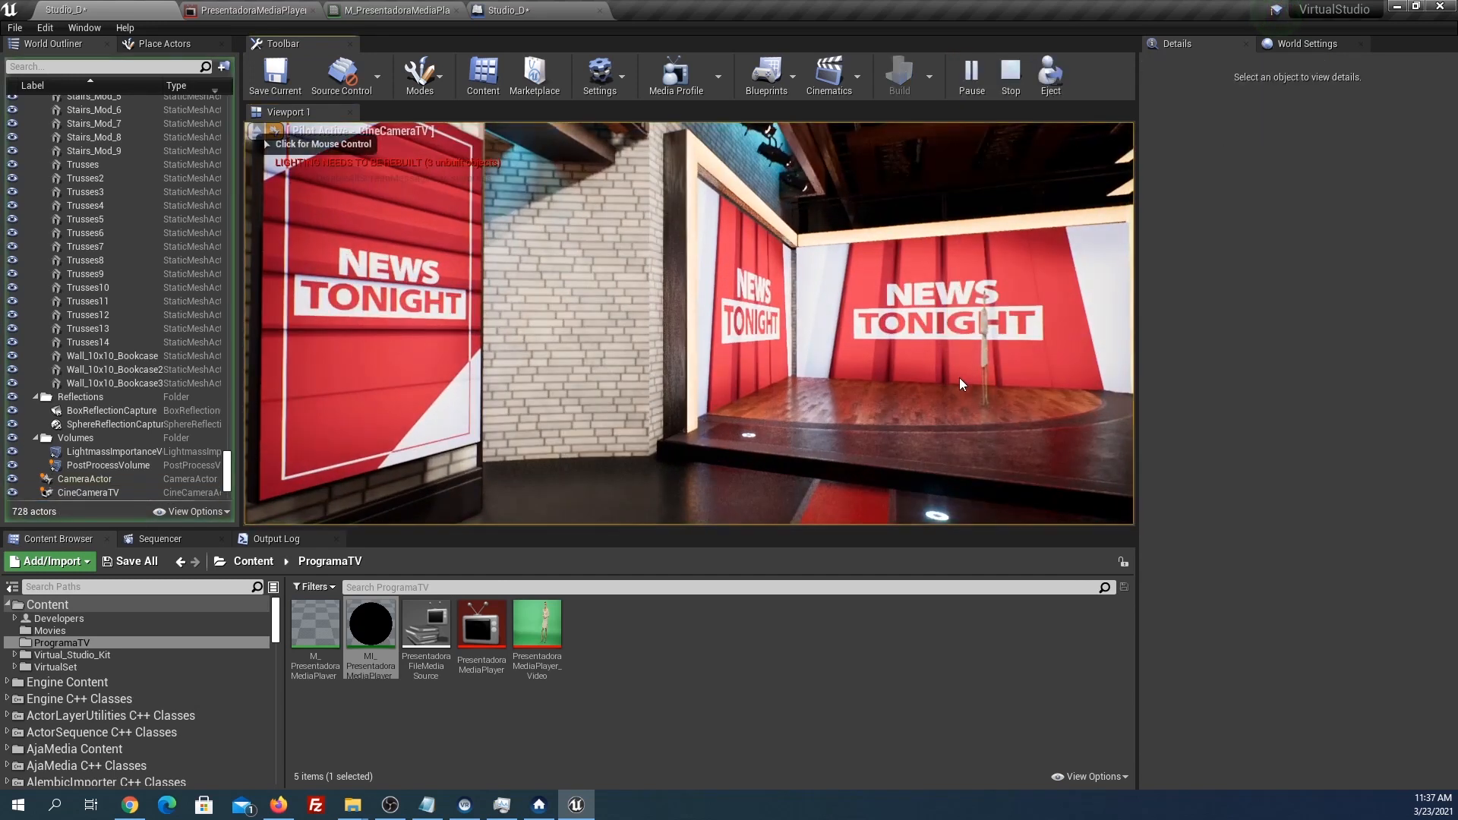
key(d)
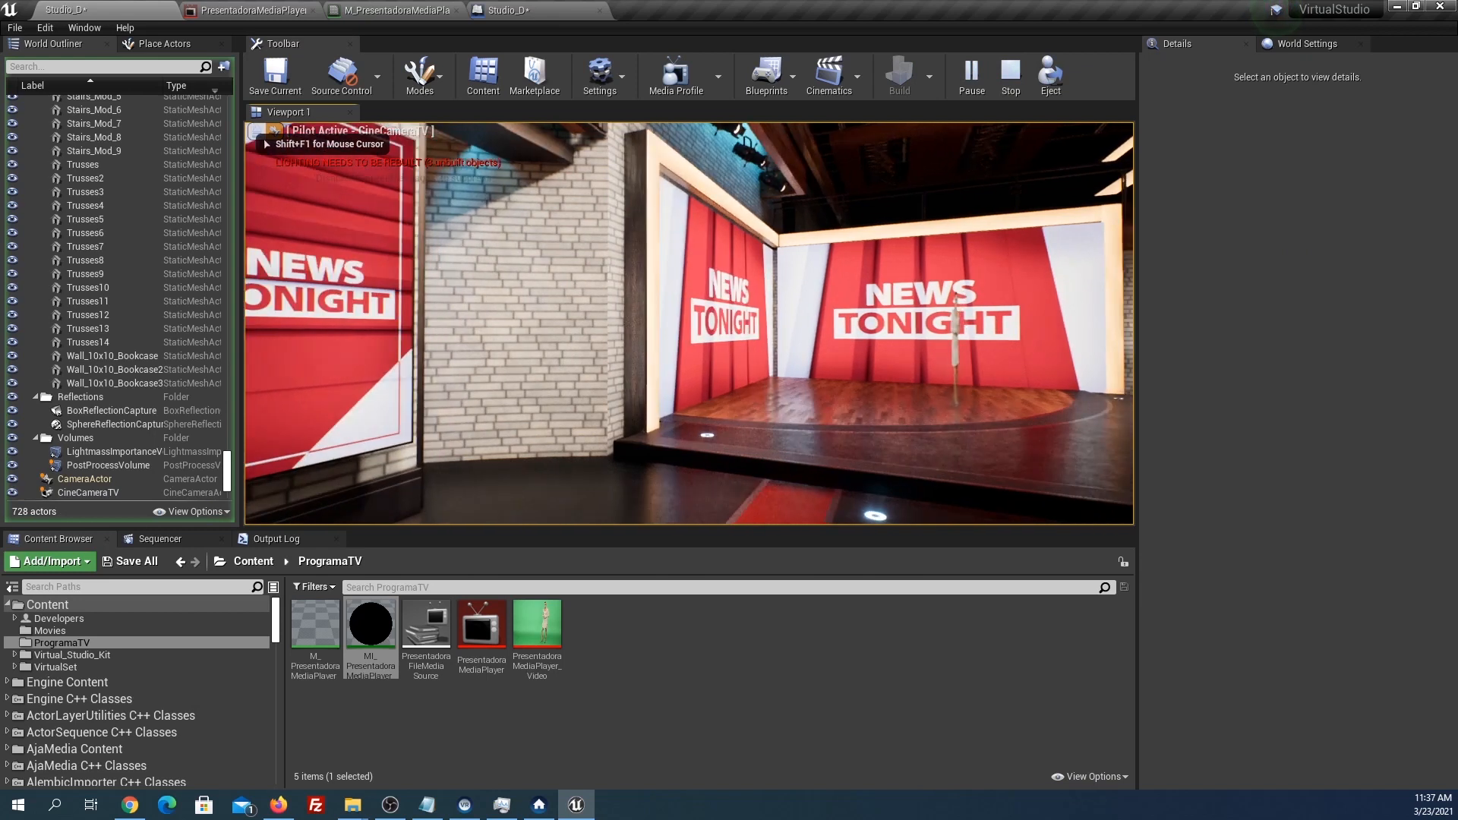
key(d)
key(w)
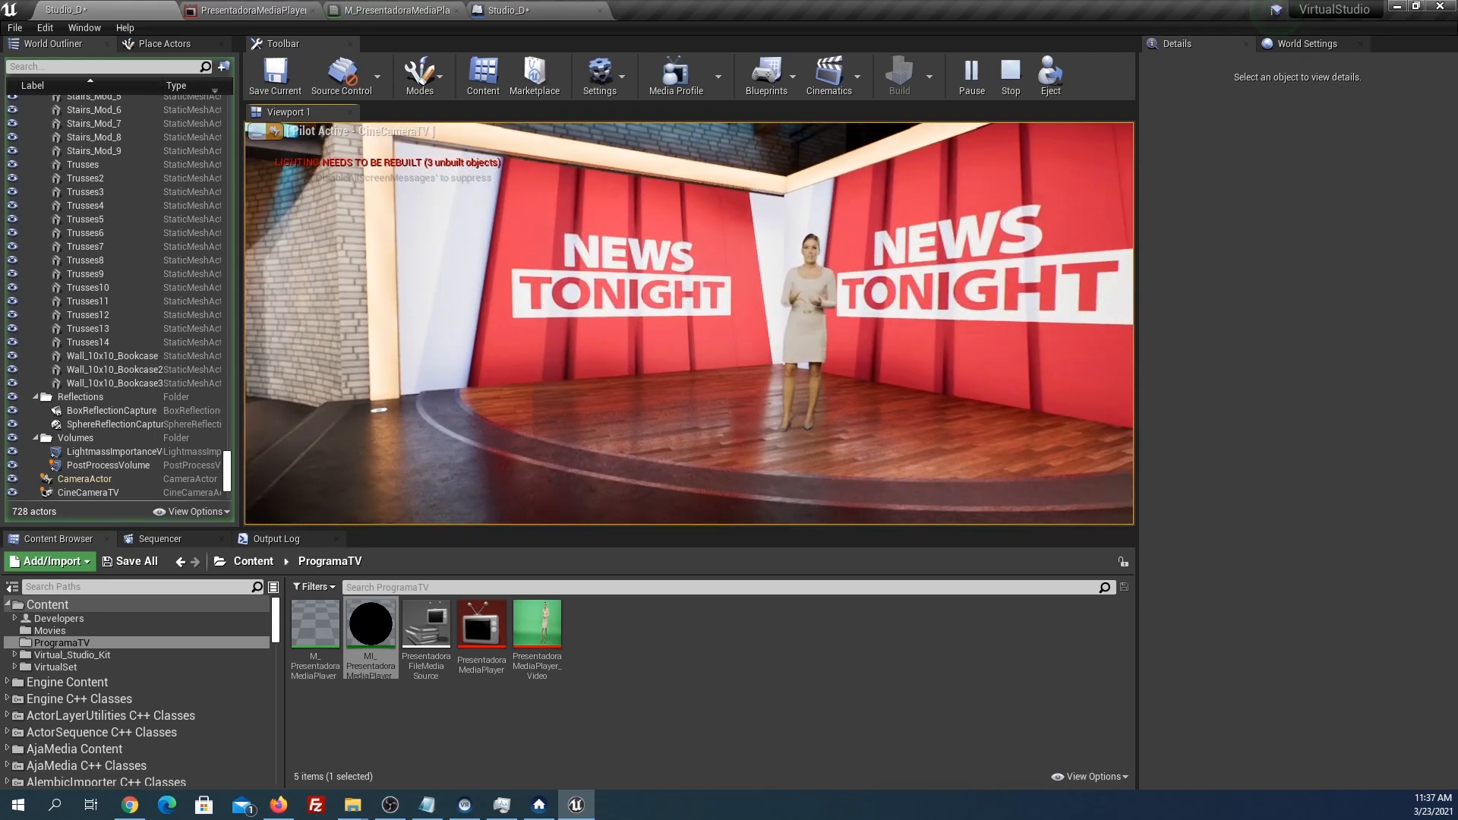
key(a)
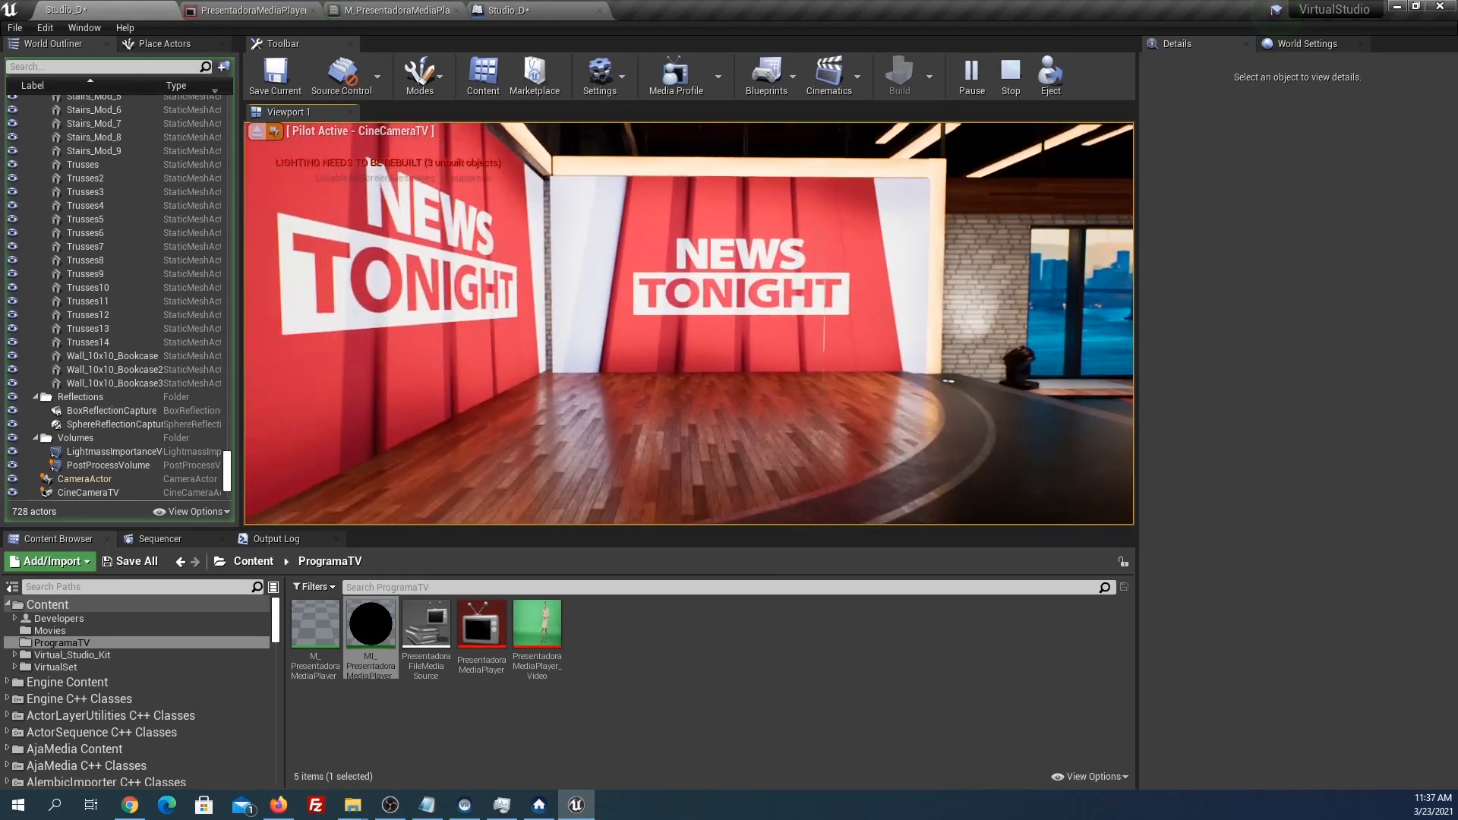
key(d)
key(w)
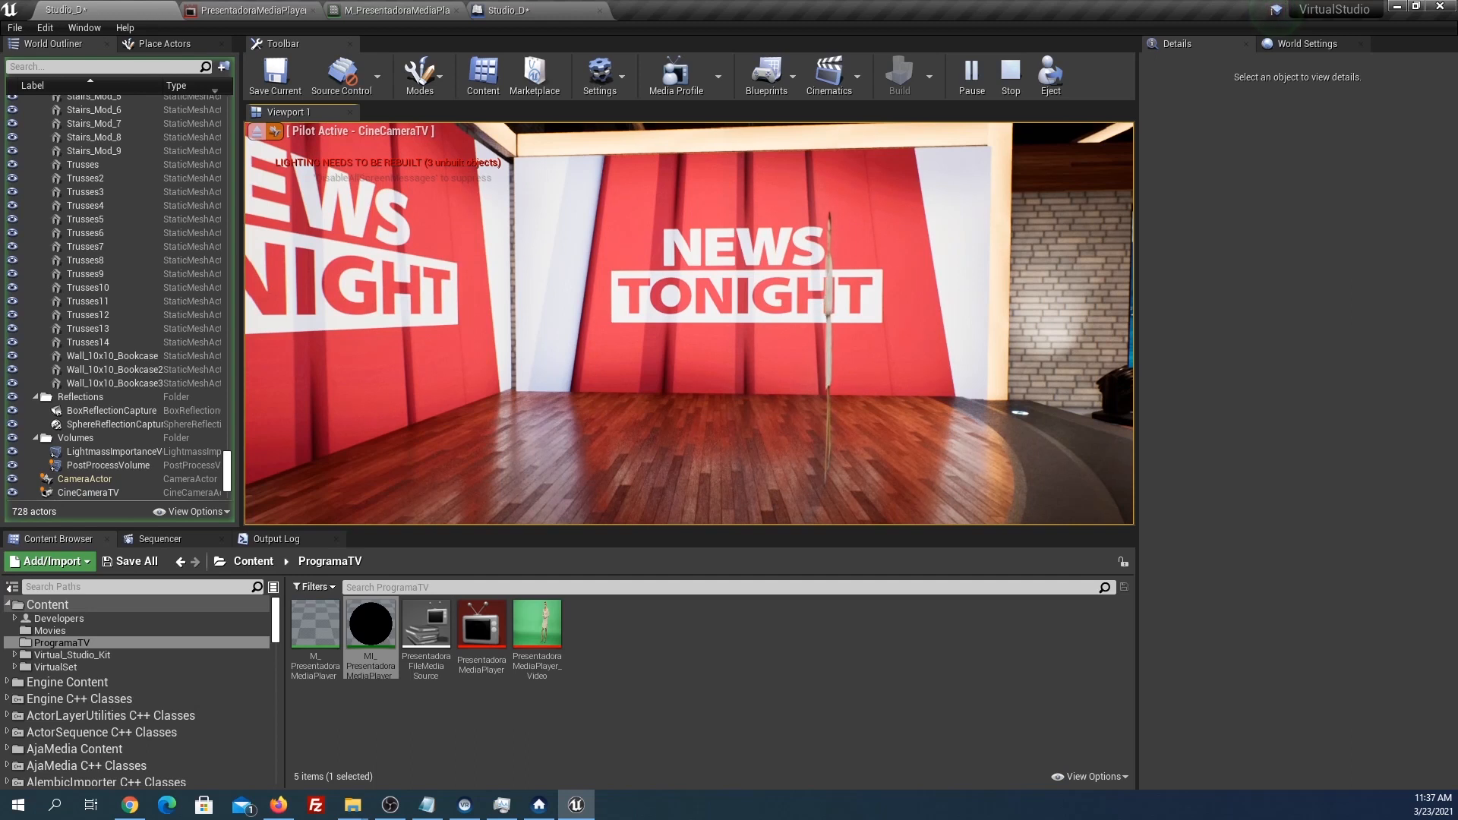
key(d)
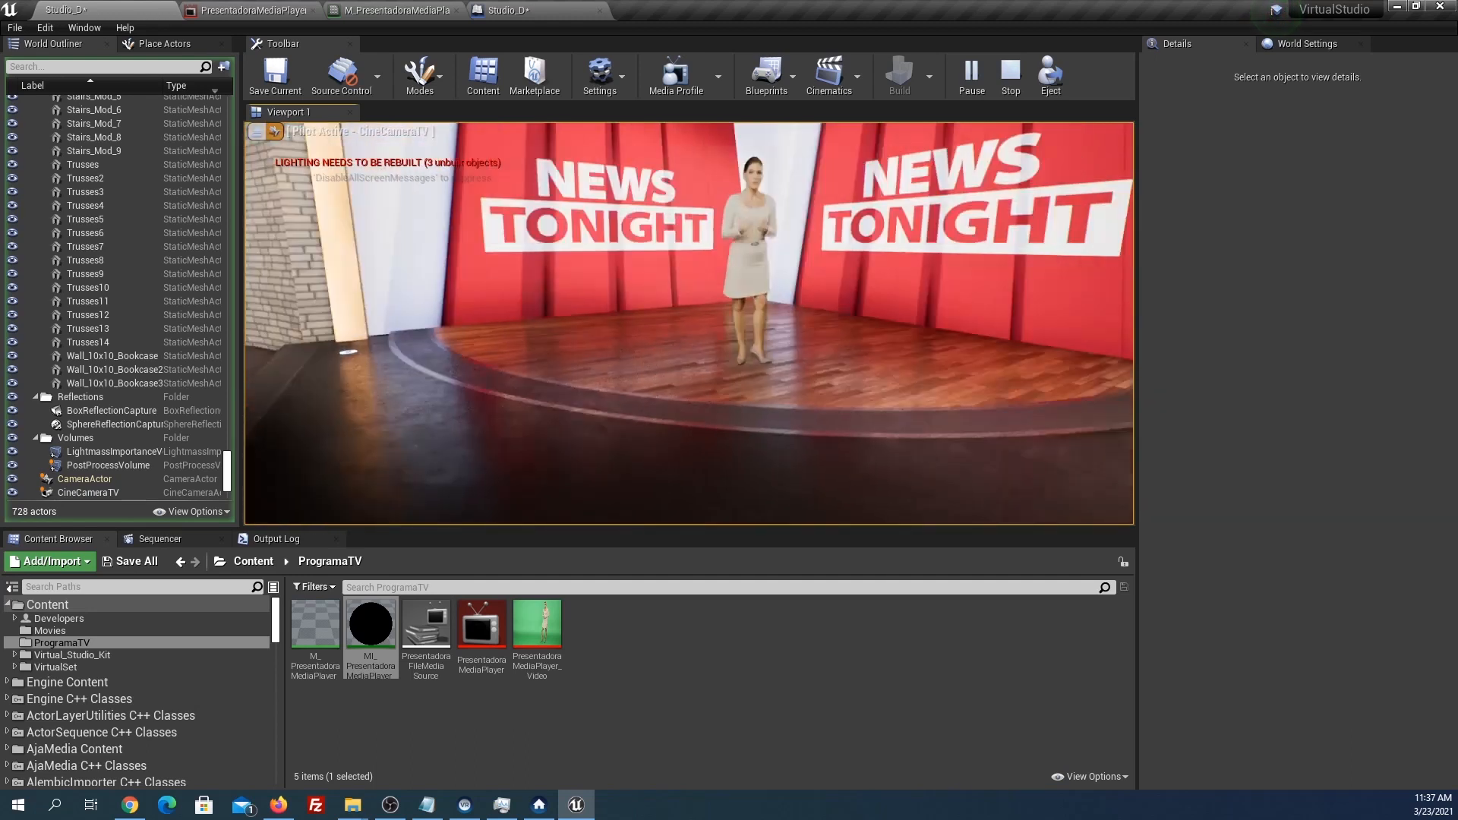
key(Escape)
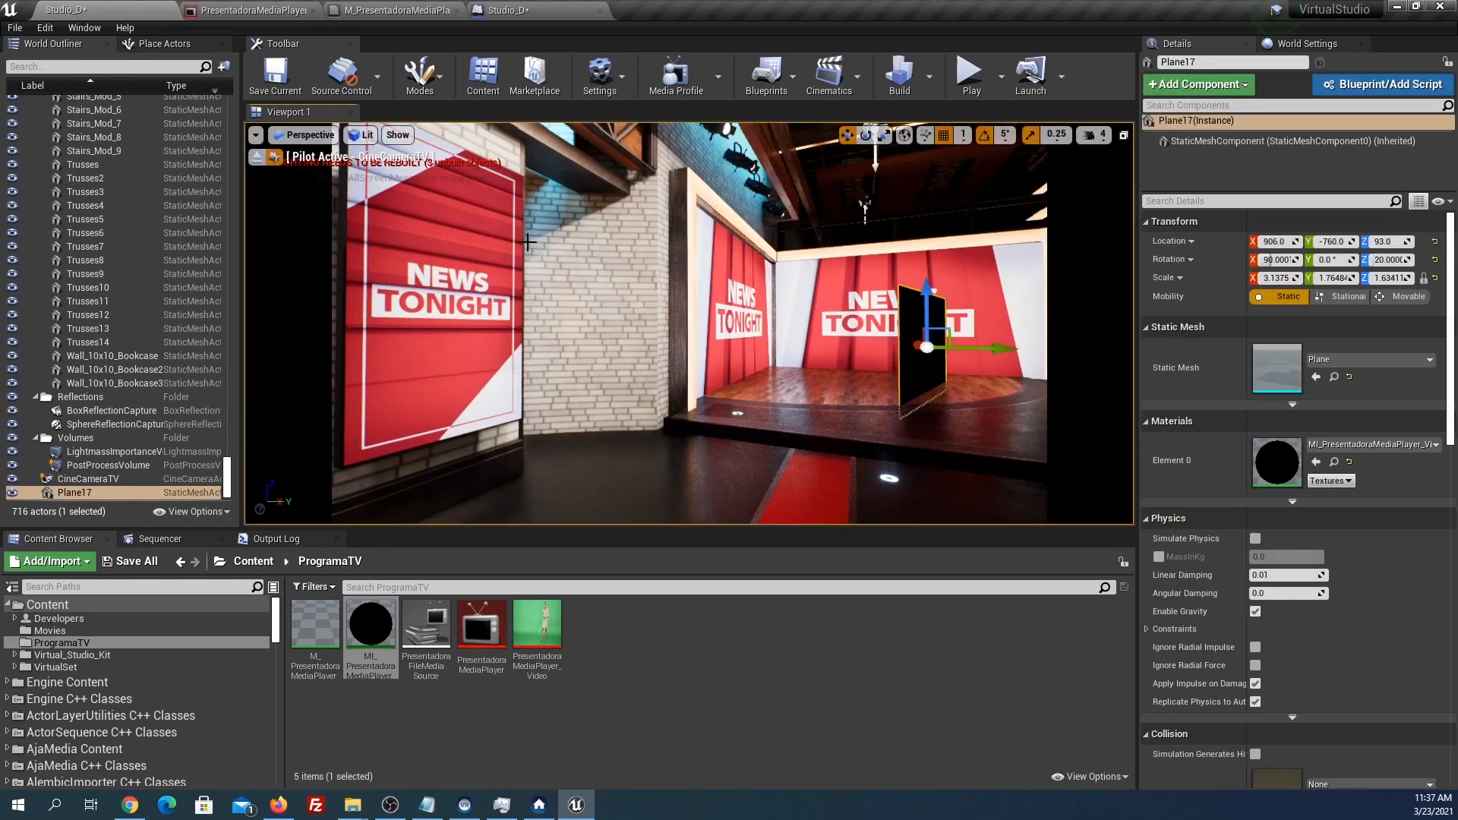
Reframe the piloted CineCameraTV to a closer frontal view of the presenter plane and stop piloting it.
key(d)
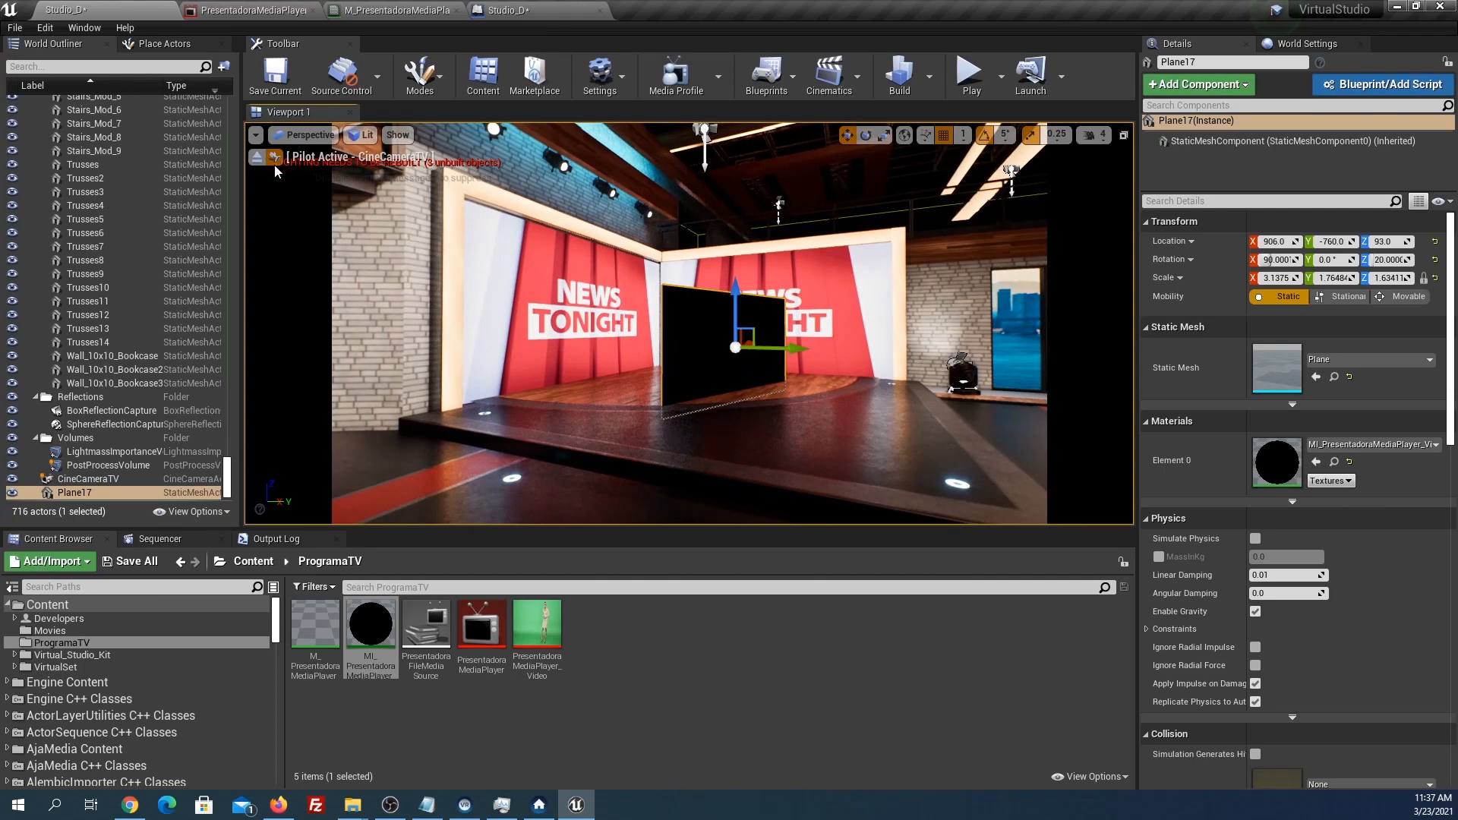
right_drag(579, 277, 429, 280)
key(d)
key(w)
key(w)
key(d)
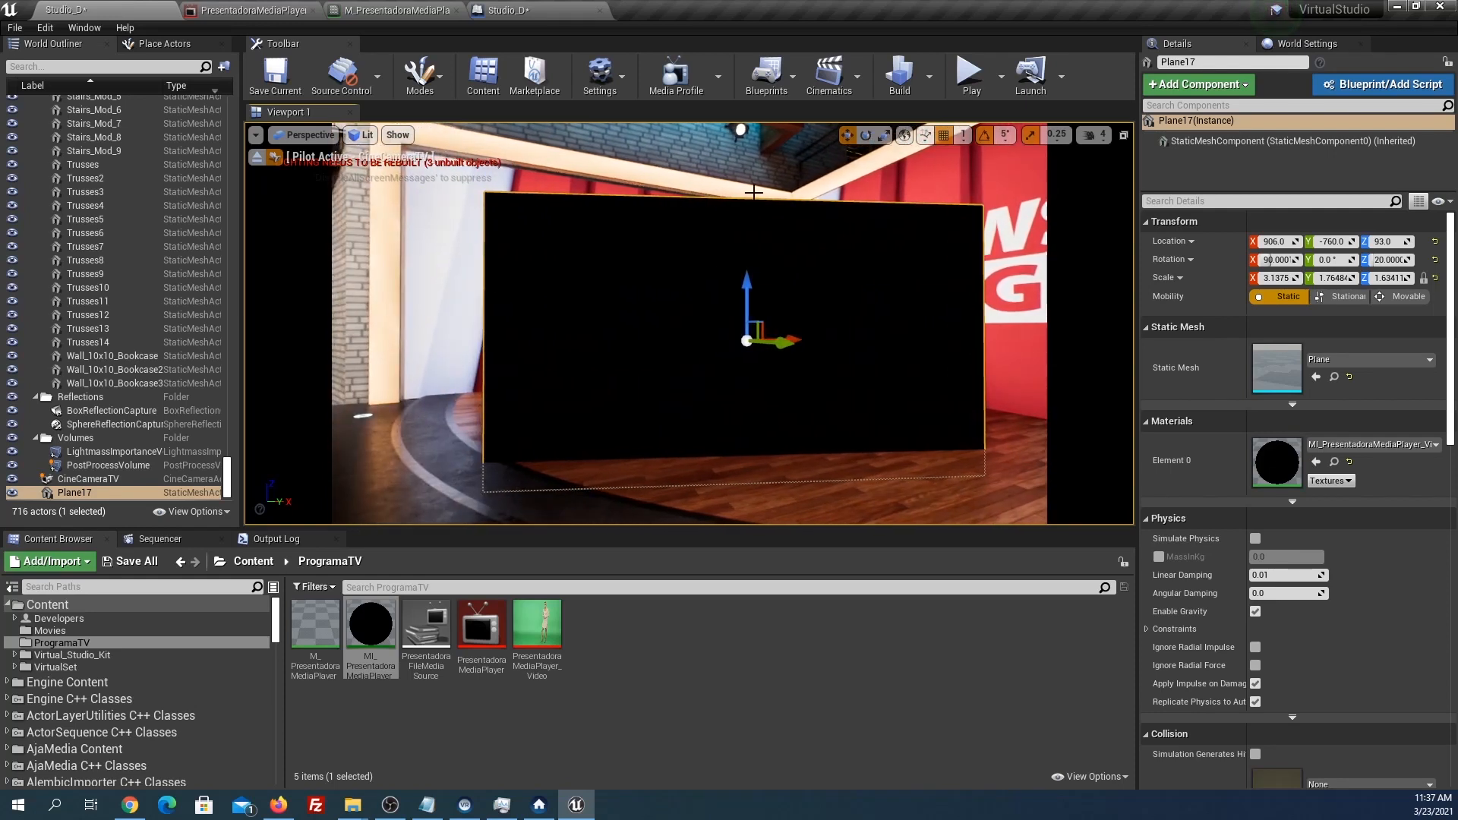
click(256, 158)
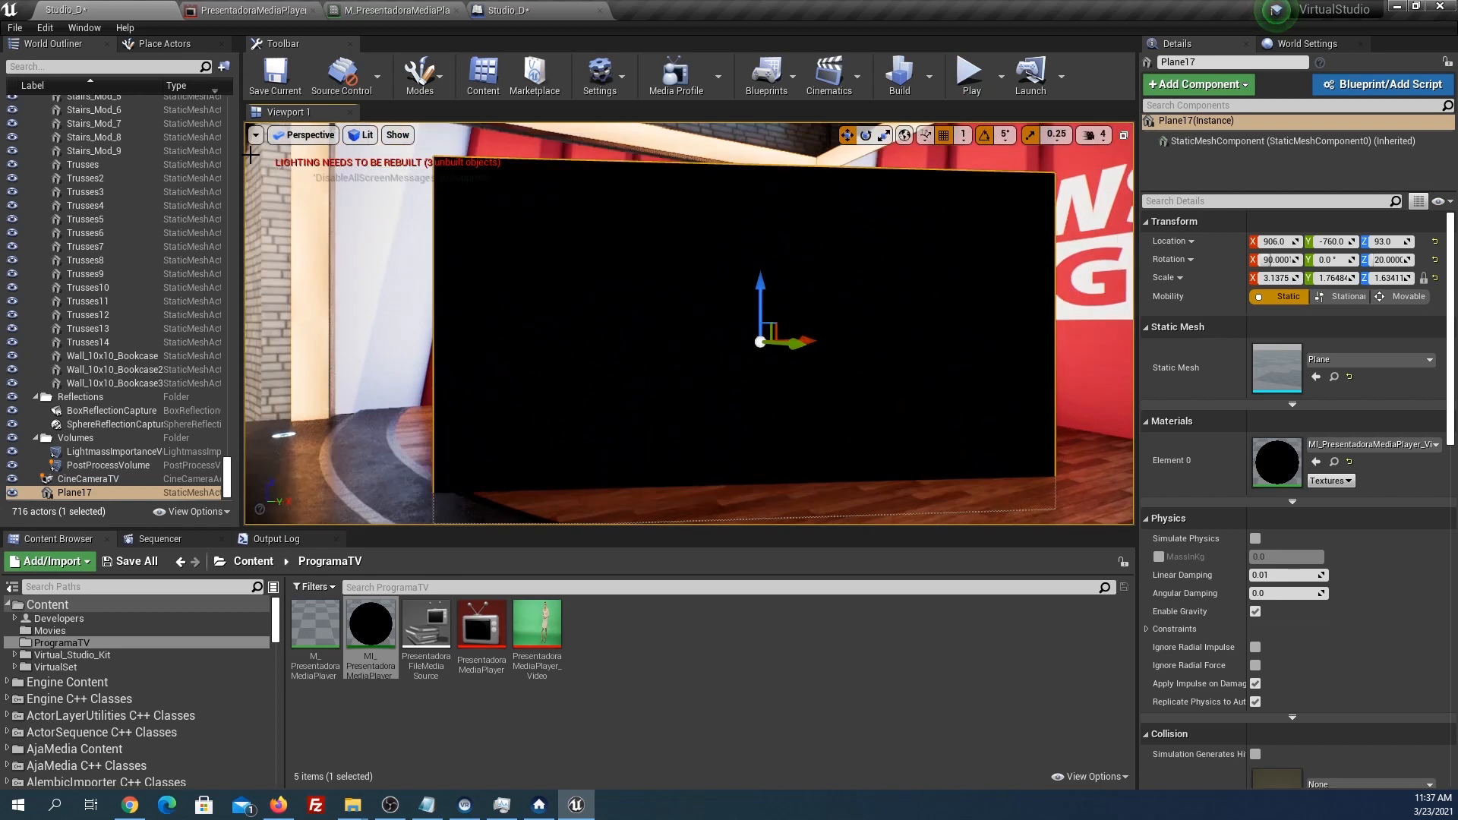
Play the level from the front and from the side, reviewing the level blueprint's BeginPlay chain between the two tests.
click(949, 74)
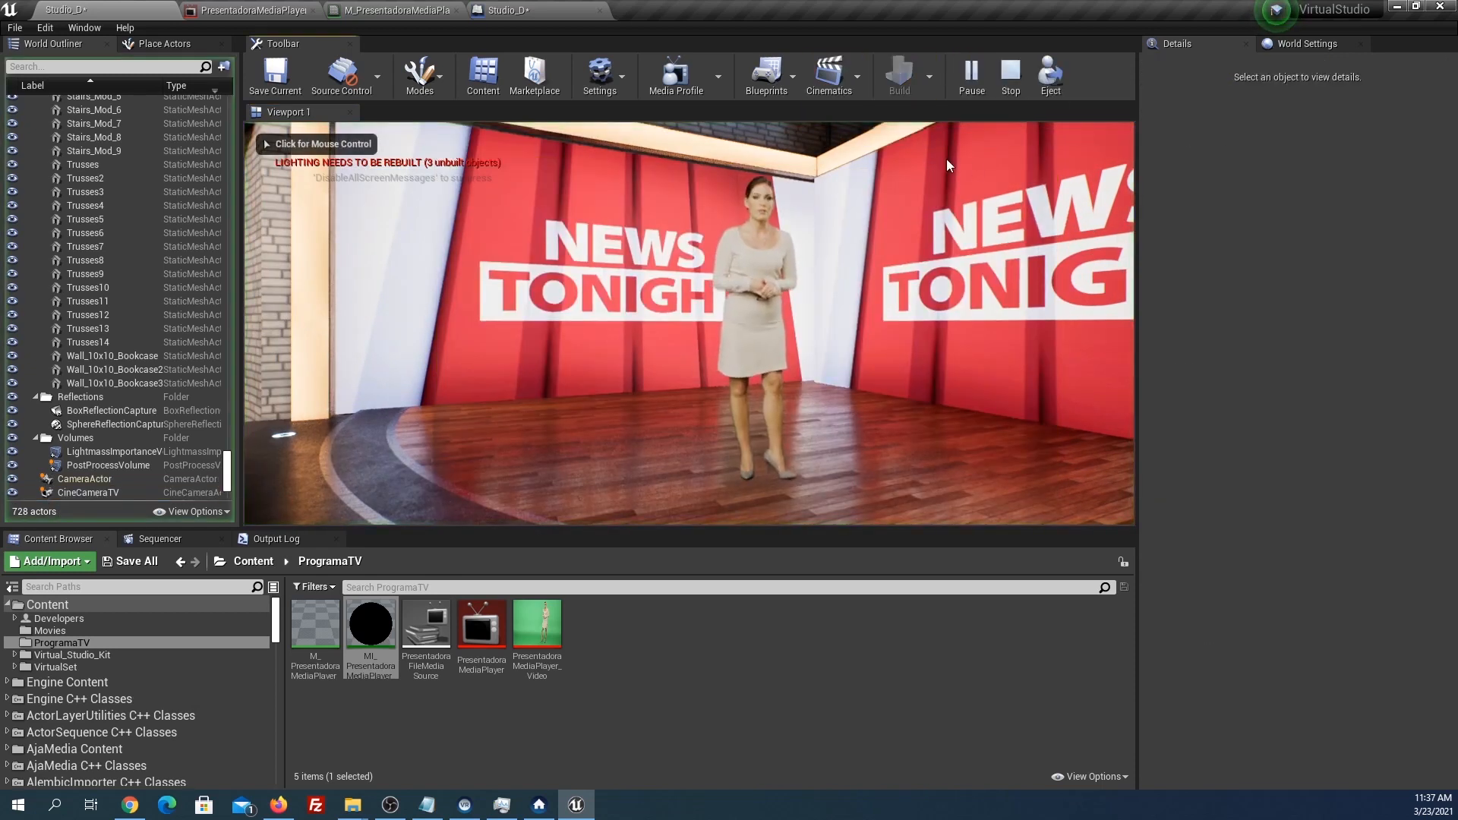
click(1011, 73)
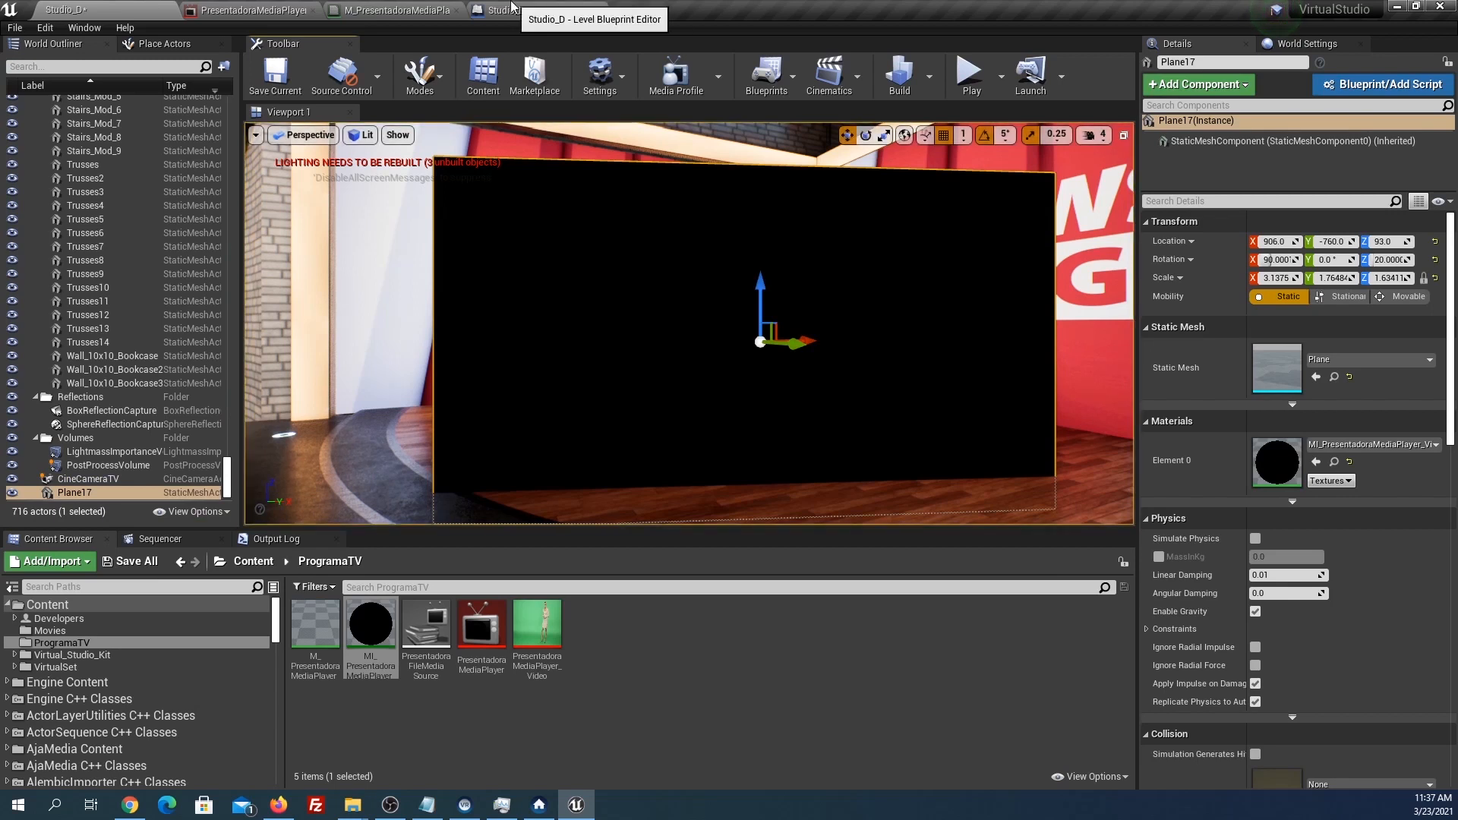
click(514, 12)
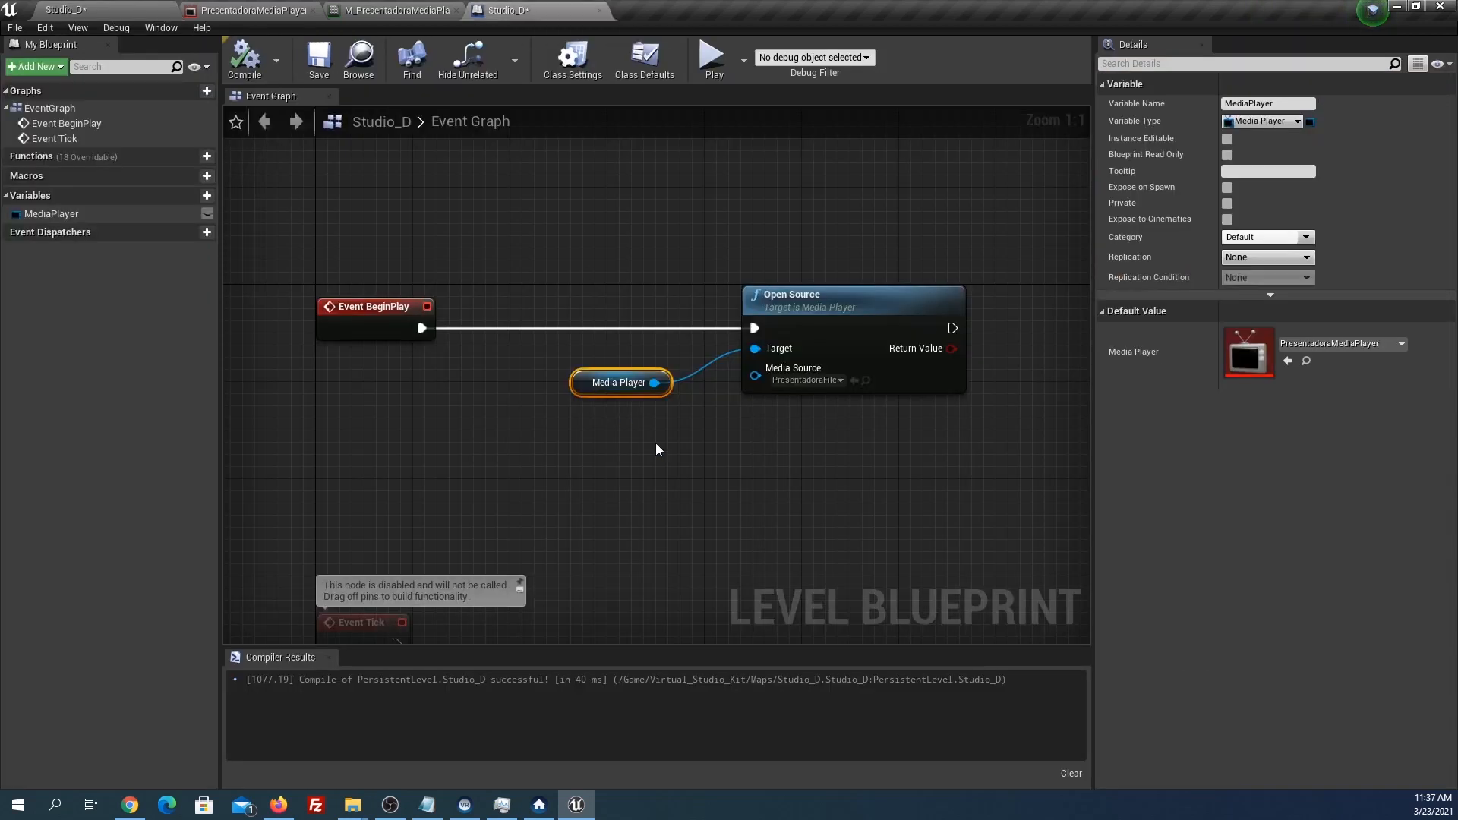
right_drag(780, 450, 759, 495)
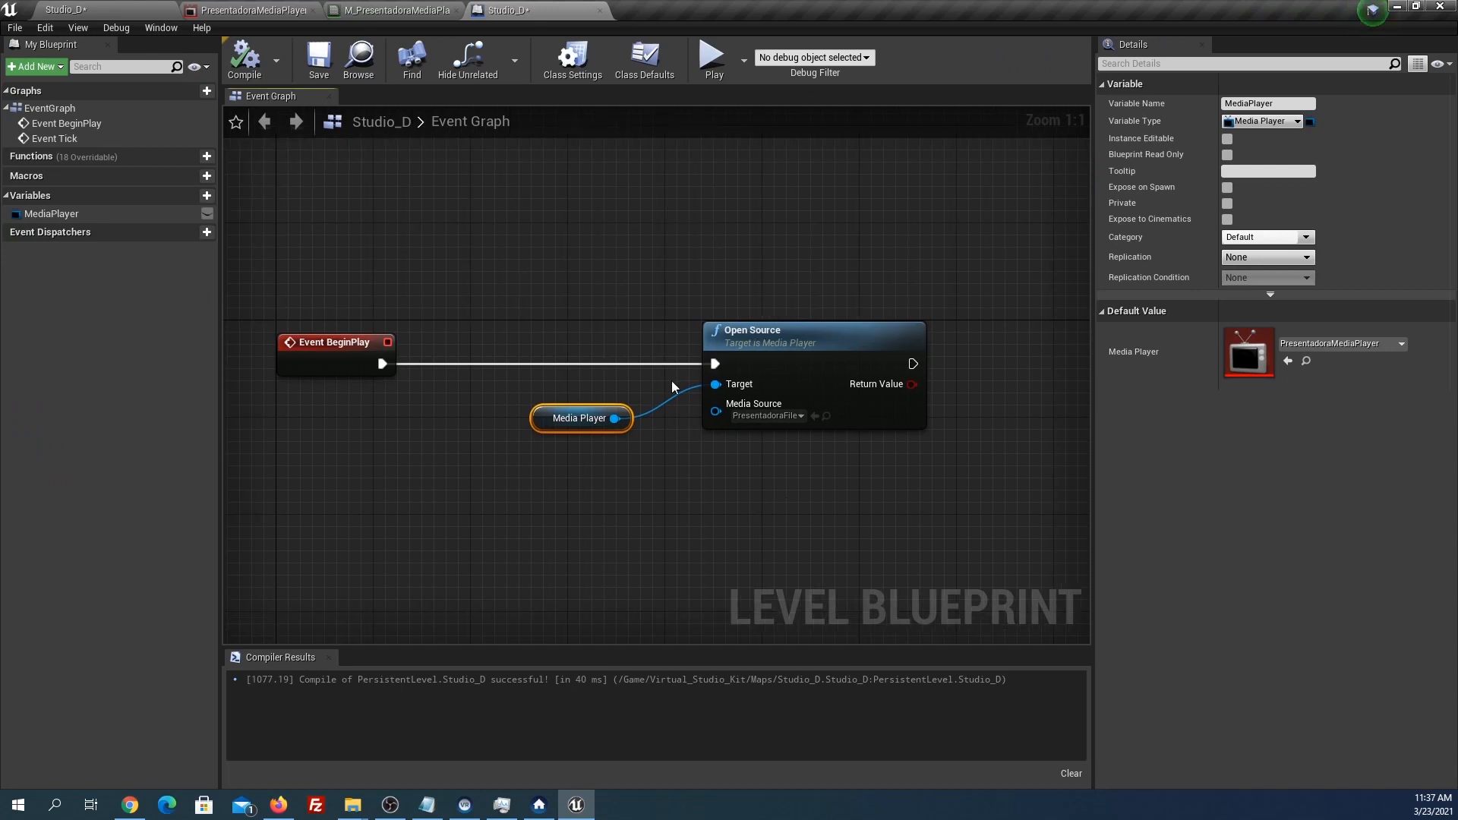
click(64, 10)
right_drag(896, 251, 1010, 252)
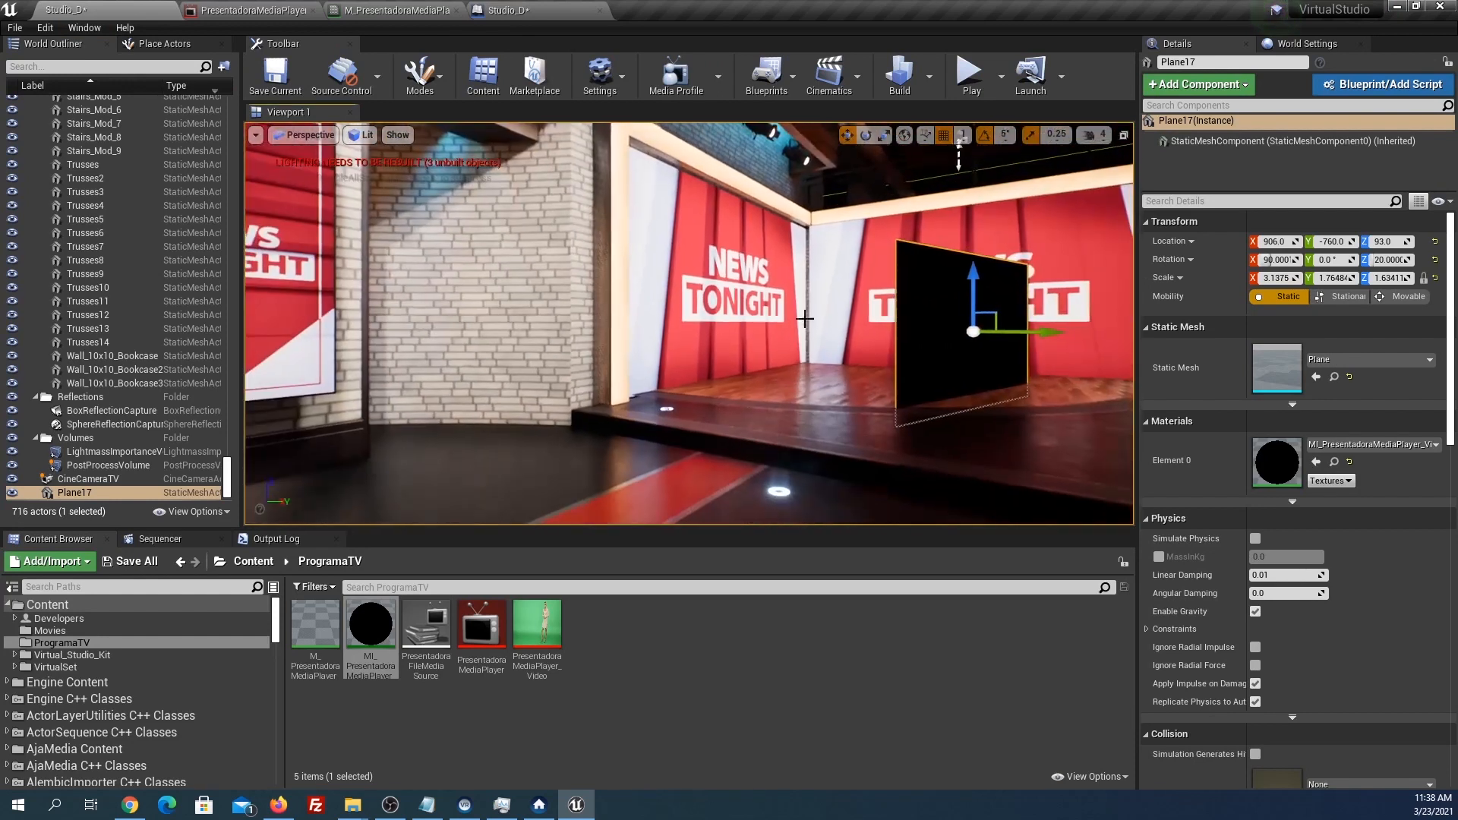
click(970, 72)
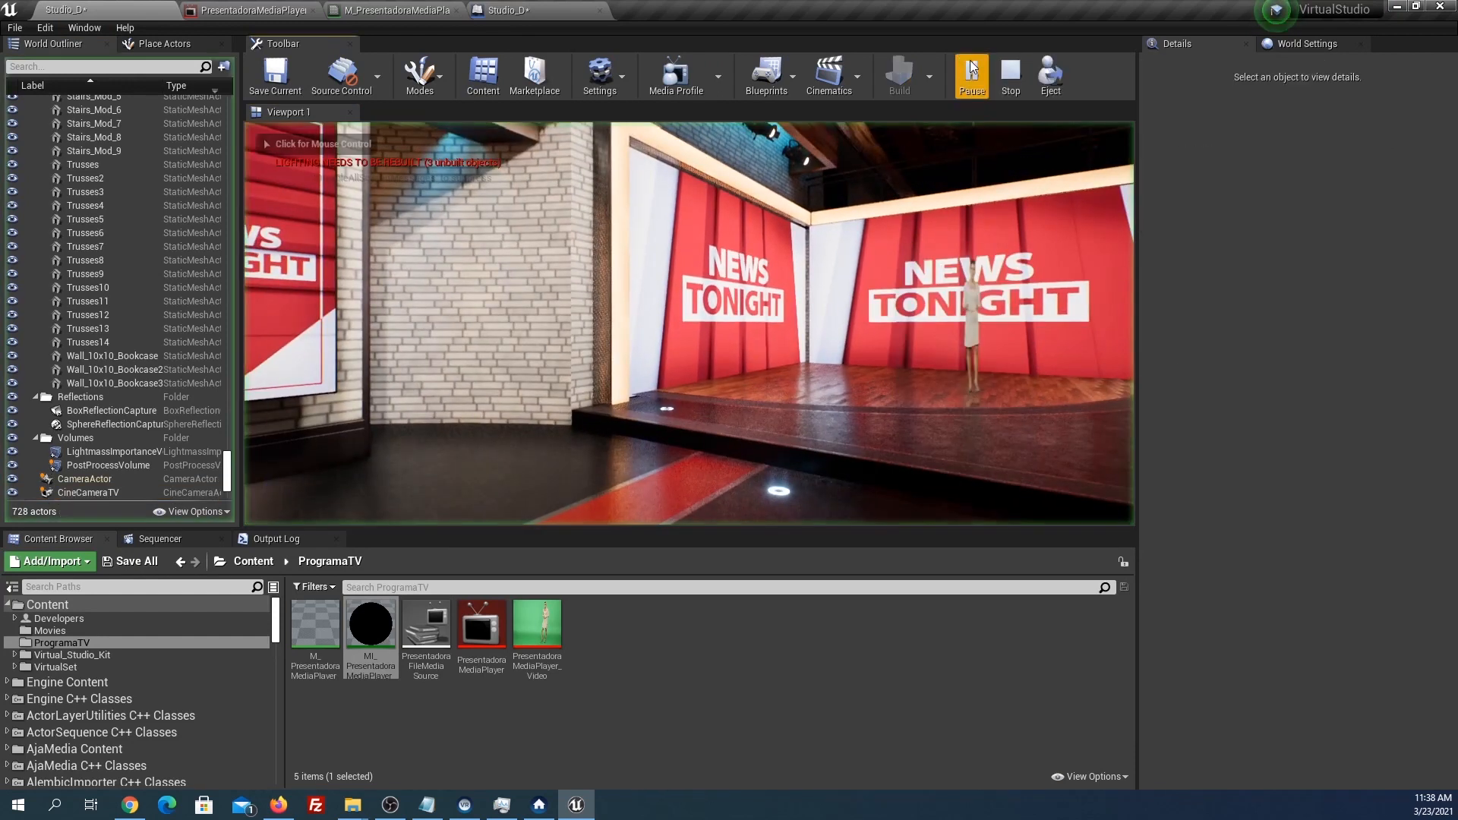
click(1010, 79)
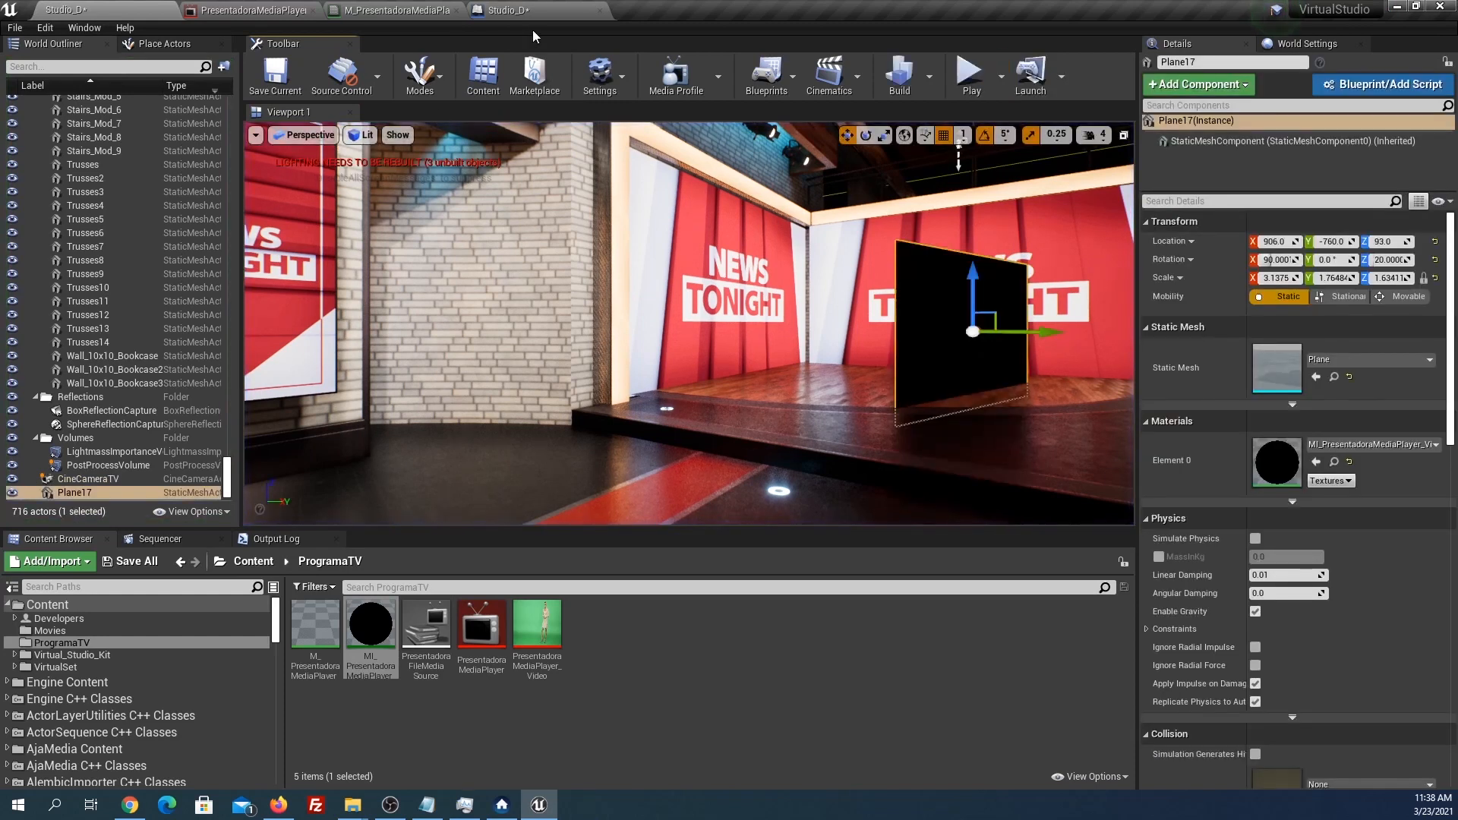
Detach the Level Blueprint editor into a taller floating window and place it over the Studio_D level, leaving the actor list visible.
click(512, 11)
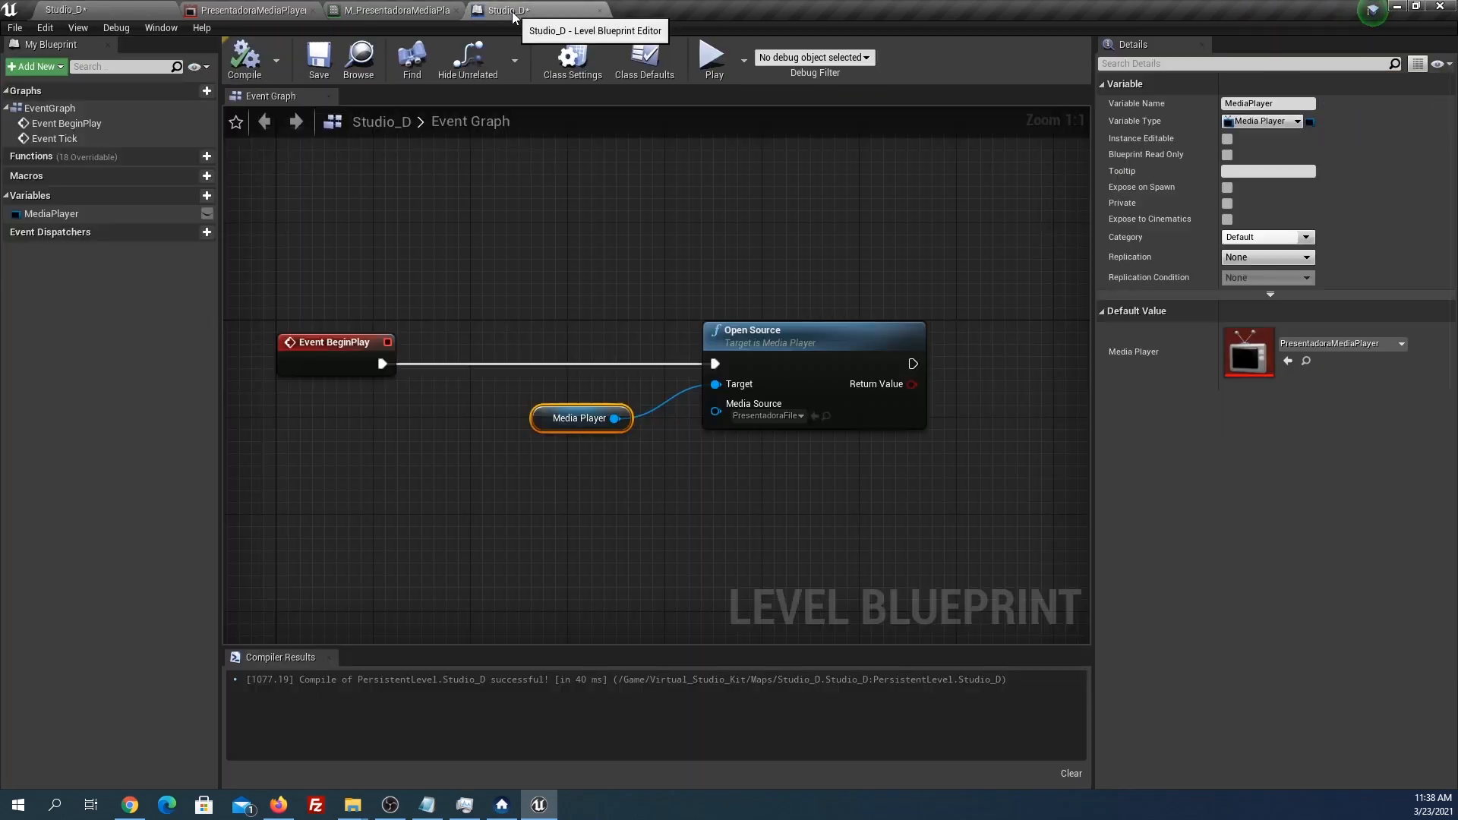
drag(512, 11, 699, 303)
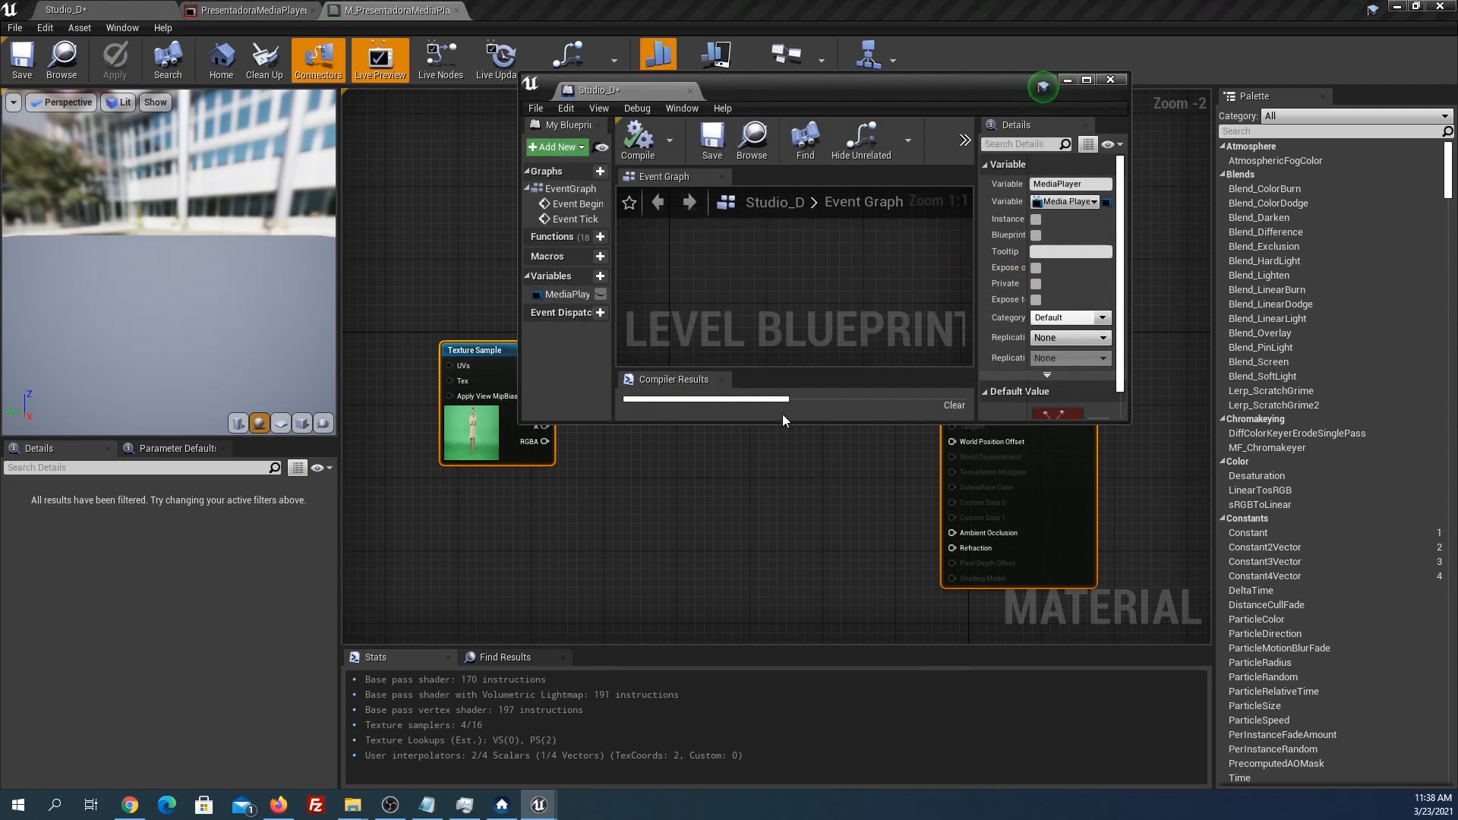
drag(783, 424, 778, 608)
click(47, 8)
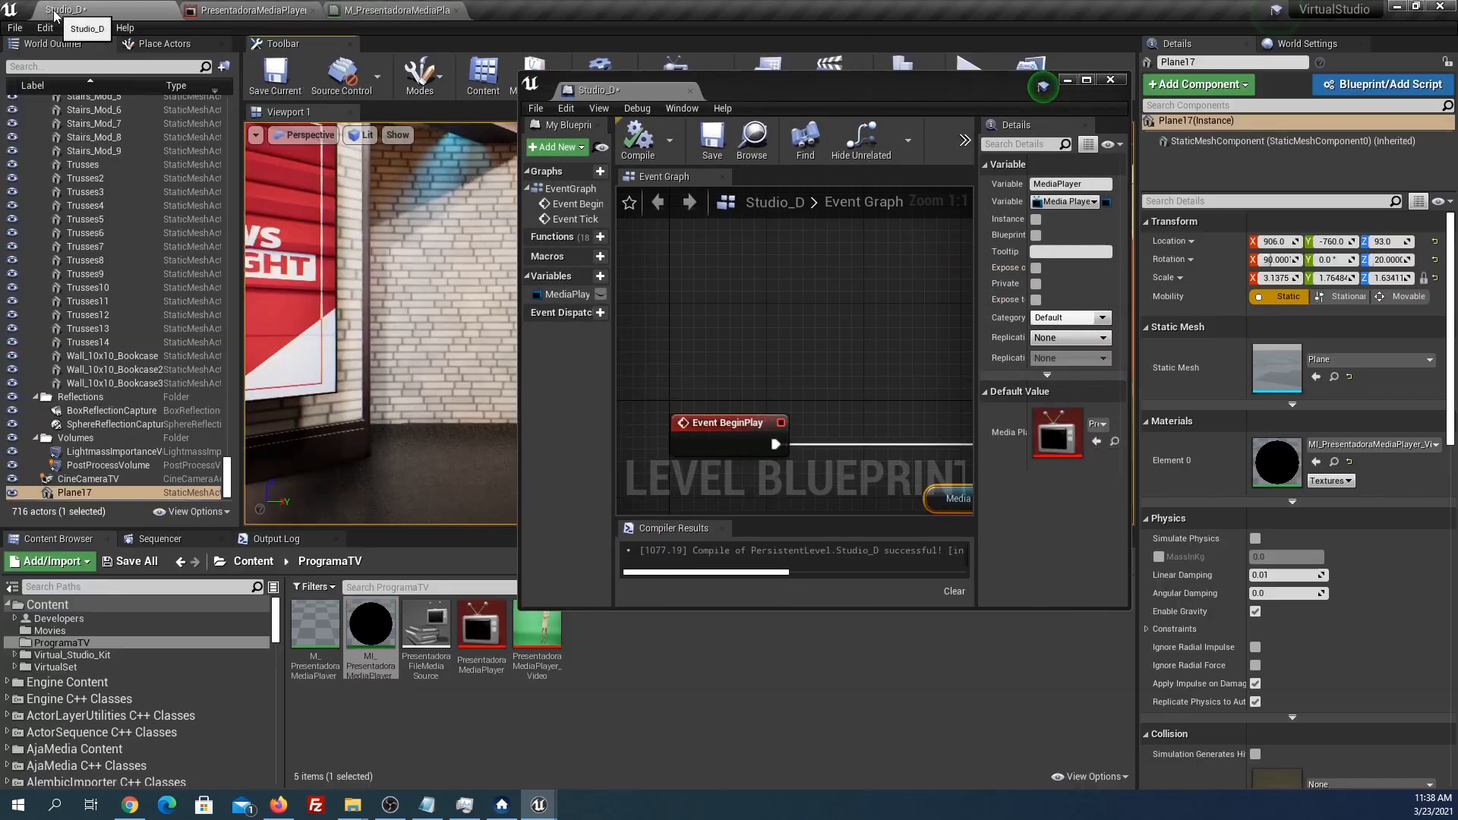
drag(692, 85, 891, 193)
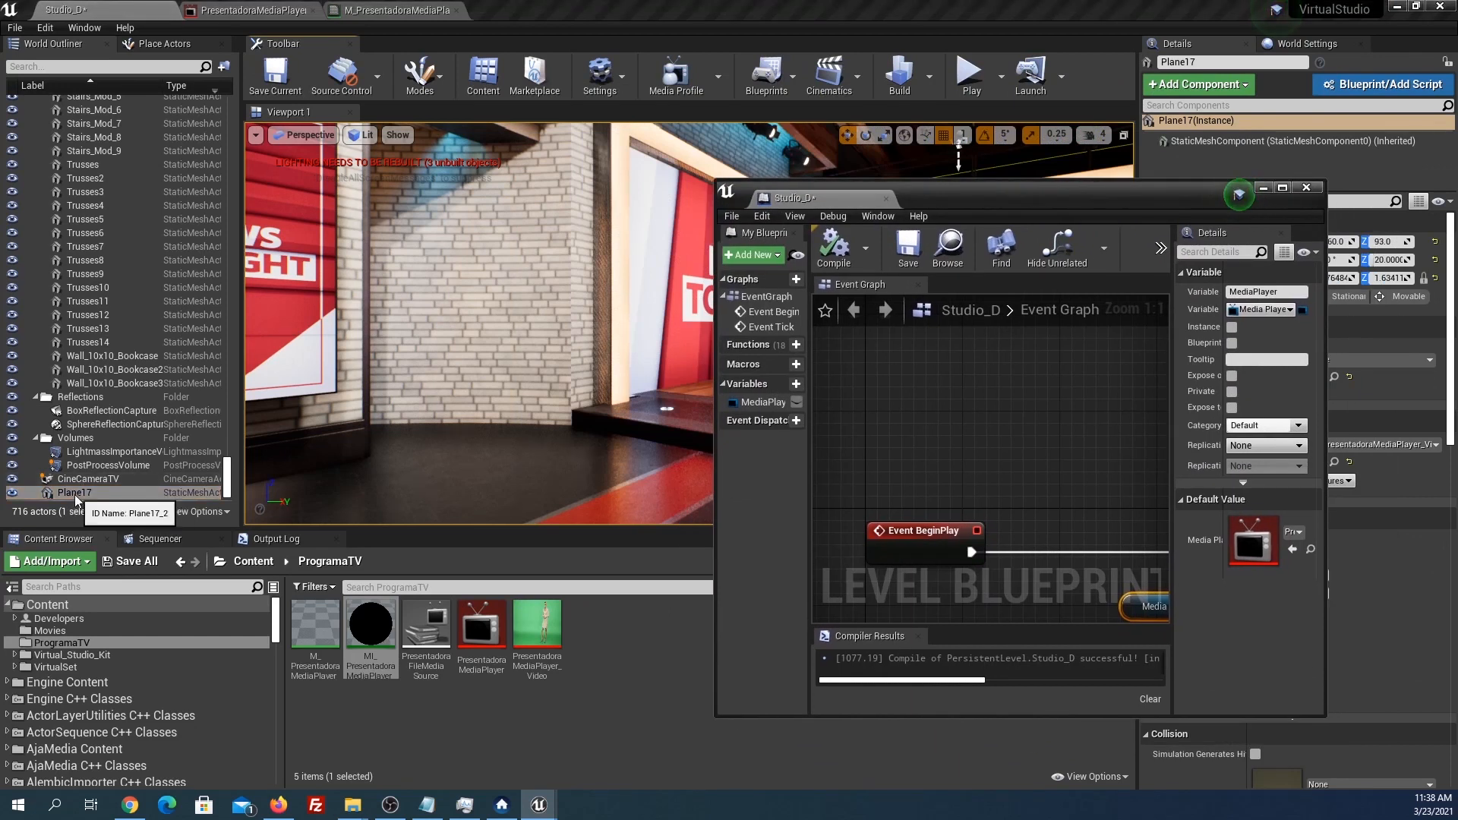
Rename the Plane17 actor as Presentadora.
click(76, 498)
click(76, 495)
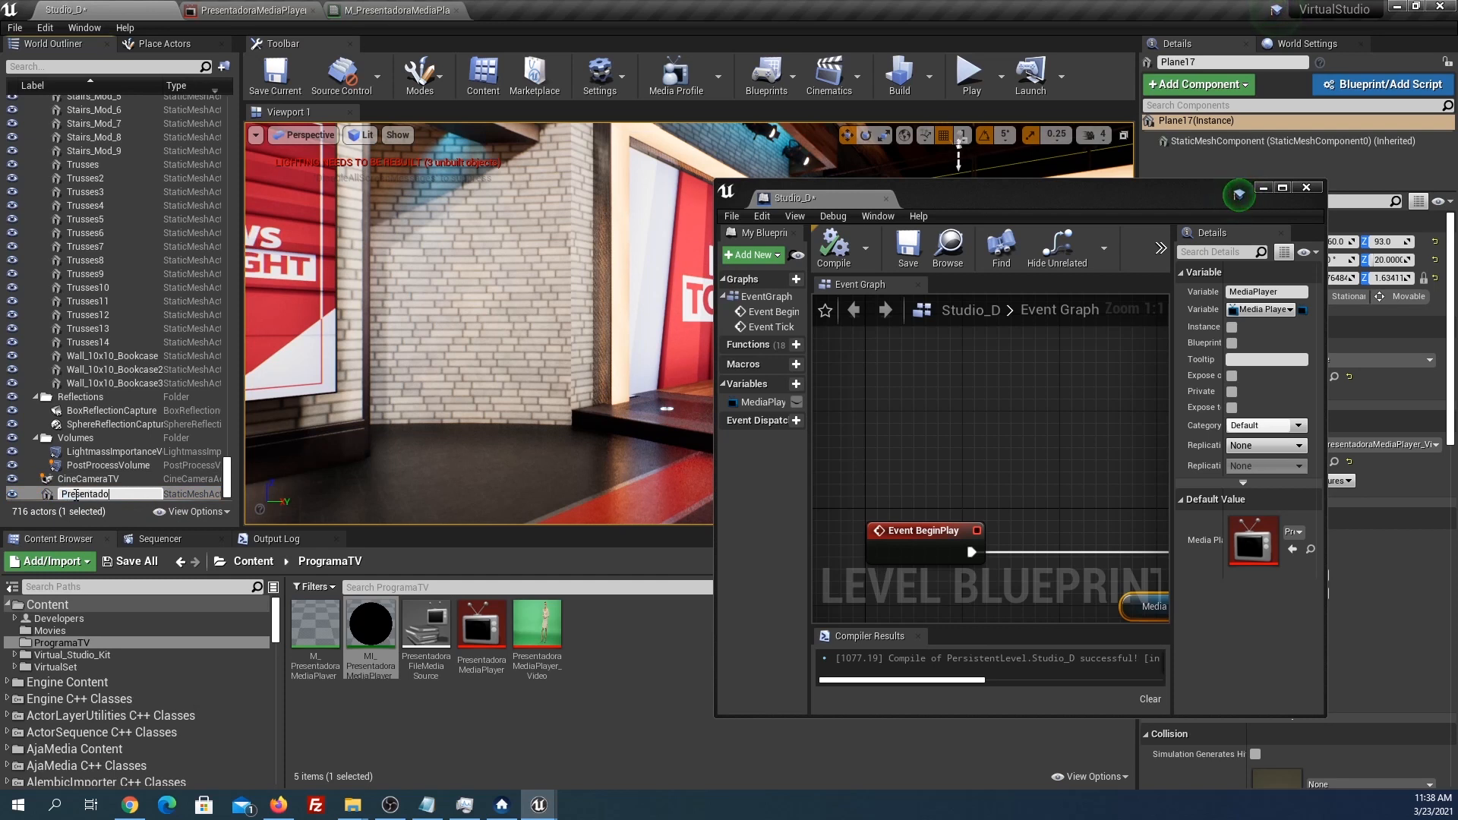
text(Presentadora)
key(Return)
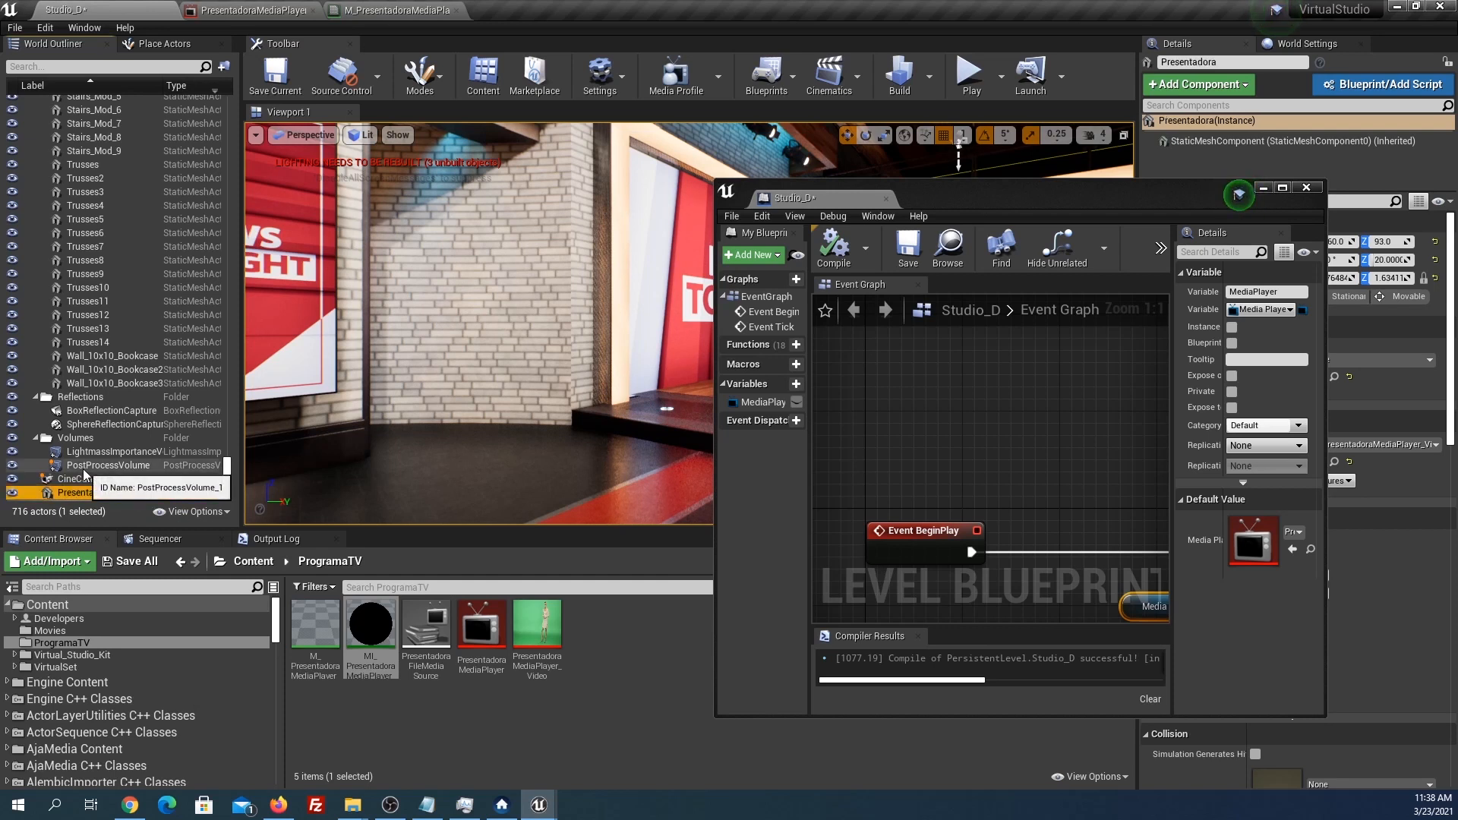
Add a CineCameraTV reference to the level blueprint's event graph and dock the blueprint editor back into the main window.
drag(76, 479, 776, 461)
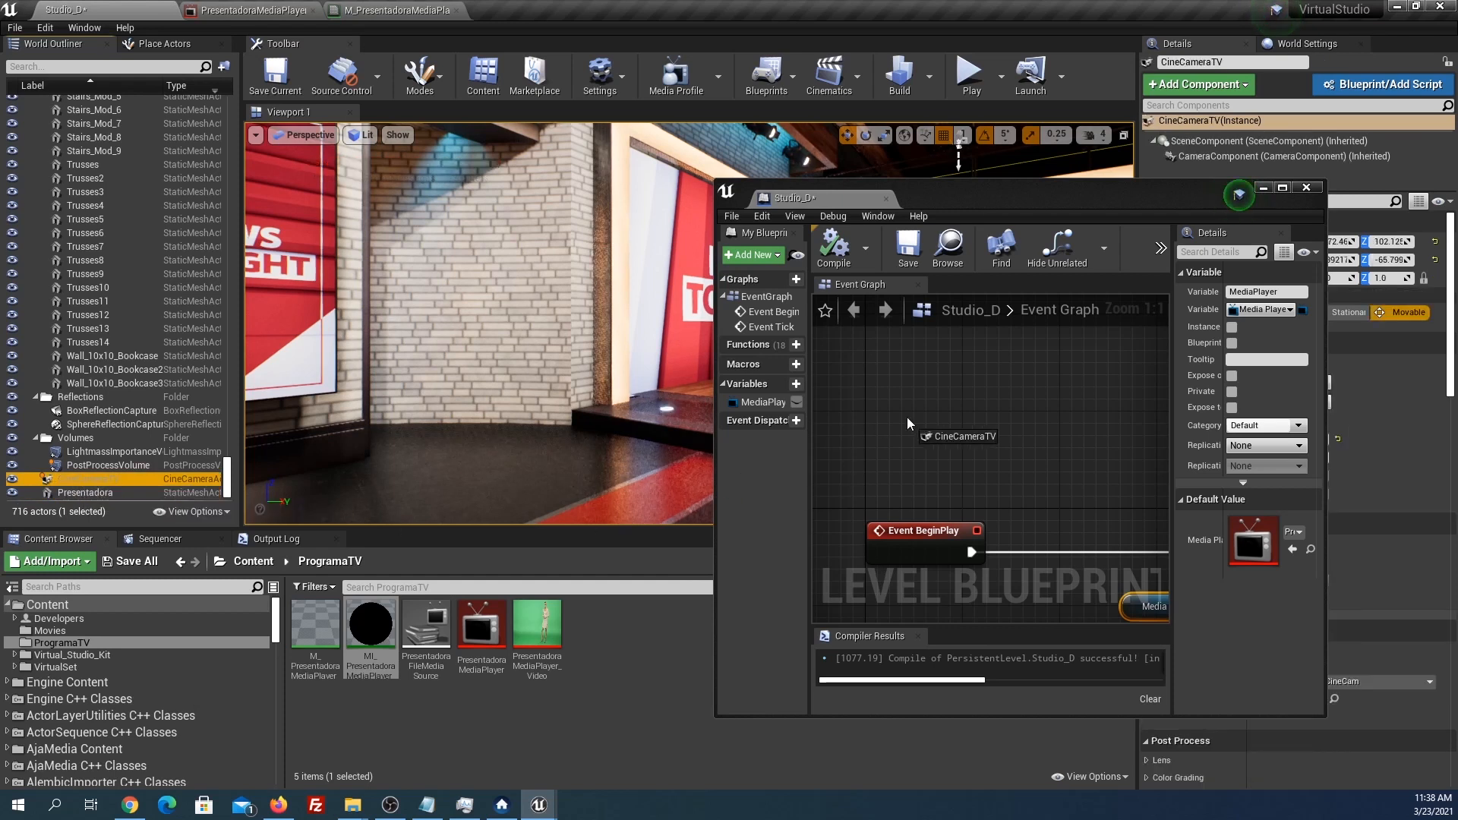
drag(909, 423, 908, 418)
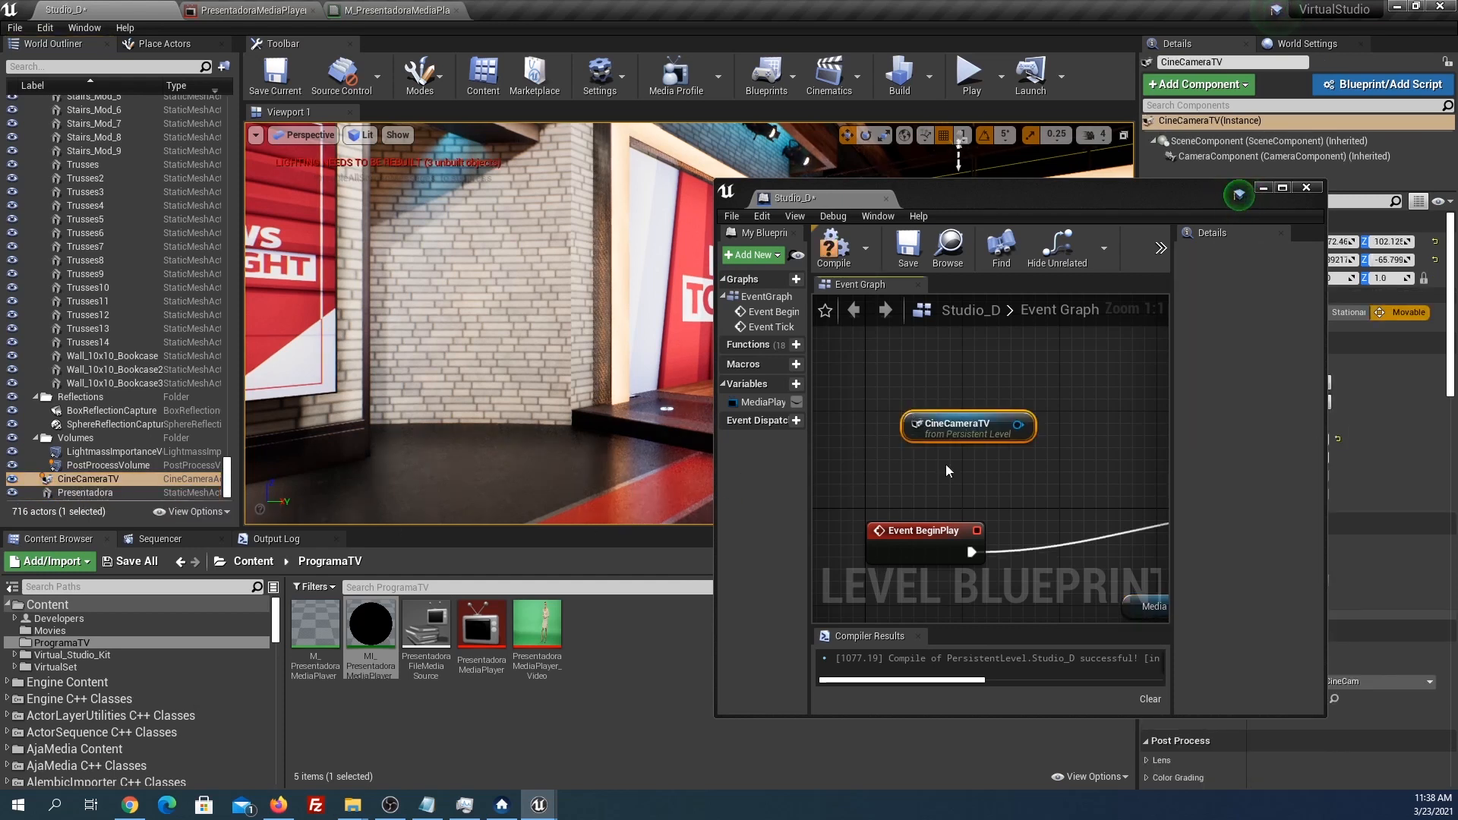
drag(832, 198, 544, 20)
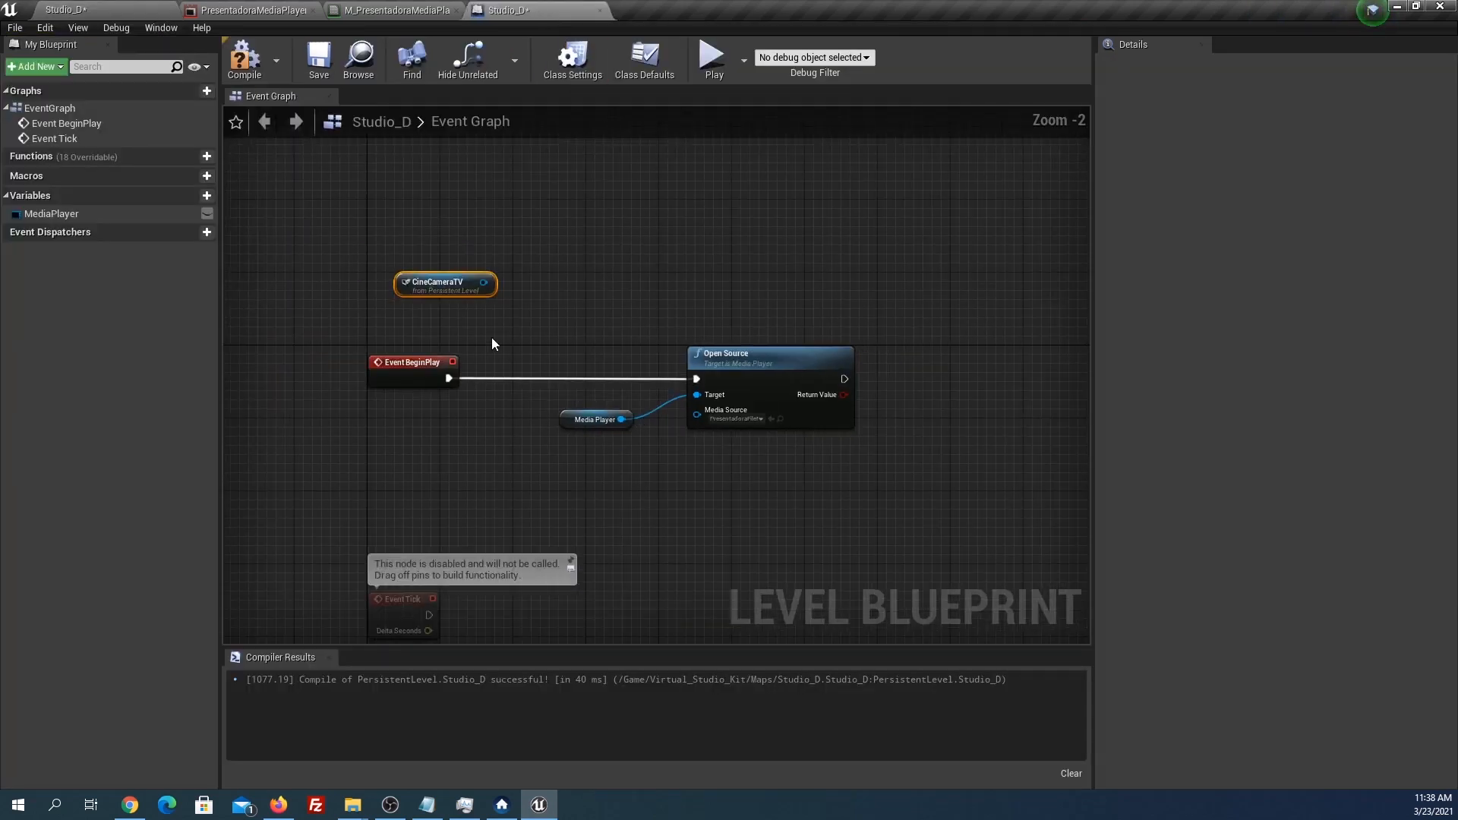
Create a Set View Target with Blend node from the CineCameraTV reference, with context sensitivity off, feeding its New View Target.
scroll(491, 337, down, 1)
drag(417, 358, 596, 509)
right_drag(815, 412, 792, 415)
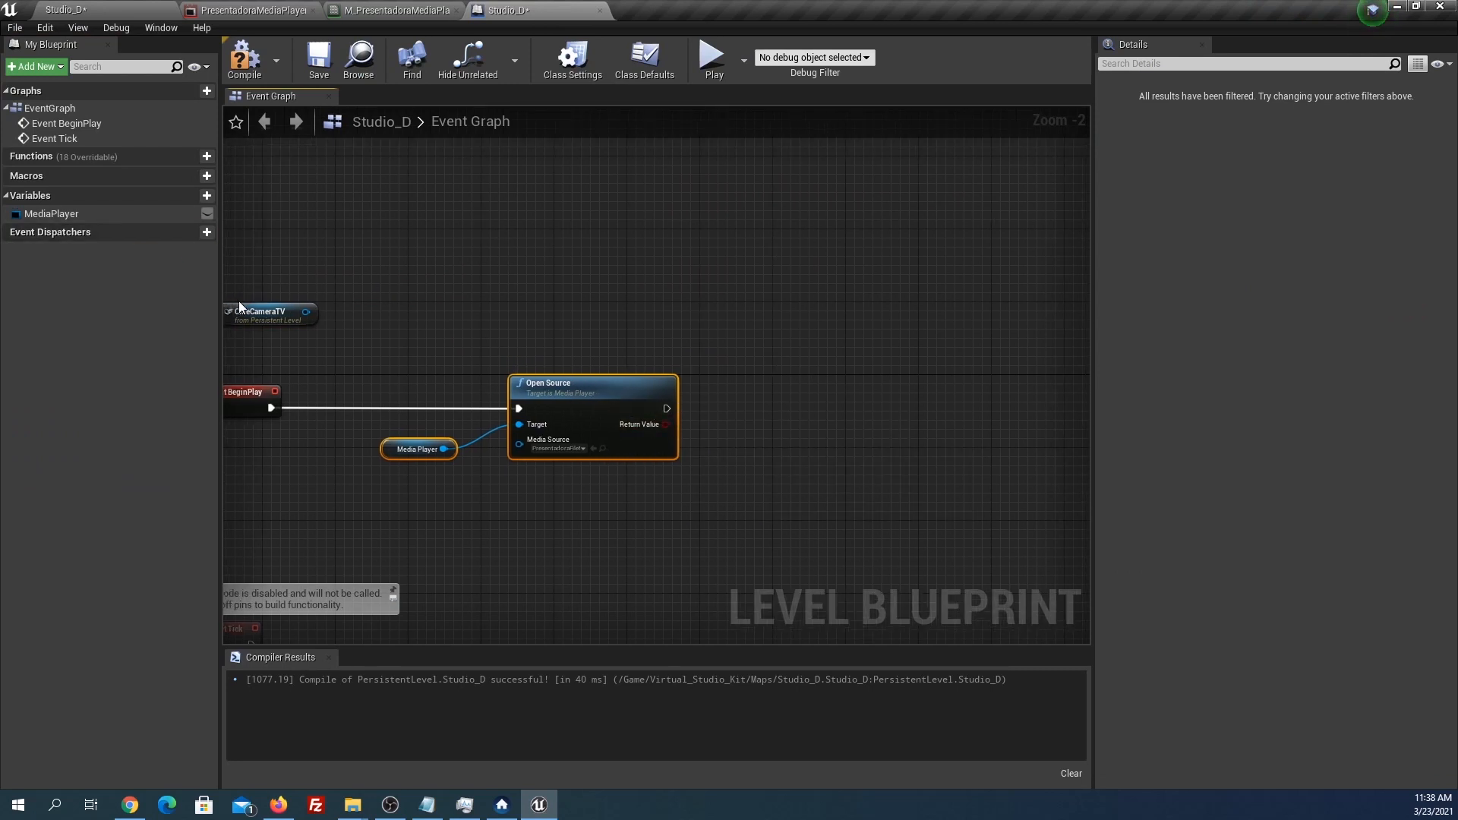
drag(292, 313, 786, 336)
text(set)
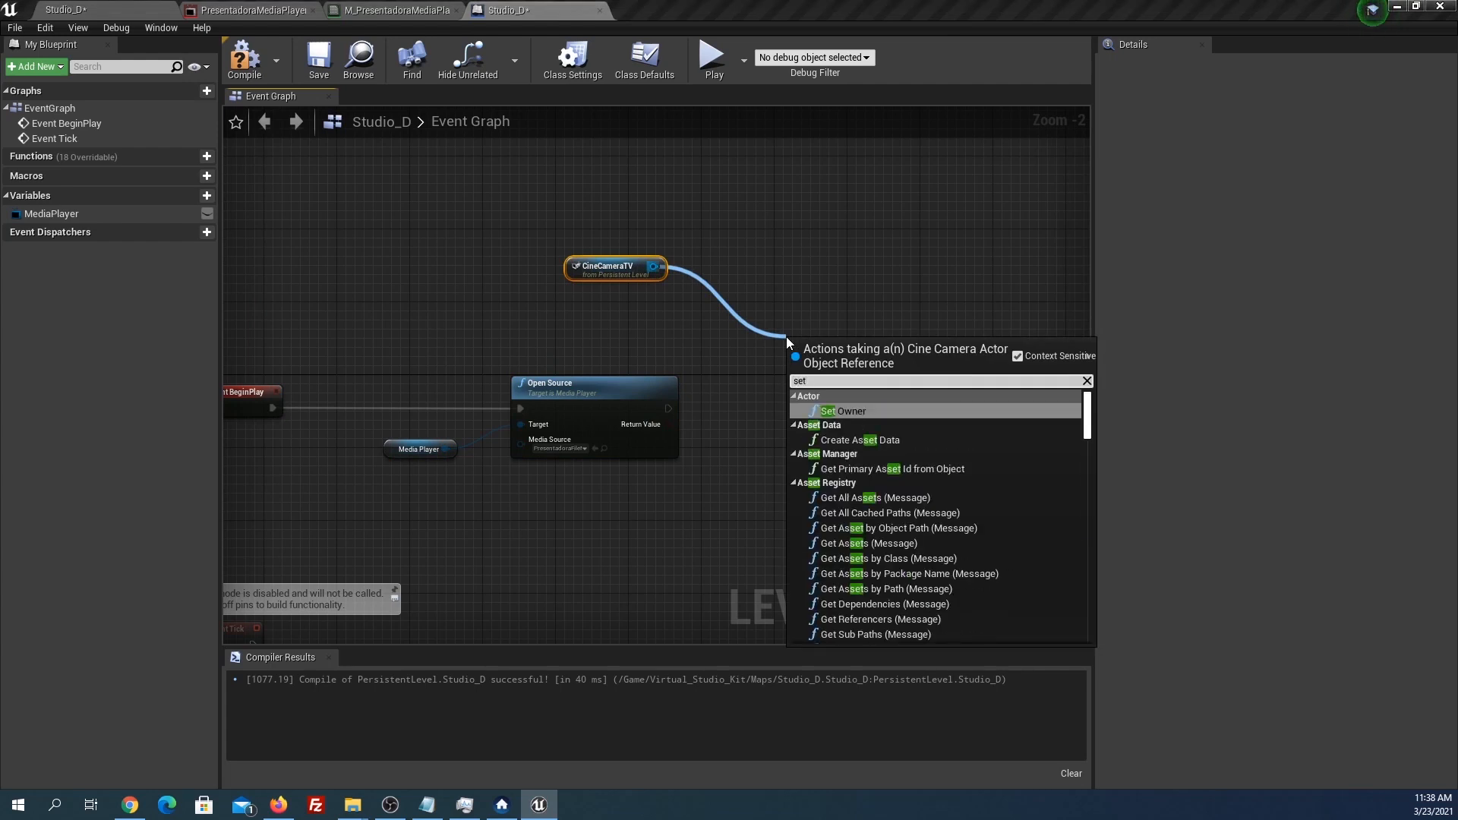
text( view)
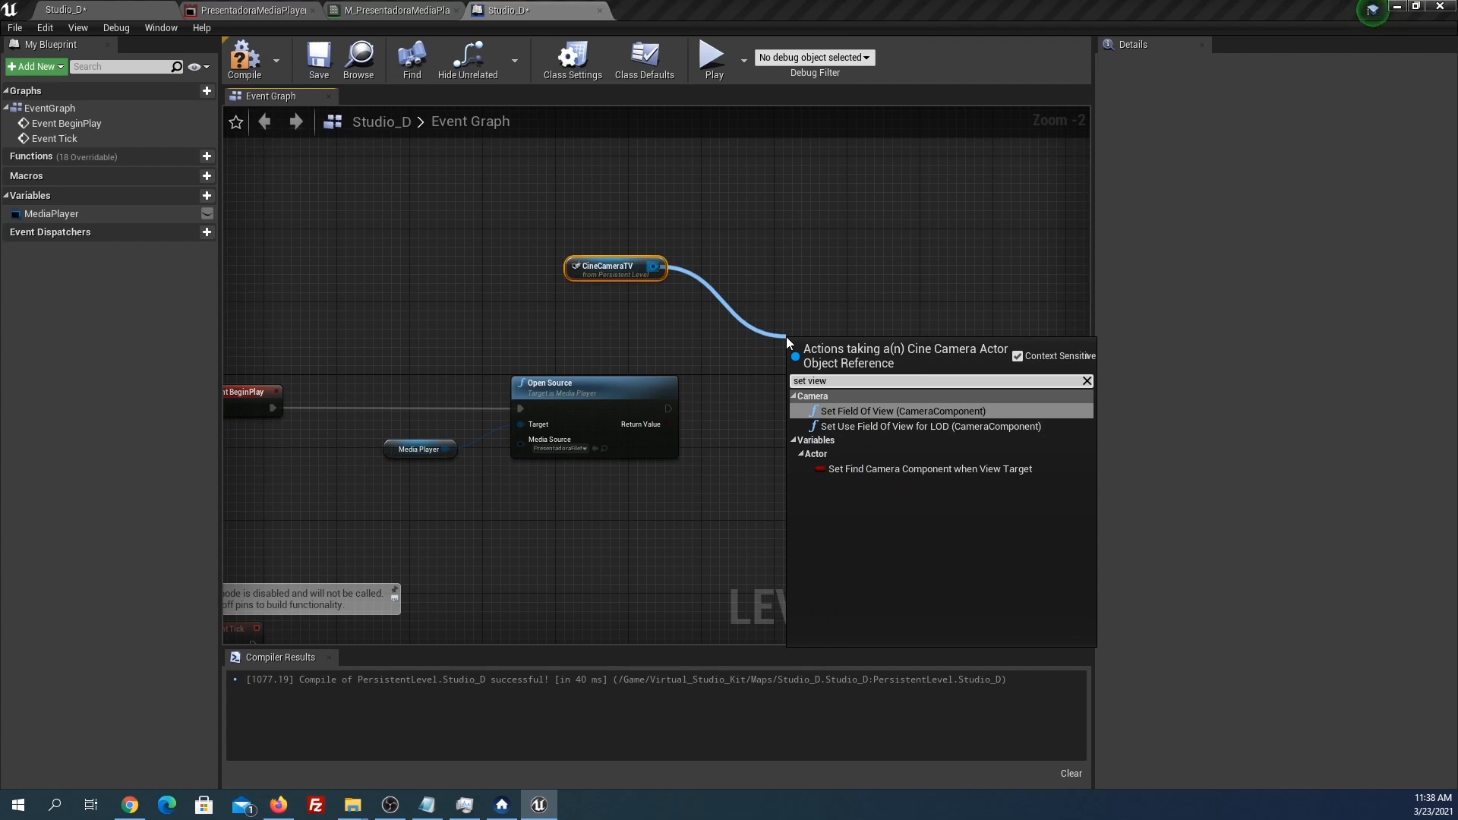
click(1018, 357)
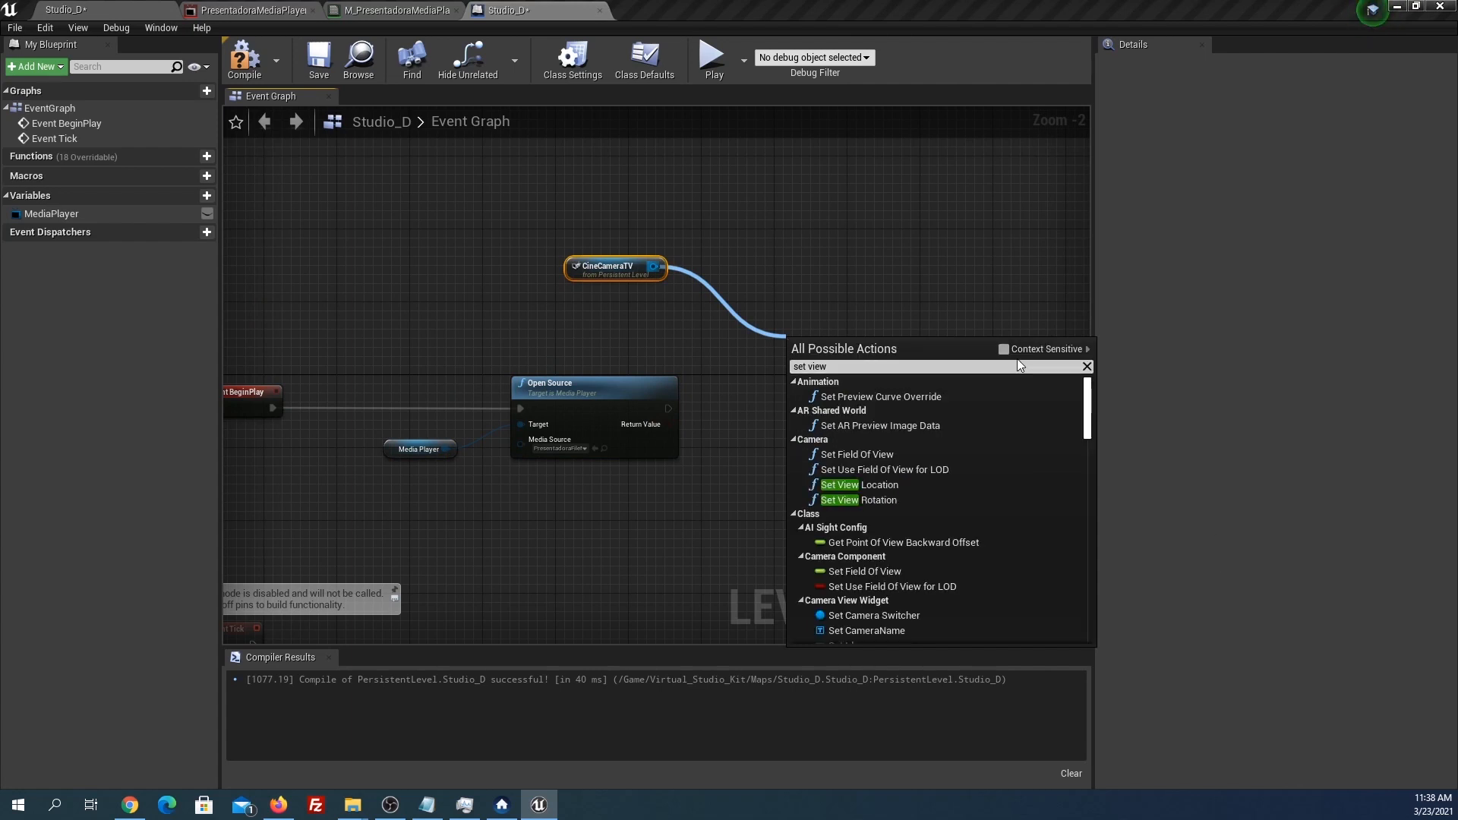
click(886, 368)
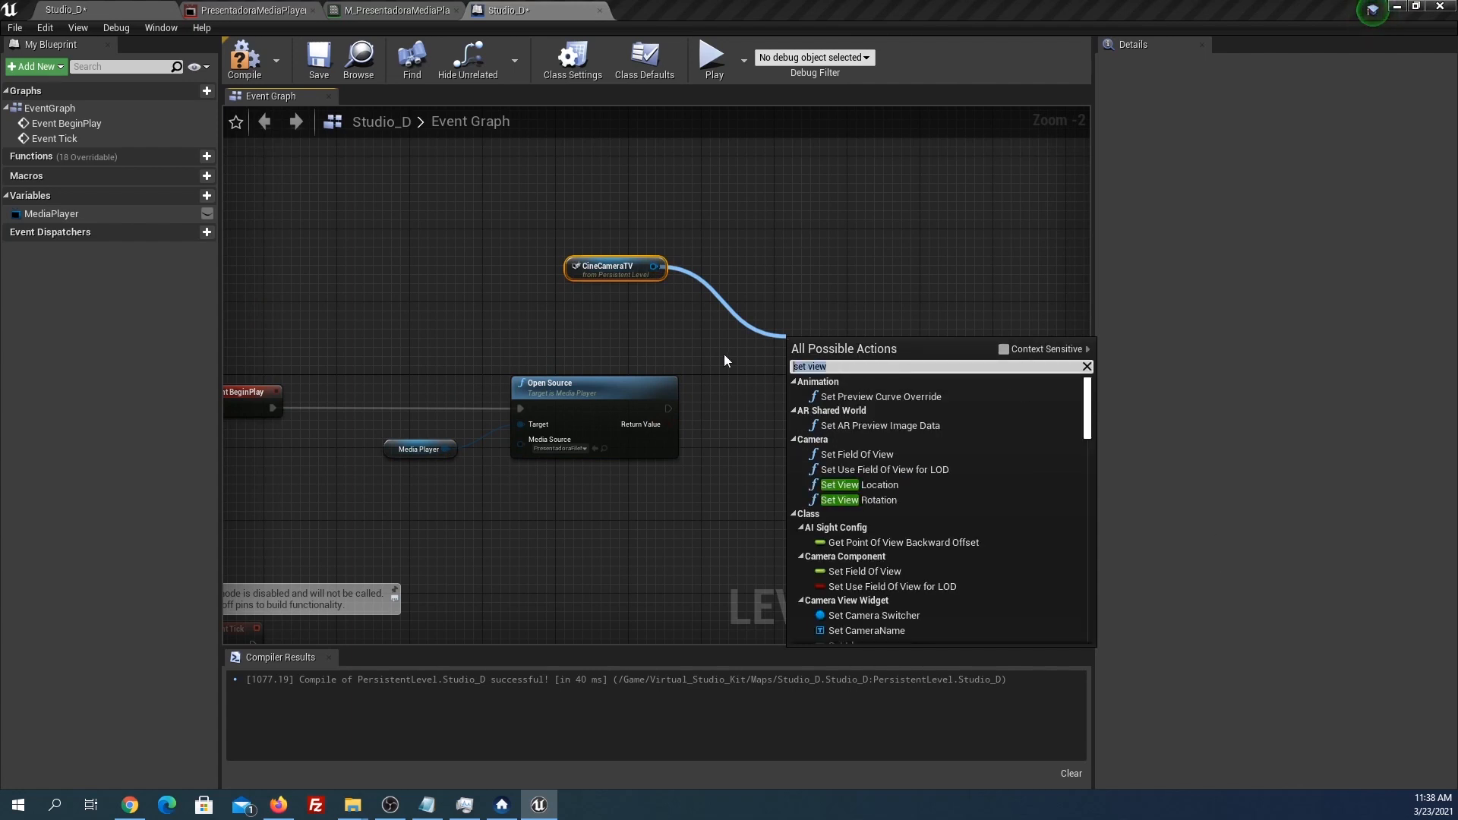
text(target blen)
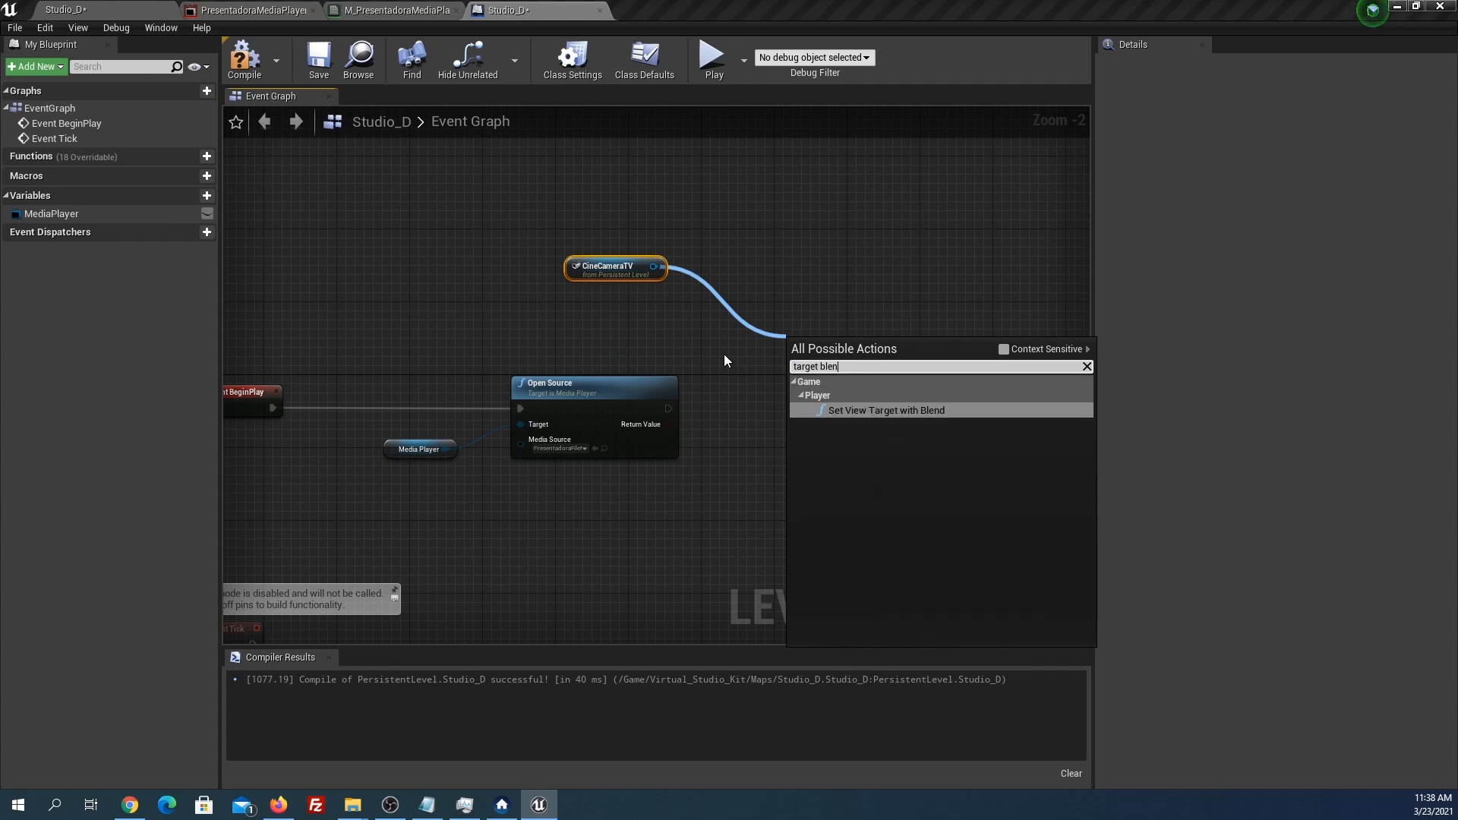
click(864, 410)
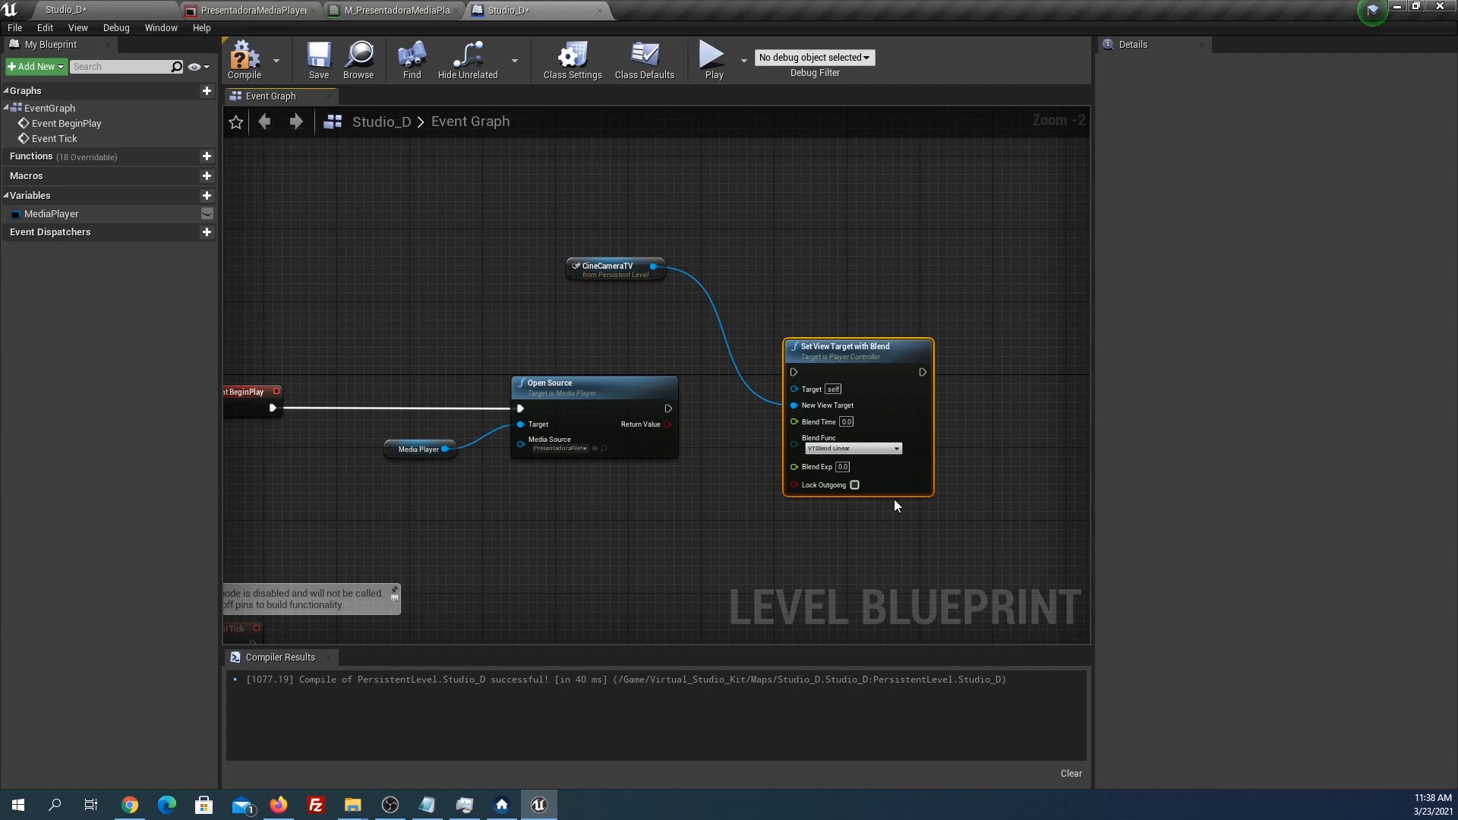
Connect Open Source's execution output to Set View Target with Blend, align that node, and place the CineCameraTV reference beneath the chain.
drag(576, 274, 572, 545)
drag(674, 411, 672, 412)
drag(798, 374, 797, 373)
click(841, 380)
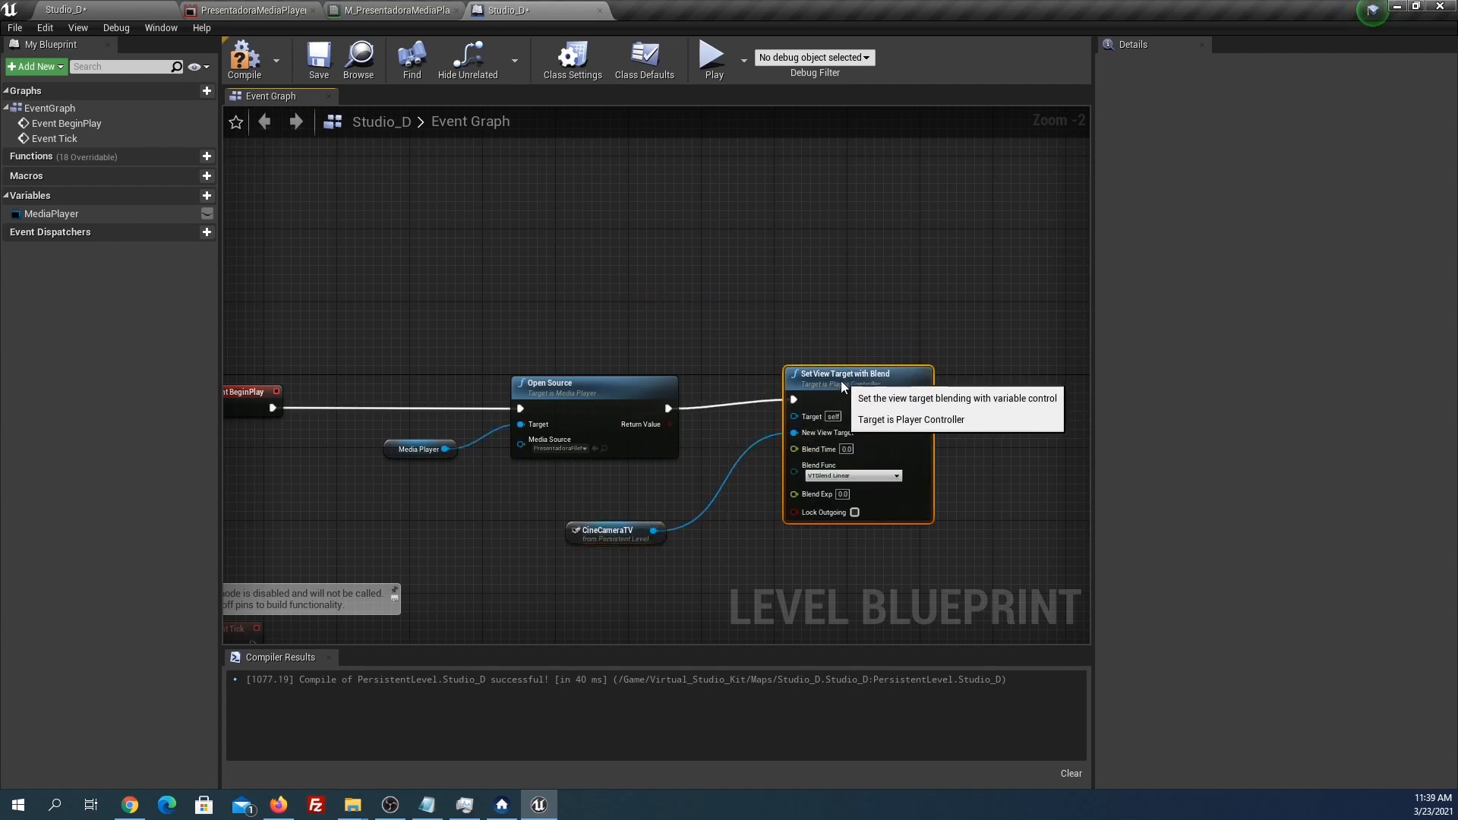
right_drag(845, 385, 924, 278)
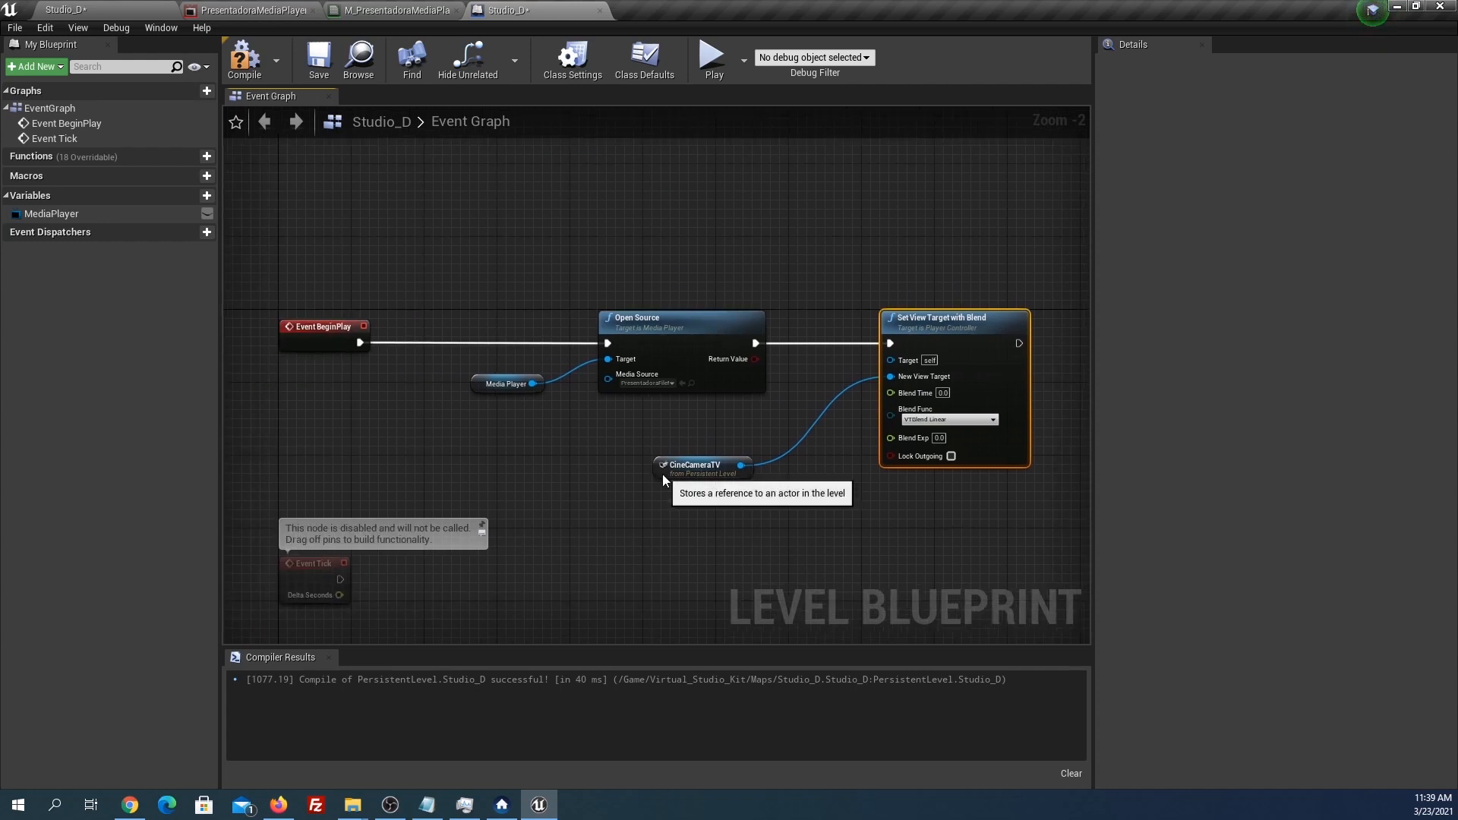
drag(663, 474, 654, 509)
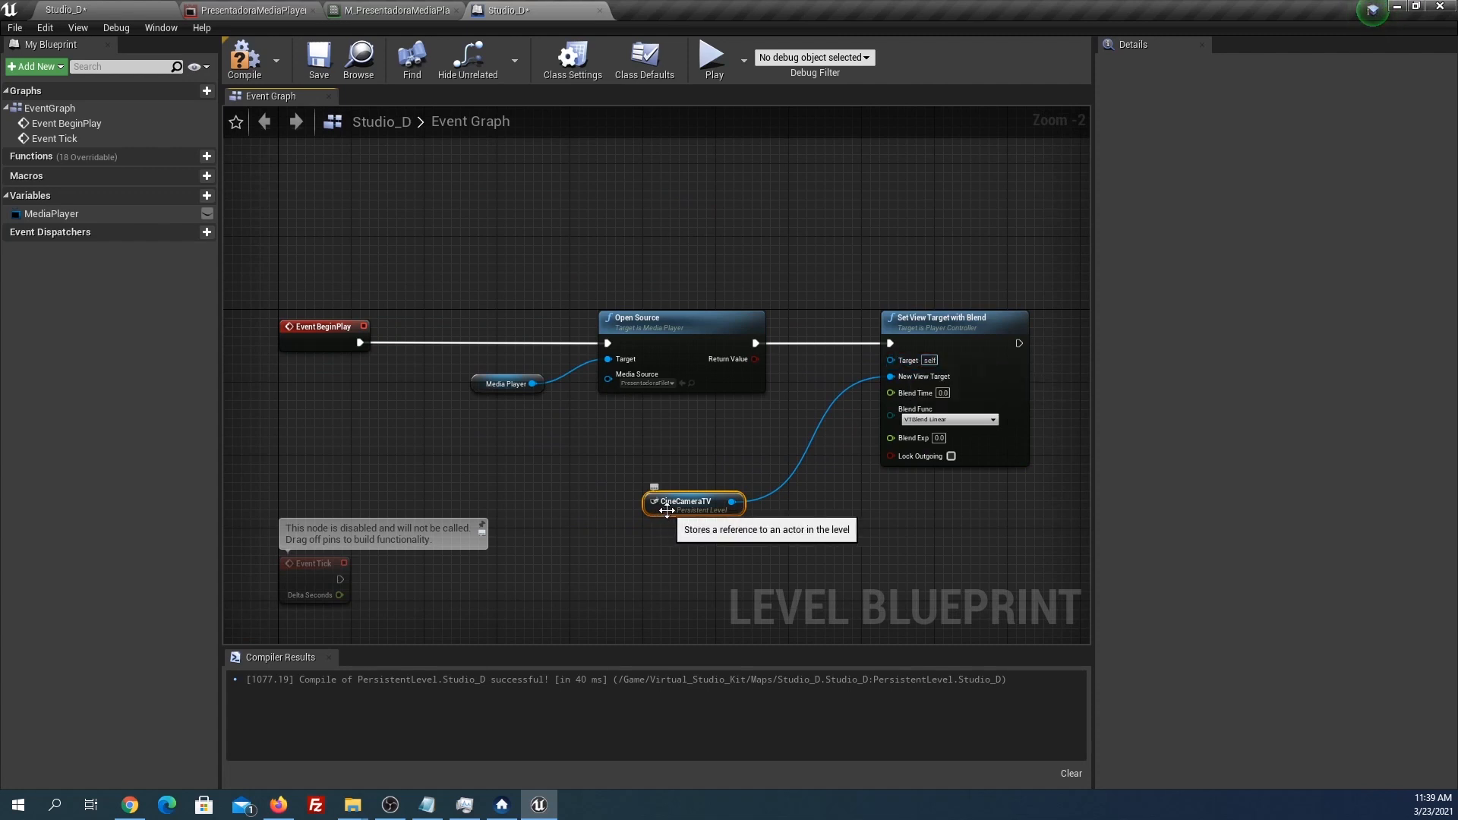
drag(760, 543, 764, 544)
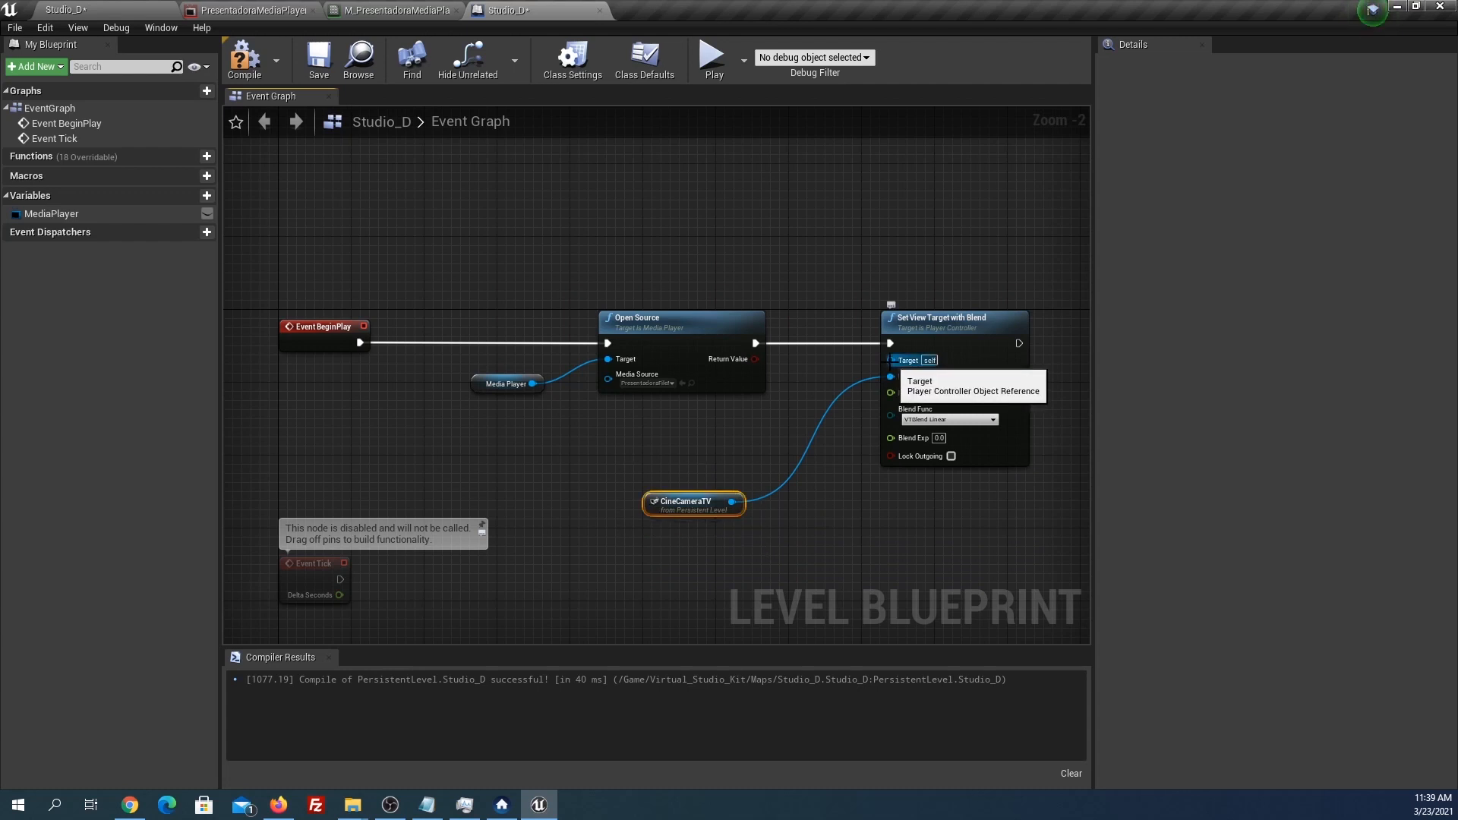
Add a Get Player Controller node wired to Set View Target with Blend's Target, and place it beneath Open Source.
drag(889, 361, 847, 382)
drag(711, 437, 710, 439)
text(get)
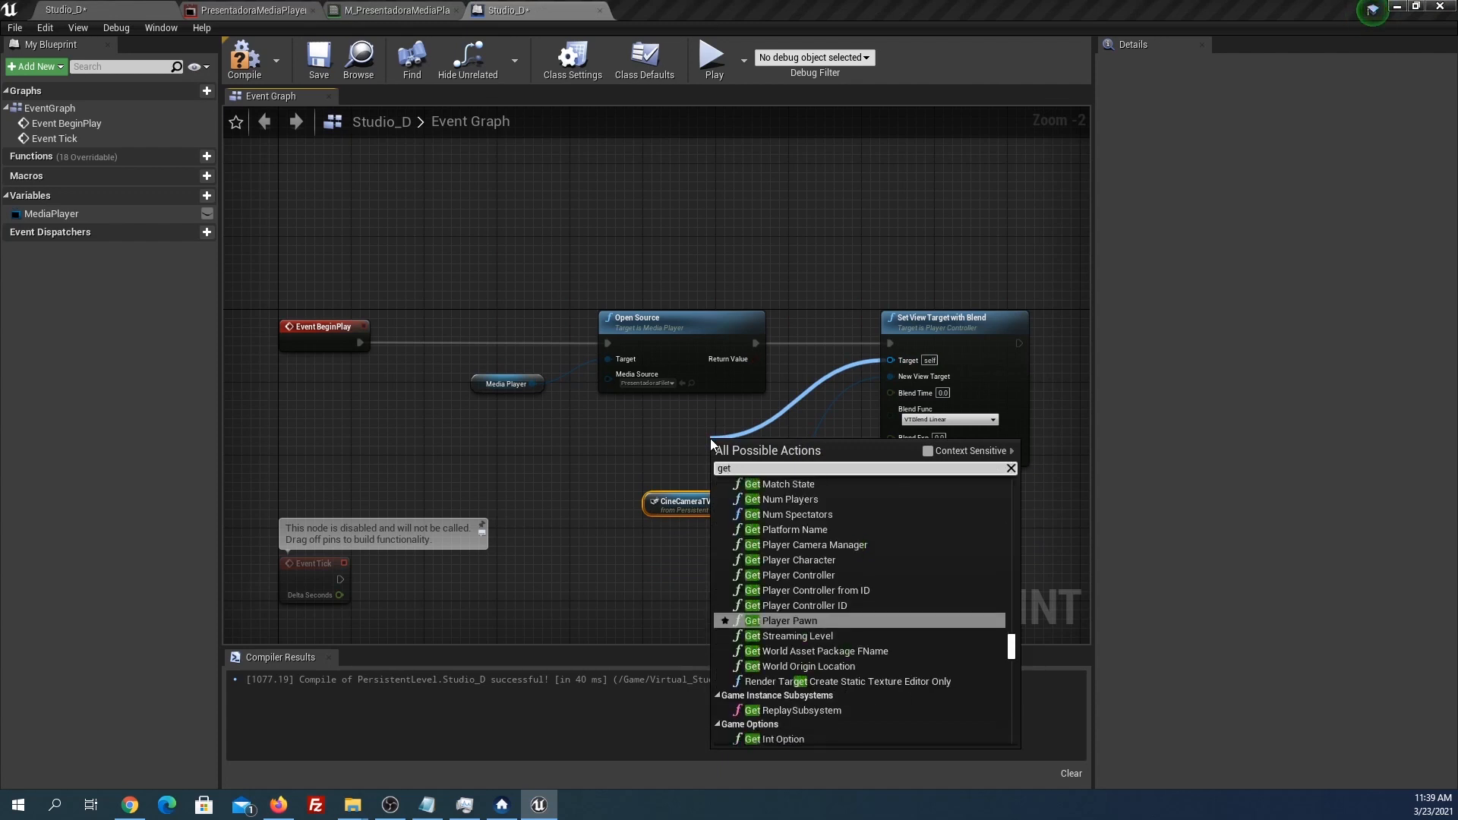
text( player)
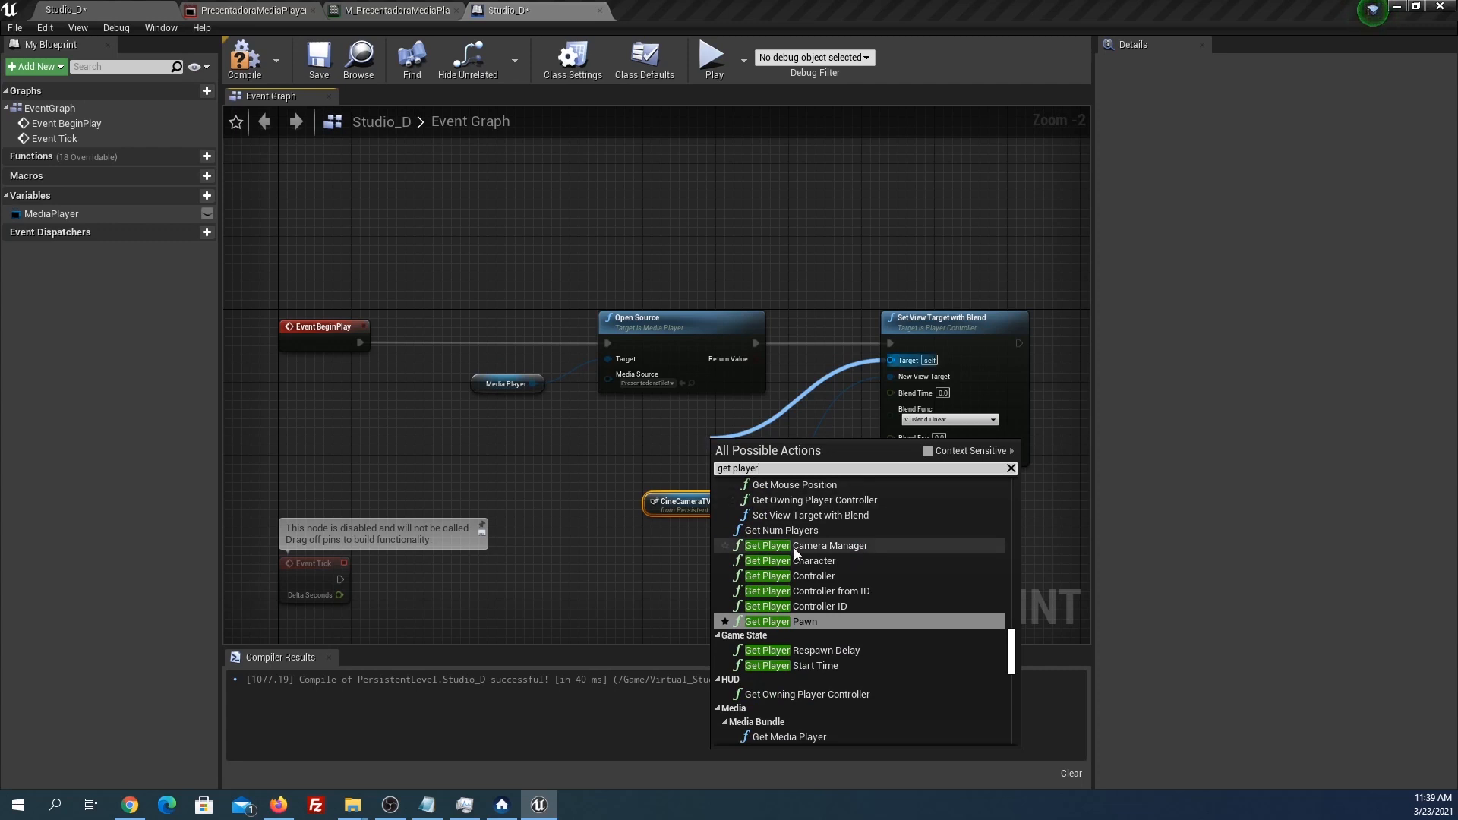
click(802, 576)
drag(722, 450, 622, 432)
click(672, 444)
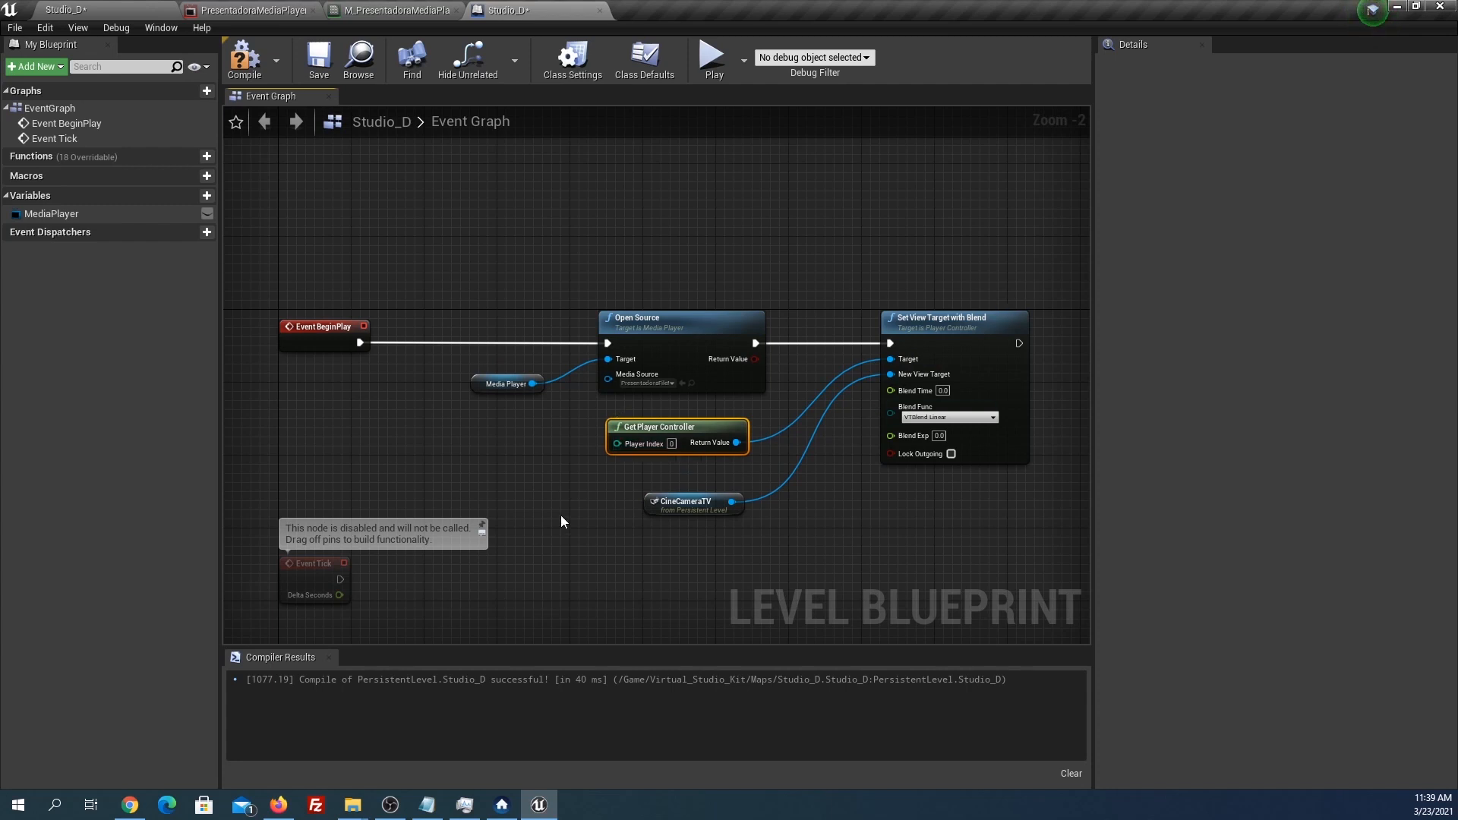
Compile the level blueprint and play the Studio_D level to test the CineCameraTV view.
click(243, 72)
click(118, 12)
right_drag(711, 365, 774, 361)
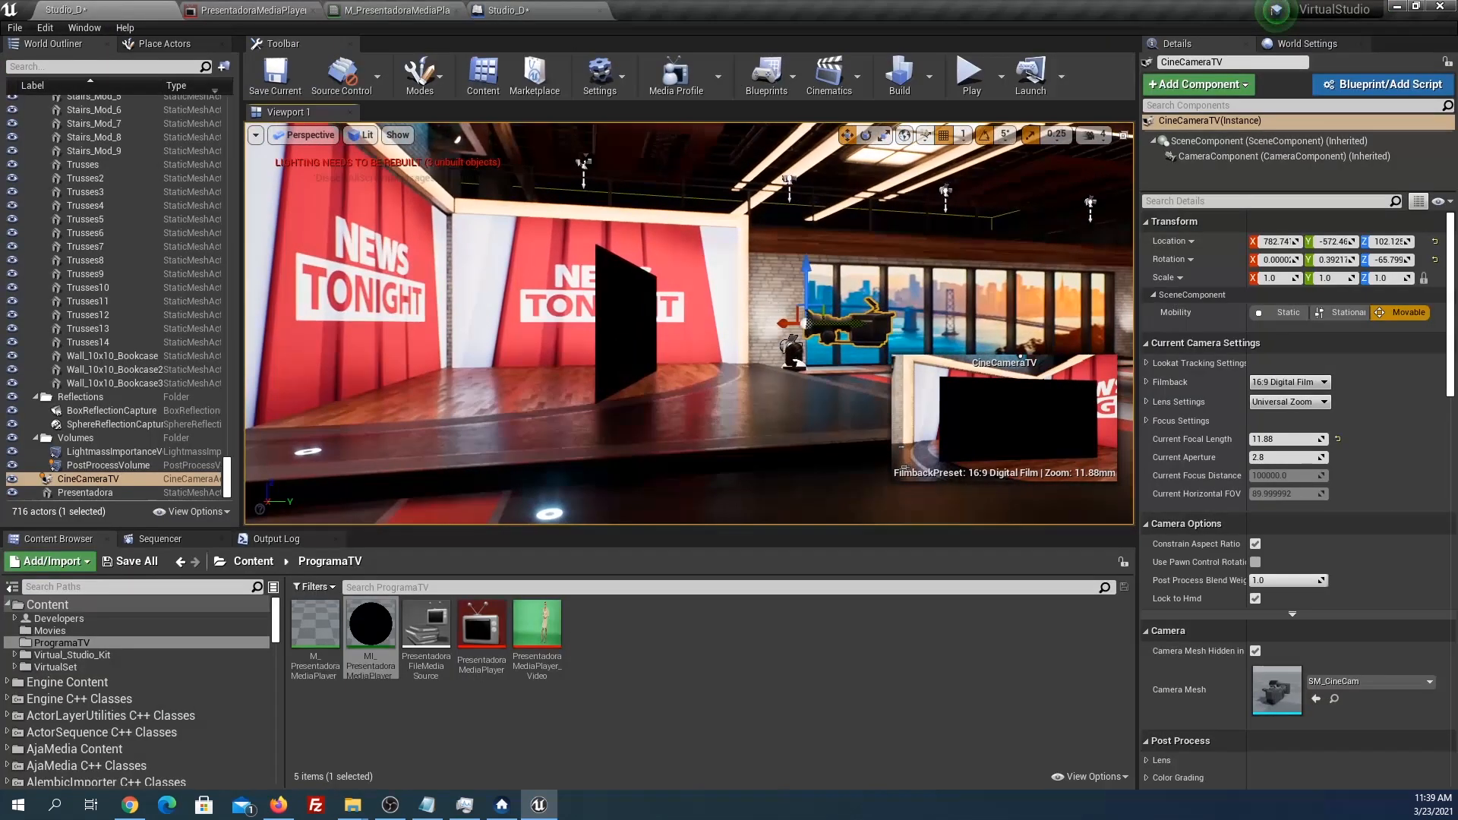
click(971, 72)
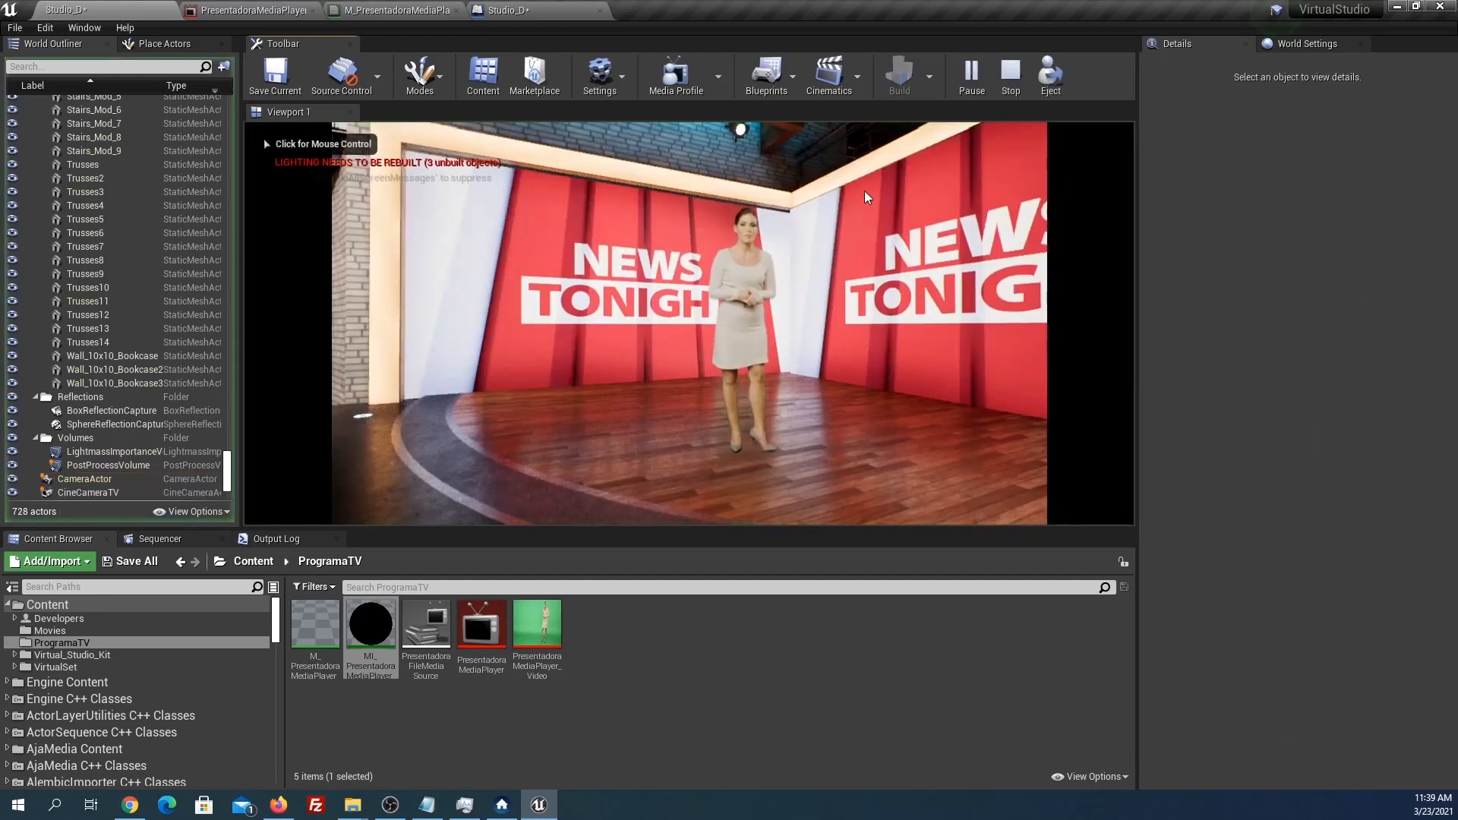
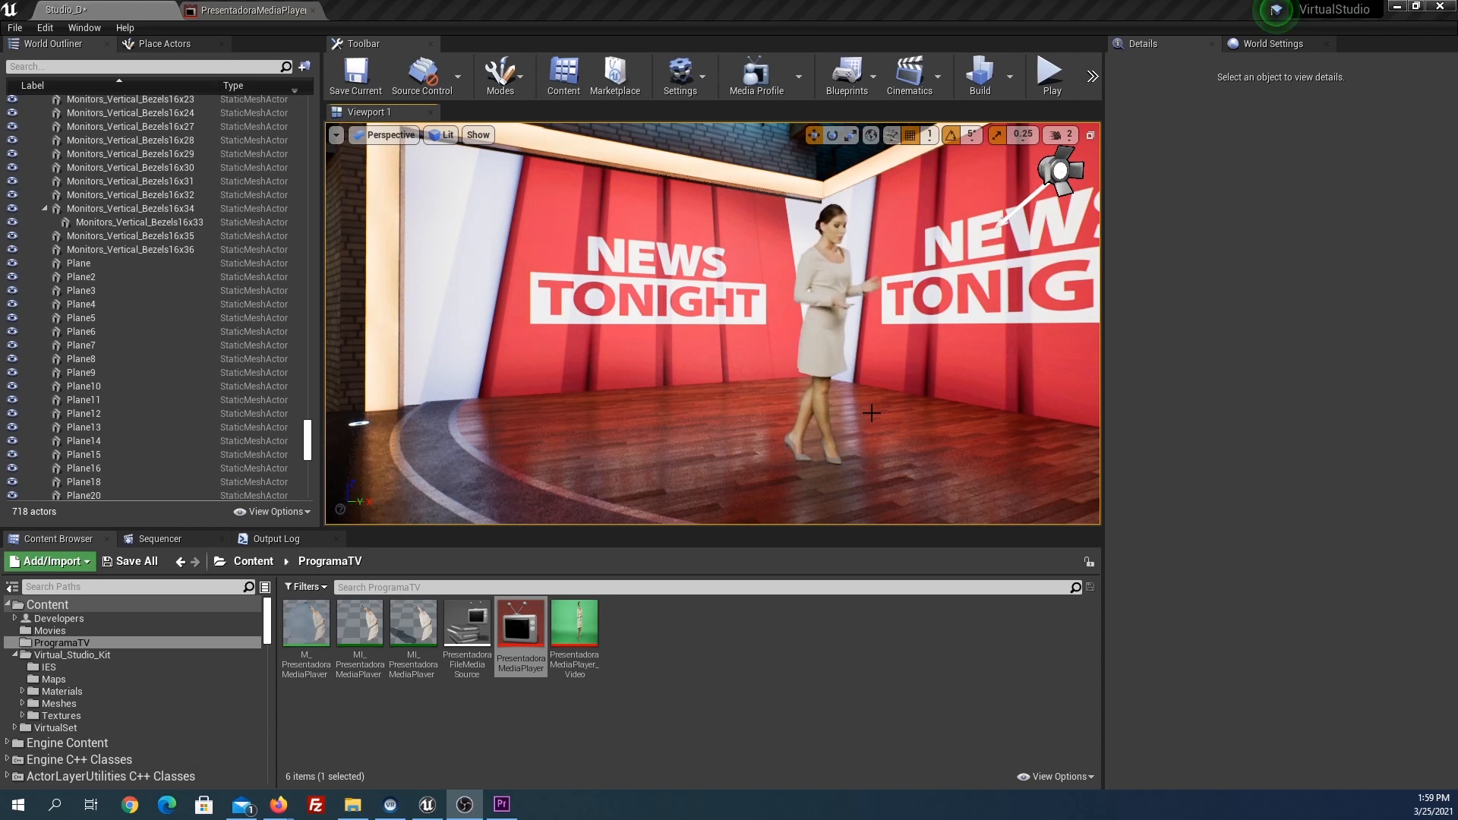
Examine the presenter plane in the news set from the front and from the side.
right_drag(840, 414, 849, 412)
key(a)
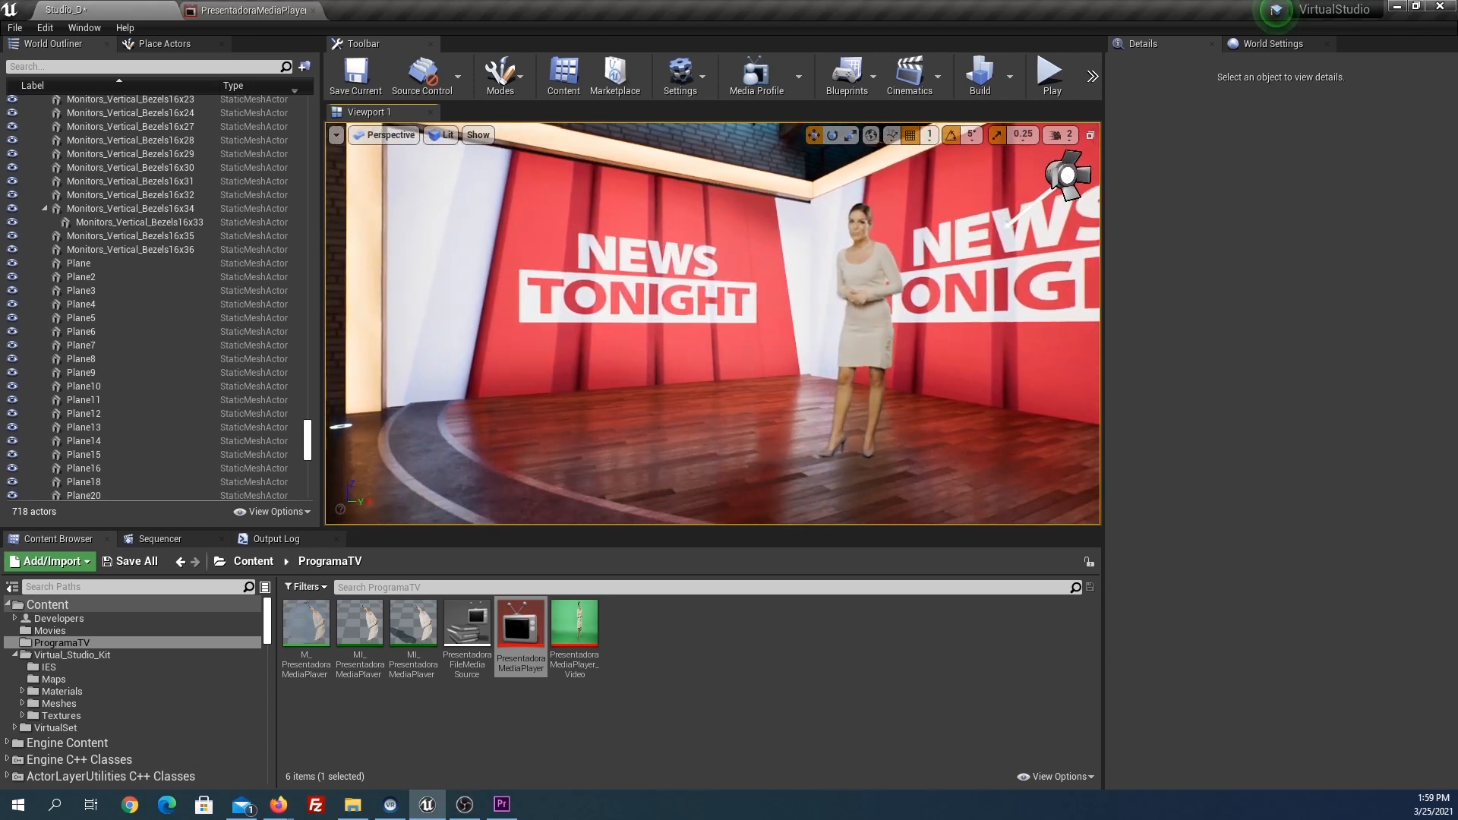
key(d)
right_drag(849, 412, 890, 422)
key(a)
key(d)
key(a)
key(a)
key(a)
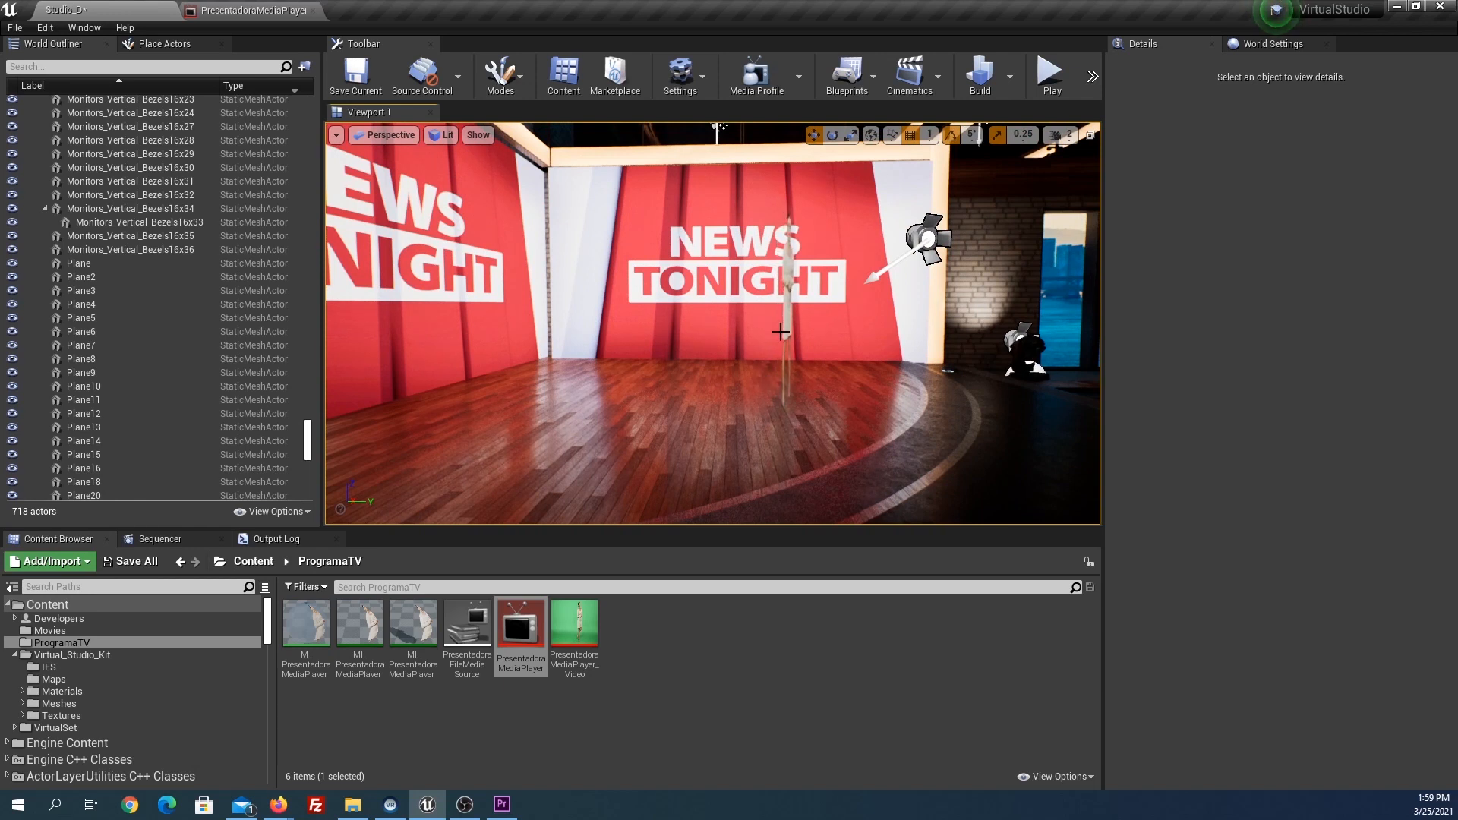
mouse_move(768, 355)
right_down()
mouse_move(741, 353)
mouse_move(769, 351)
right_up()
key(d)
key(w)
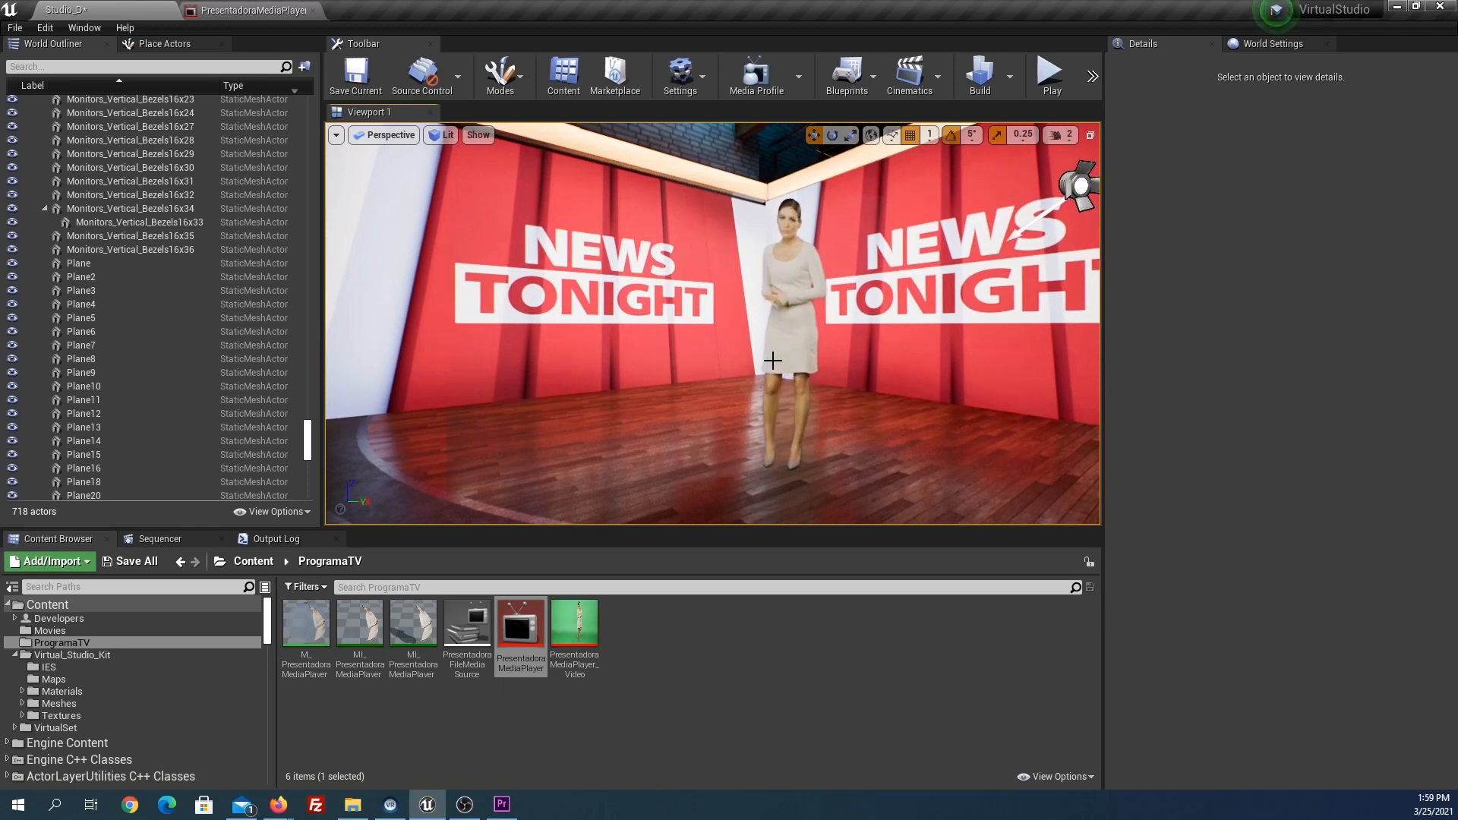
Create a level sequence named PresentadoraLevelSequence in the ProgramaTV folder.
click(909, 76)
click(955, 118)
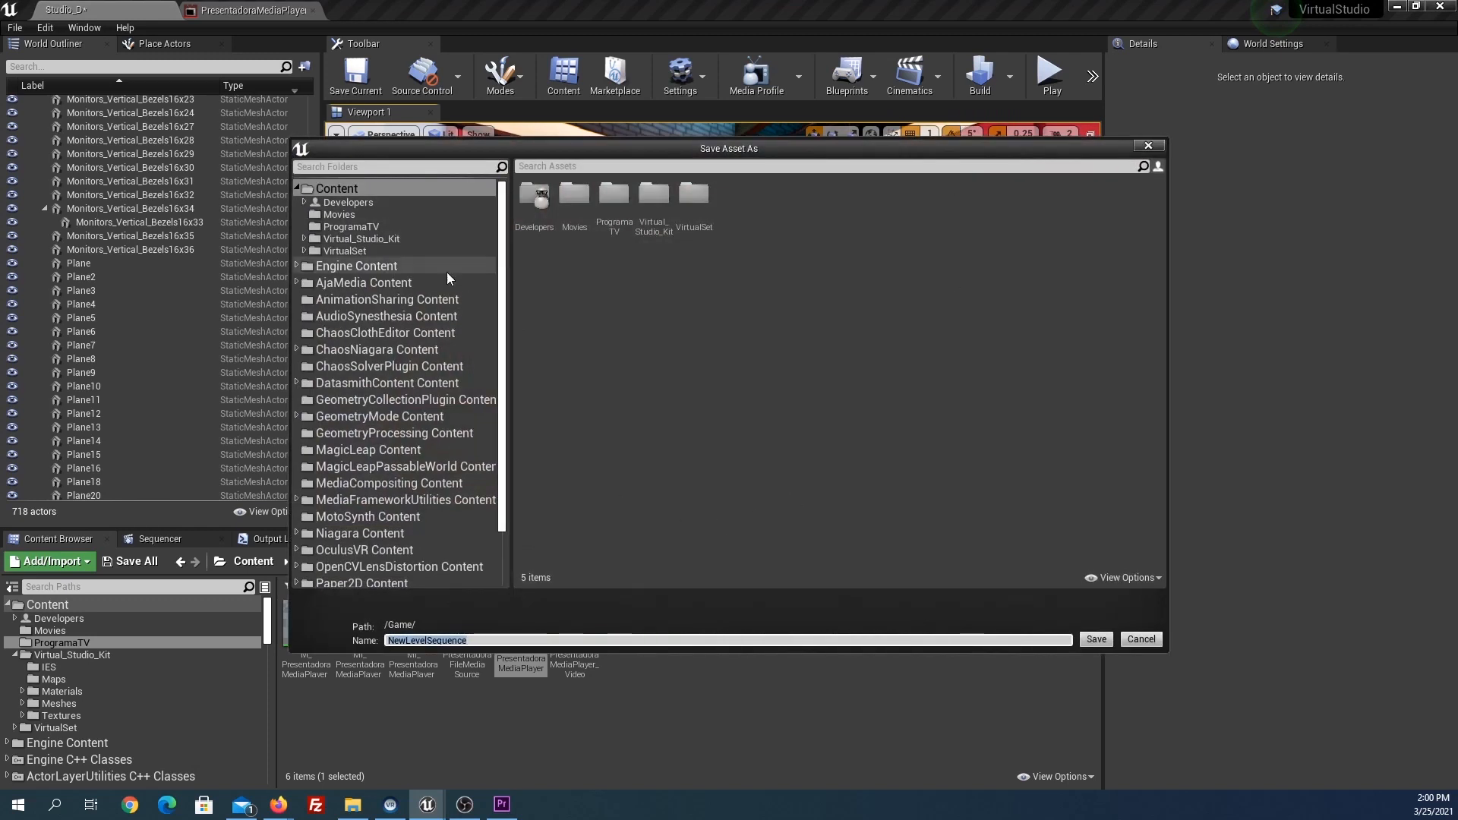
click(389, 226)
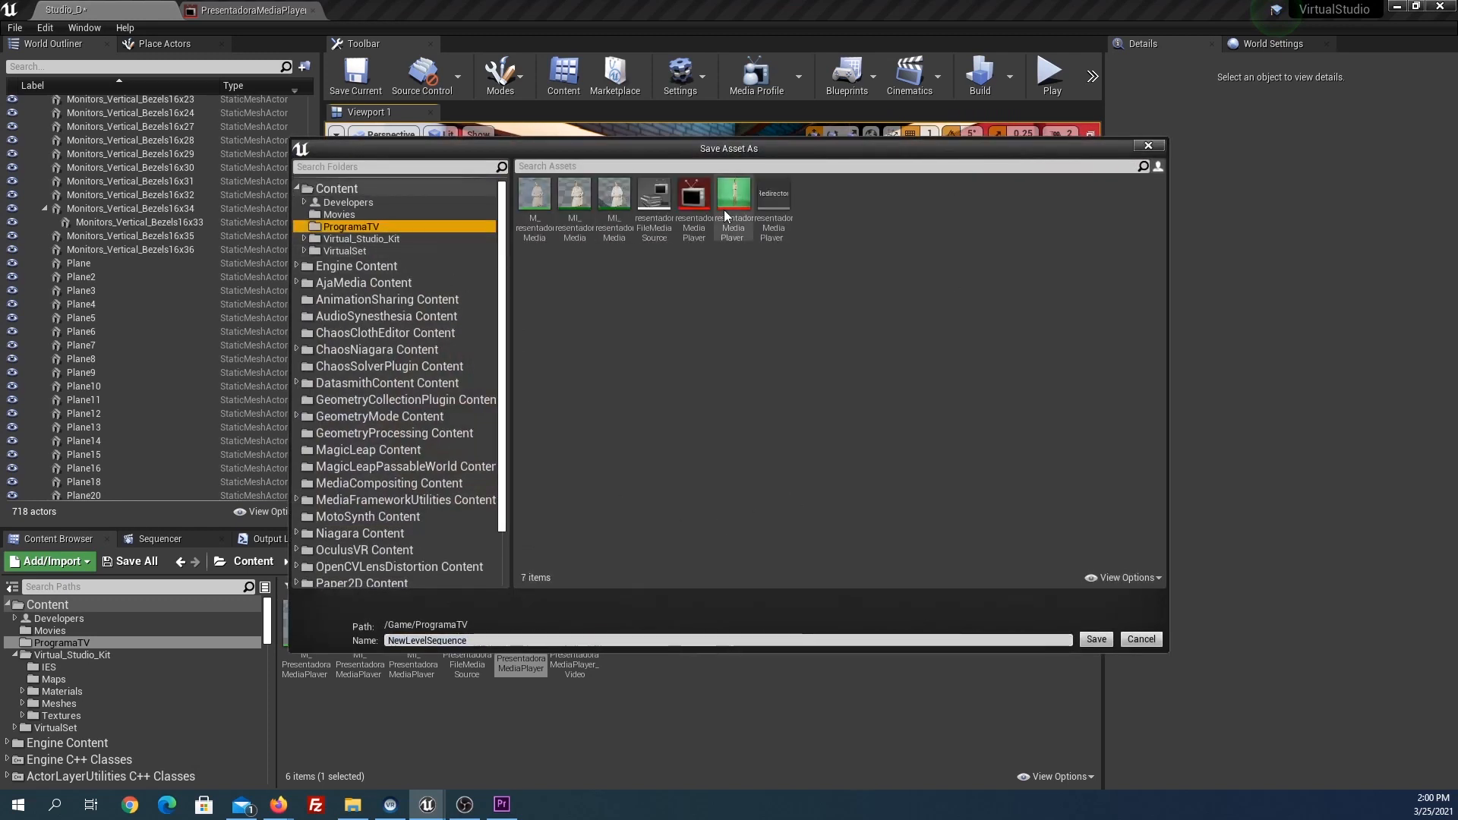
click(497, 640)
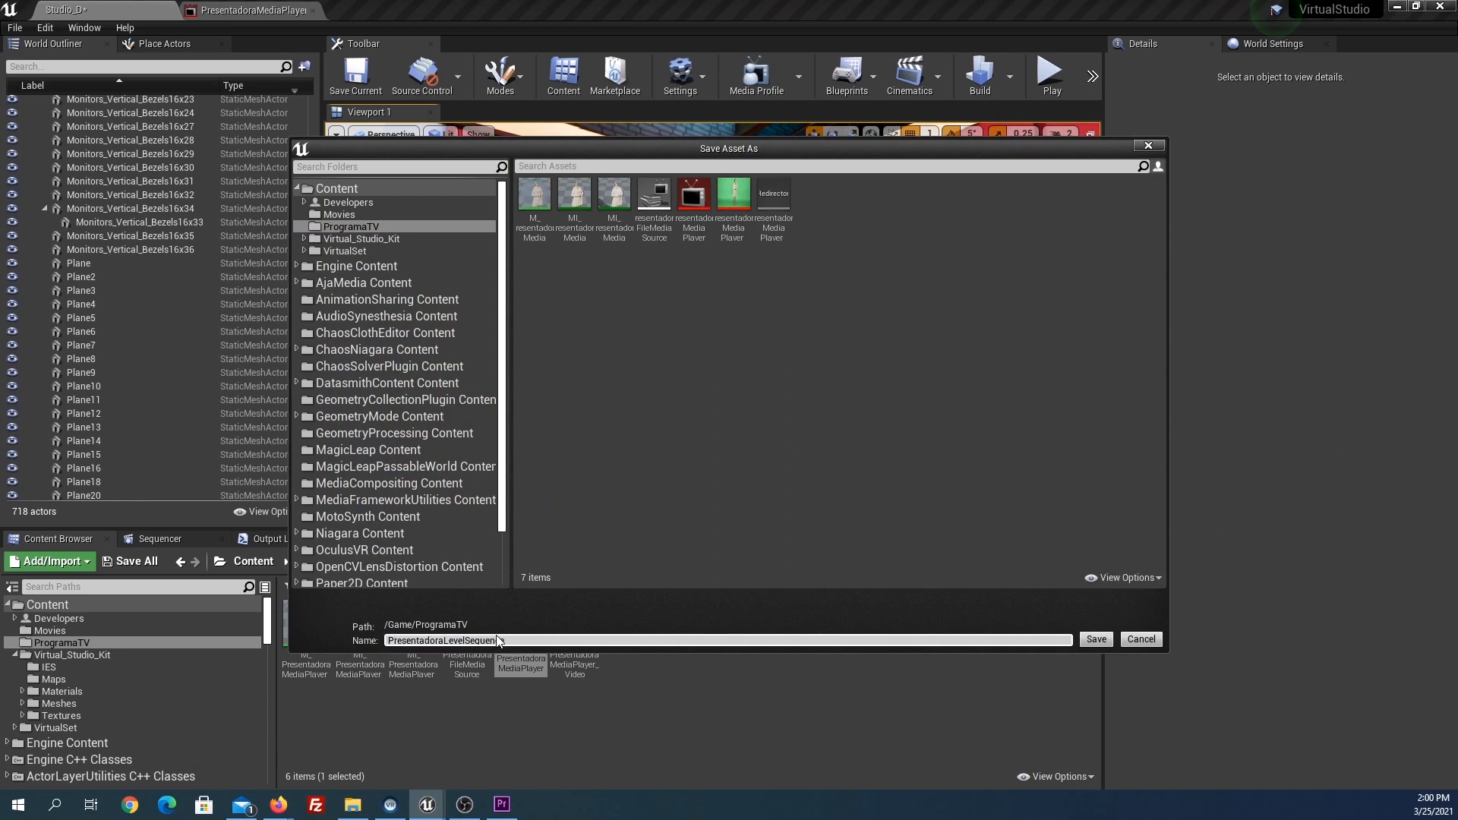
key(Return)
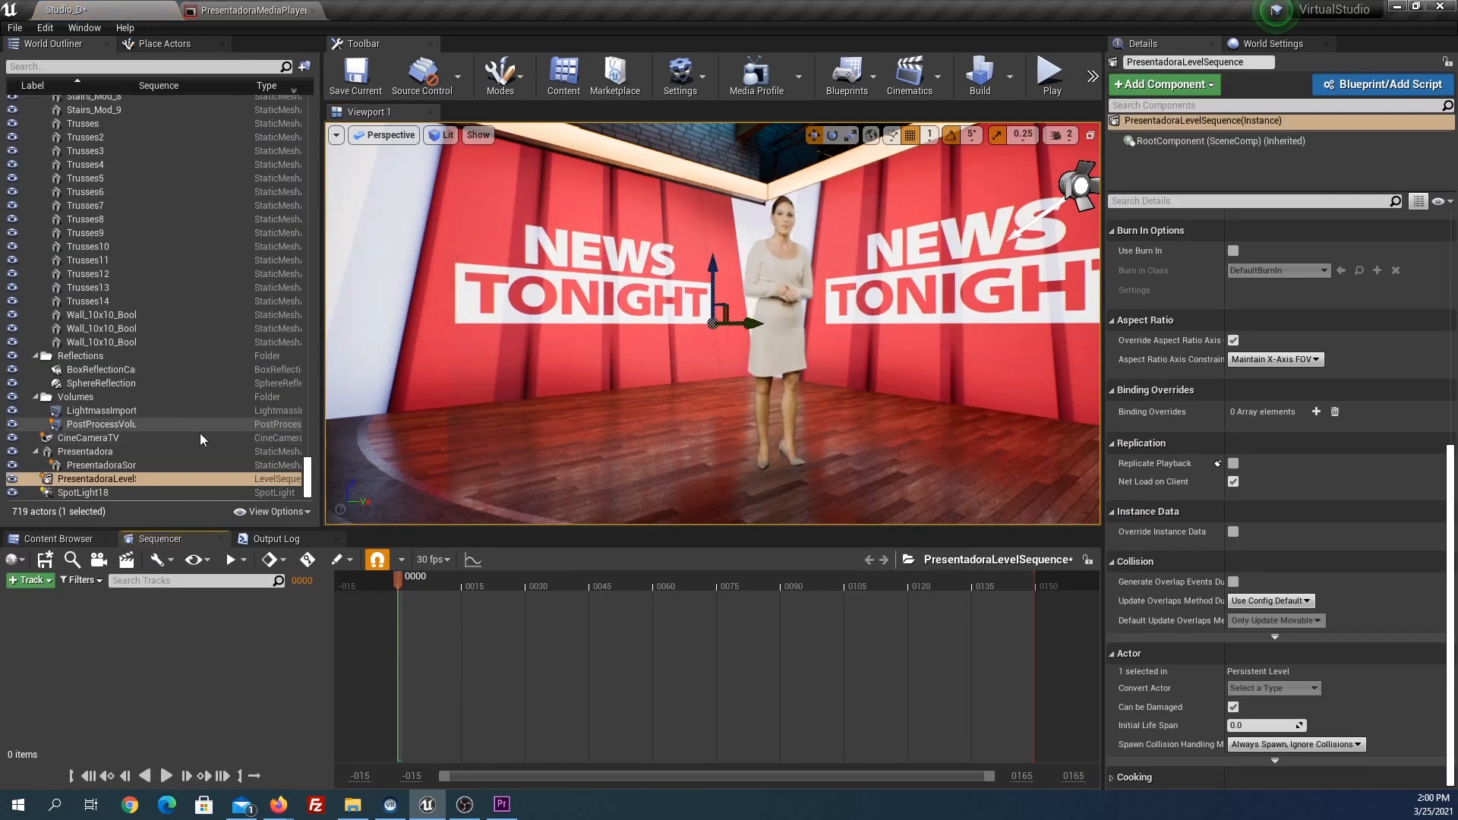
Add CineCameraTV to PresentadoraLevelSequence and bind it as the camera of the Camera Cuts track.
drag(85, 437, 73, 625)
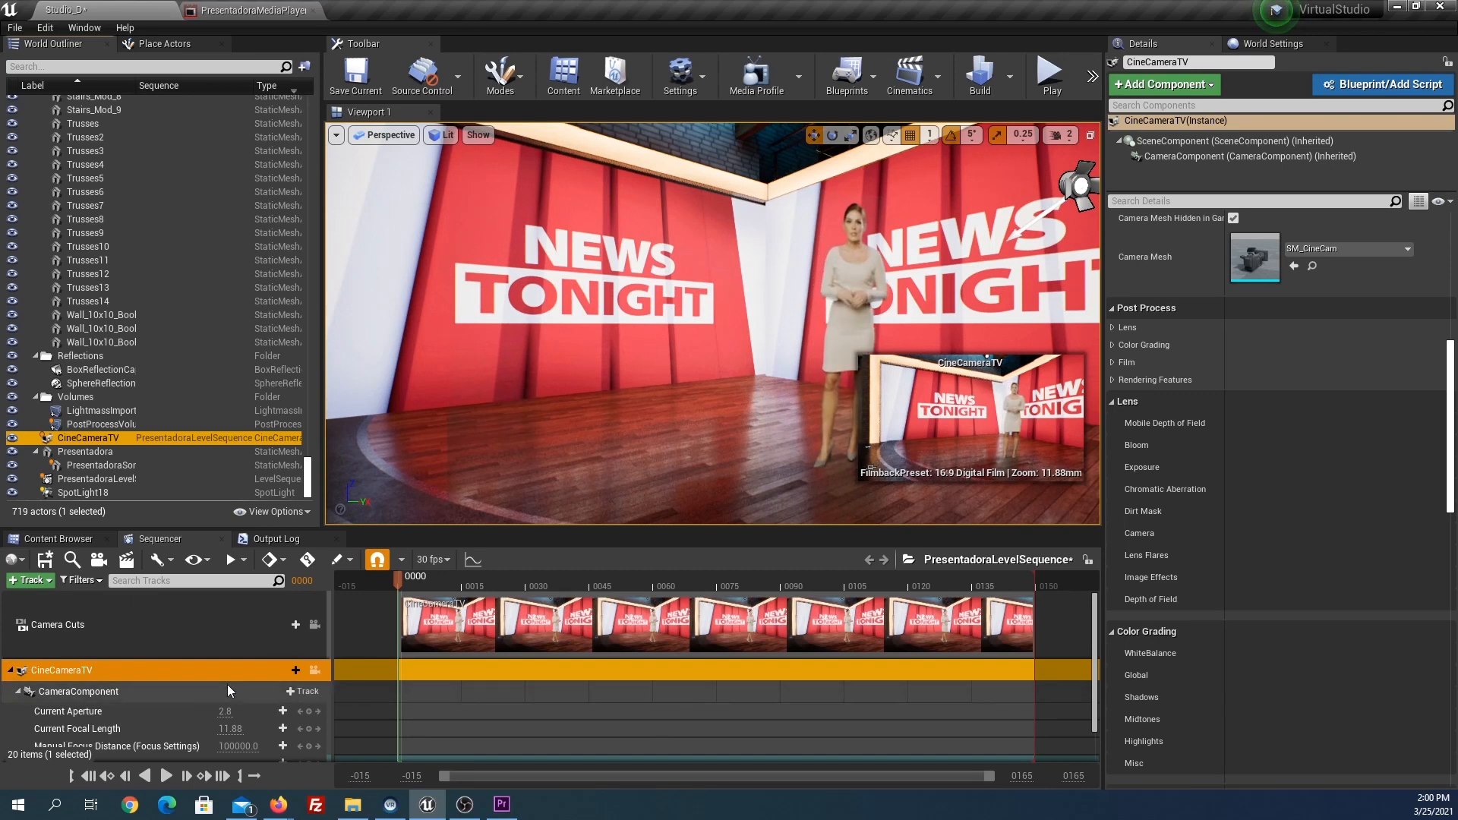
click(284, 626)
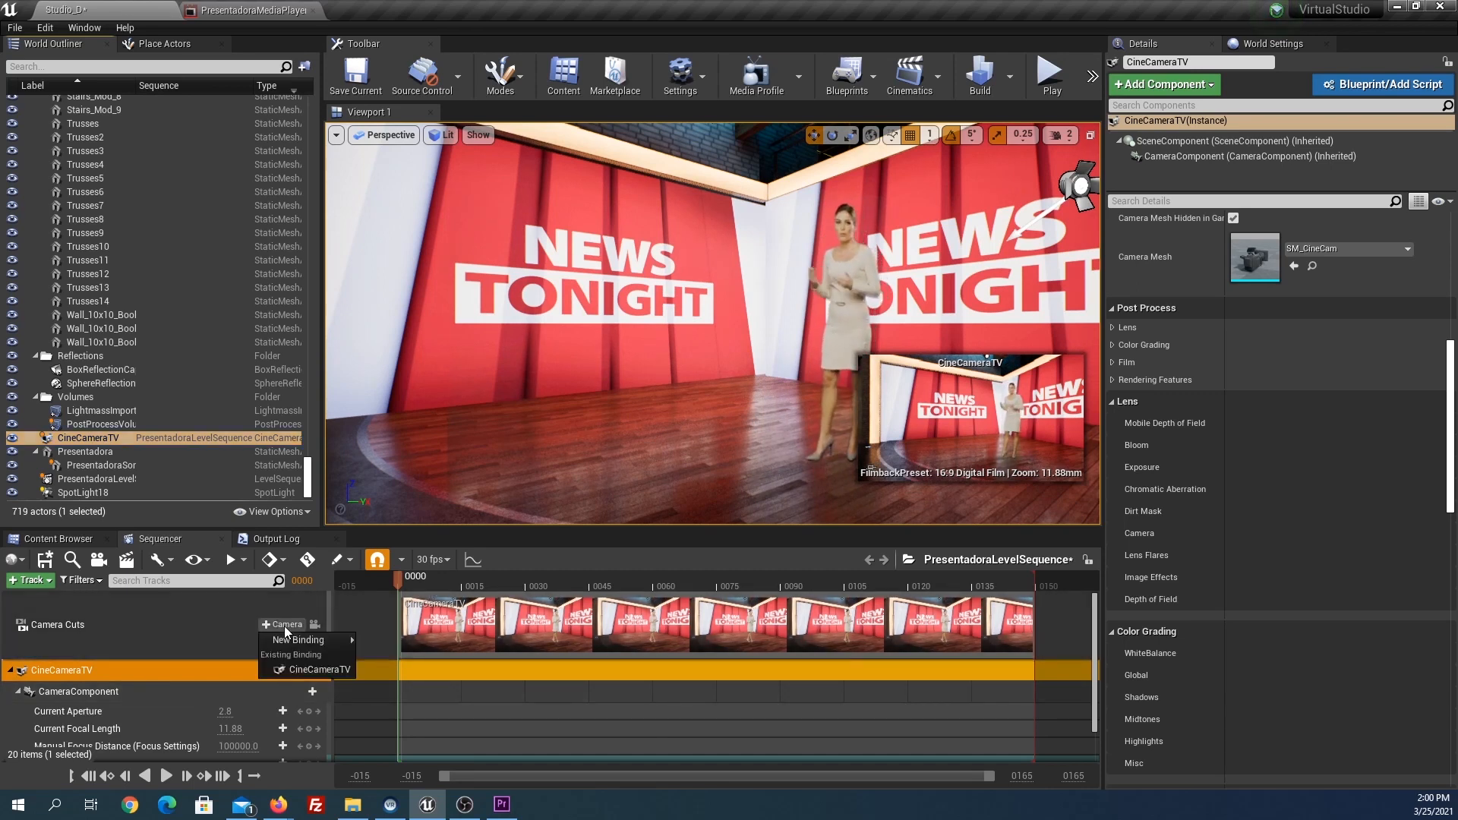
click(303, 668)
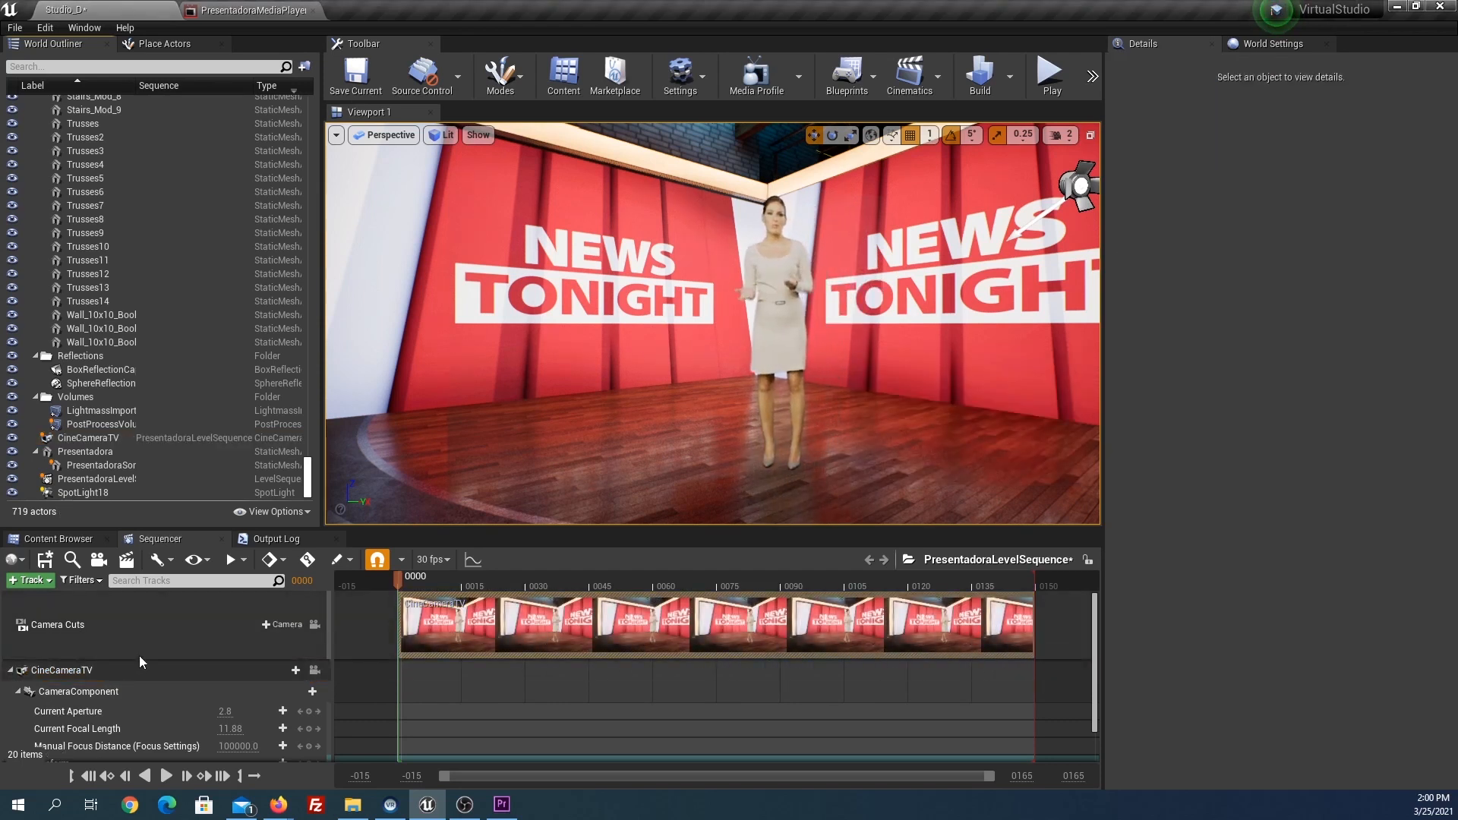
Key CineCameraTV's Transform at frame 0 while piloting it, and move the playhead to the end of the sequence.
click(377, 138)
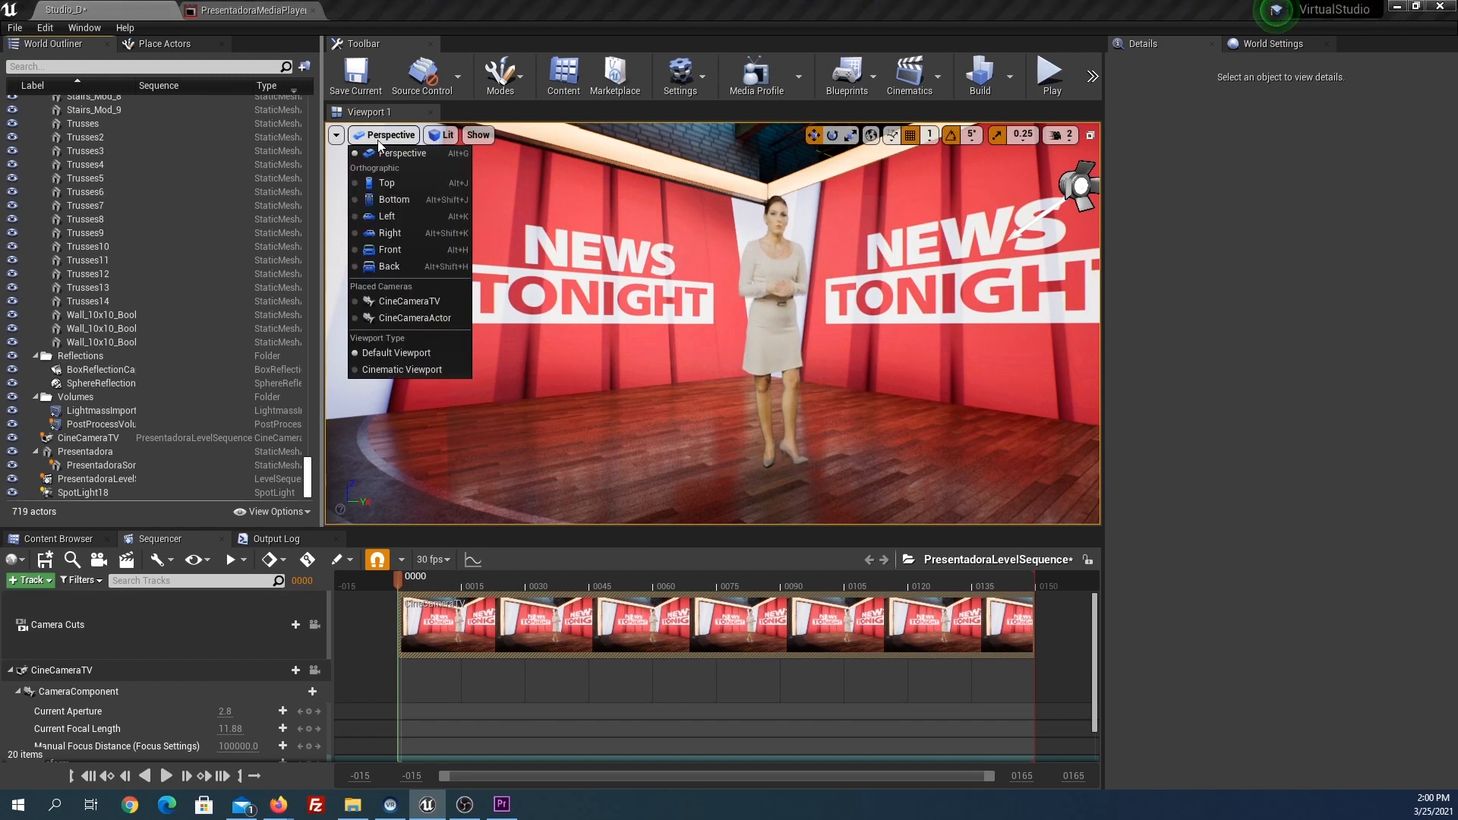
click(399, 300)
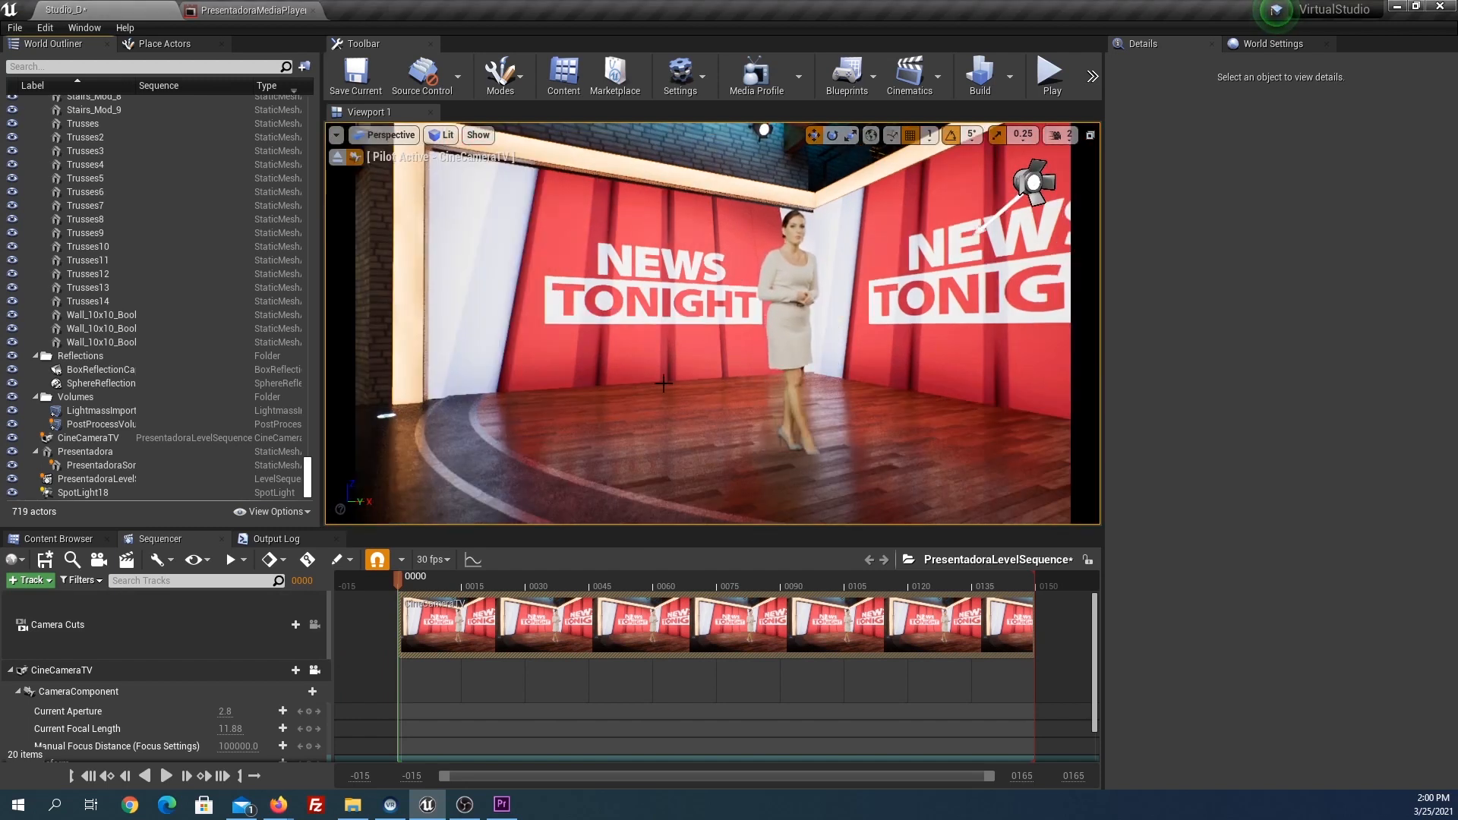
scroll(194, 676, down, 2)
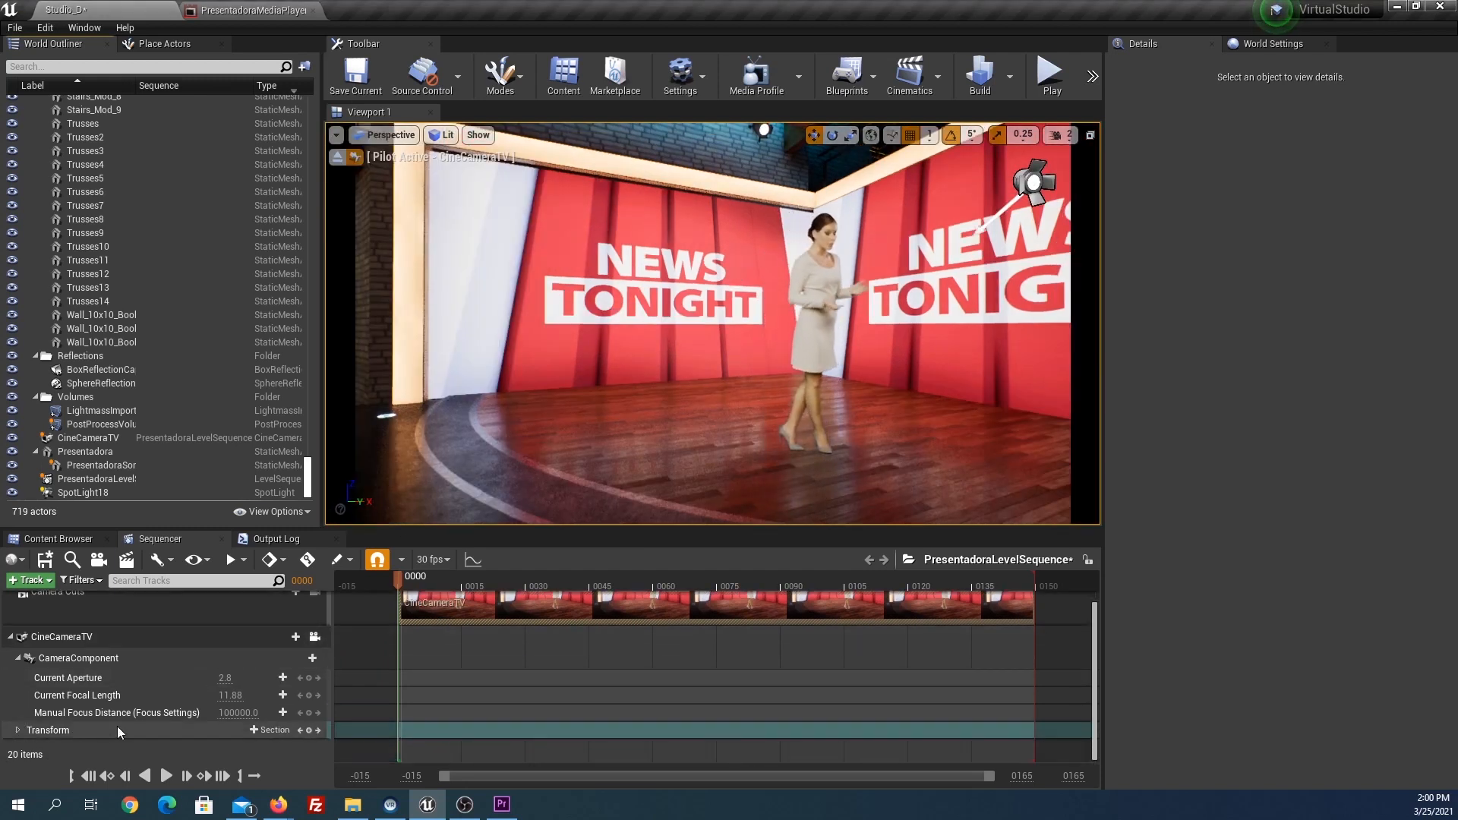
click(309, 732)
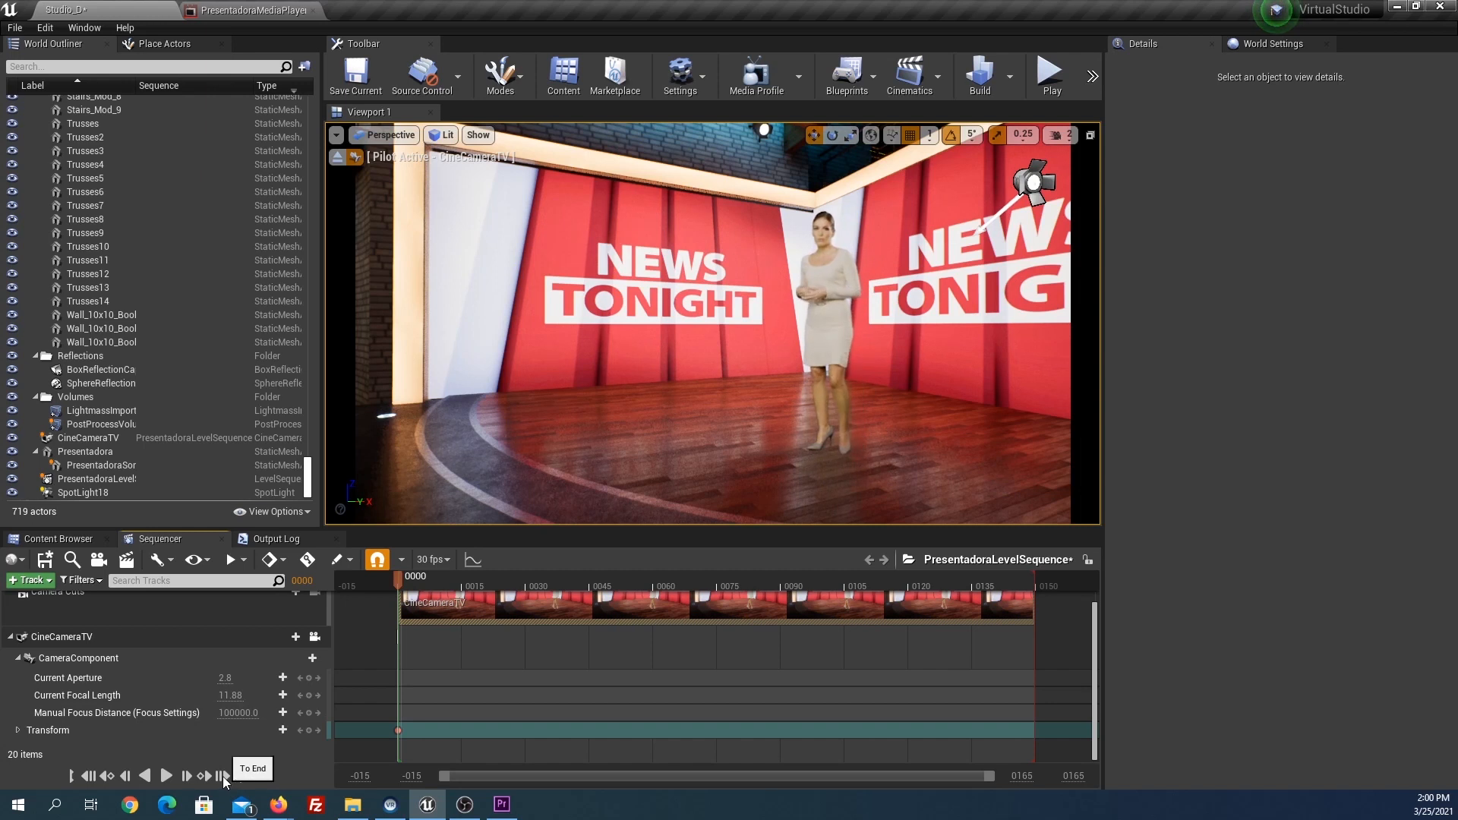
click(223, 778)
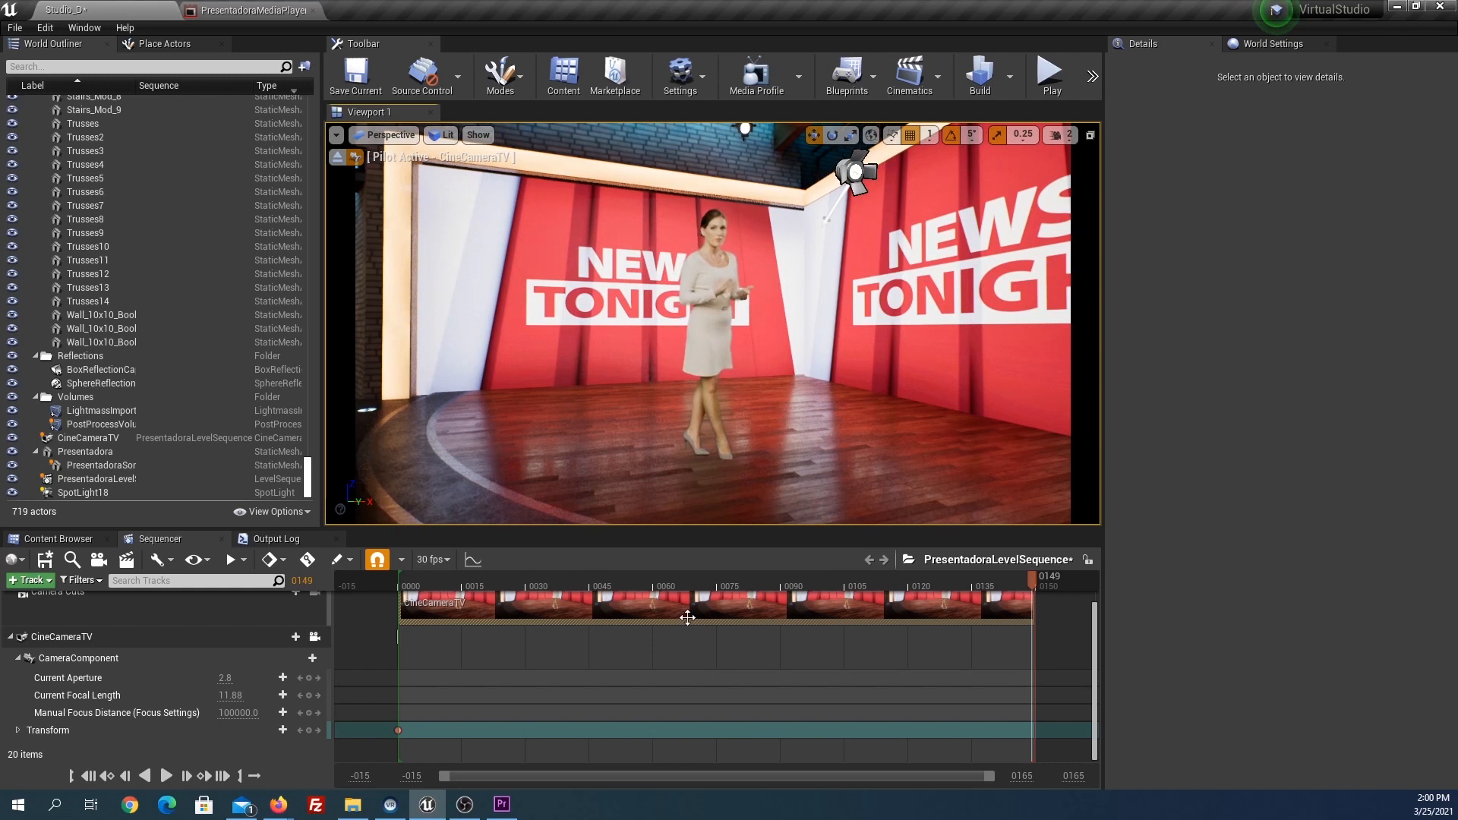
Key CineCameraTV's Transform at frame 149 and turn on automatic keying for PresentadoraLevelSequence.
click(309, 731)
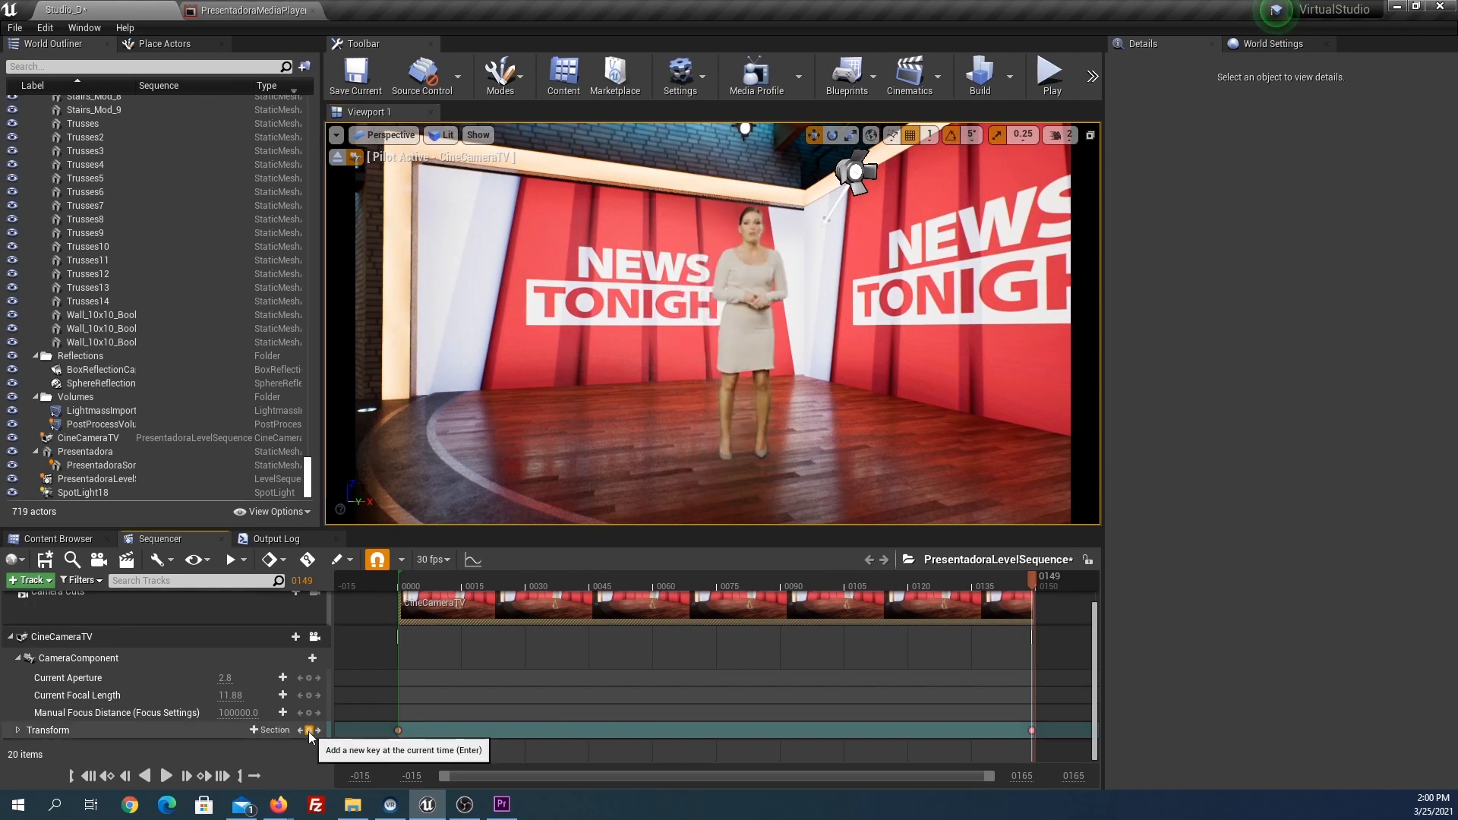
click(308, 559)
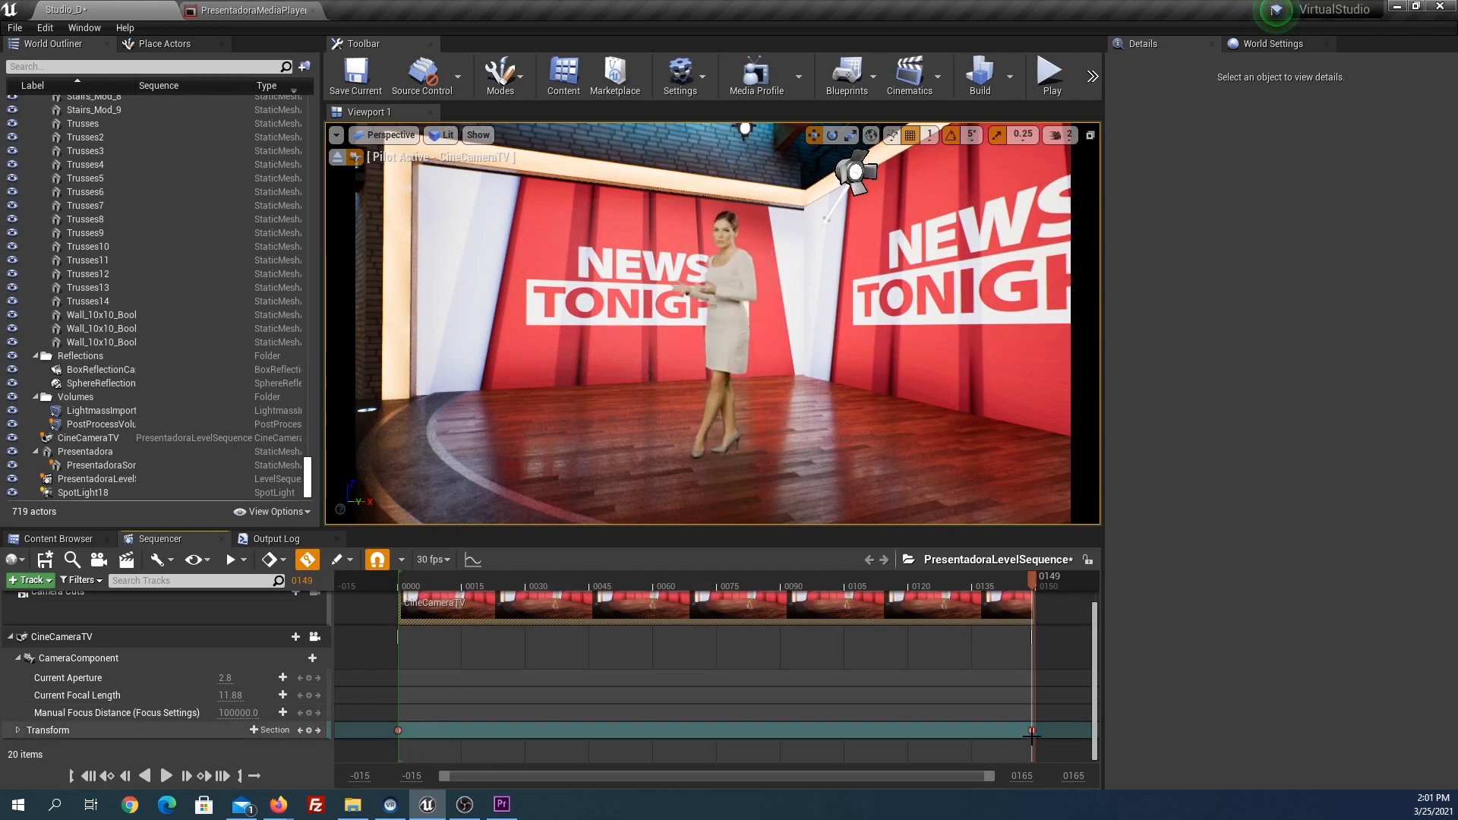
Play PresentadoraLevelSequence from frame 0 to review the camera move, and return the playhead near the start.
drag(433, 585, 399, 589)
key(space)
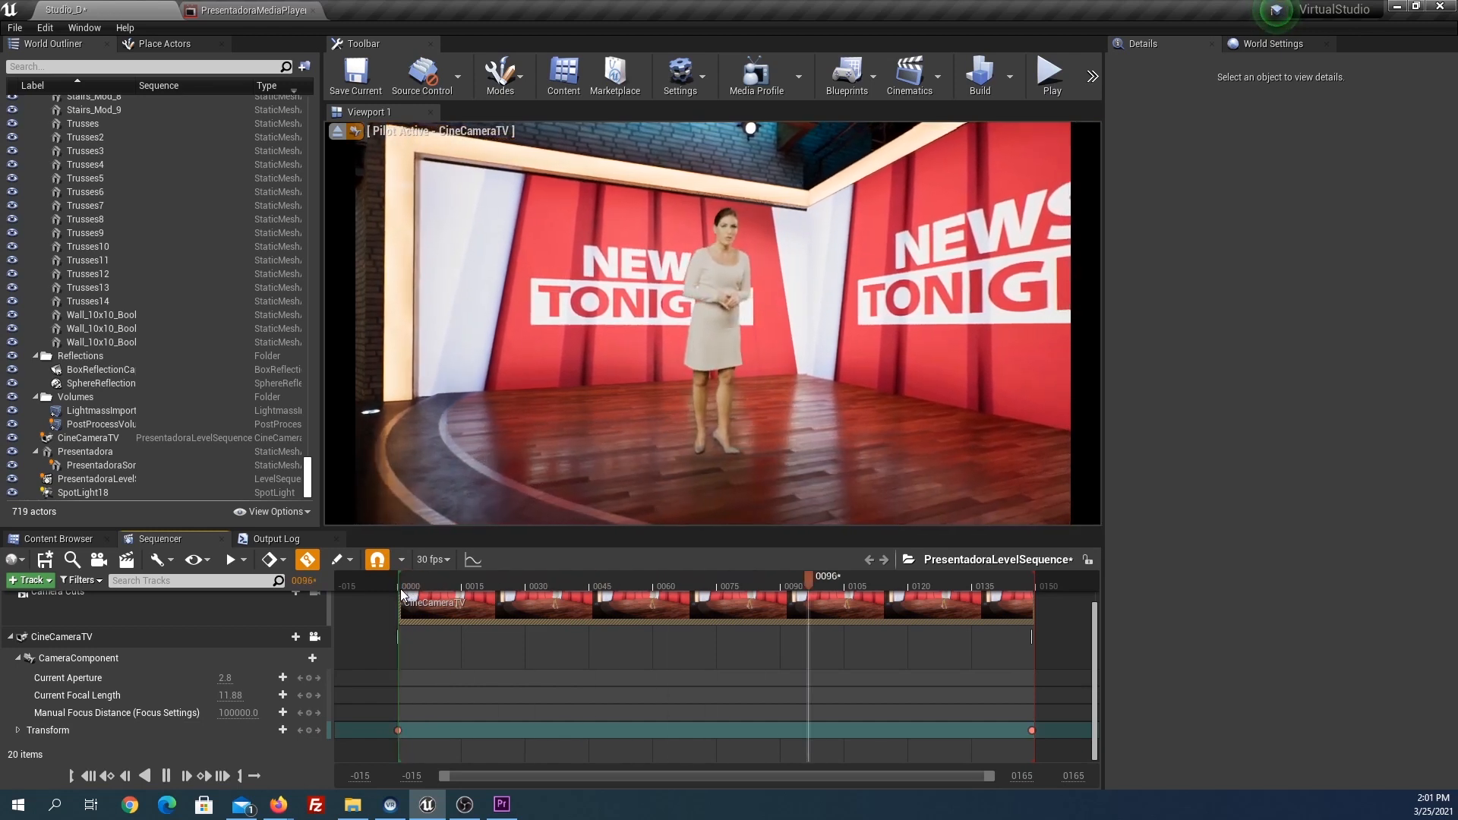
key(space)
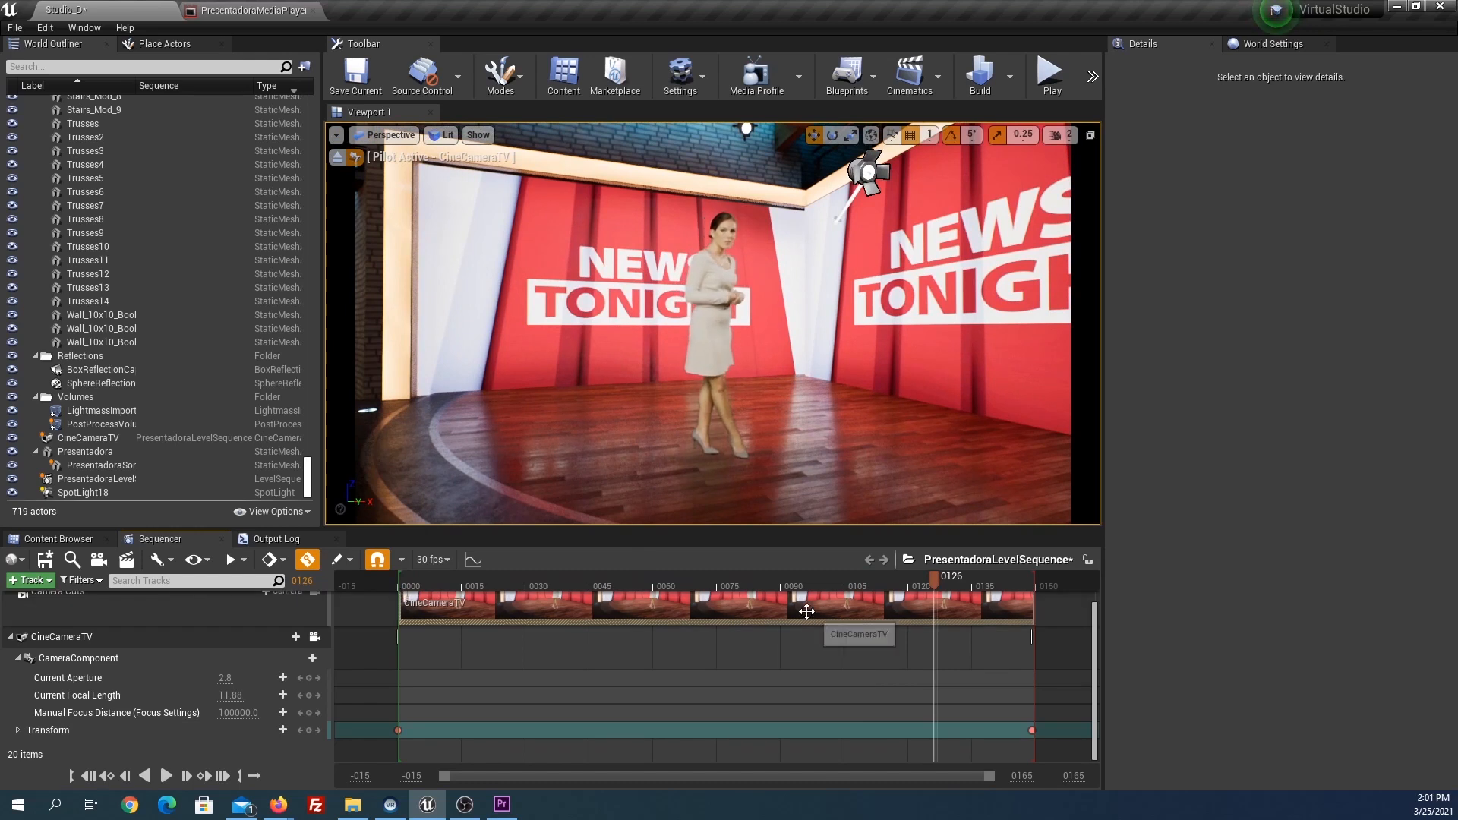
click(428, 587)
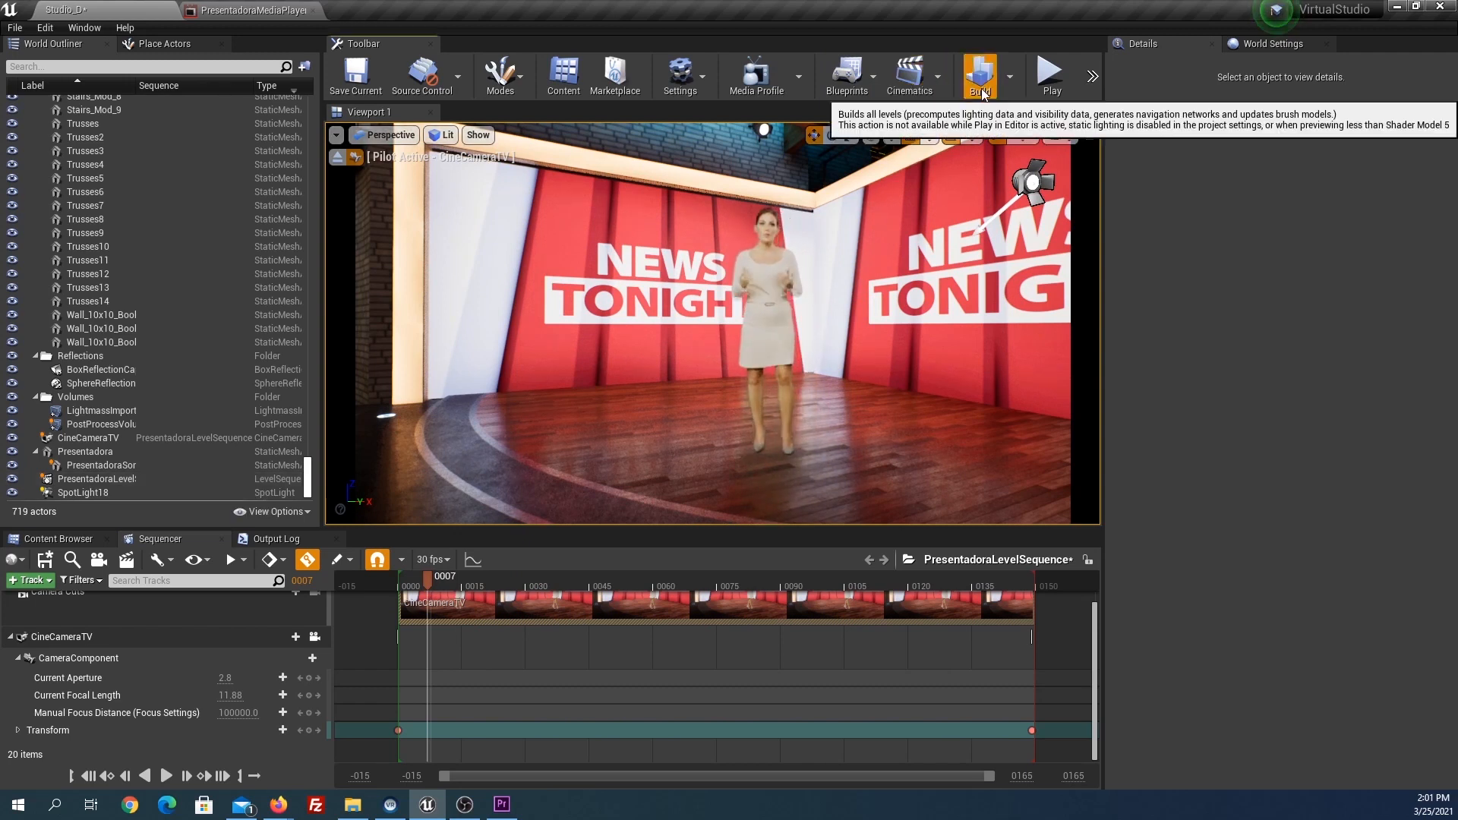
Open Studio_D's level blueprint in a floating window beside the main level editor.
click(859, 79)
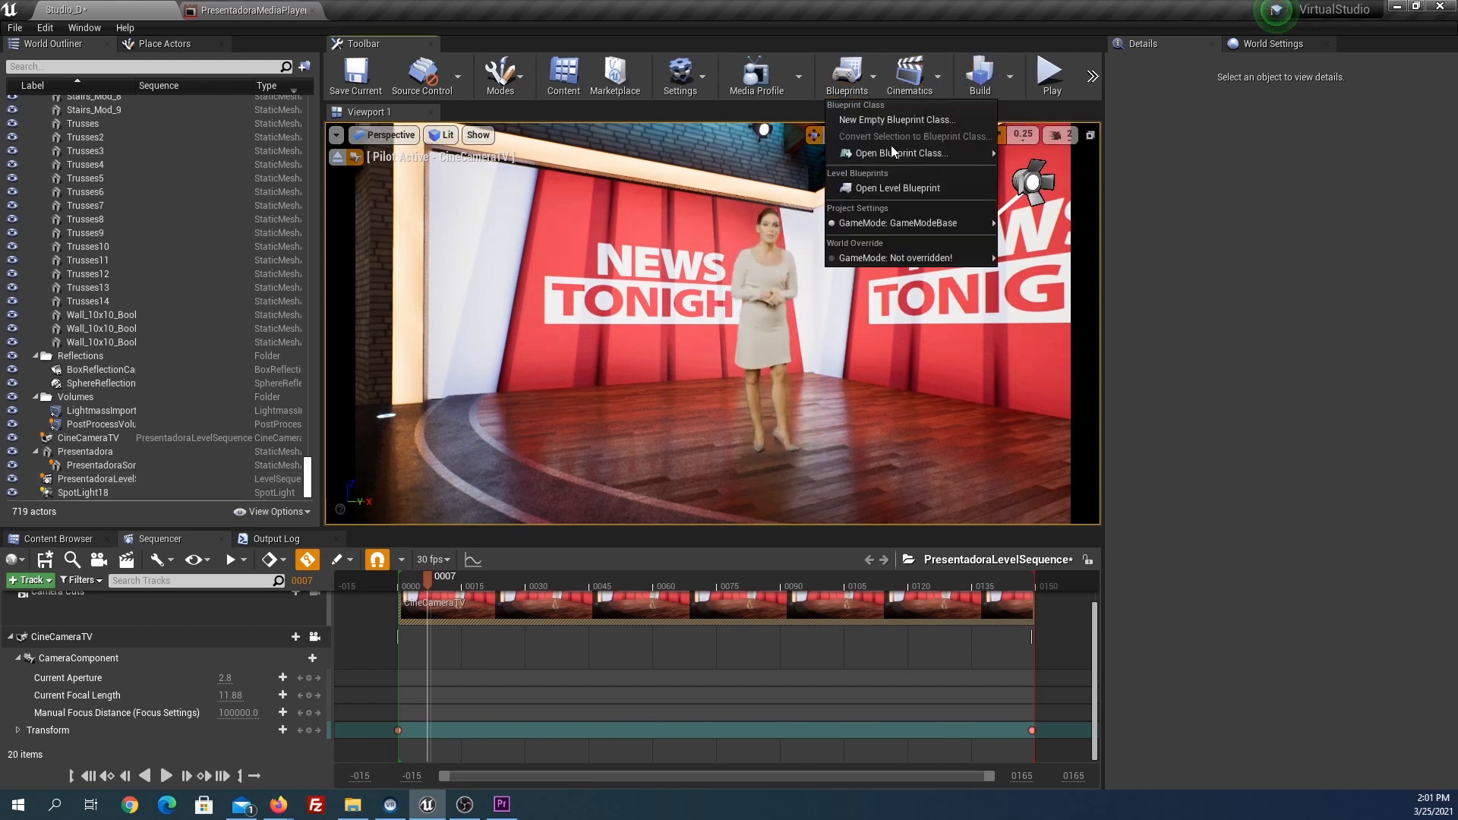
click(895, 184)
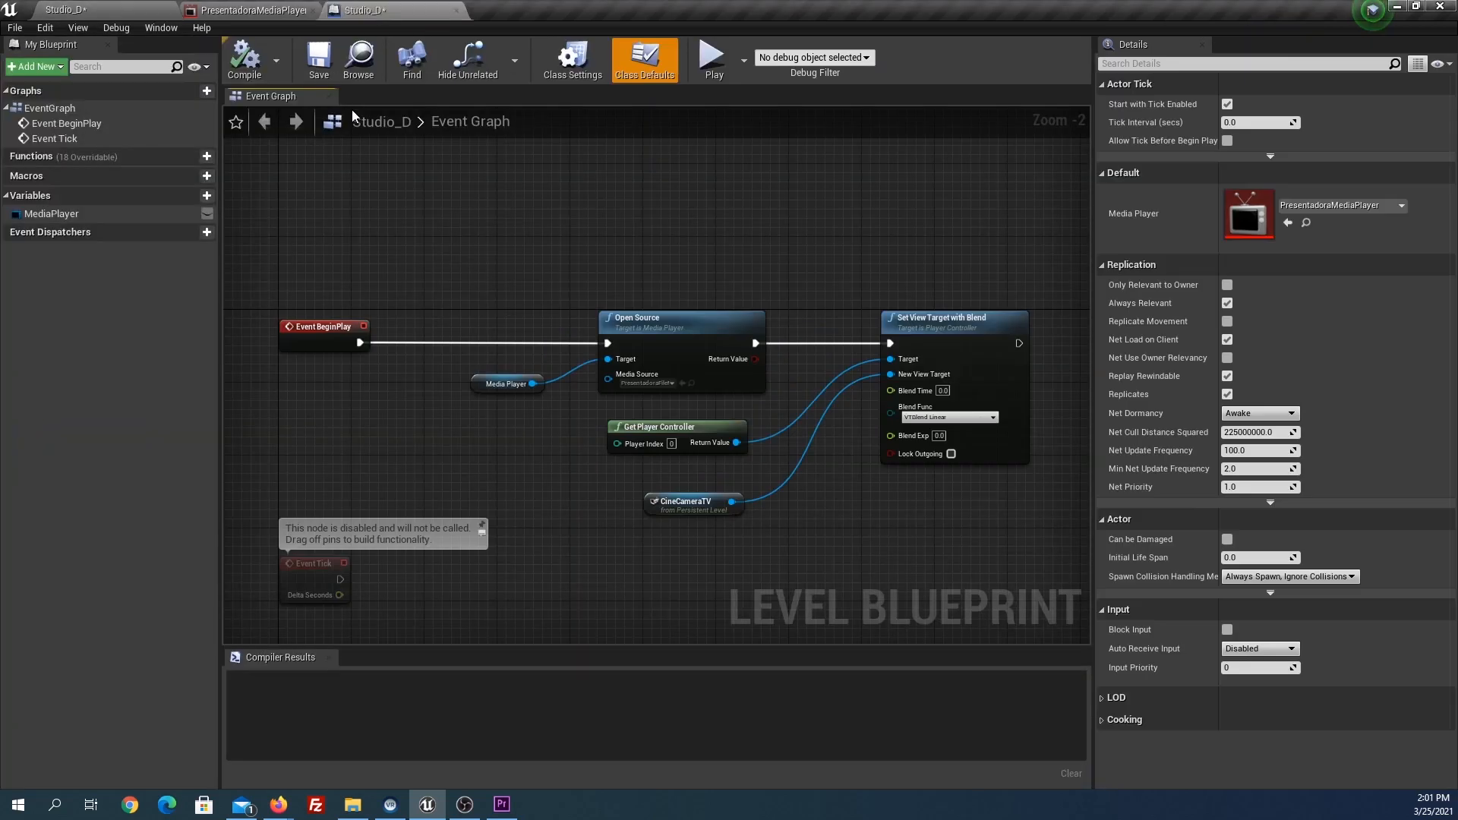
drag(354, 11, 1135, 529)
drag(1110, 541, 1110, 733)
drag(1236, 220, 986, 199)
click(91, 15)
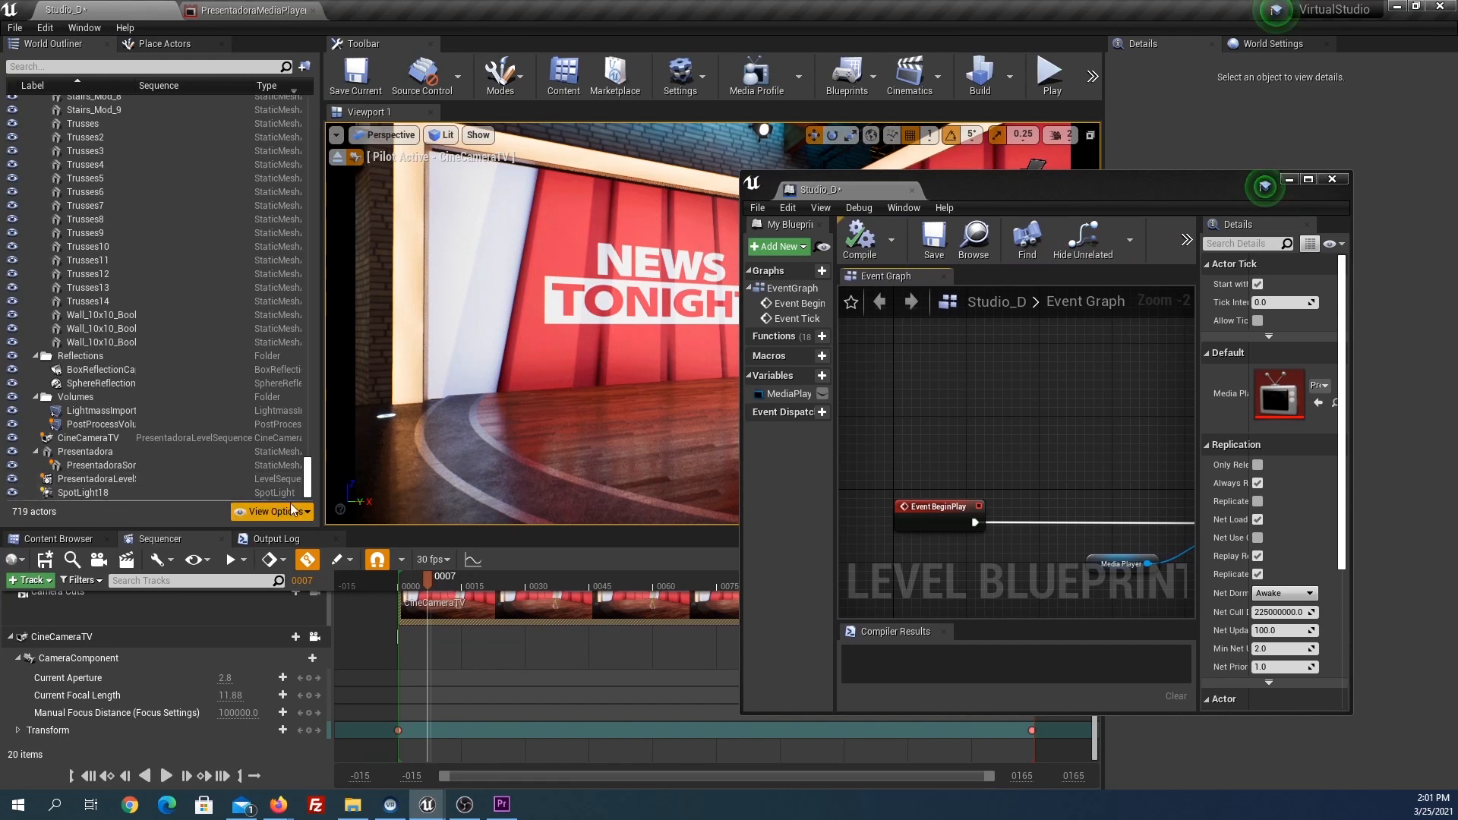
Add a reference to the PresentadoraLevelSequence actor to the Event Graph and dock the level blueprint back in the main window.
drag(121, 480, 699, 570)
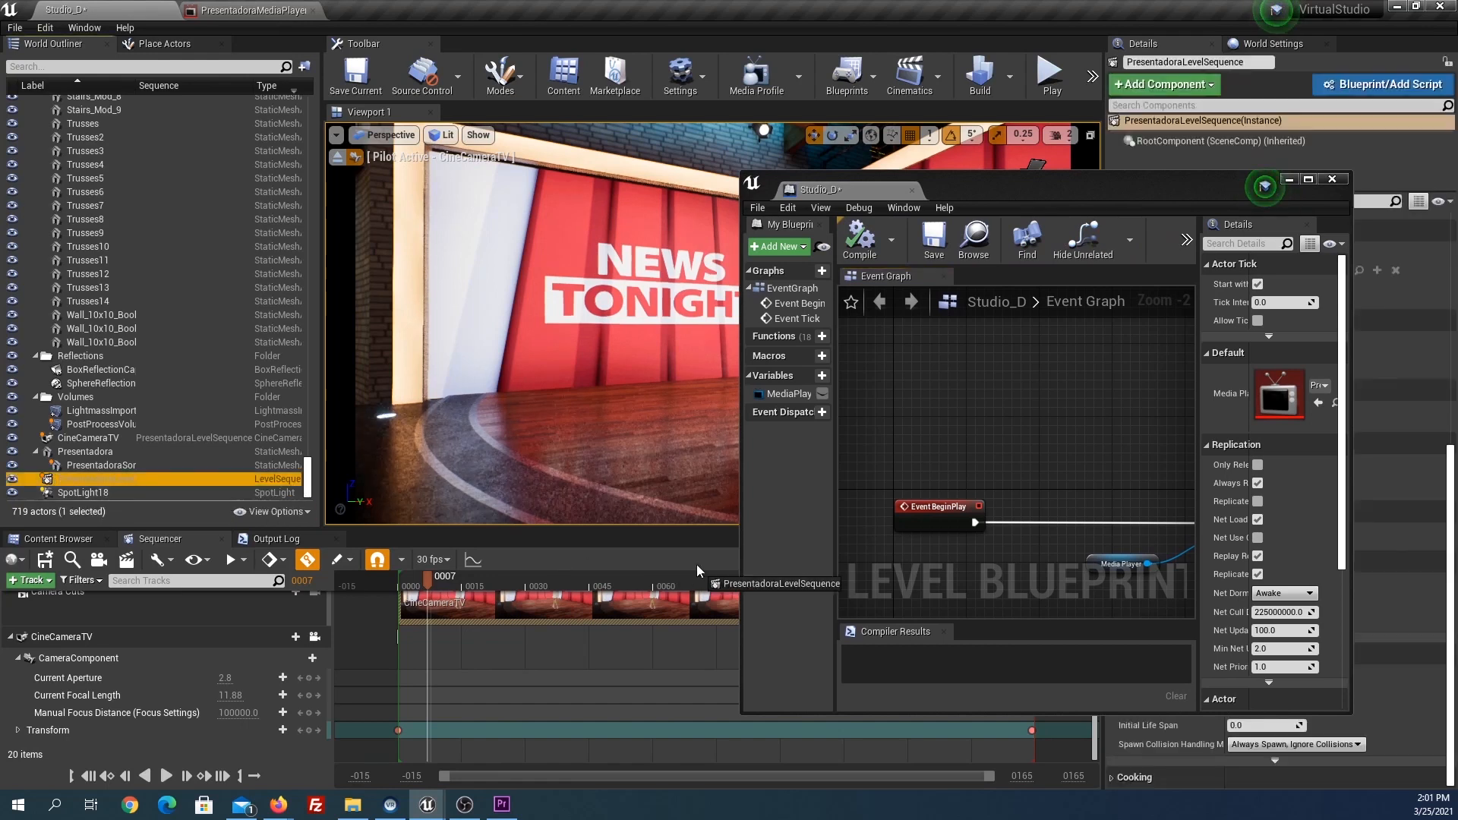
drag(967, 407, 965, 406)
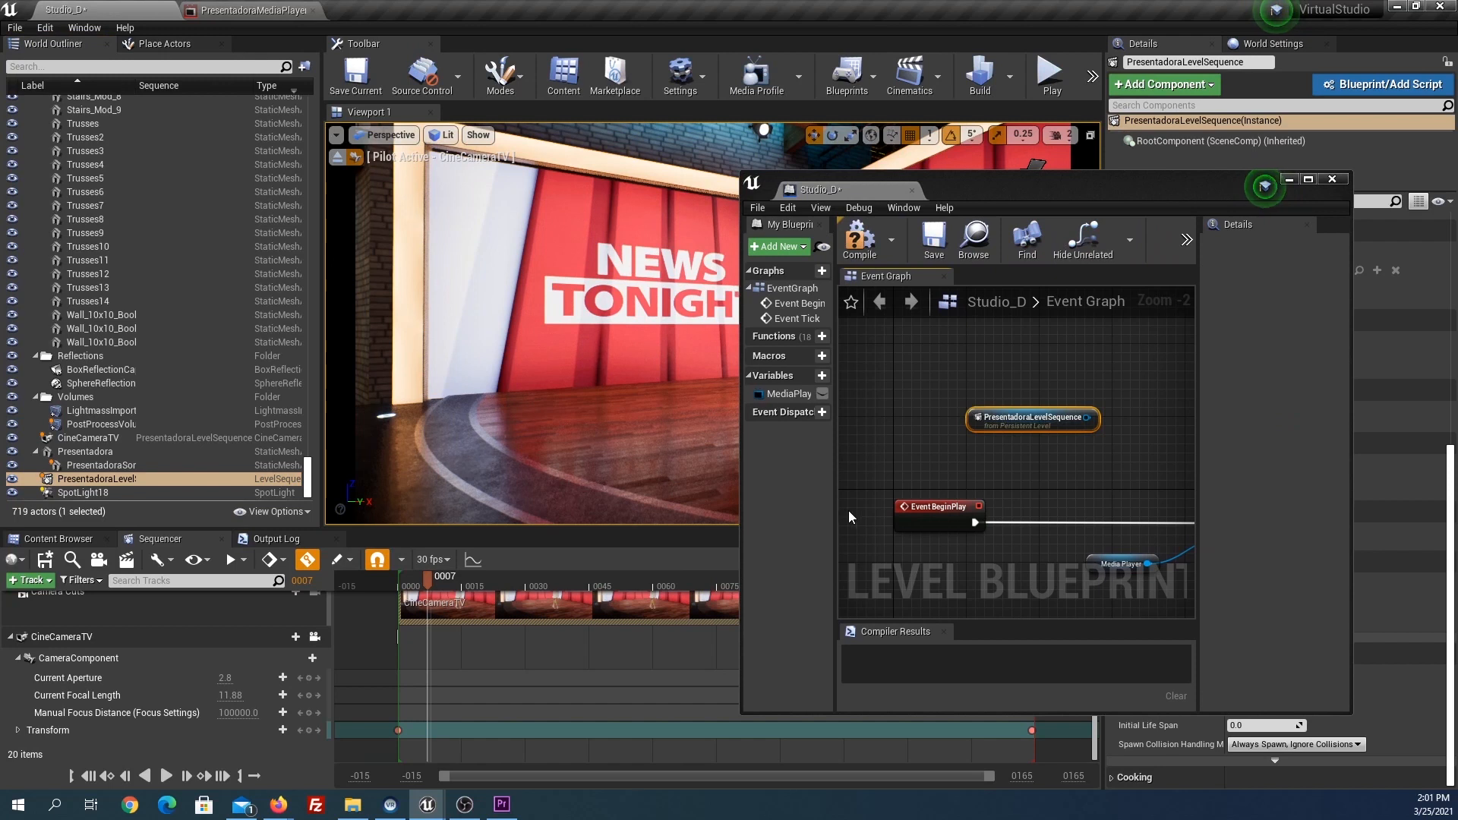
drag(875, 194, 424, 25)
scroll(544, 344, down, 1)
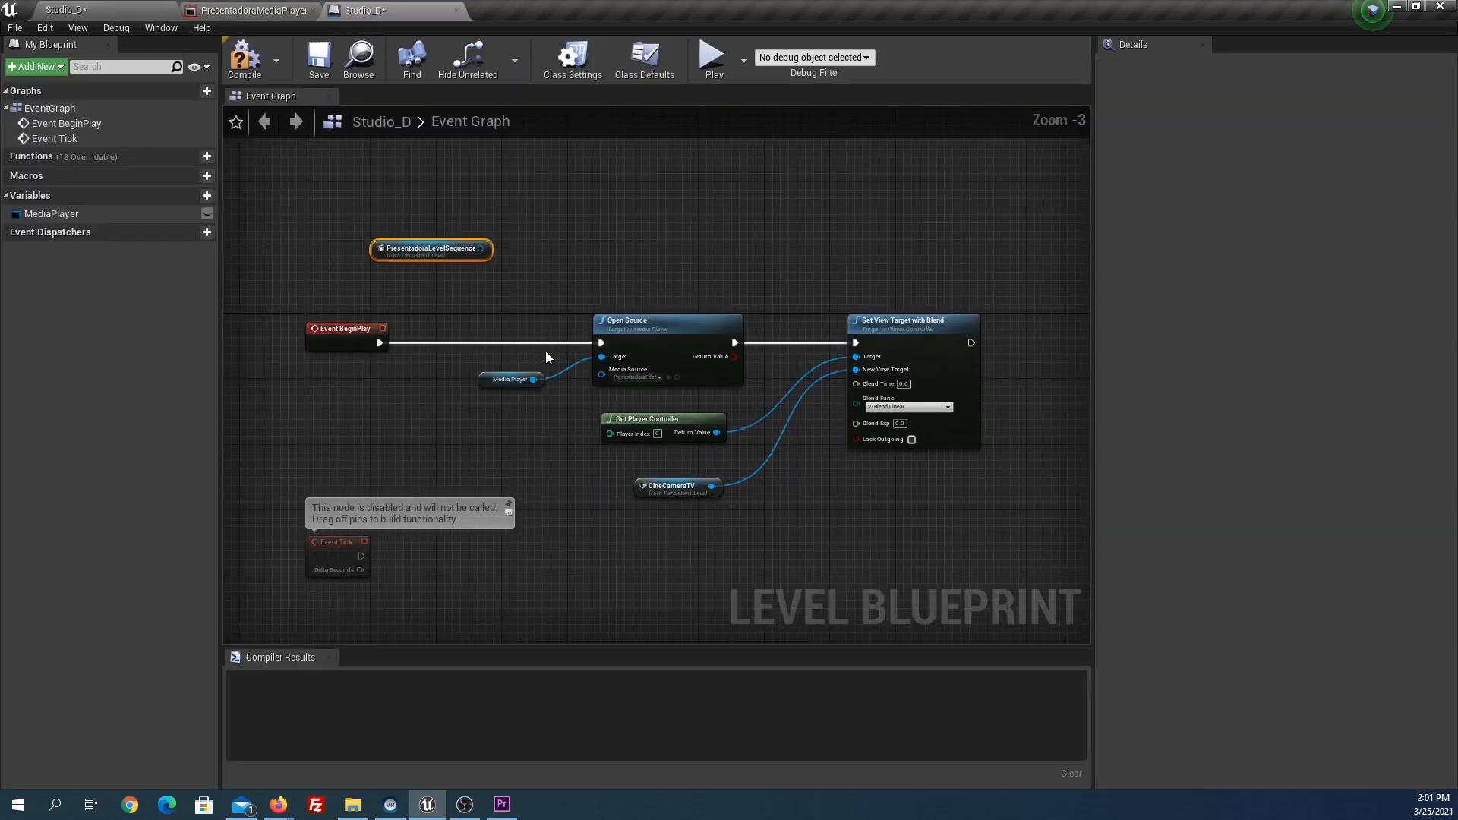
drag(409, 369, 409, 369)
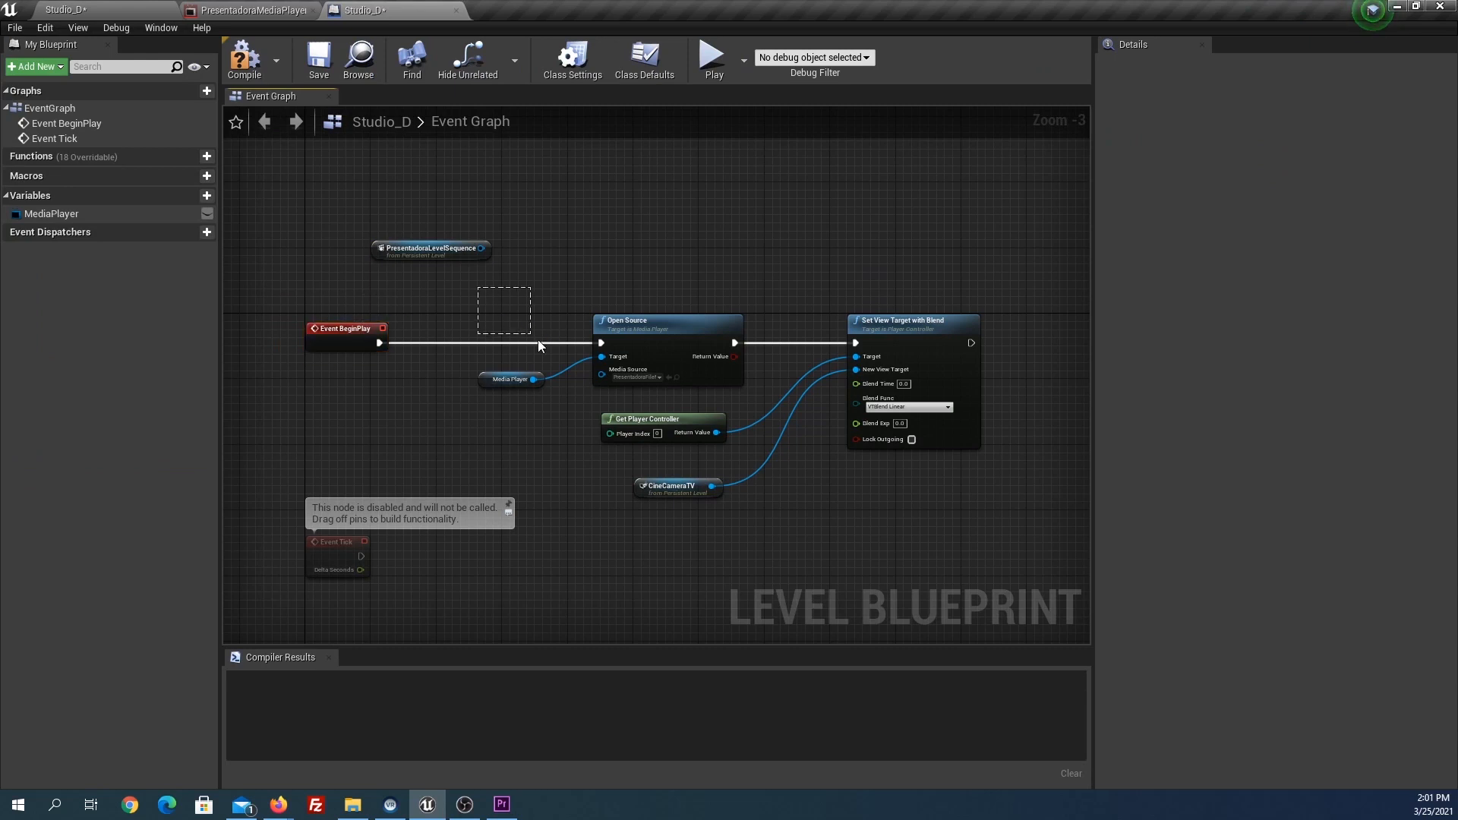
drag(761, 404, 761, 404)
drag(825, 281, 871, 345)
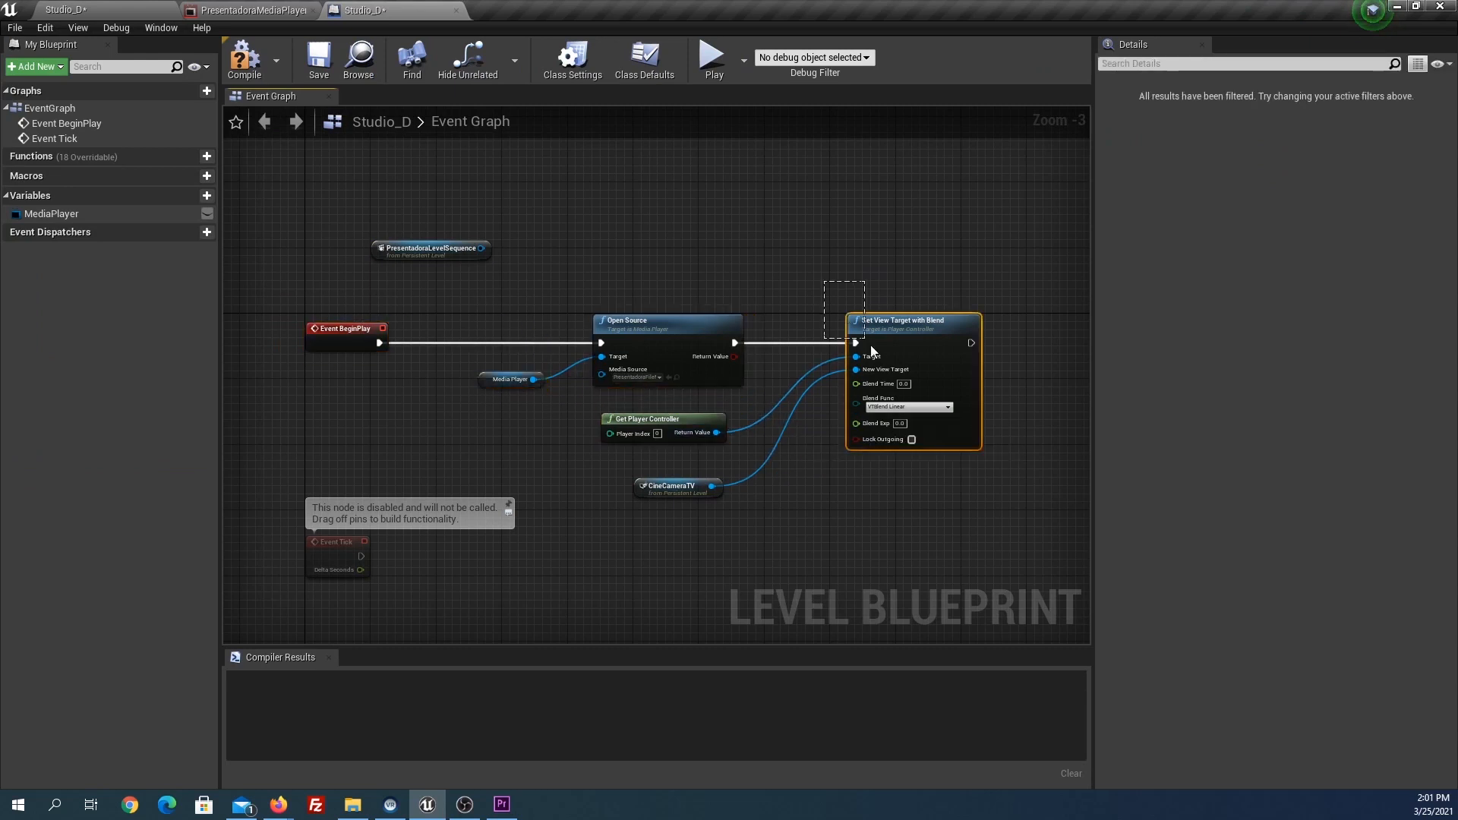
drag(1013, 503, 1013, 502)
Move the PresentadoraLevelSequence node above and to the right of Set View Target with Blend.
right_drag(1013, 503, 895, 541)
drag(285, 292, 914, 294)
right_drag(914, 294, 586, 358)
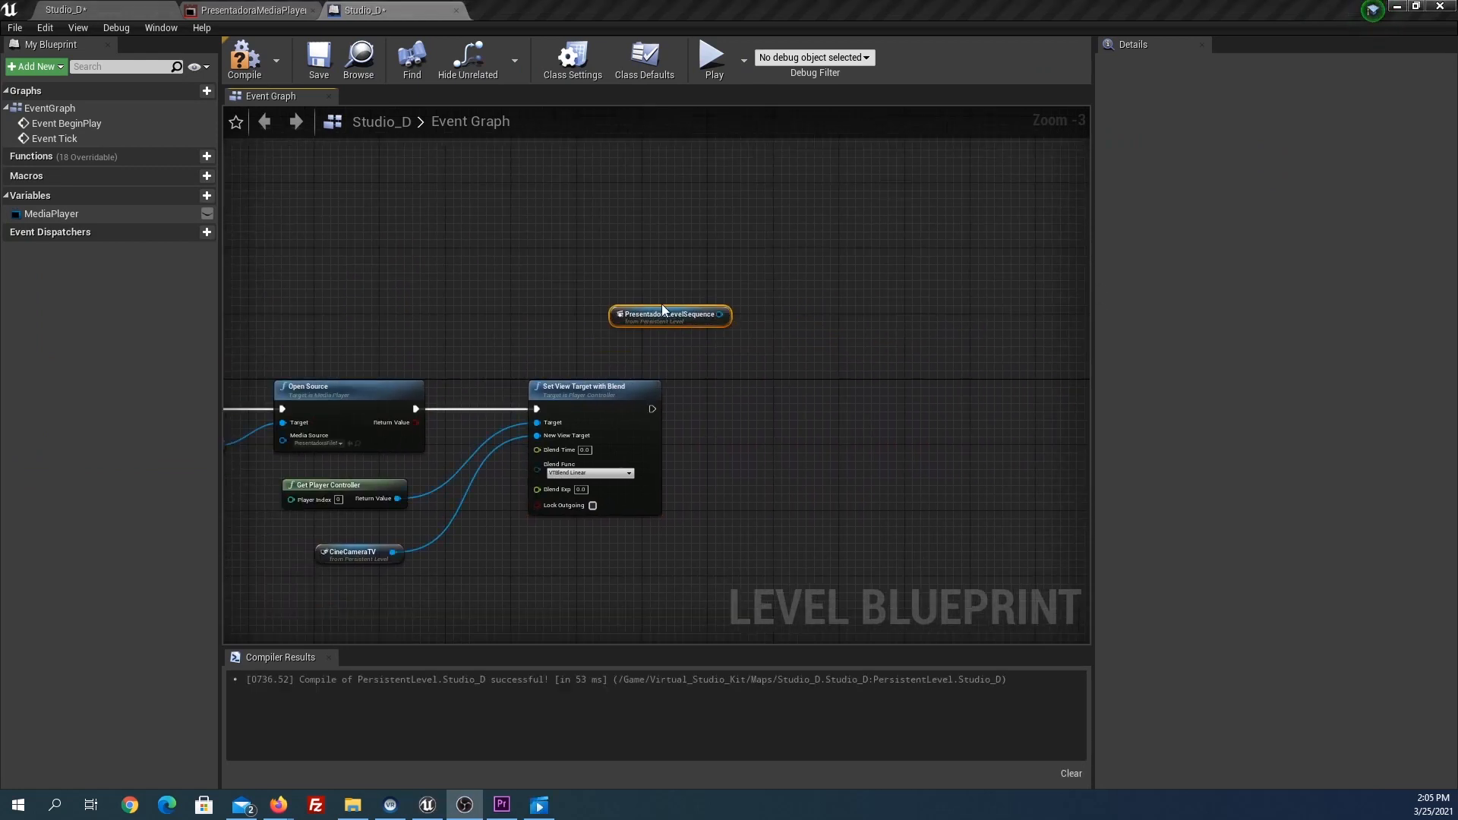
Add a Play (SequencePlayer) node from the PresentadoraLevelSequence reference.
drag(716, 315, 790, 395)
text(play)
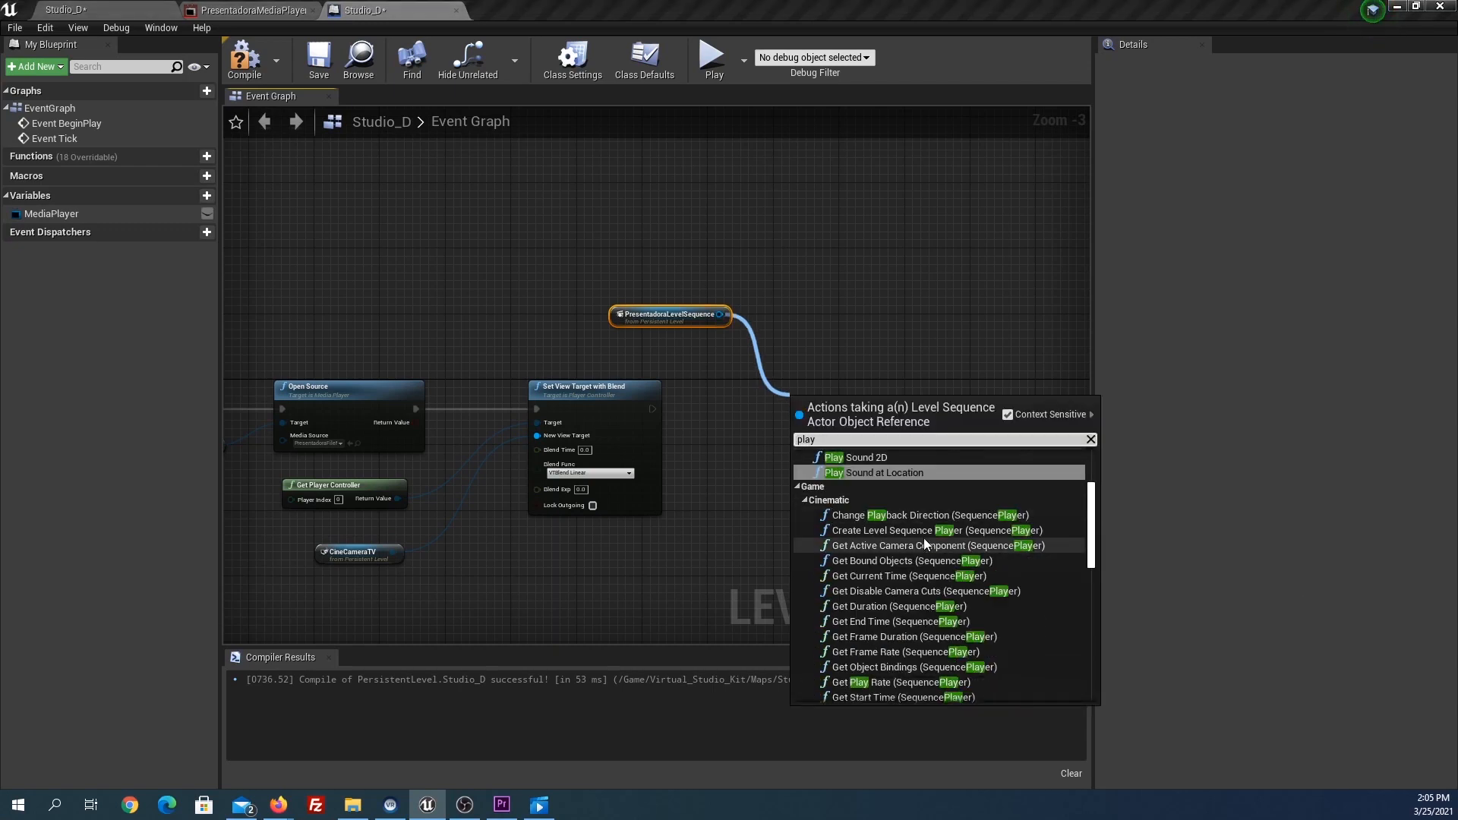
scroll(906, 563, down, 3)
scroll(907, 568, down, 3)
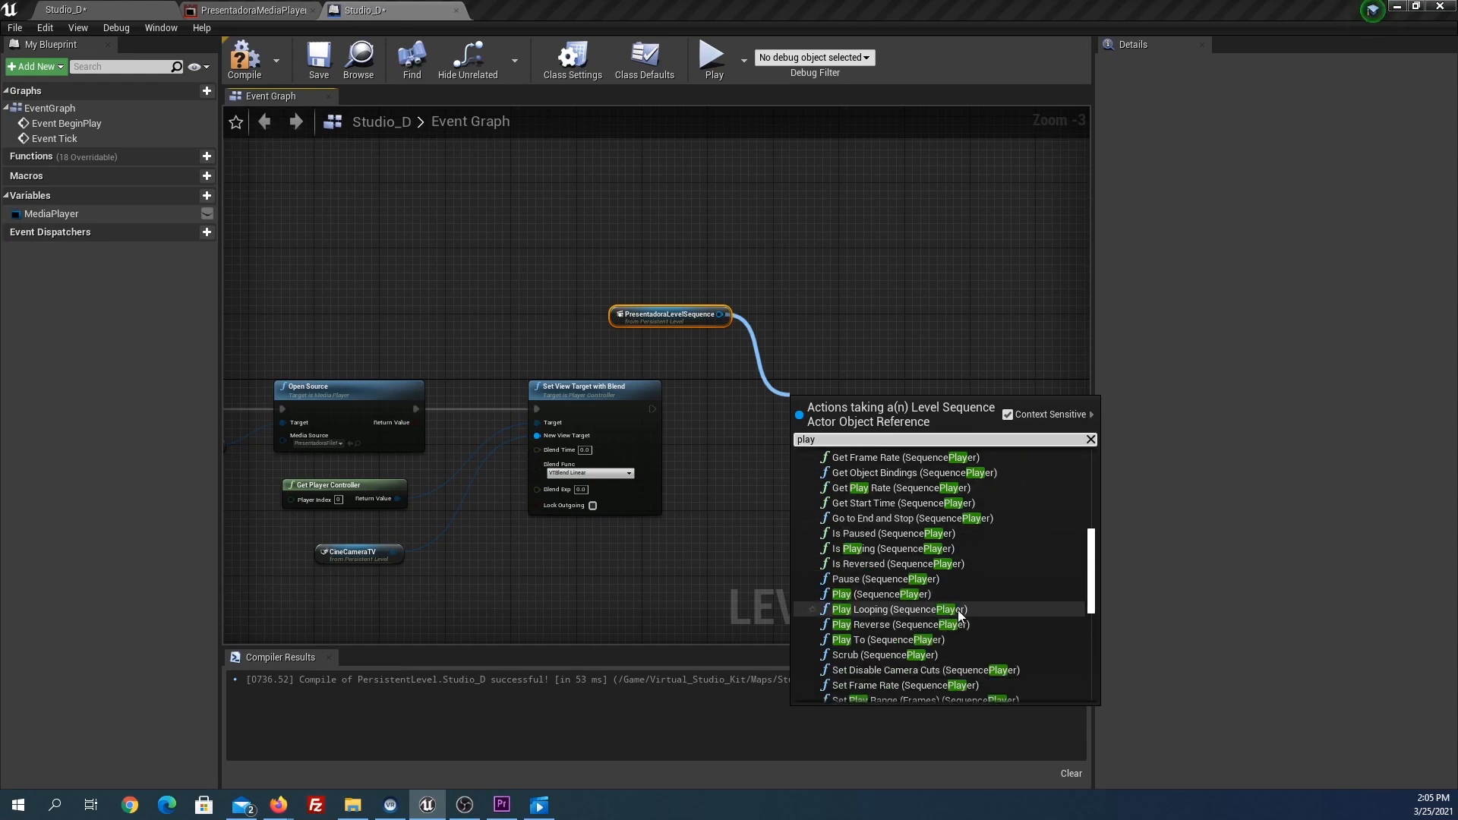
click(891, 595)
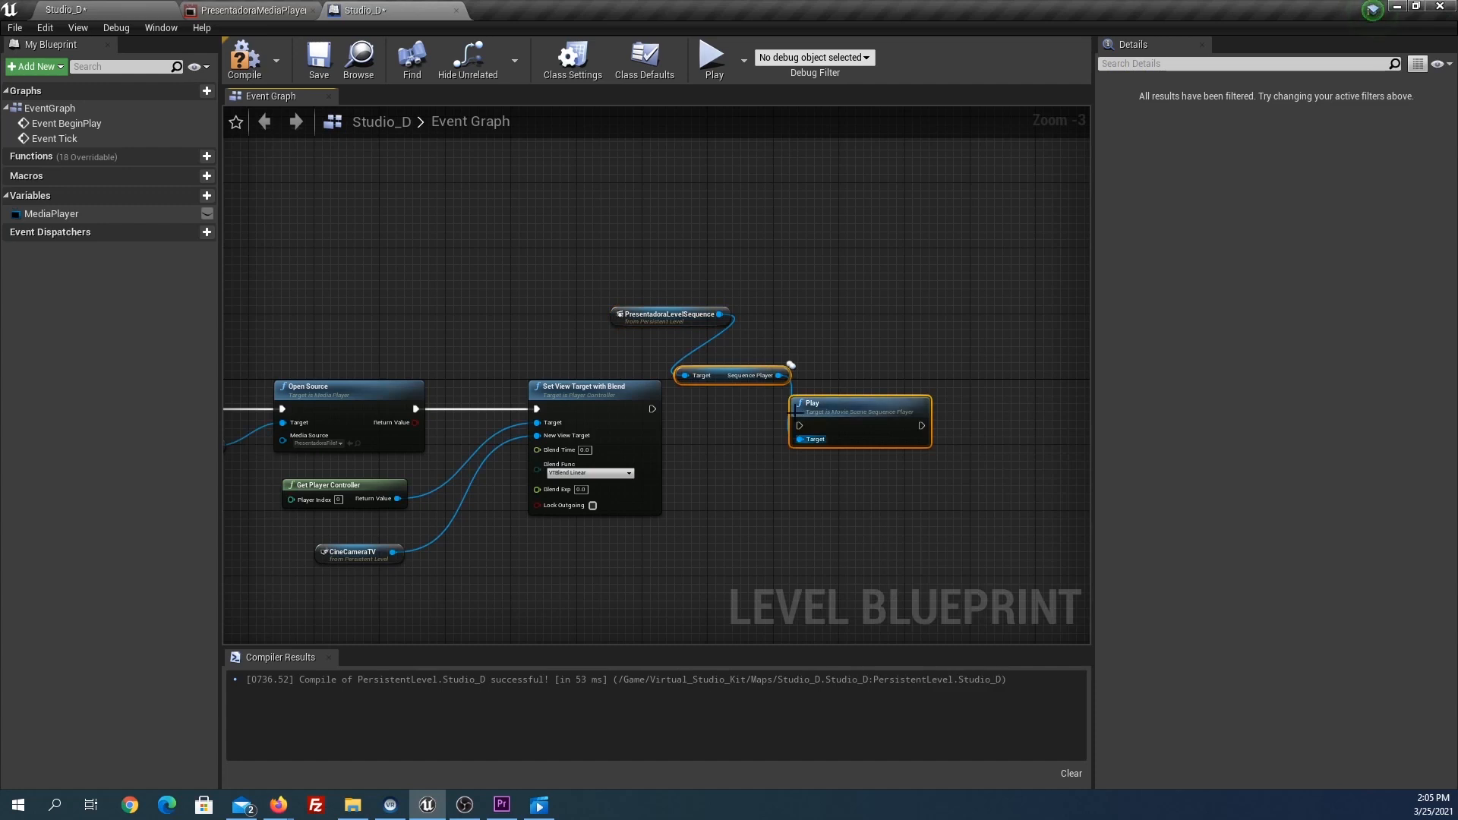
Wire Set View Target with Blend's execution output to Play, arrange the sequence nodes neatly, and compile the level blueprint.
drag(841, 407, 936, 352)
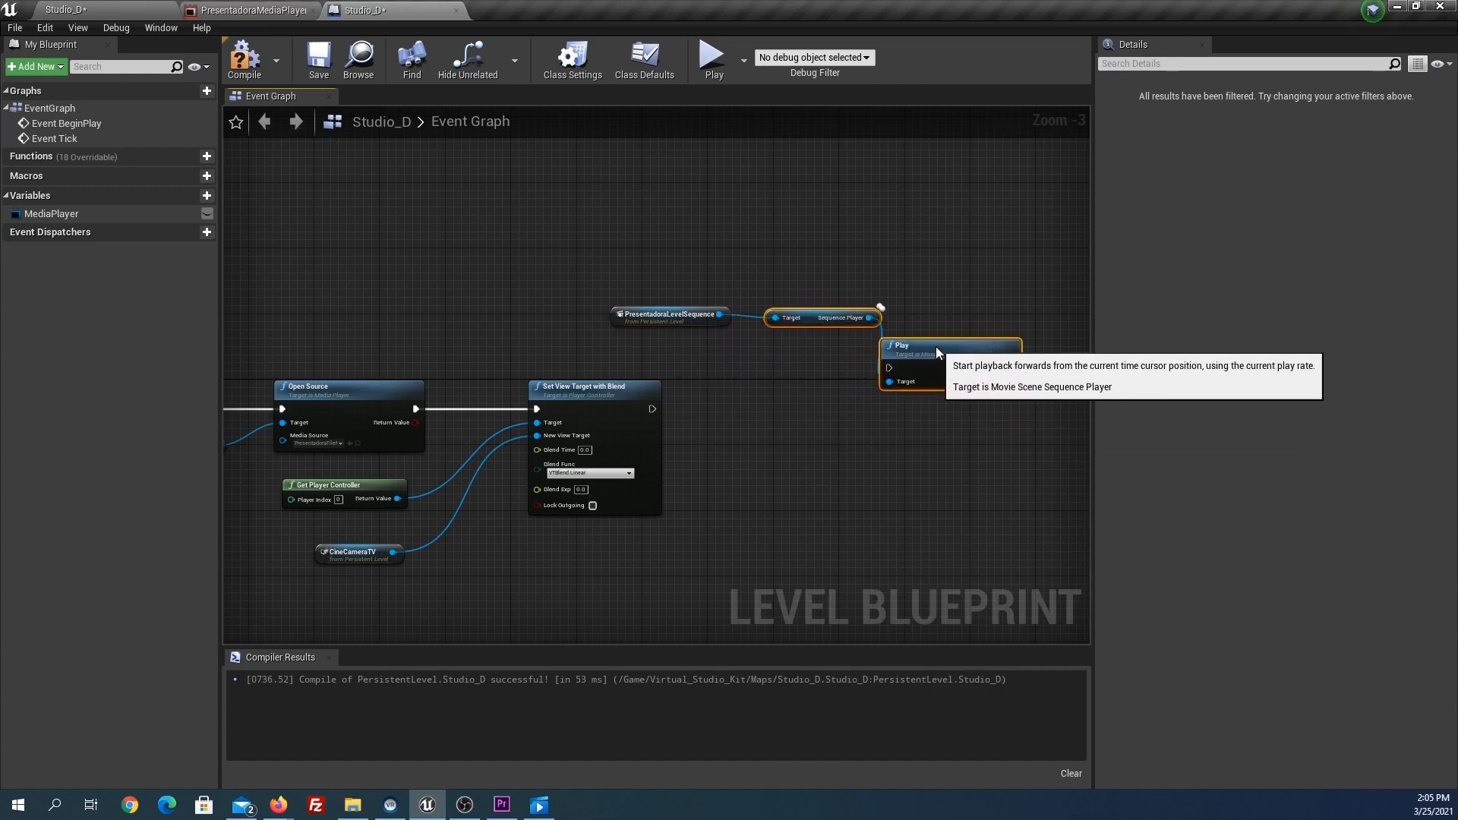
drag(839, 393, 946, 389)
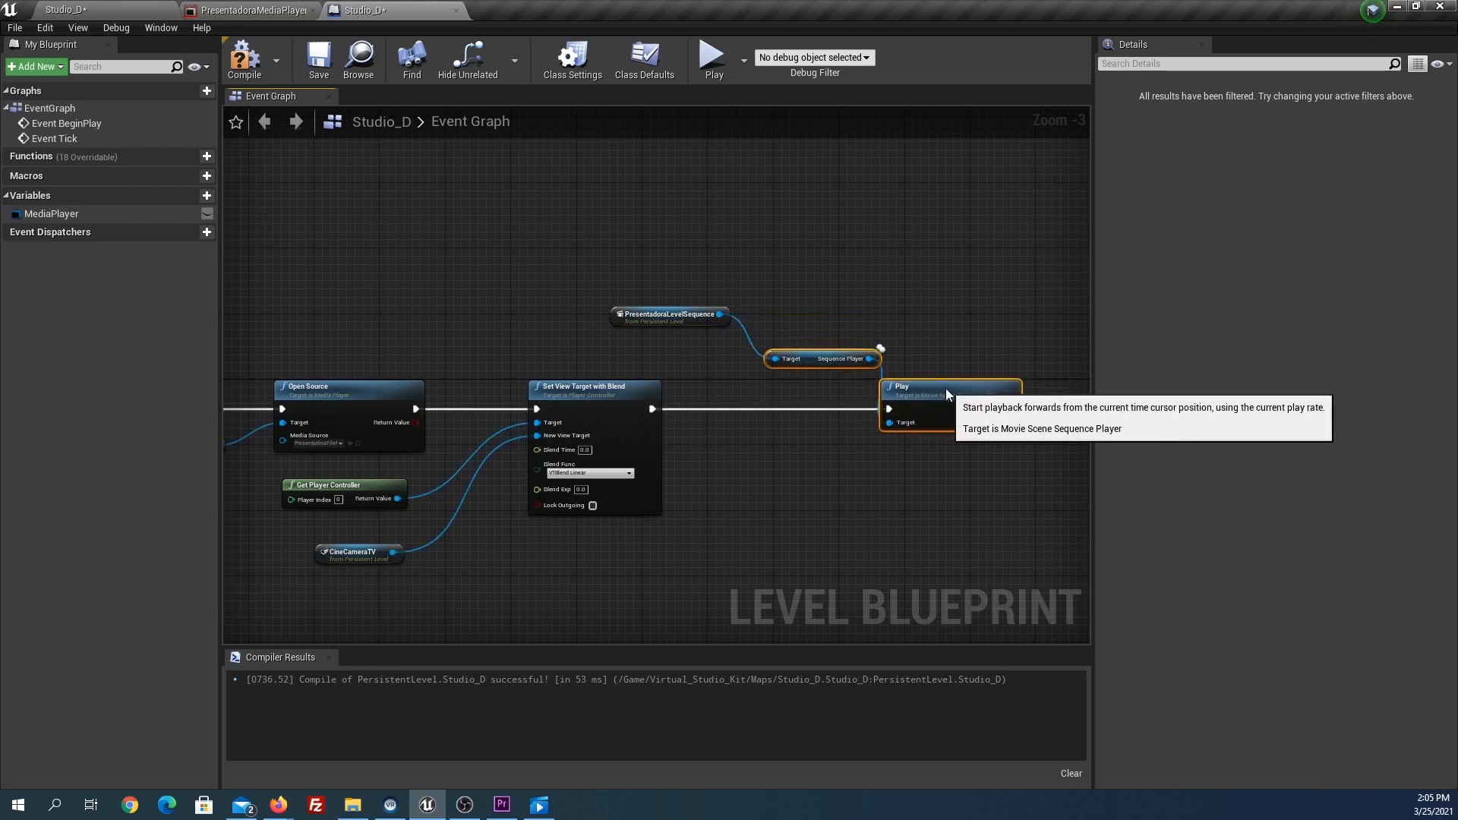
click(823, 409)
drag(810, 361, 745, 359)
drag(660, 322, 618, 316)
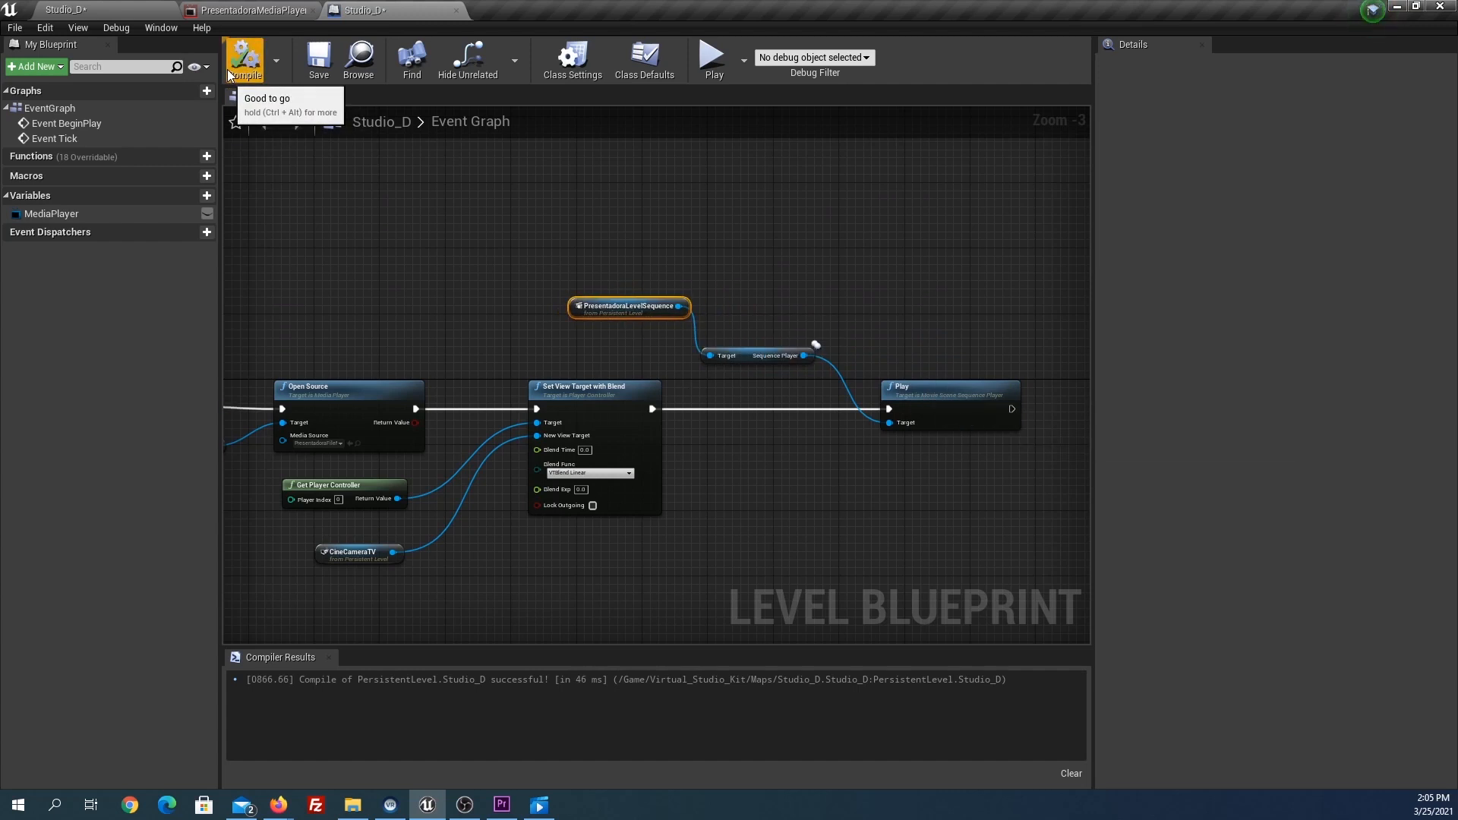
Return to the Studio_D level editor and save all modified content.
click(67, 10)
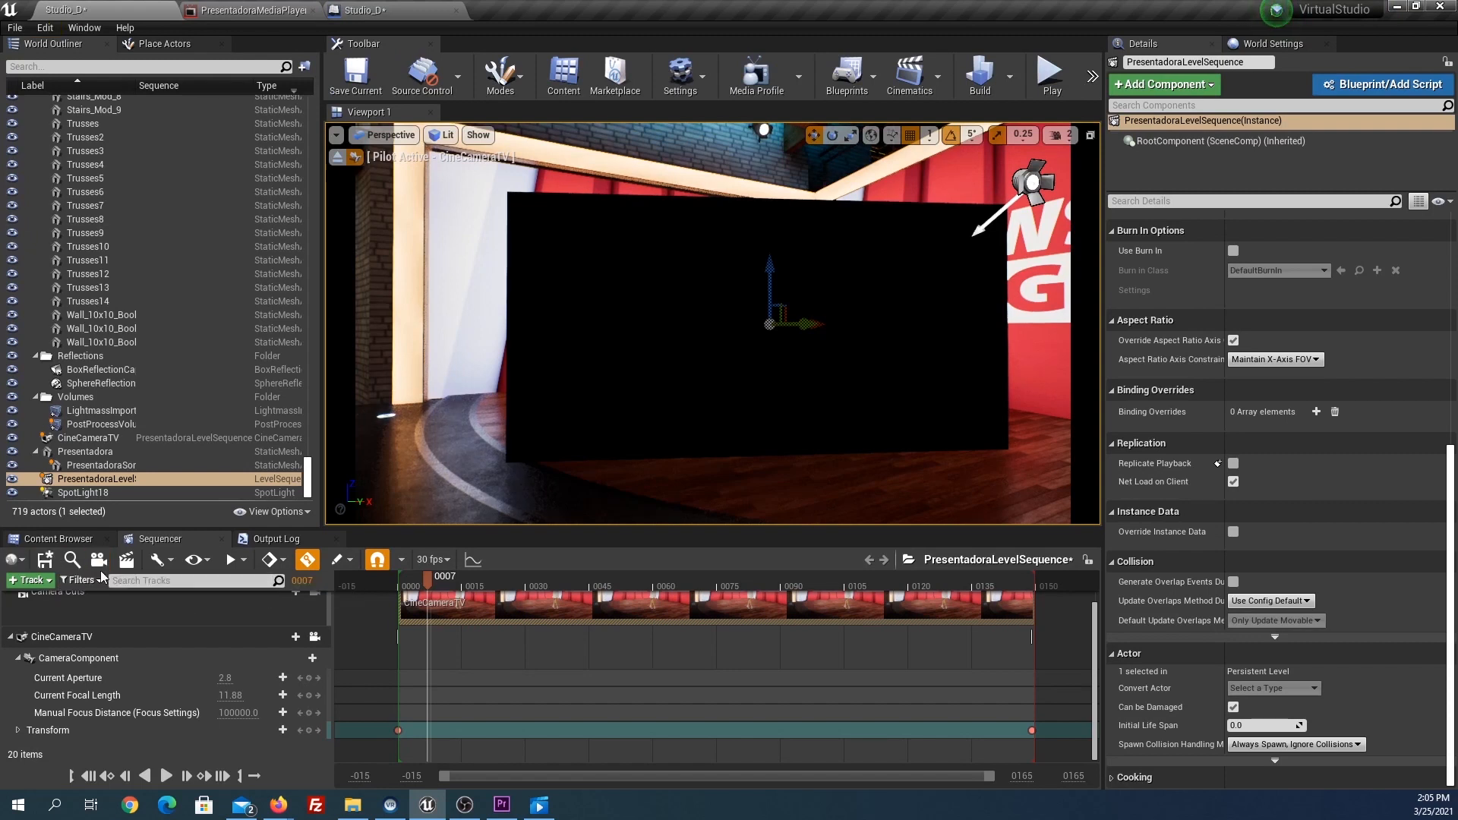
click(76, 540)
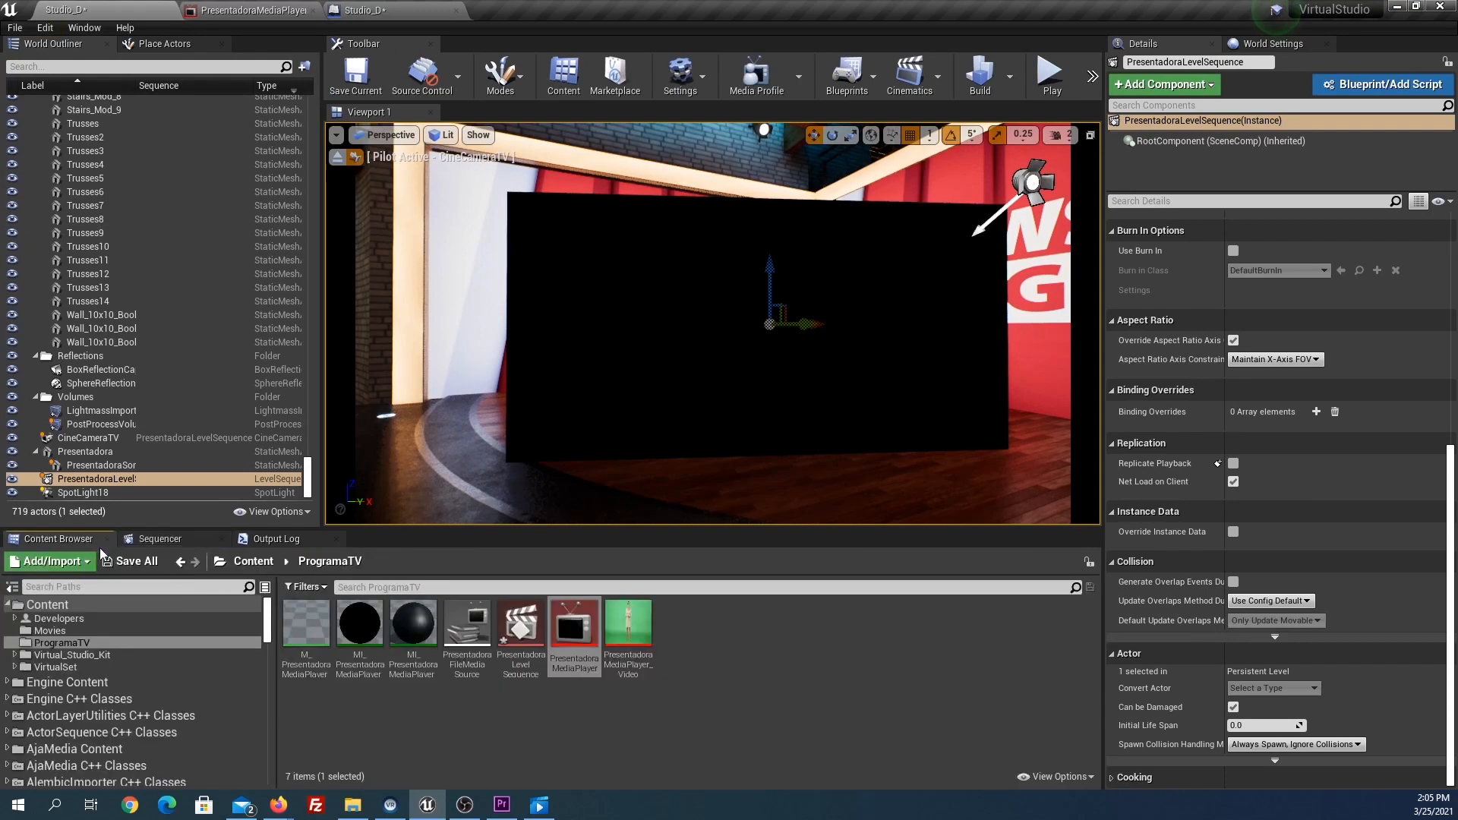
click(145, 563)
click(862, 541)
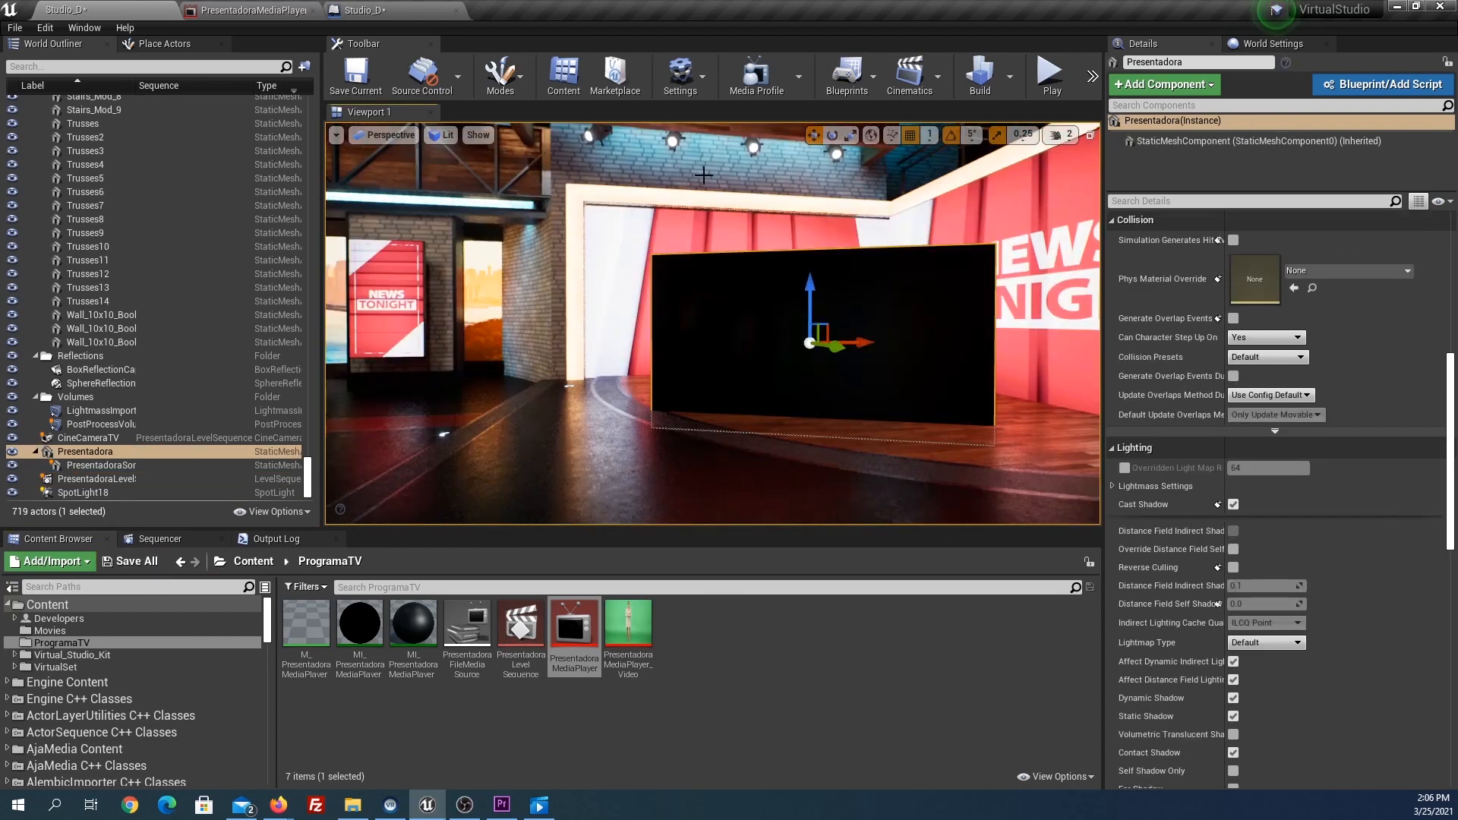
Run the level in the viewport to test the presenter video and camera sequence, and stop the simulation.
click(1052, 89)
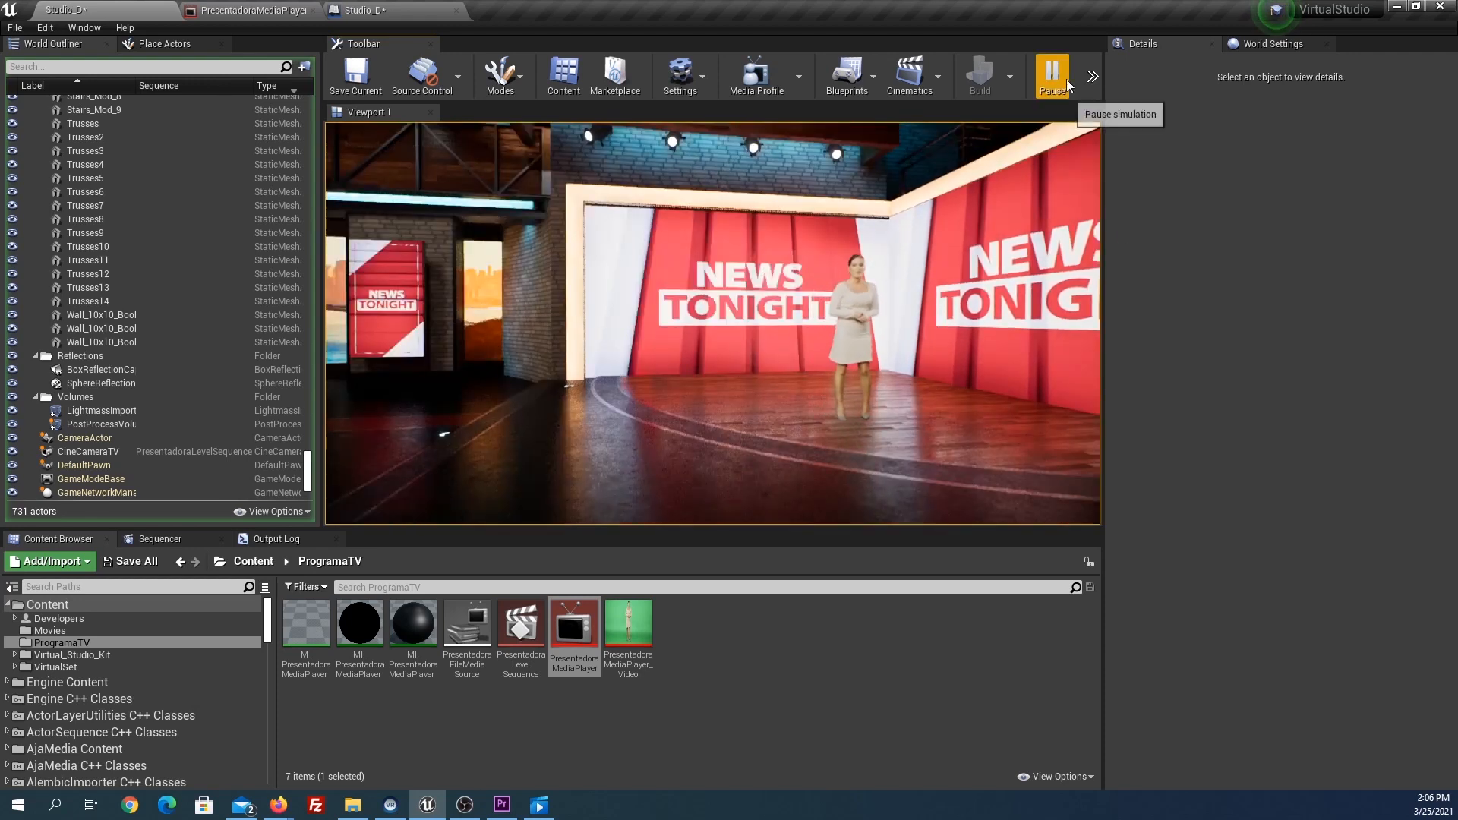
key(Escape)
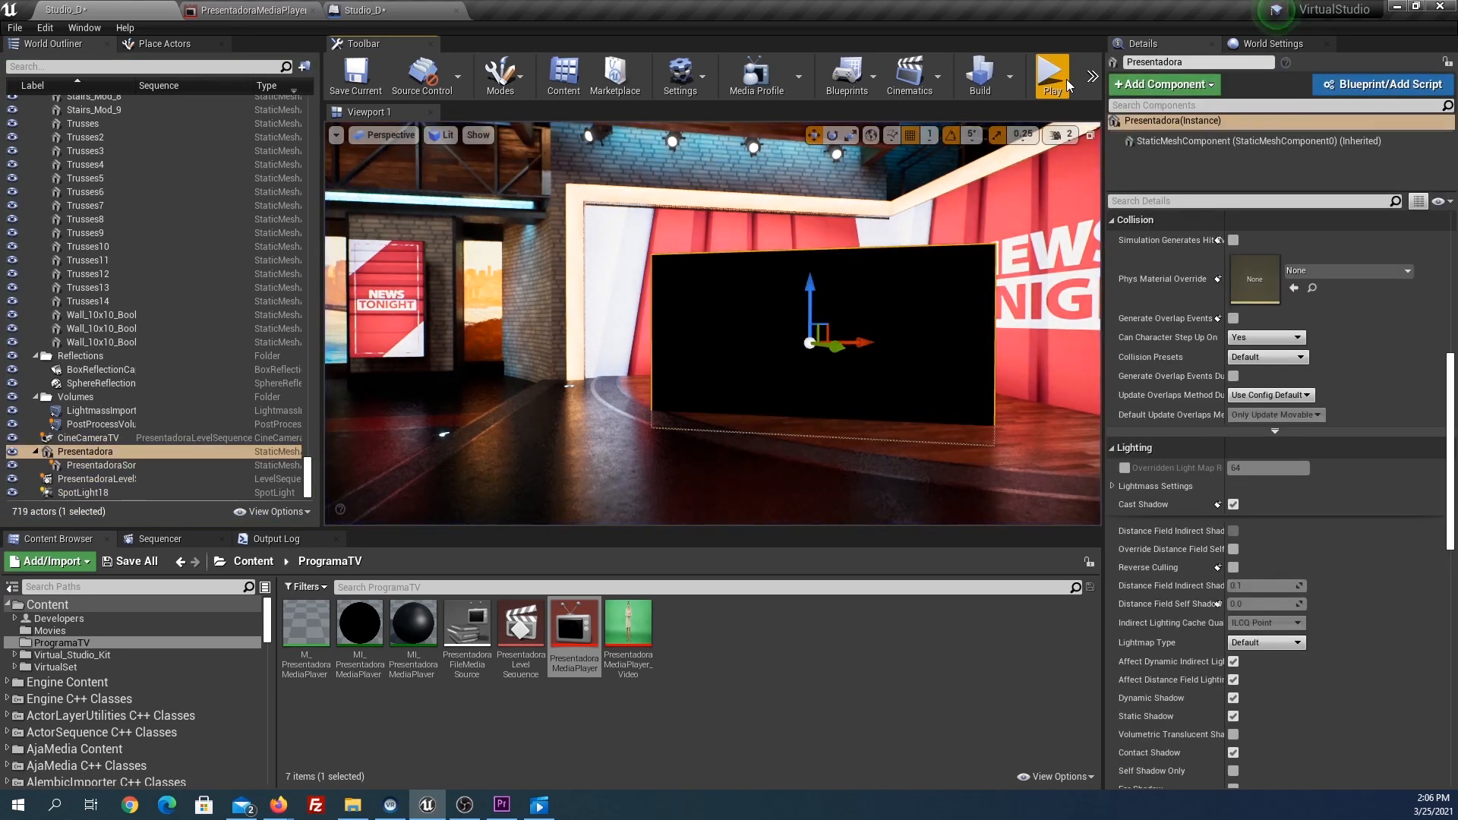